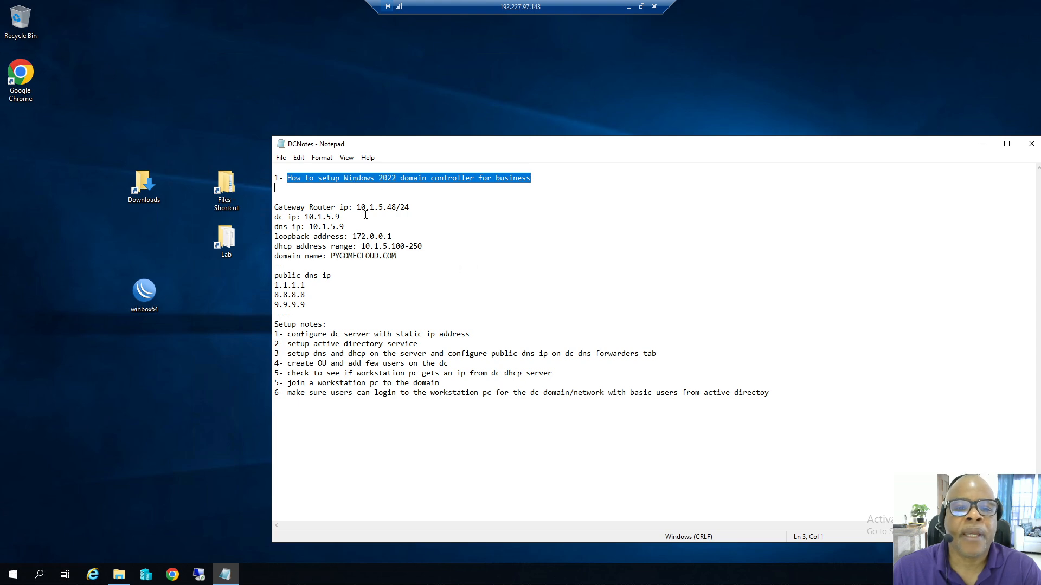
Check the gateway and DC IP, then change the loopback address from 172.0.0.1 to 127.0.0.1.
mouse_move(397, 207)
left_mouse_down()
mouse_move(360, 207)
mouse_move(401, 207)
left_mouse_up()
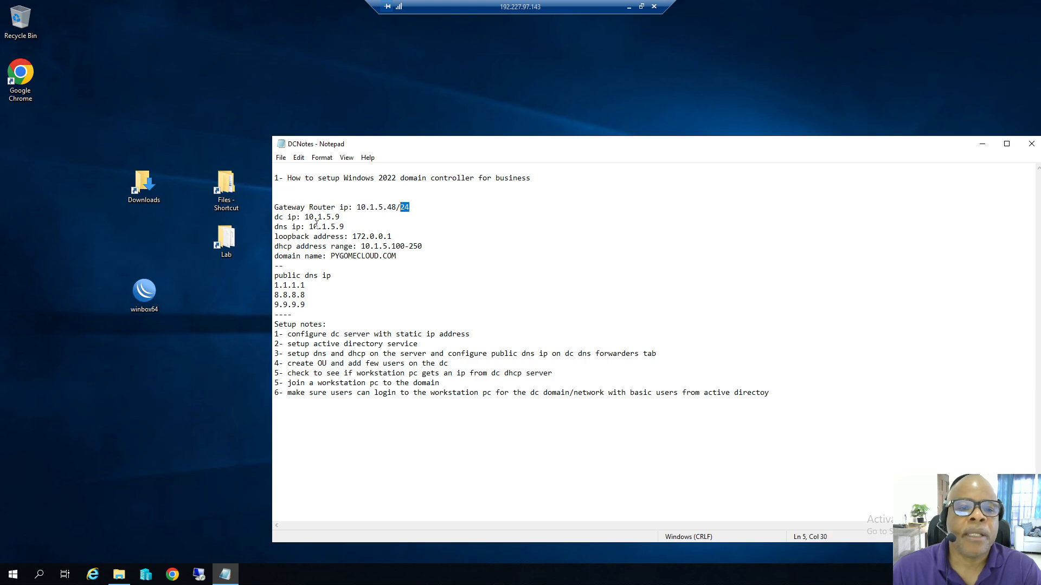
mouse_move(309, 217)
left_mouse_down()
mouse_move(340, 217)
mouse_move(343, 227)
mouse_move(320, 227)
left_mouse_up()
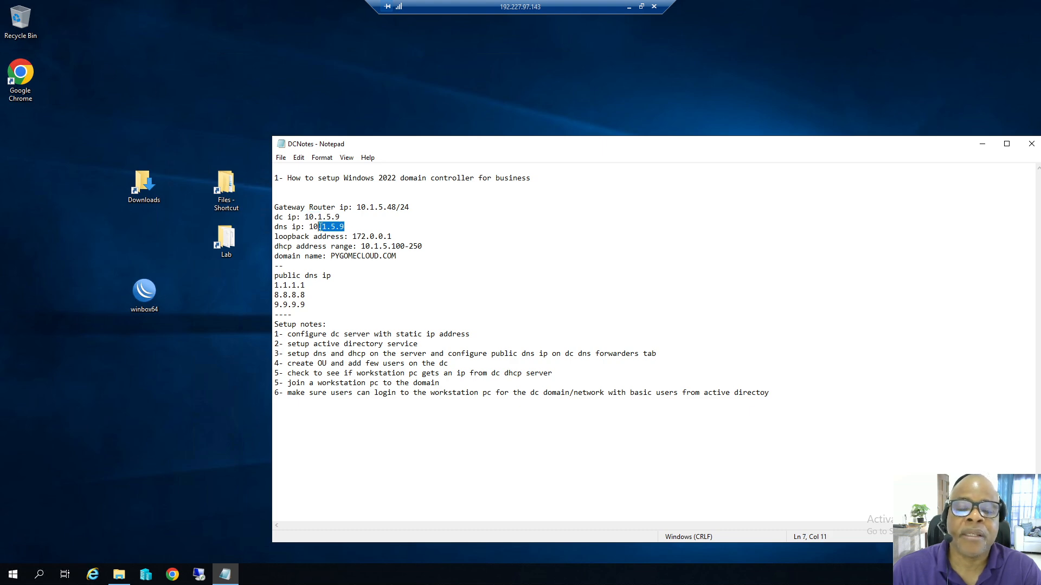
left_click(352, 237)
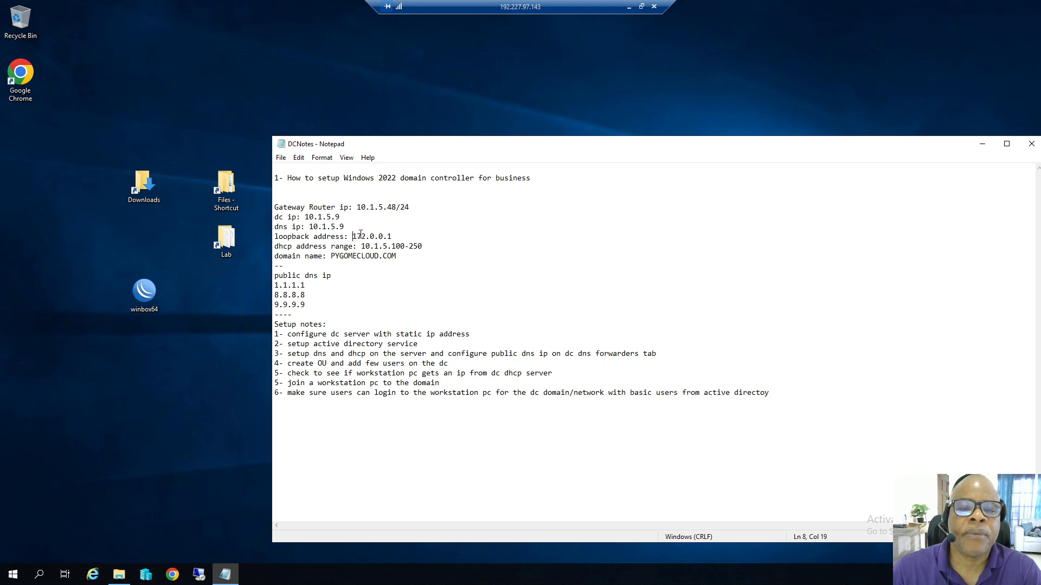
left_click(366, 236)
key("BackSpace")
key("BackSpace")
type("27")
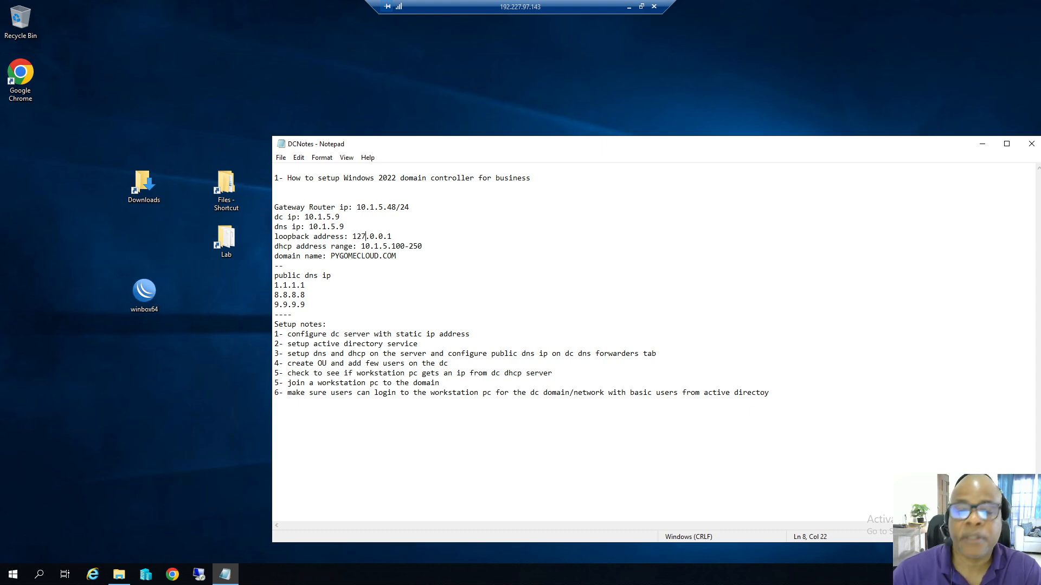
Save the corrected DC notes and review the domain name PYGOMECLOUD.COM.
left_click(281, 157)
left_click(294, 196)
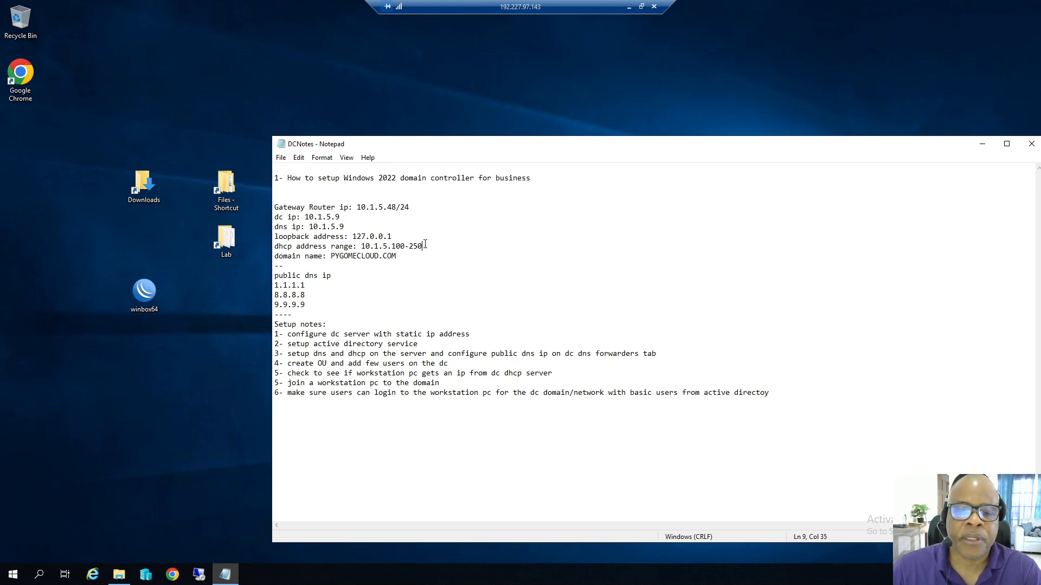
left_click_drag(330, 256, 400, 258)
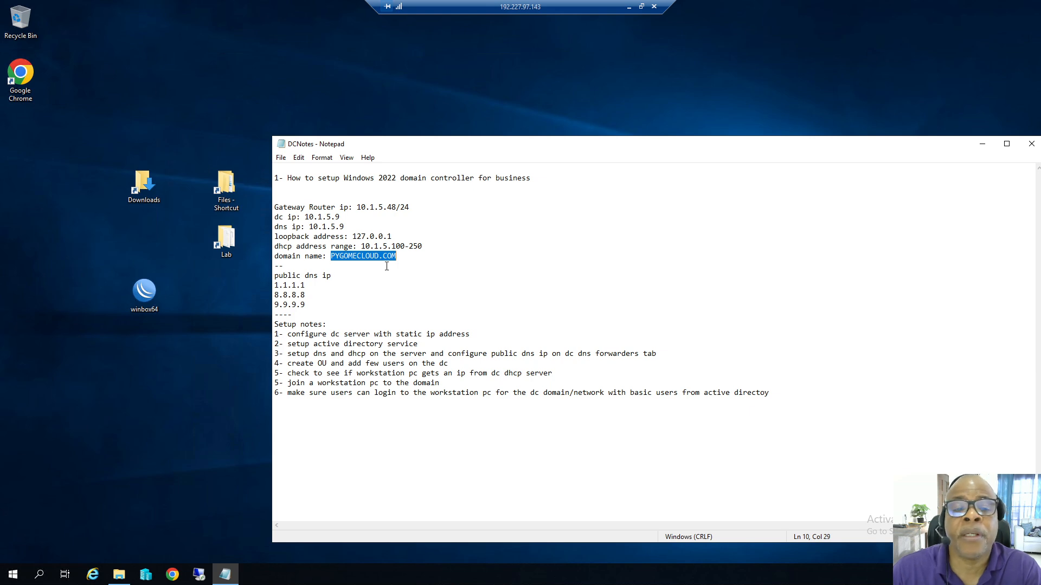
left_click(291, 180)
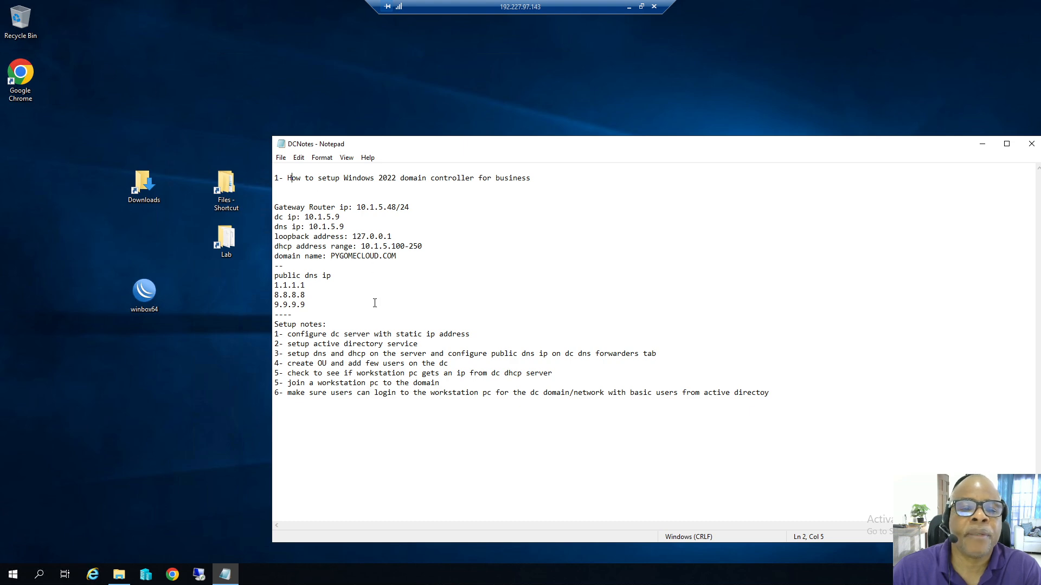
left_click_drag(274, 276, 315, 305)
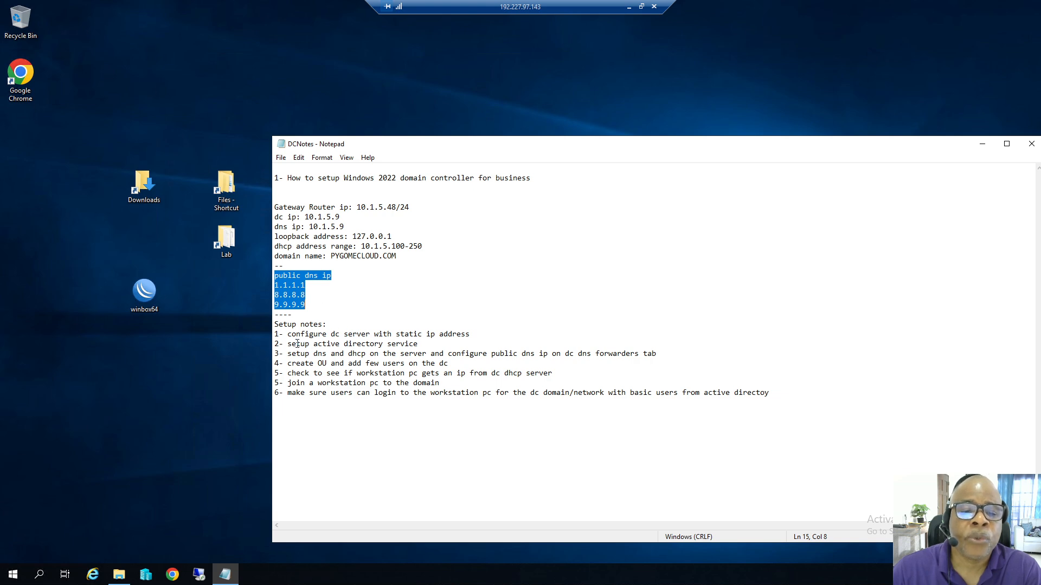
left_click(477, 335)
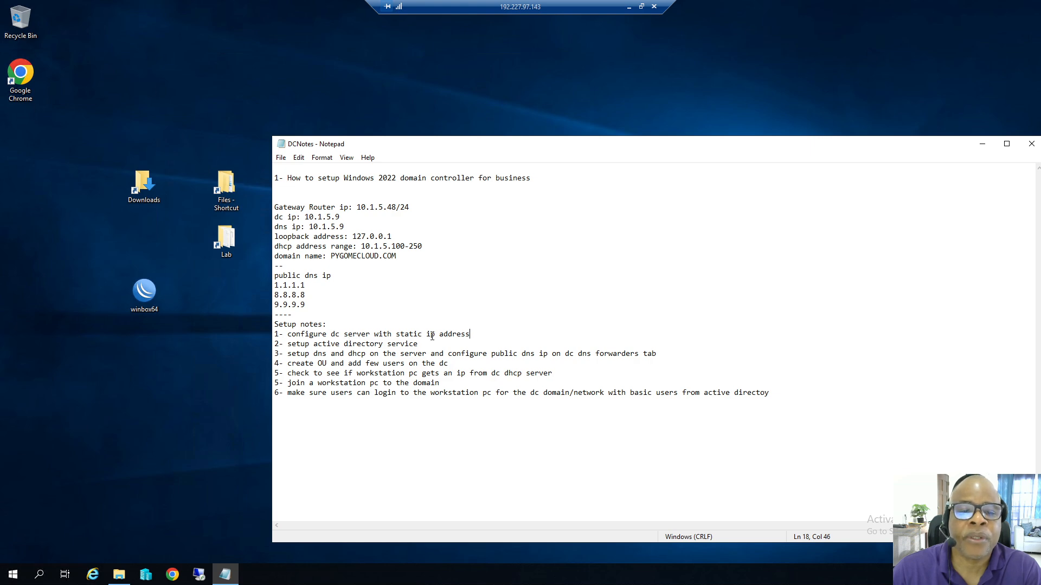
left_click_drag(339, 216, 317, 214)
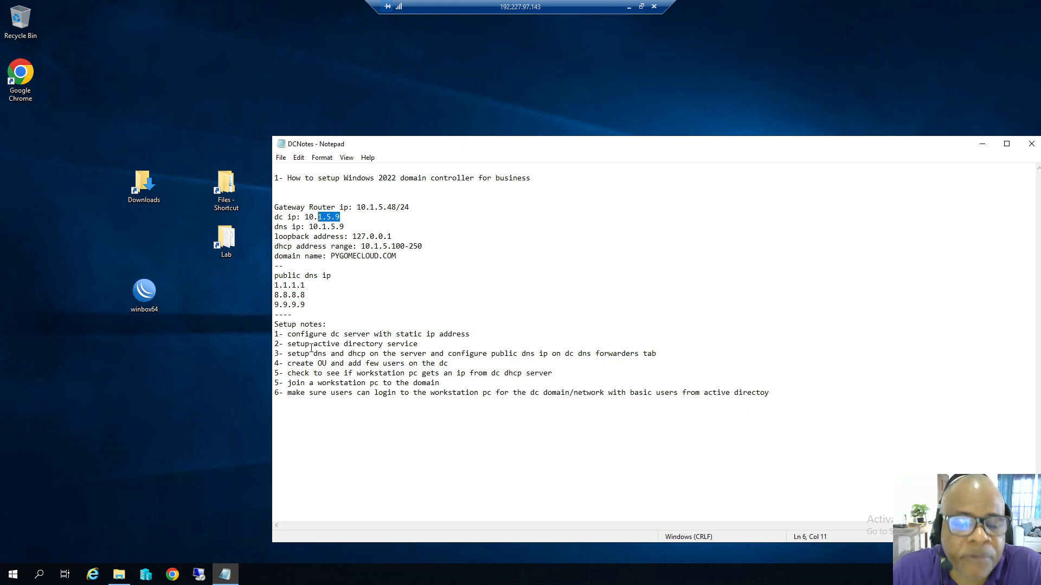
left_click(146, 576)
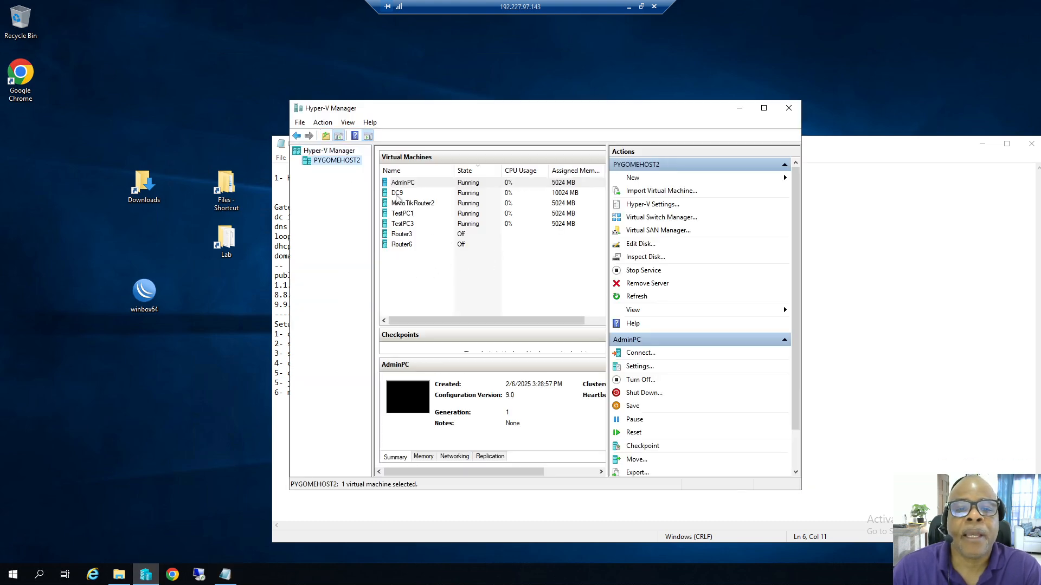
Select DC9, move Hyper-V Manager aside to reveal the notes, and connect to DC9's console.
left_click(396, 195)
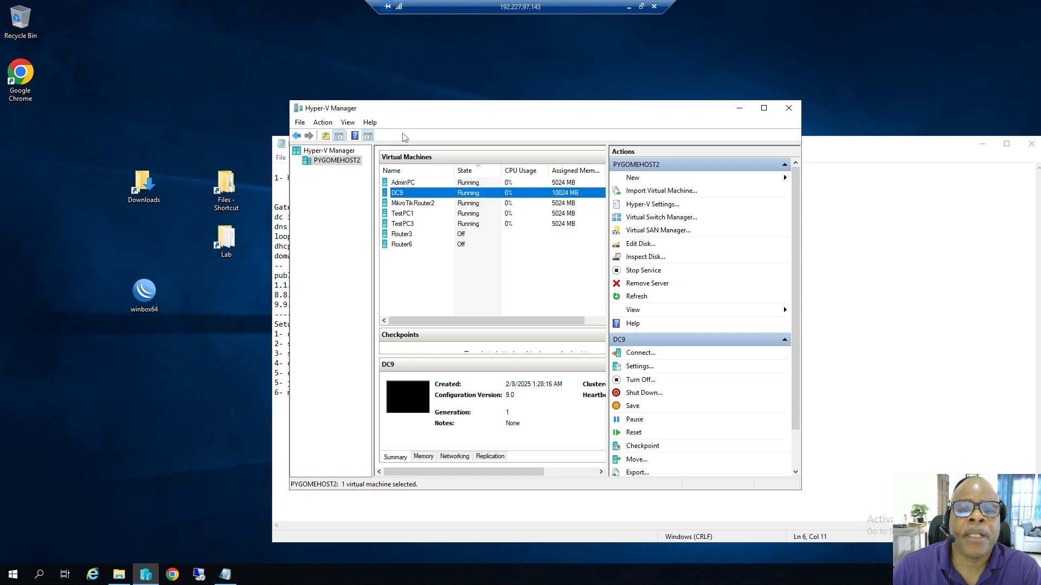
left_click_drag(423, 118, 584, 138)
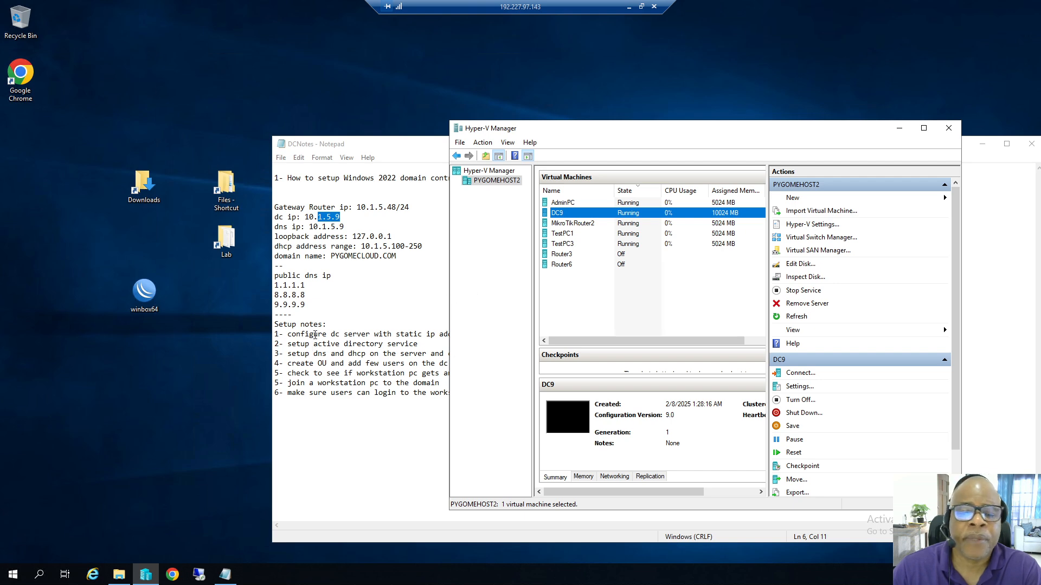
double_click(550, 214)
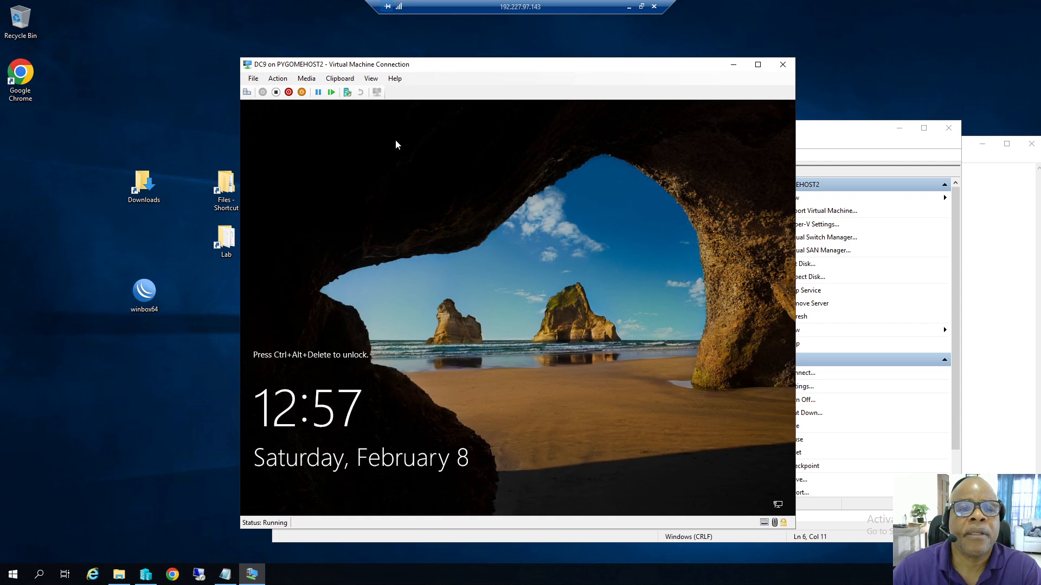
Send Ctrl+Alt+Delete to DC9 and sign in with the Administrator password.
left_click(278, 78)
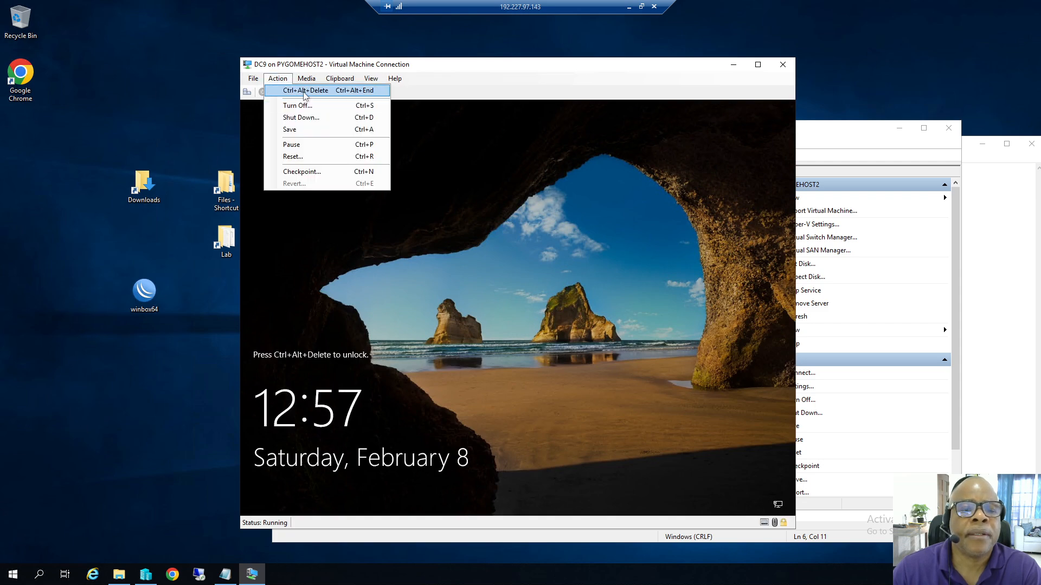
left_click(304, 93)
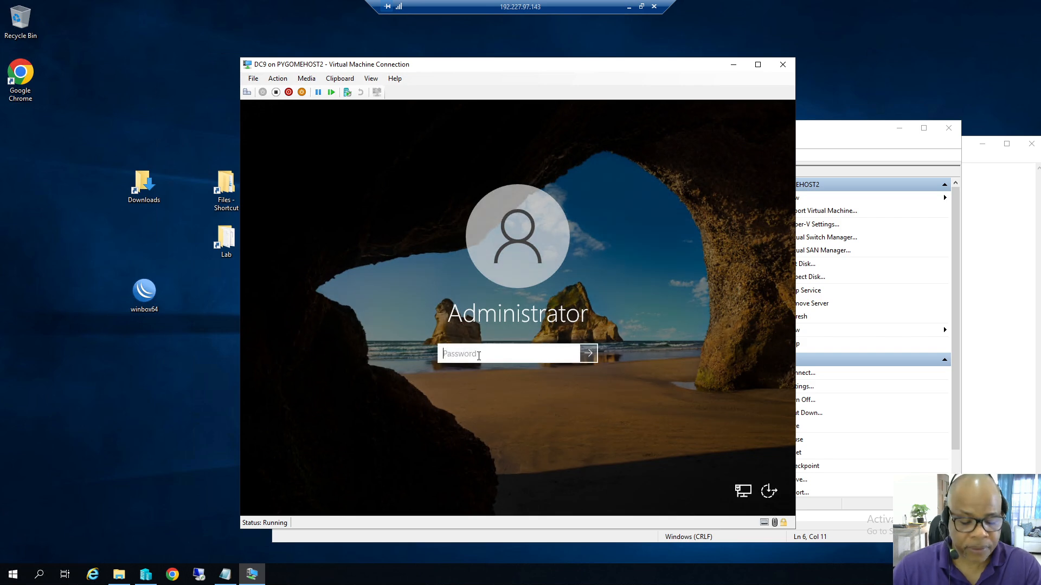
type("•••••••••")
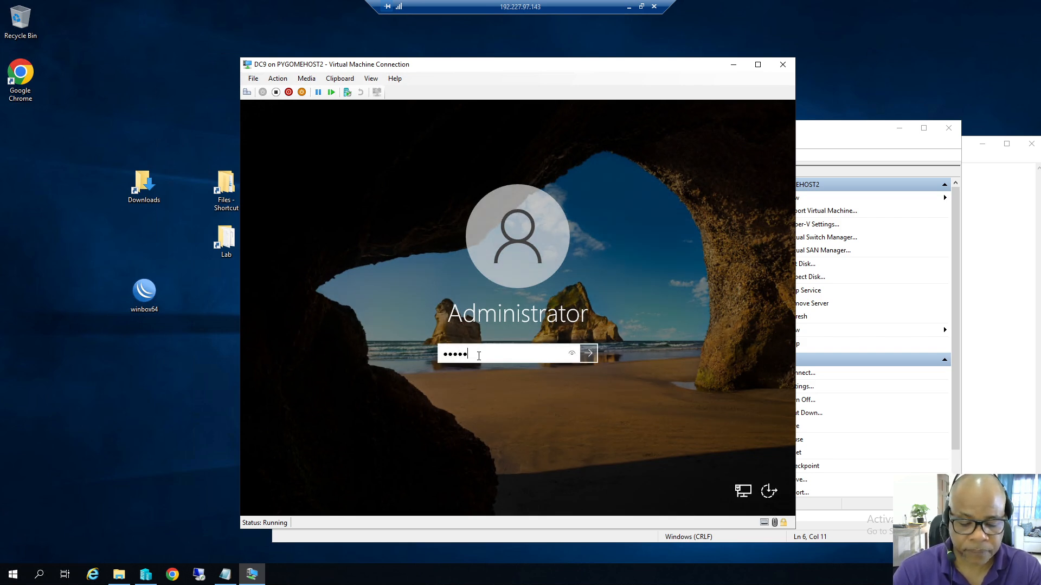
type("•")
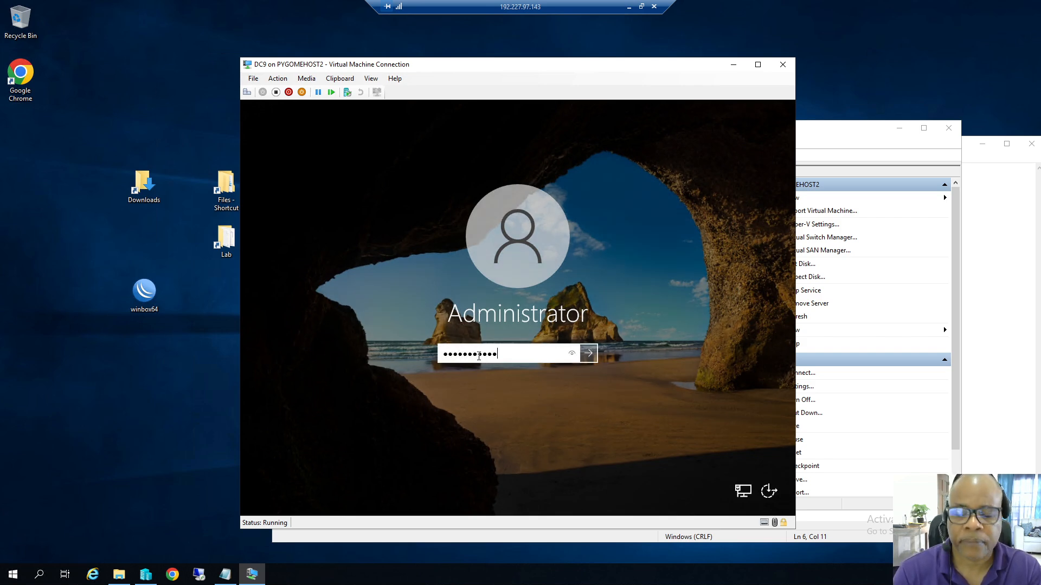
key("Return")
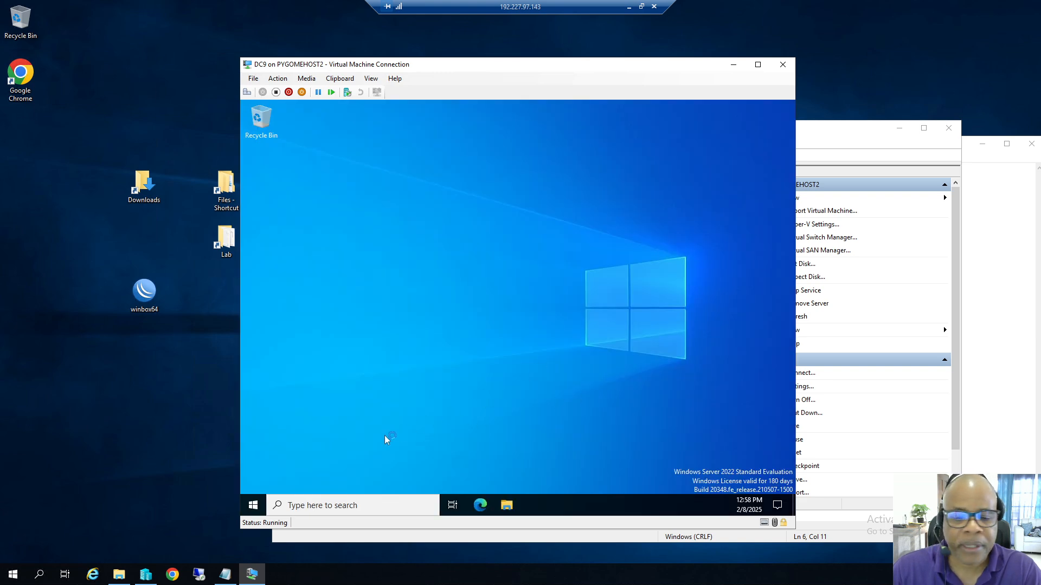
Go from Control Panel's Network and Sharing Center to the Ethernet adapter's status window.
left_click(270, 496)
left_click(252, 506)
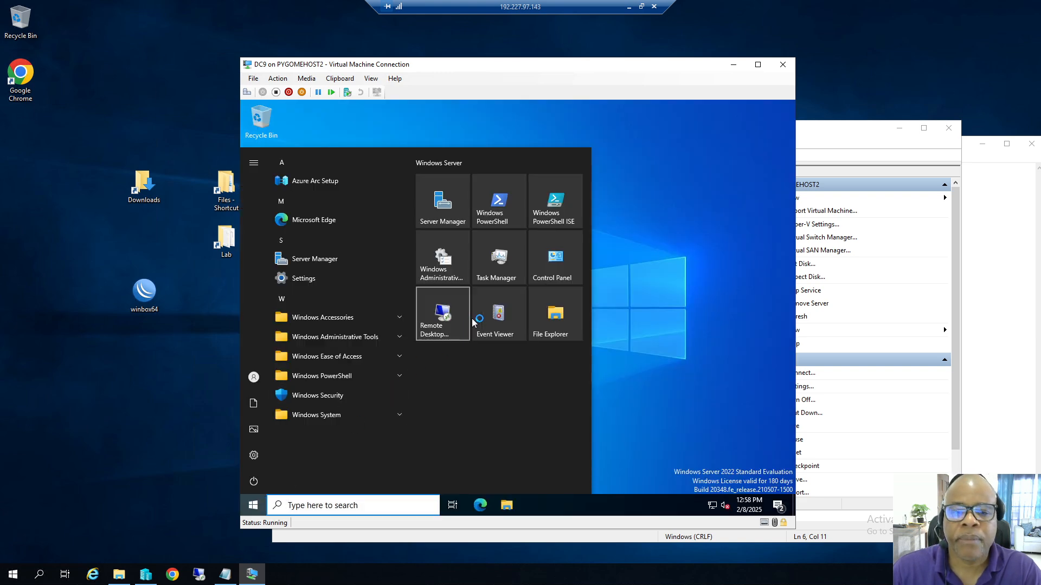
left_click(545, 269)
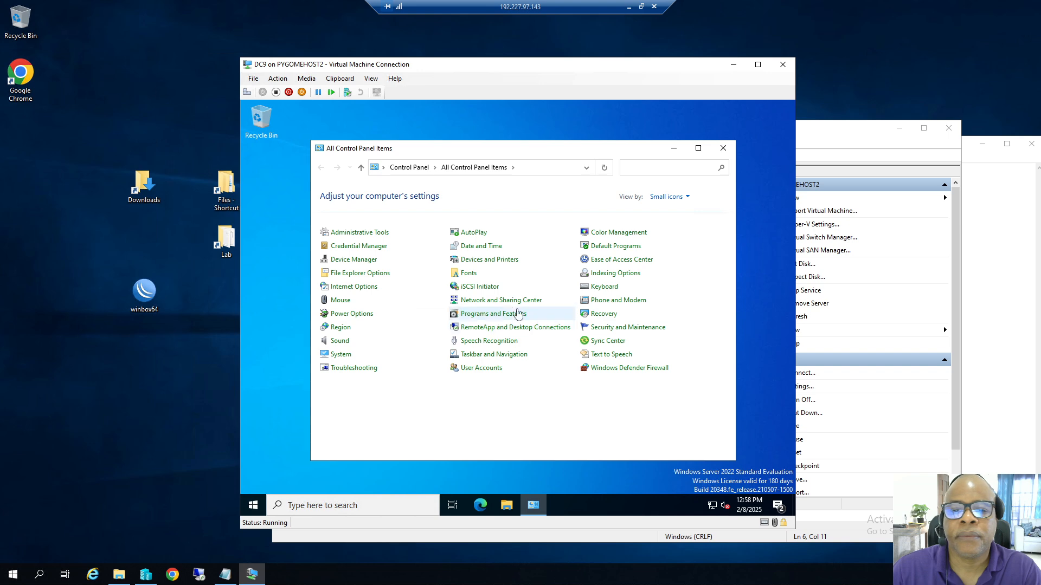
left_click(501, 301)
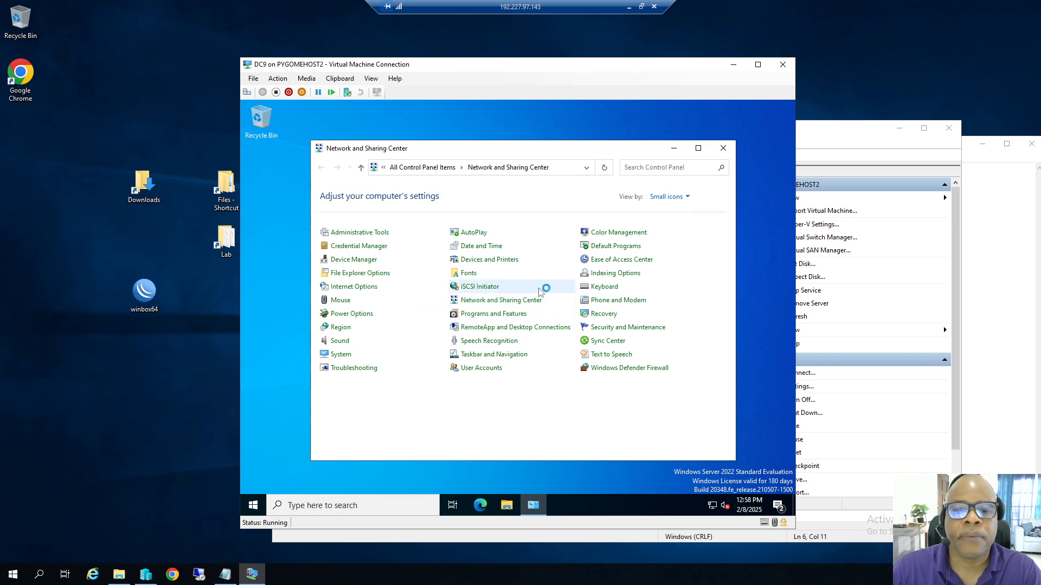
left_click(388, 211)
double_click(367, 228)
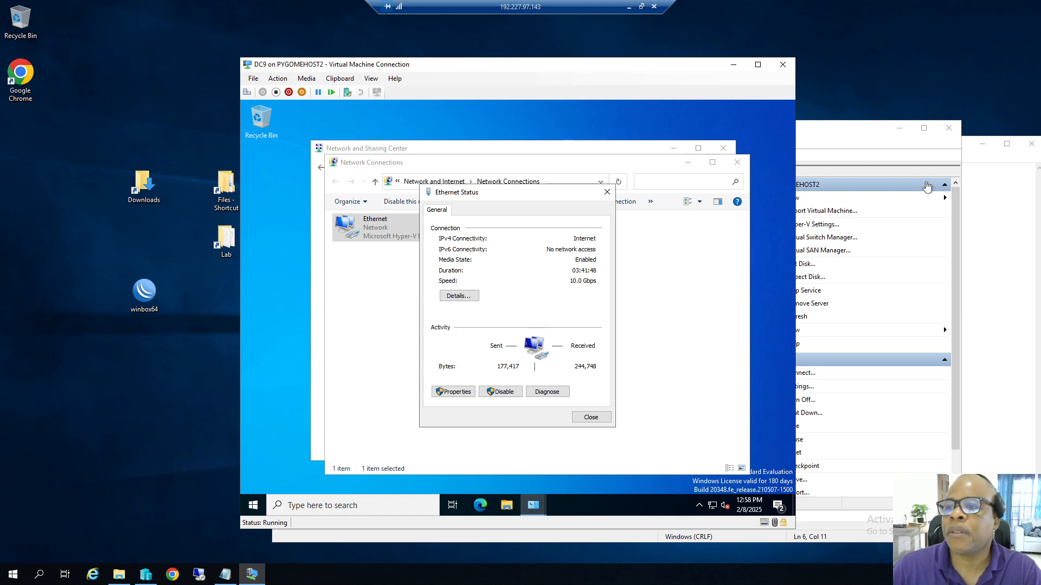
Reposition the DC notes, then open Ethernet's IPv4 properties set to a manually specified address.
left_click(987, 163)
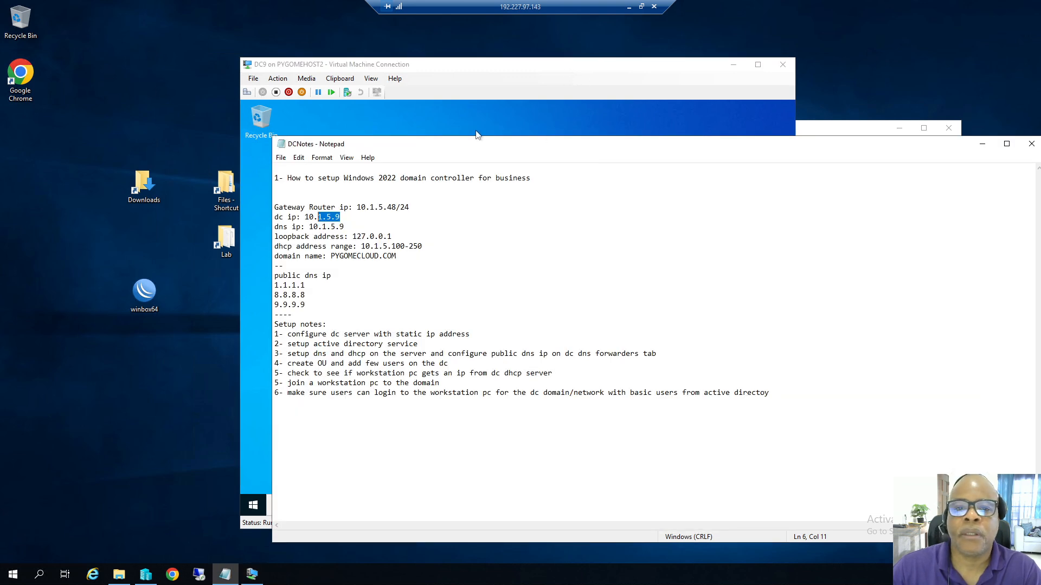
left_click_drag(472, 149, 282, 91)
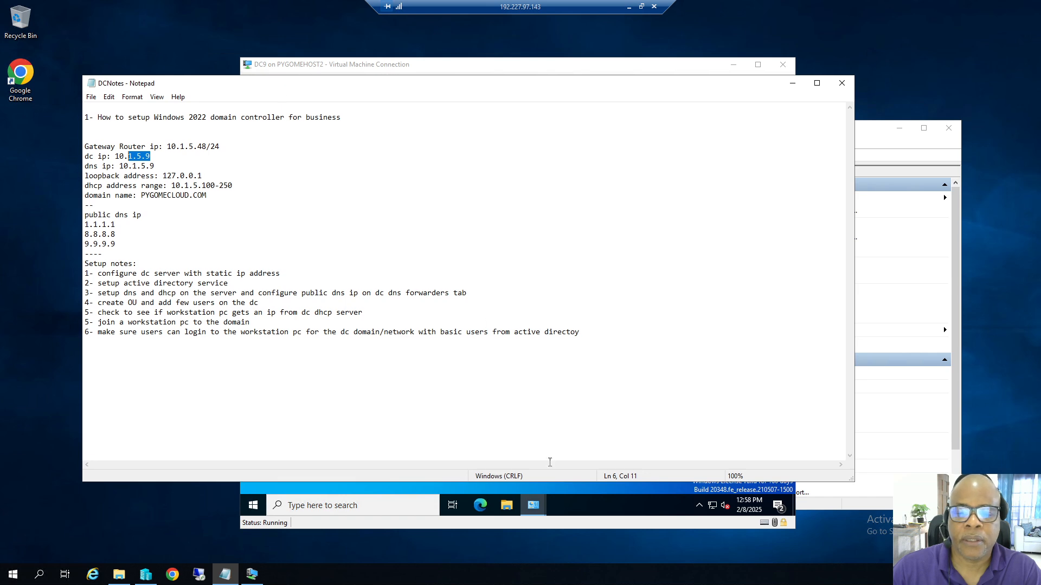
left_click(539, 492)
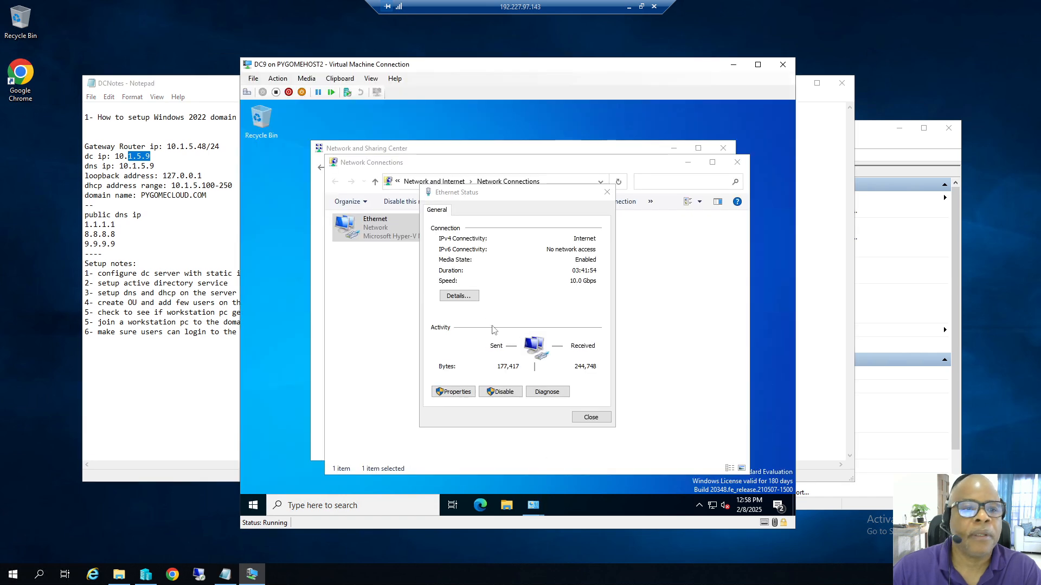
left_click(460, 392)
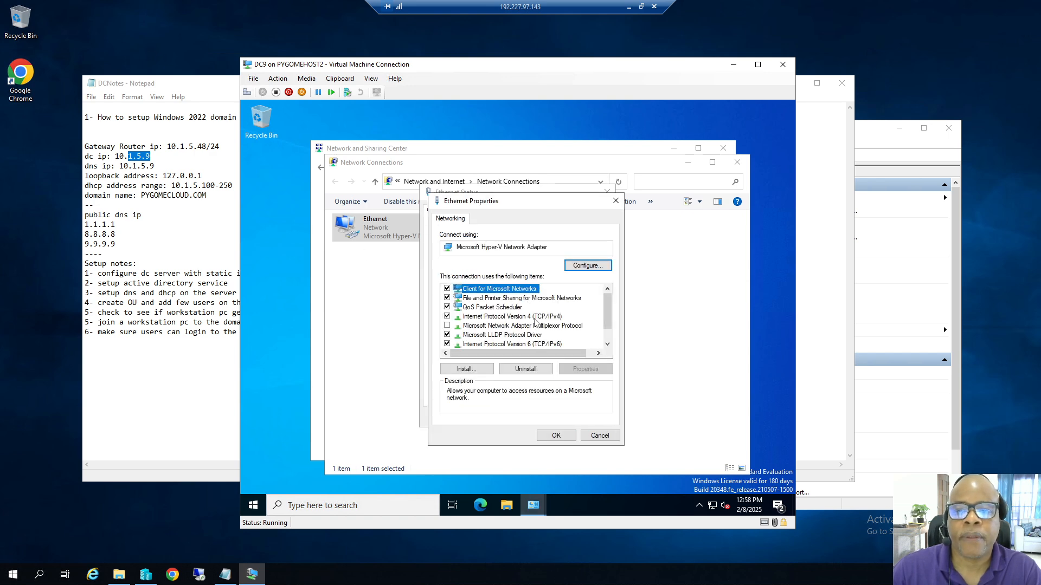
double_click(534, 317)
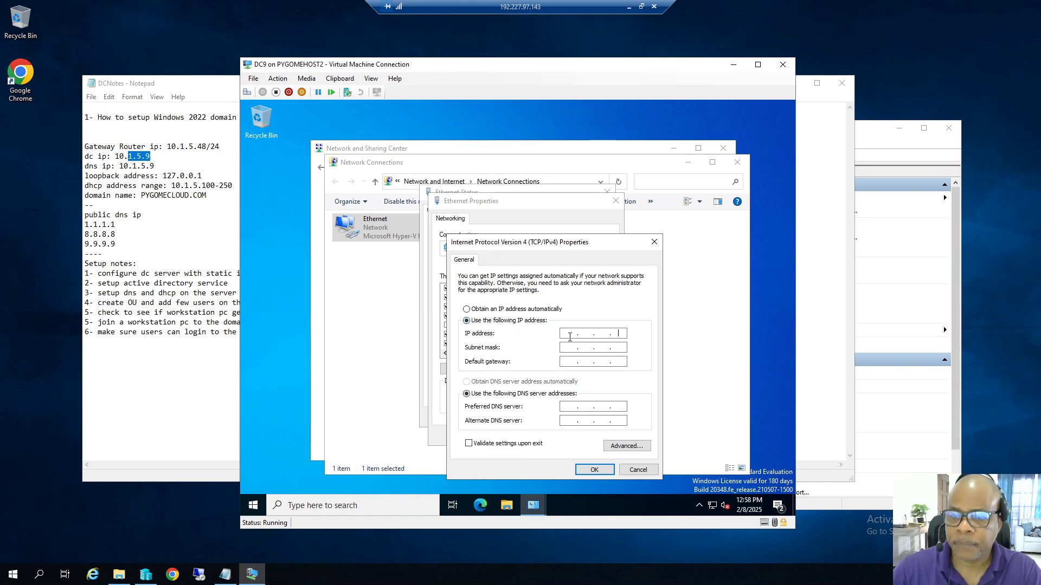
left_click(577, 334)
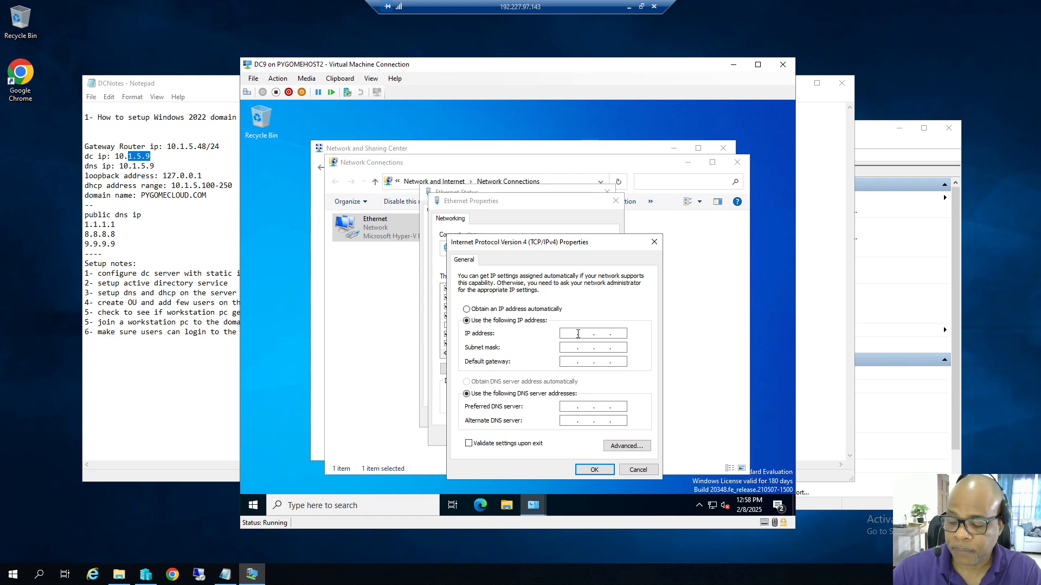
Enter IP 10.1.5.9, mask 255.255.255.0, gateway 10.1.5.48 and preferred DNS 10.1.5.9.
type("10.1.5.9")
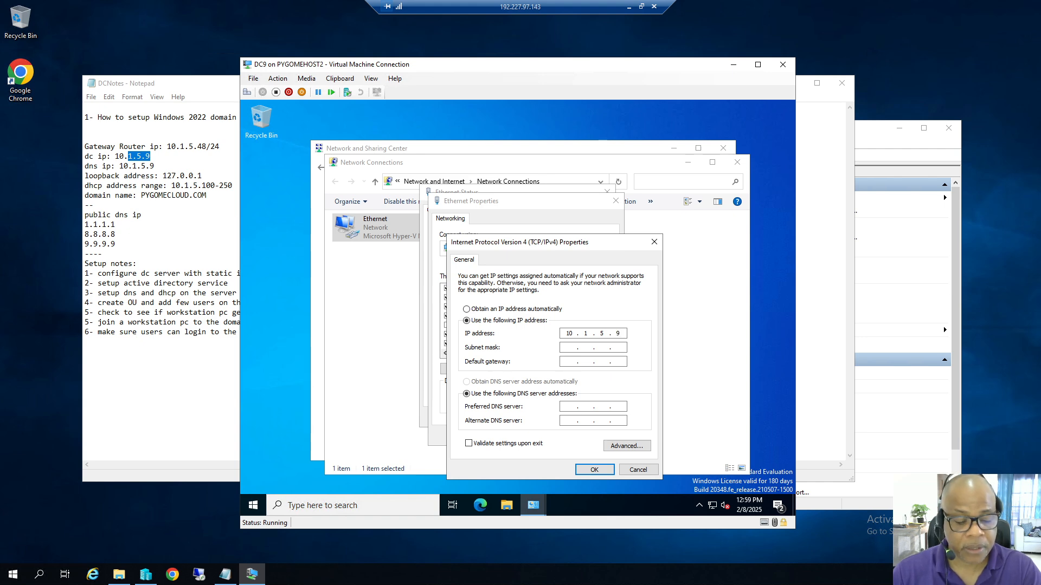
left_click(576, 347)
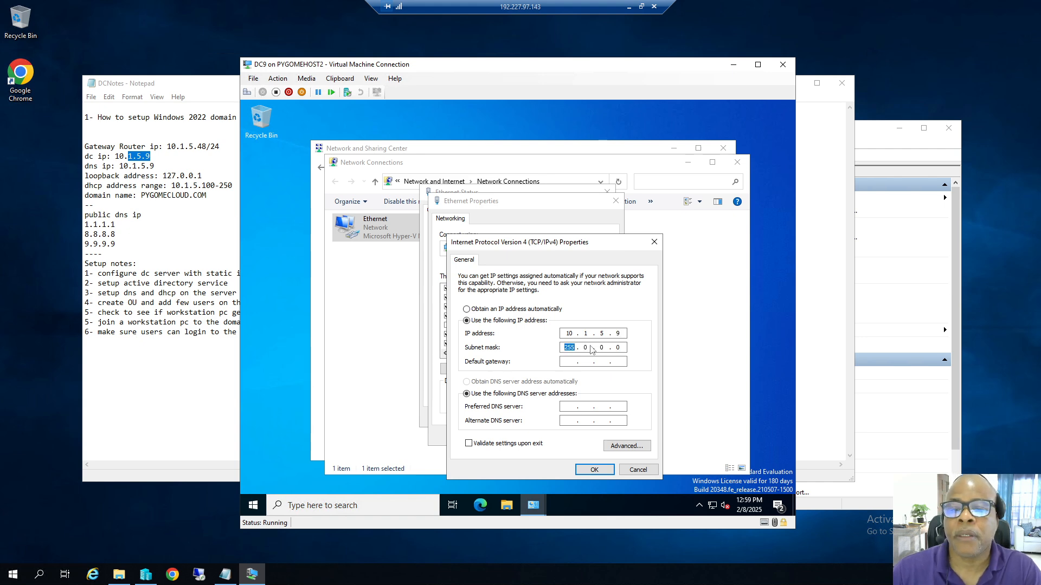
type("255 . 255 . 255")
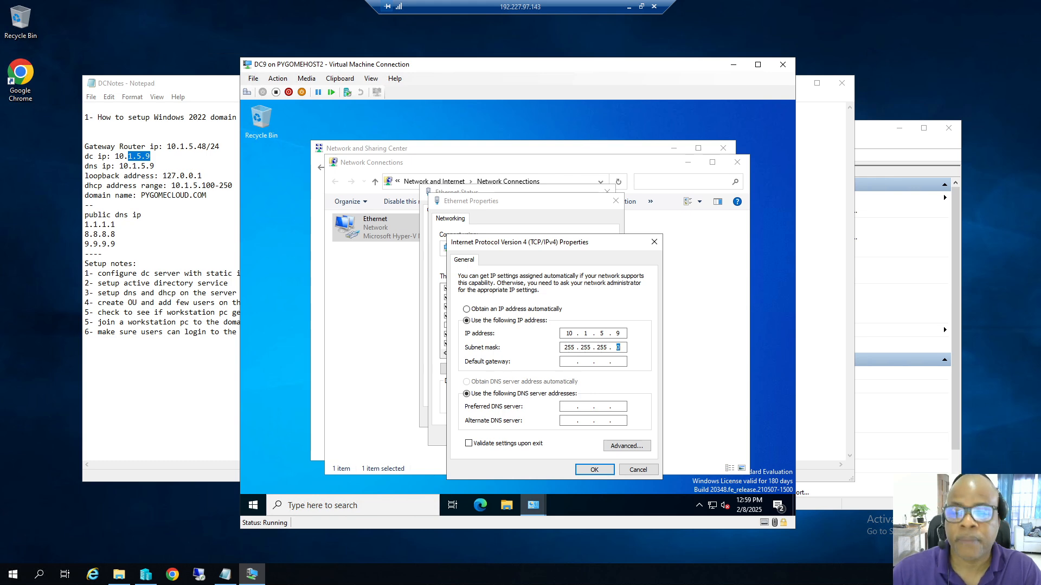
type("10.1")
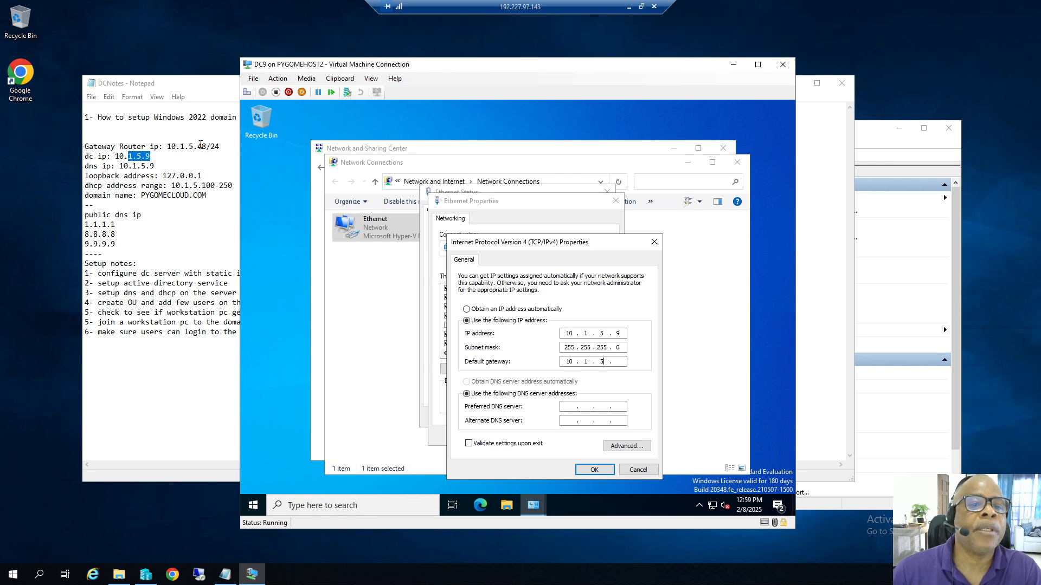
left_click_drag(200, 145, 207, 146)
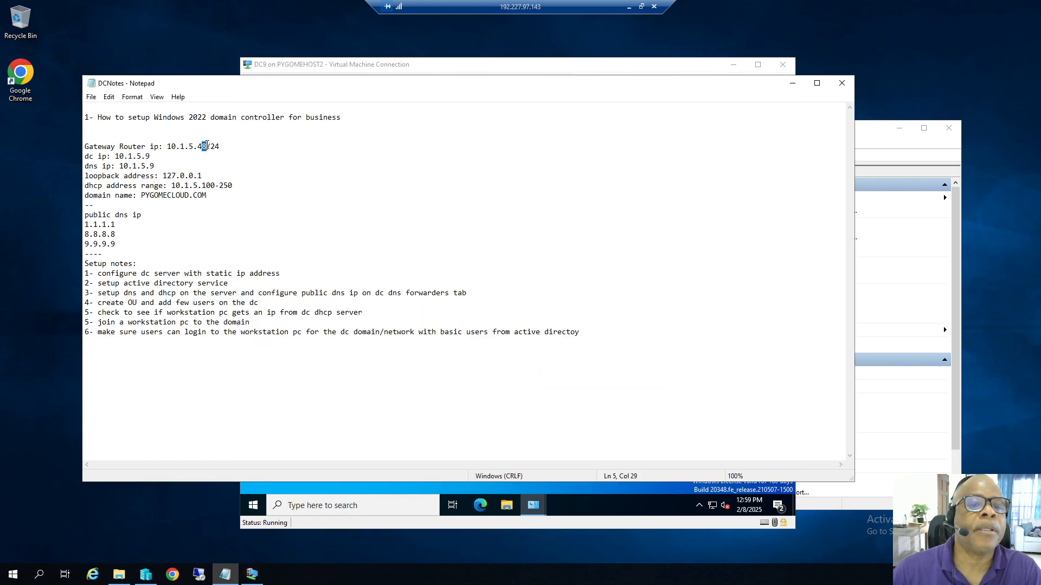
left_click(574, 498)
left_click(617, 360)
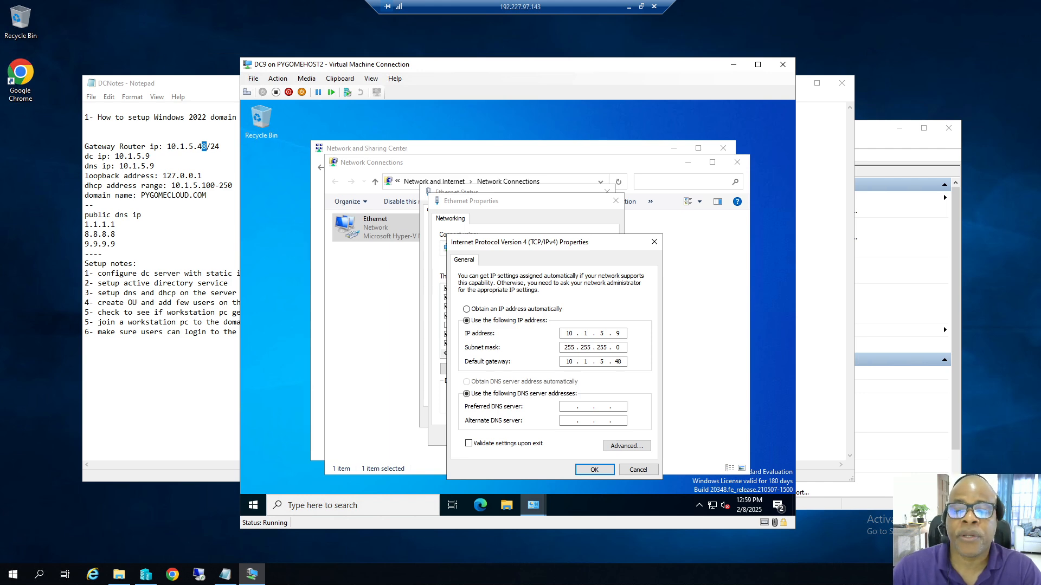
left_click(570, 406)
type("10 . 1 . 5 . 9")
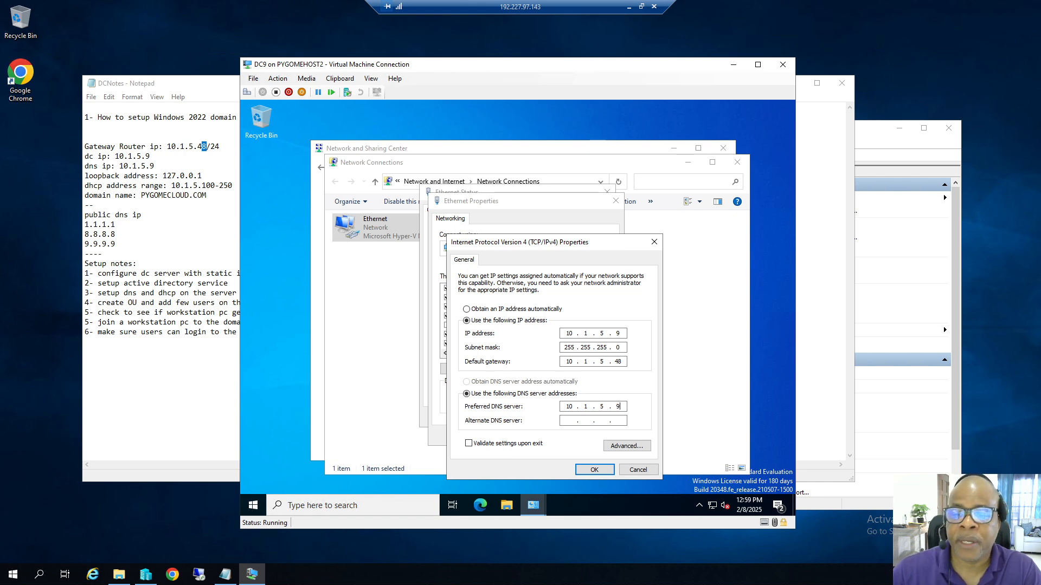
Confirm the IPv4 and adapter settings and close the Ethernet status and Network Connections windows.
left_click(597, 469)
left_click(557, 436)
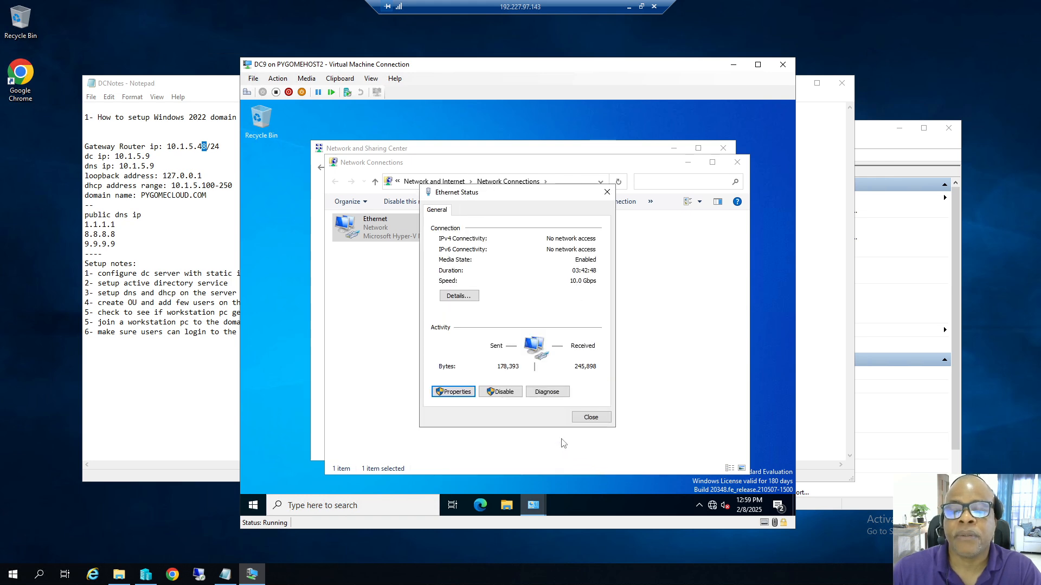
left_click(590, 419)
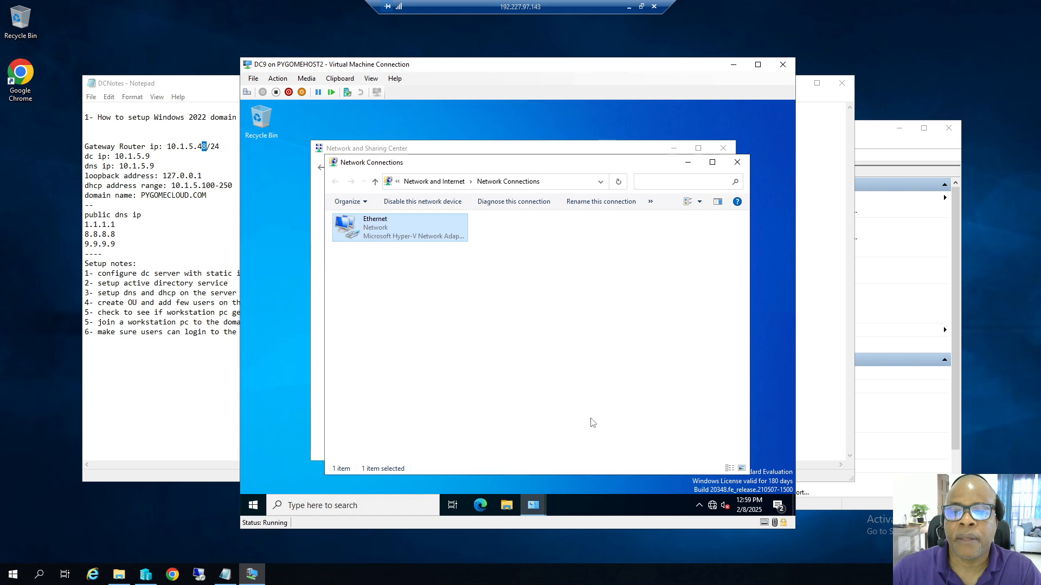
left_click(737, 162)
Close the Network and Sharing Center, then launch and close Server Manager.
left_click(723, 148)
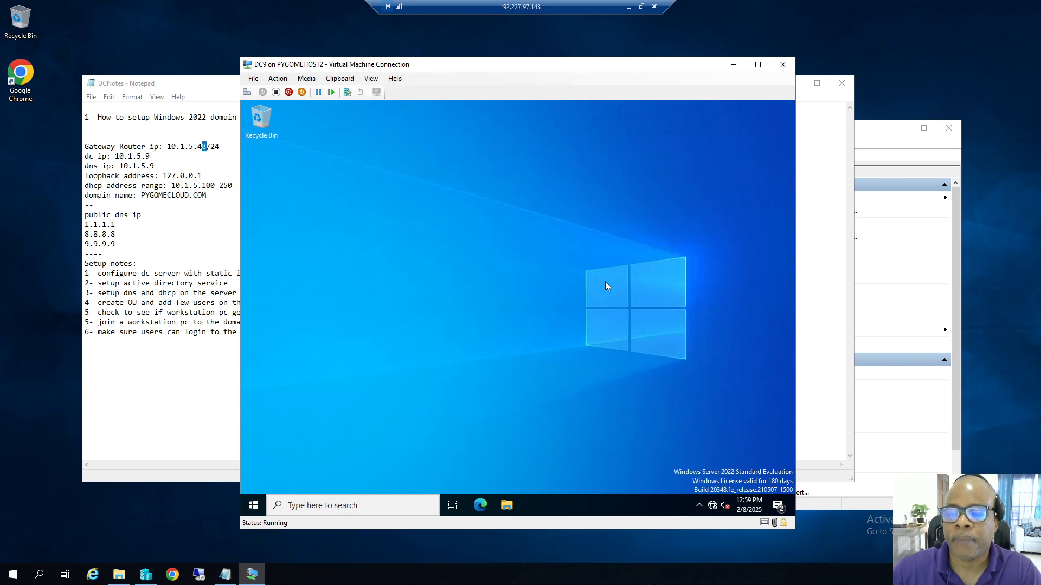
left_click(253, 505)
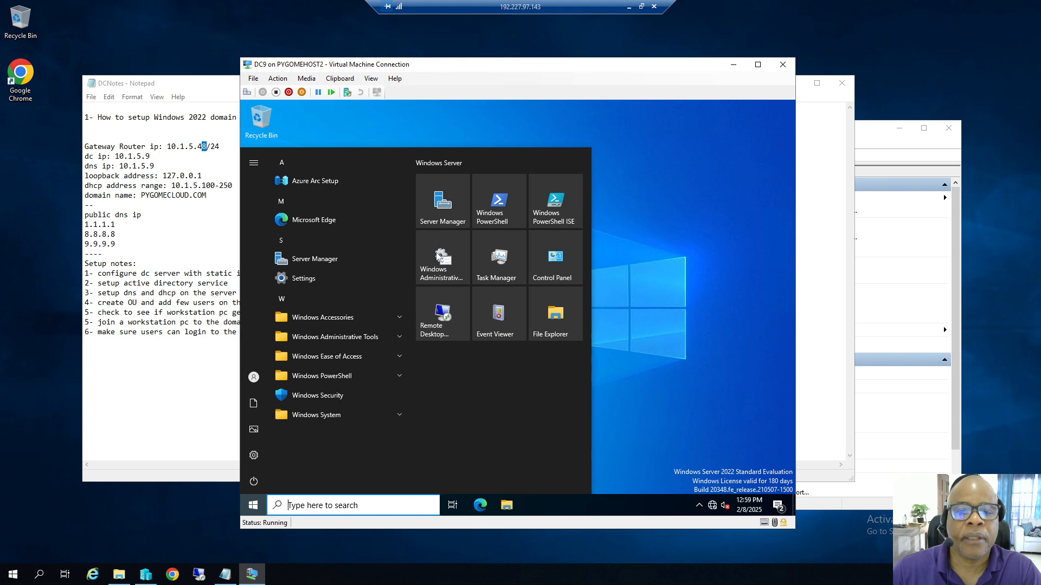
left_click(450, 201)
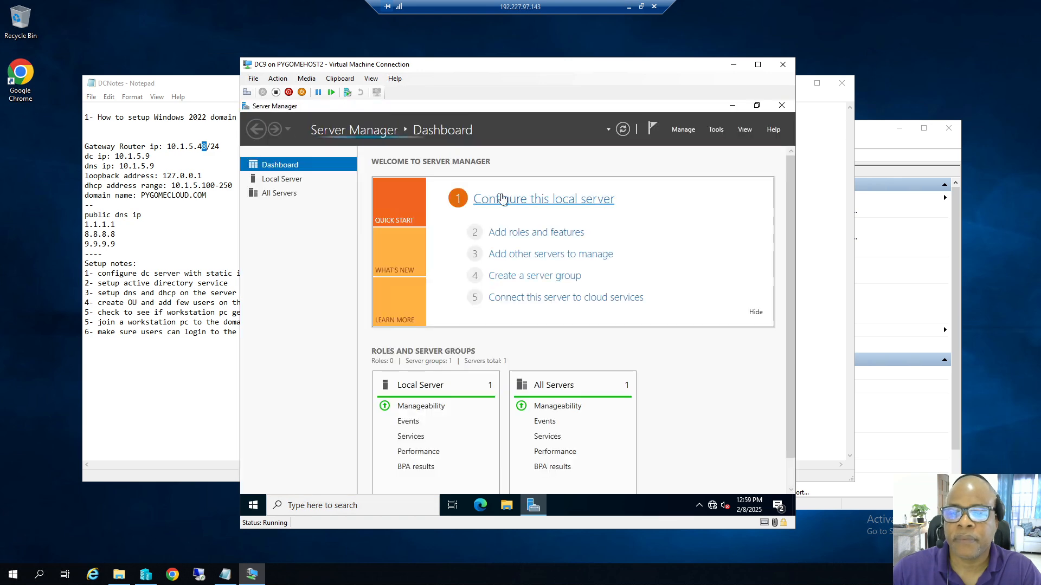
left_click(782, 105)
Open This PC's properties in File Explorer and start renaming the computer from the About page.
left_click(507, 505)
right_click(353, 283)
left_click(402, 421)
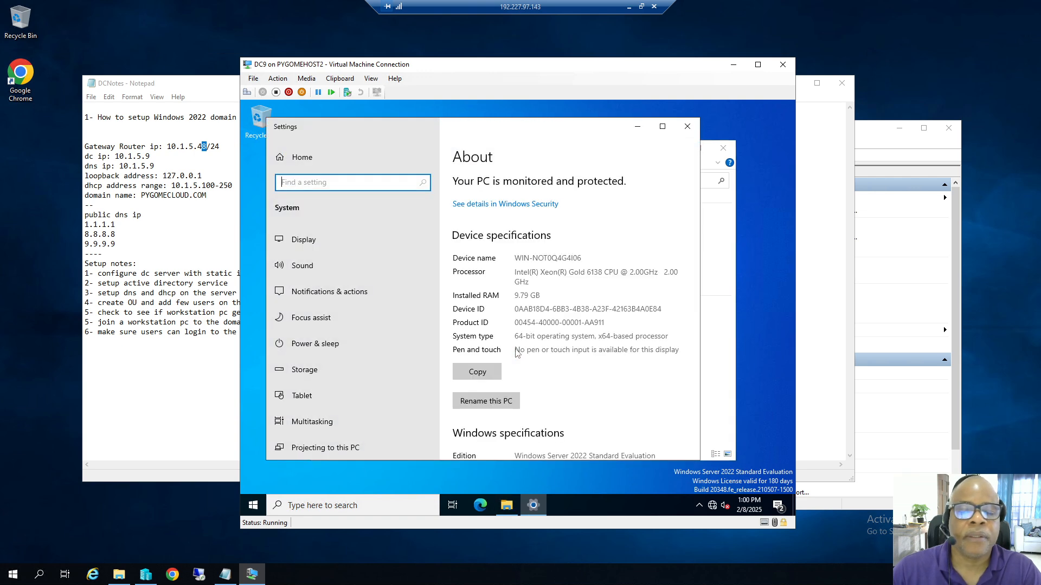
scroll(561, 375, "down", 2)
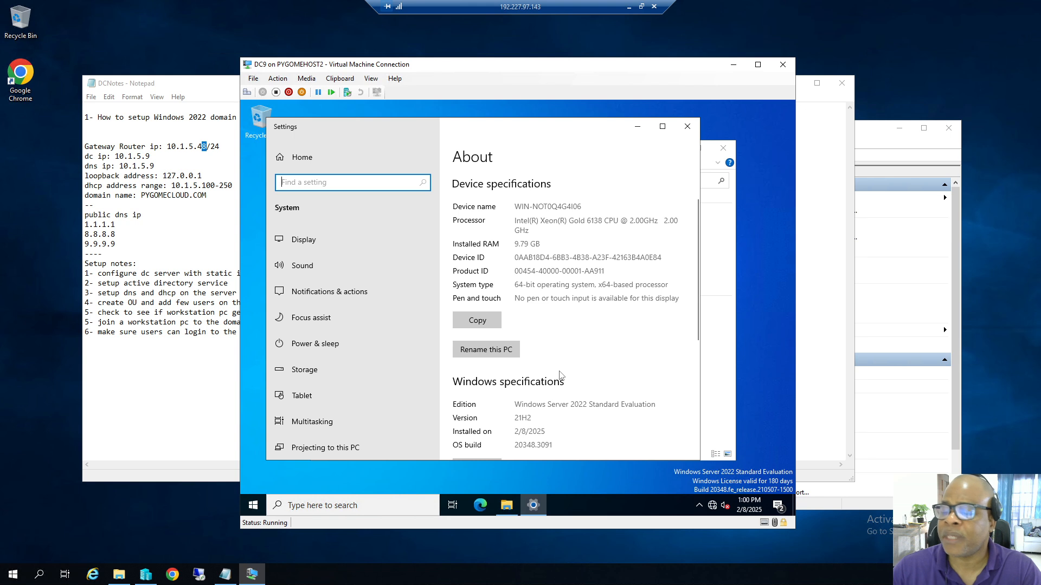
left_click(487, 353)
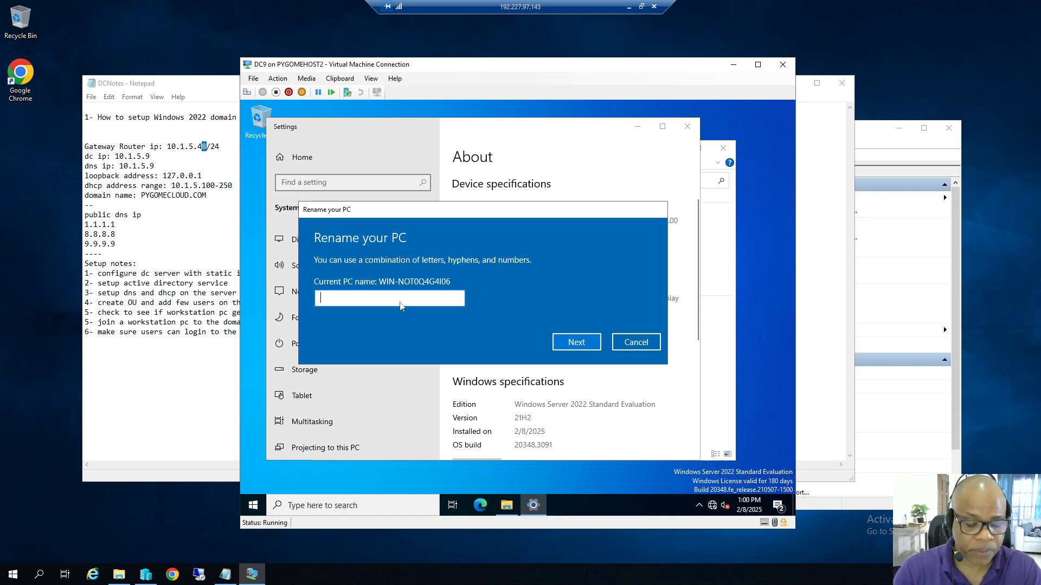
Enter DC9 as the new computer name and restart now.
type("DC9")
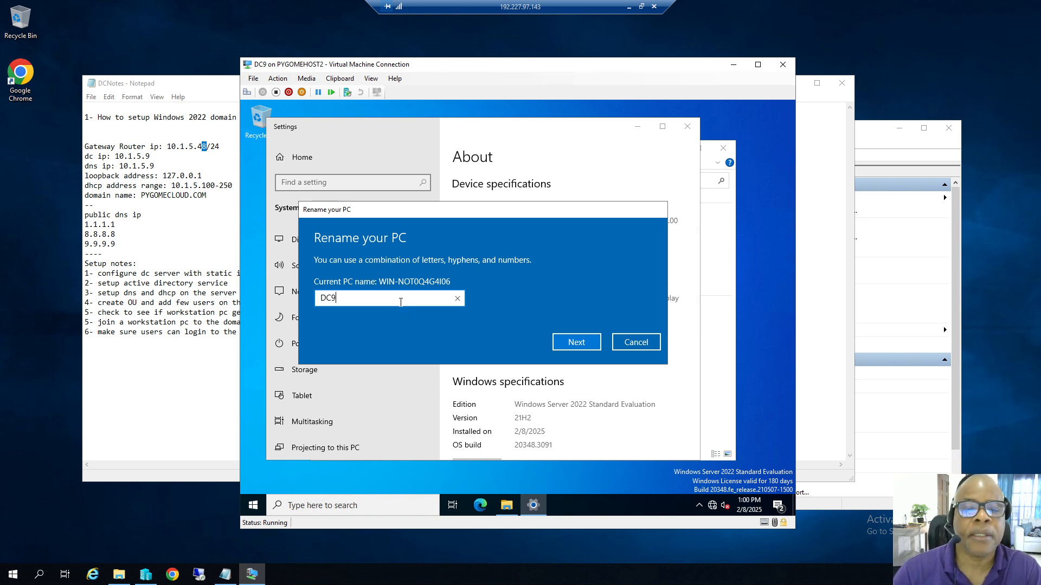
left_click(570, 343)
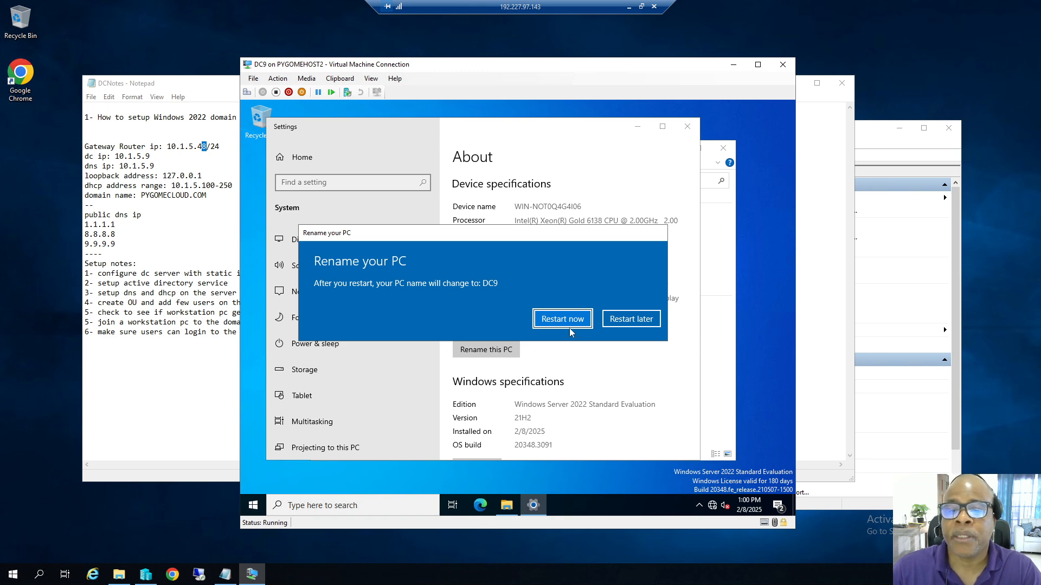
left_click(568, 321)
Continue the restart, then send Ctrl+Alt+Delete and sign back in as Administrator.
left_click(599, 287)
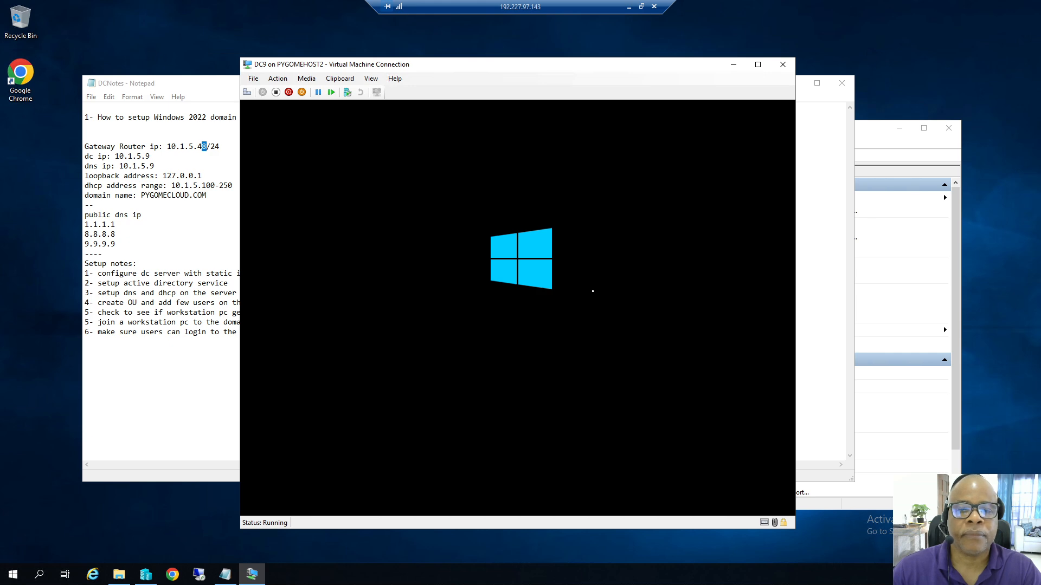
left_click_drag(376, 66, 463, 71)
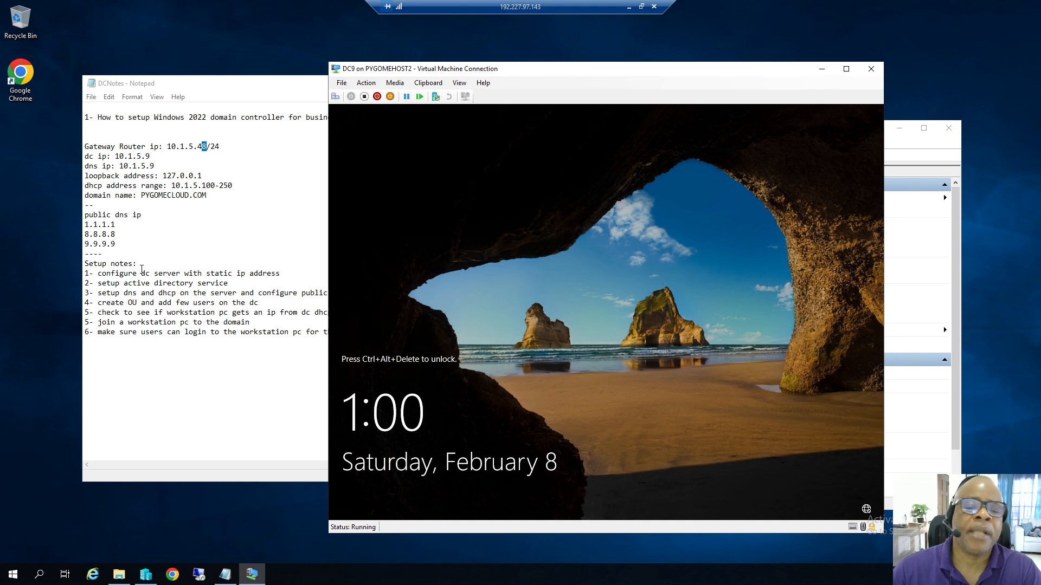
left_click(366, 82)
left_click(380, 93)
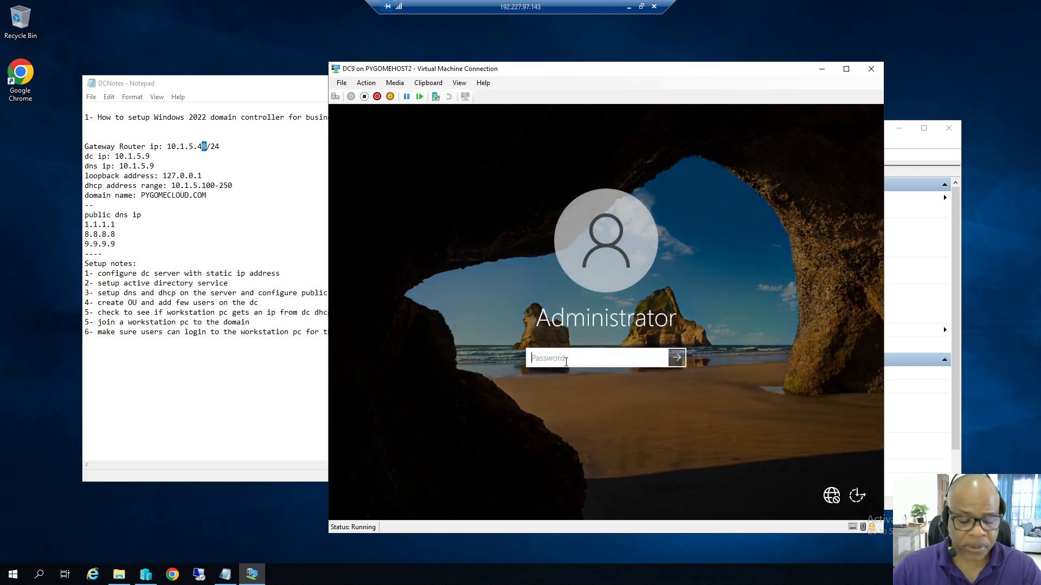
type("********")
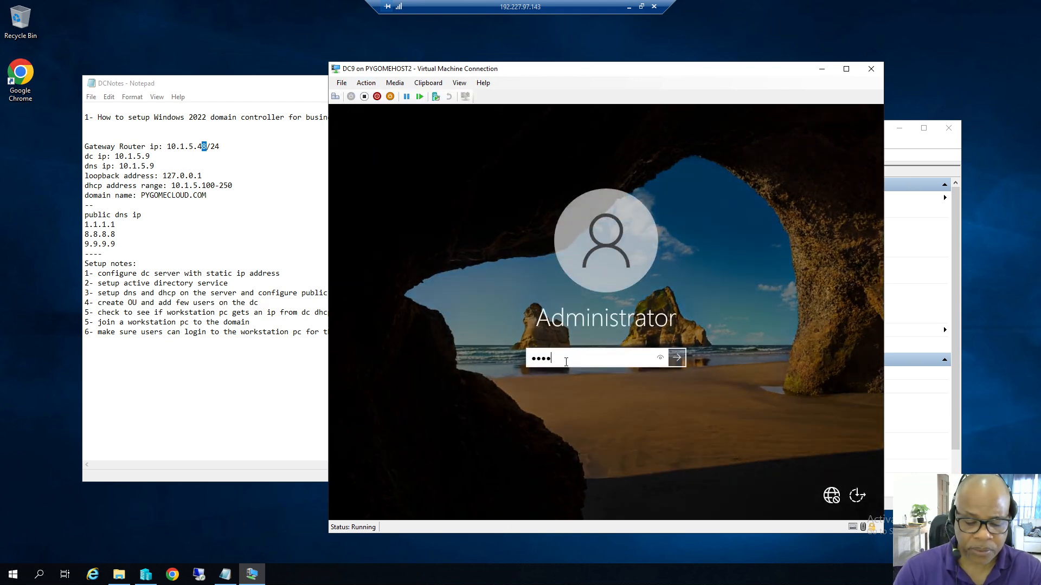
type("***")
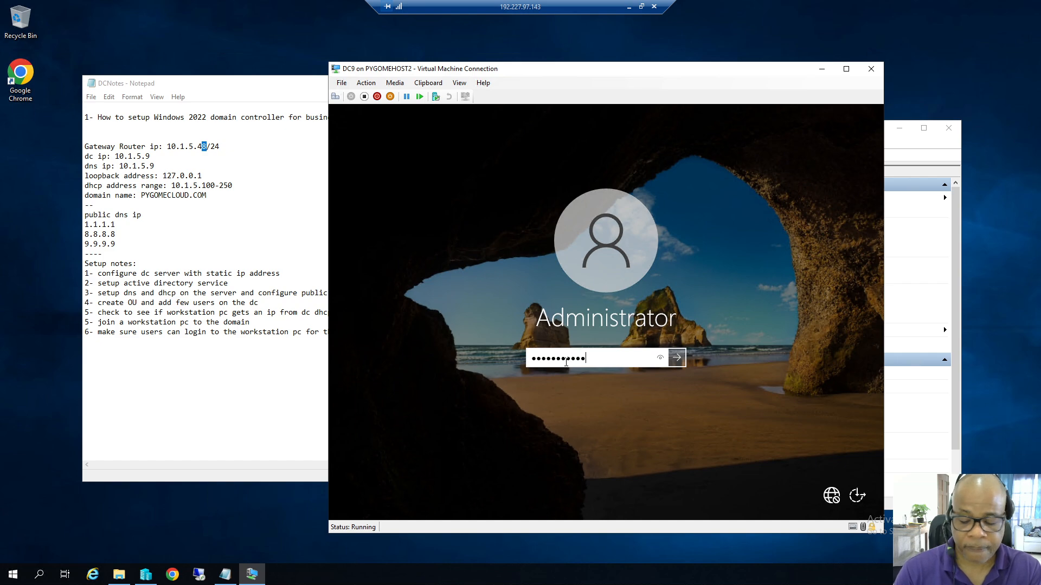
key("Return")
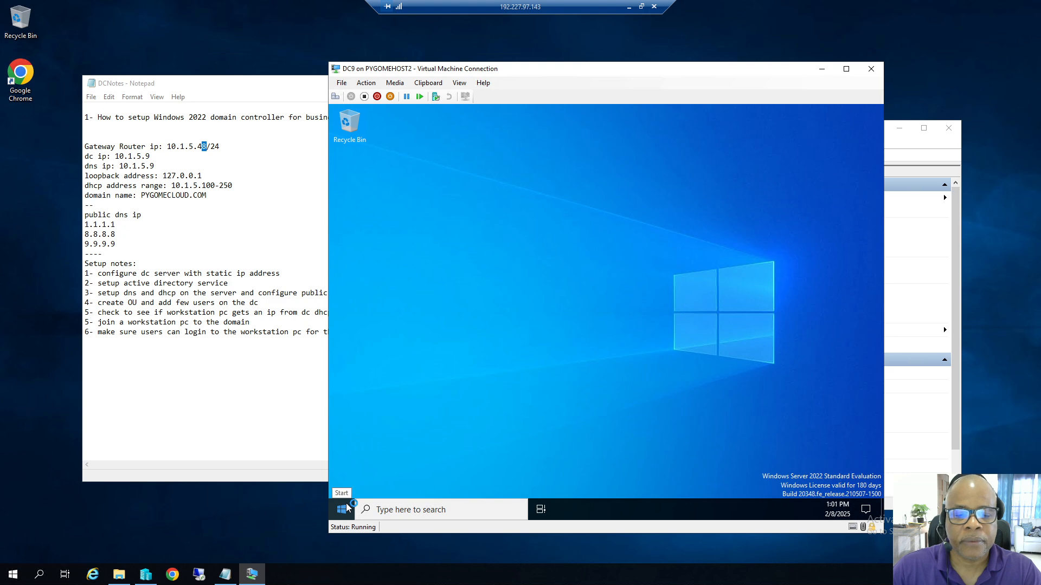
left_click(342, 509)
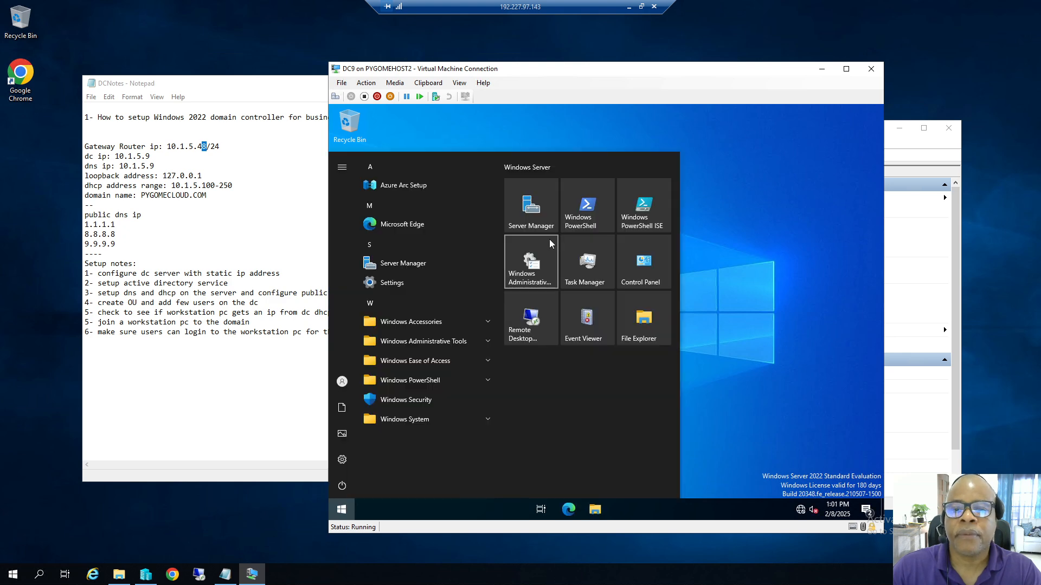
Launch Server Manager and retry Add Roles and Features until the inventory-collection notice clears.
left_click(537, 223)
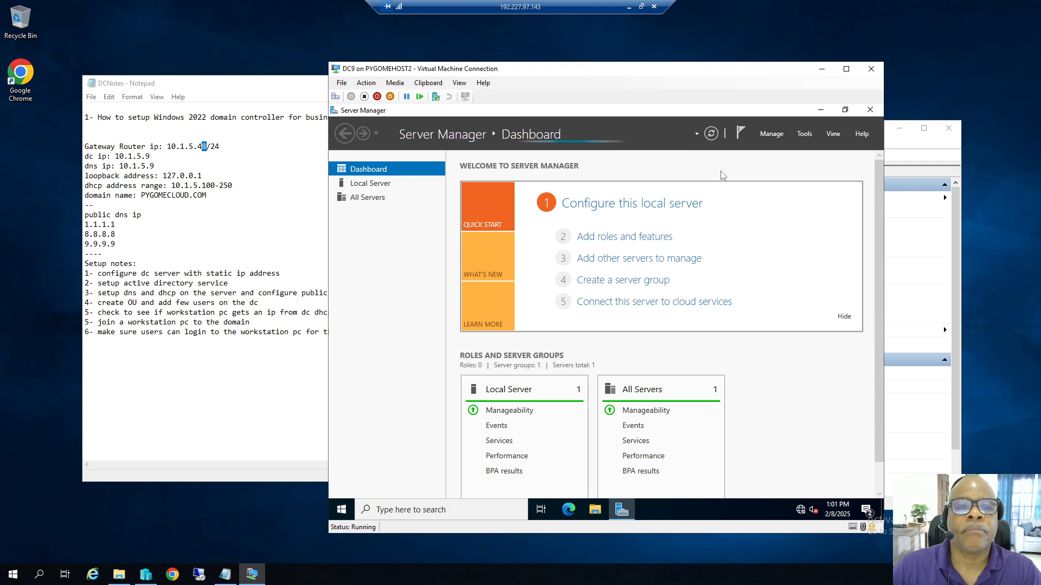
left_click(770, 135)
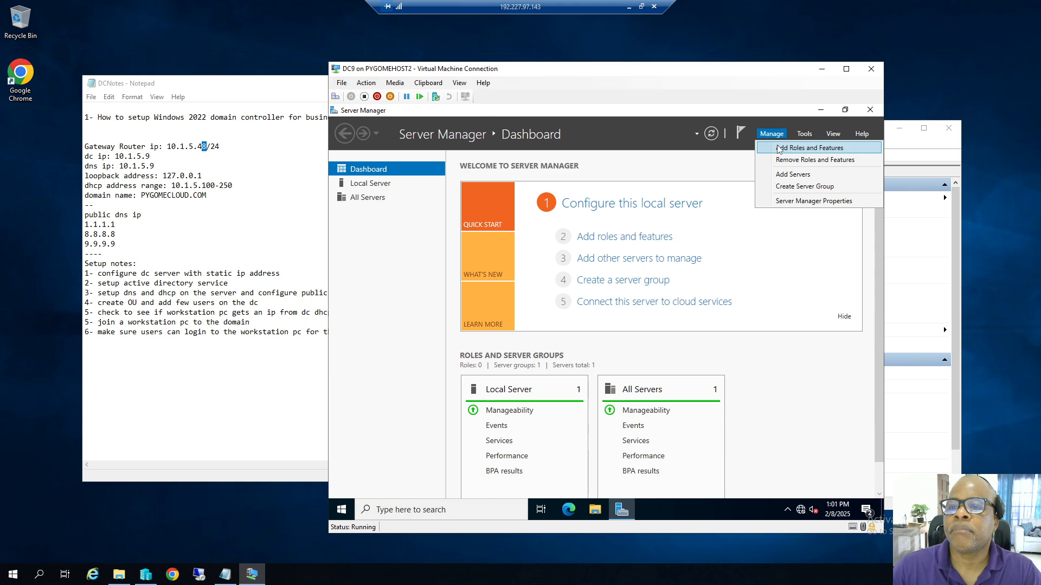
left_click(775, 149)
left_click(681, 345)
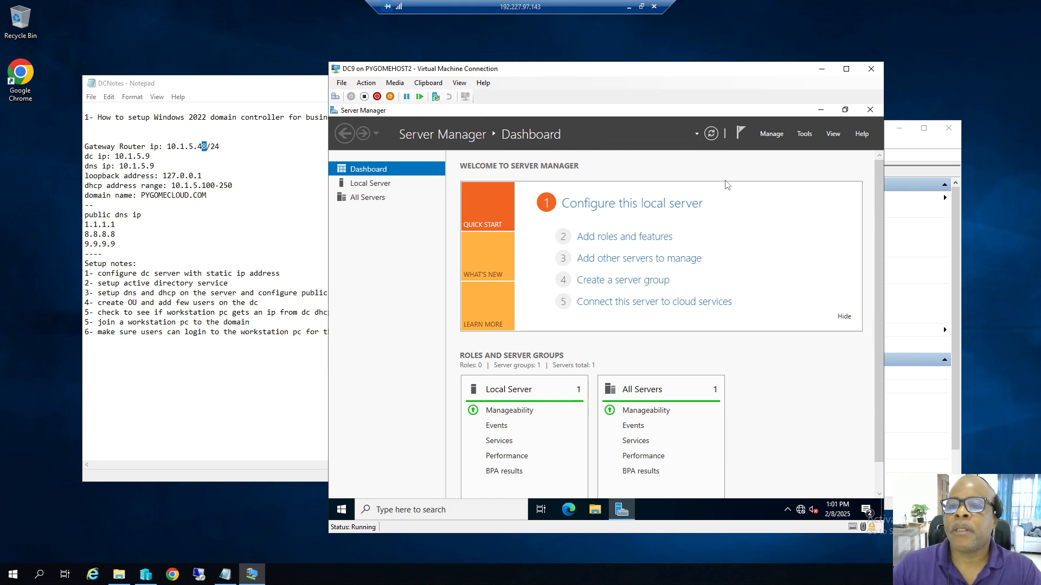
left_click(773, 134)
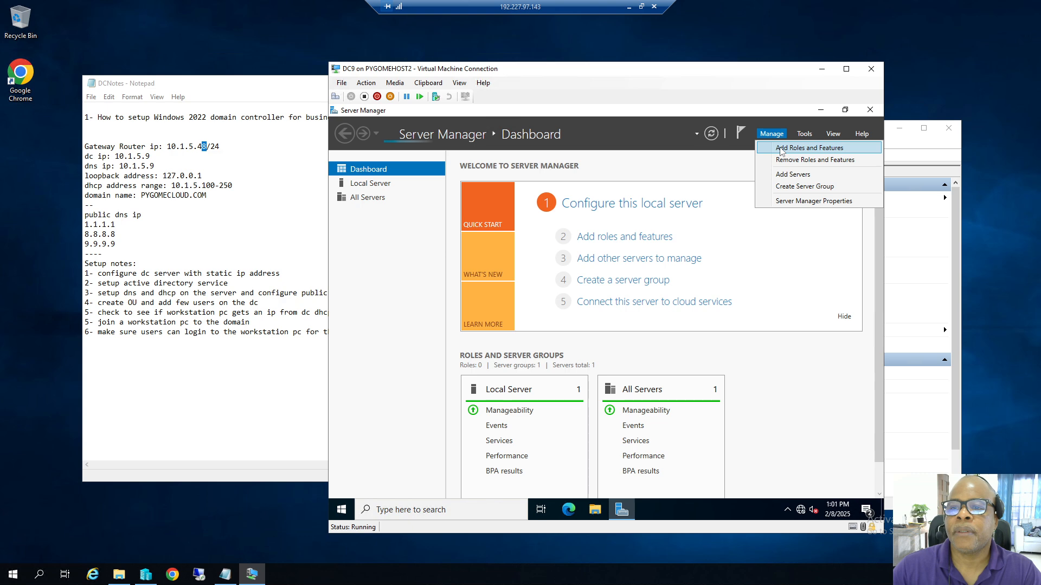
left_click(781, 151)
left_click(685, 343)
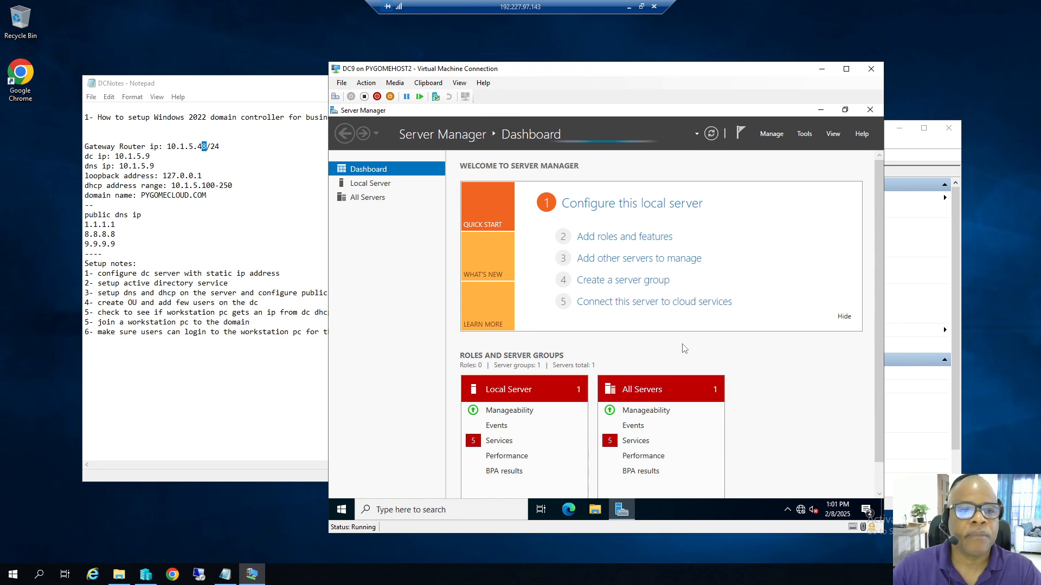
left_click(771, 134)
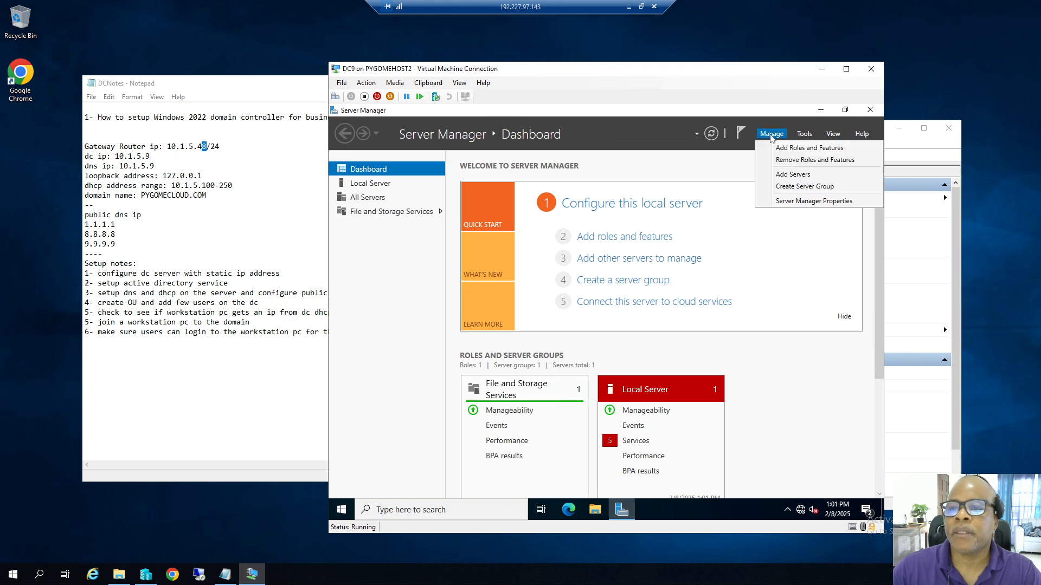
Start a role-based installation on DC9 and select Active Directory Domain Services with required features.
left_click(779, 151)
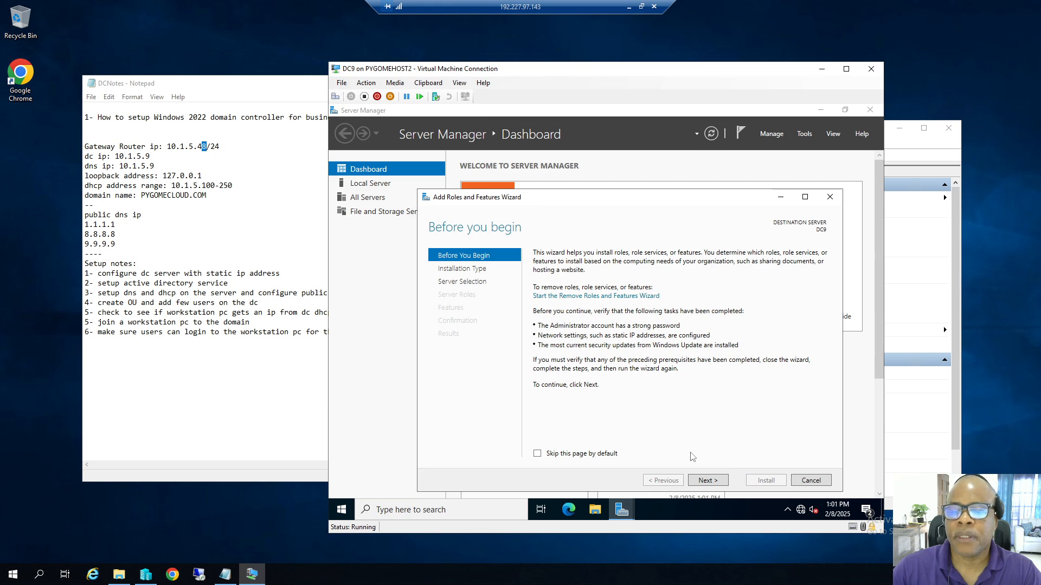
left_click(714, 482)
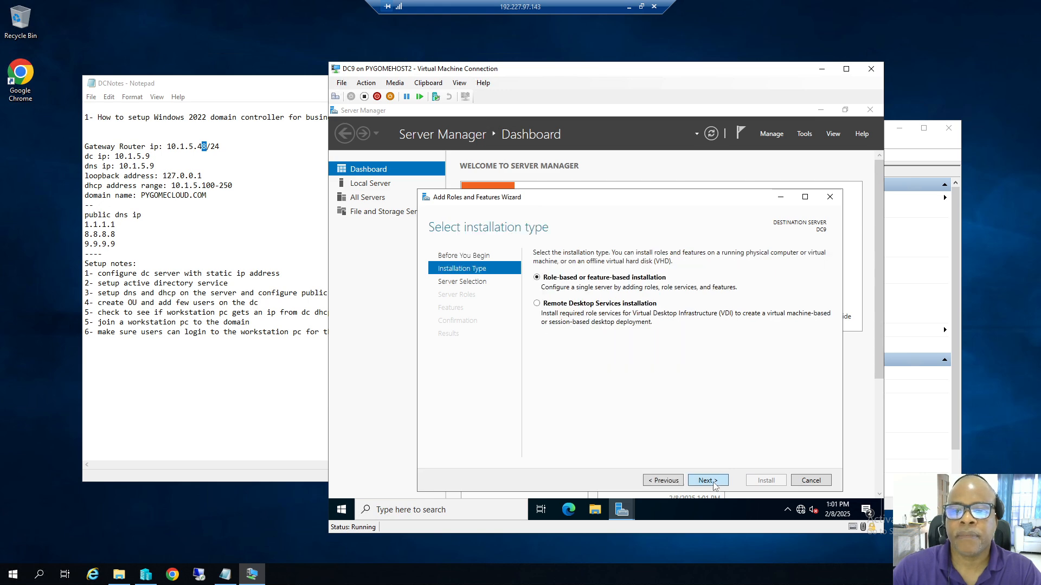
left_click(713, 482)
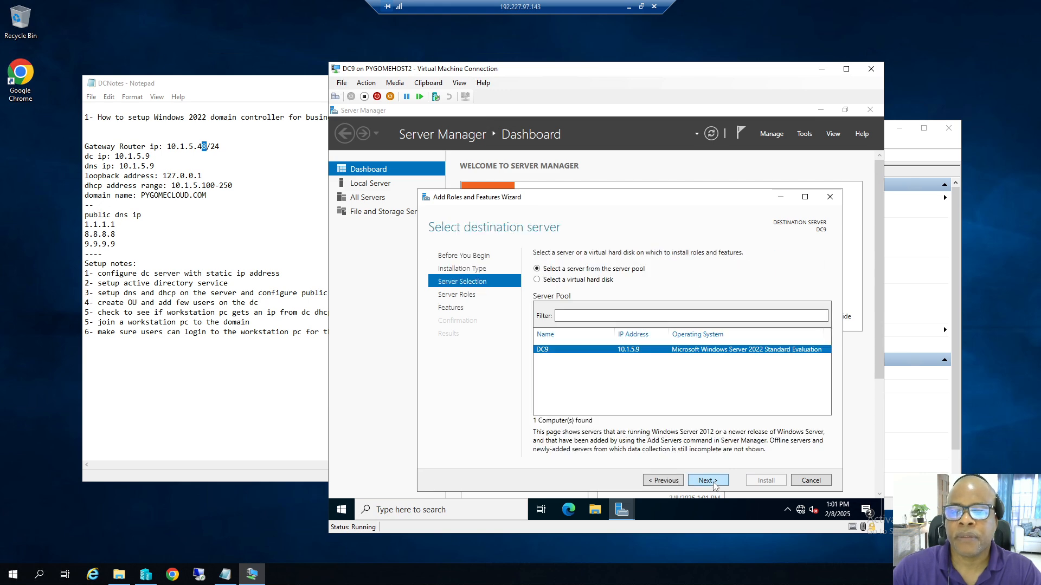
left_click(714, 482)
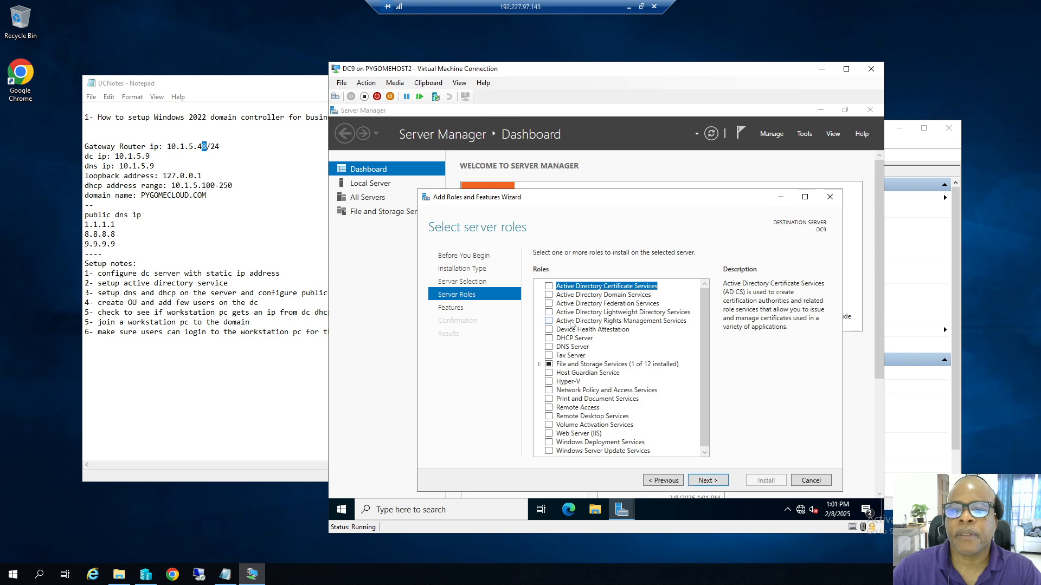
left_click(549, 295)
left_click(675, 441)
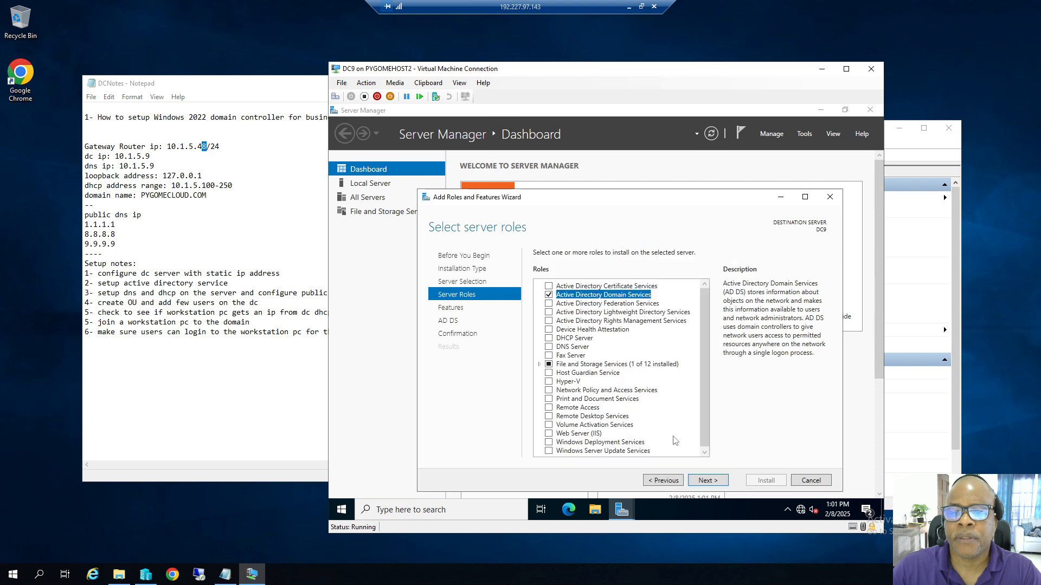
left_click(714, 484)
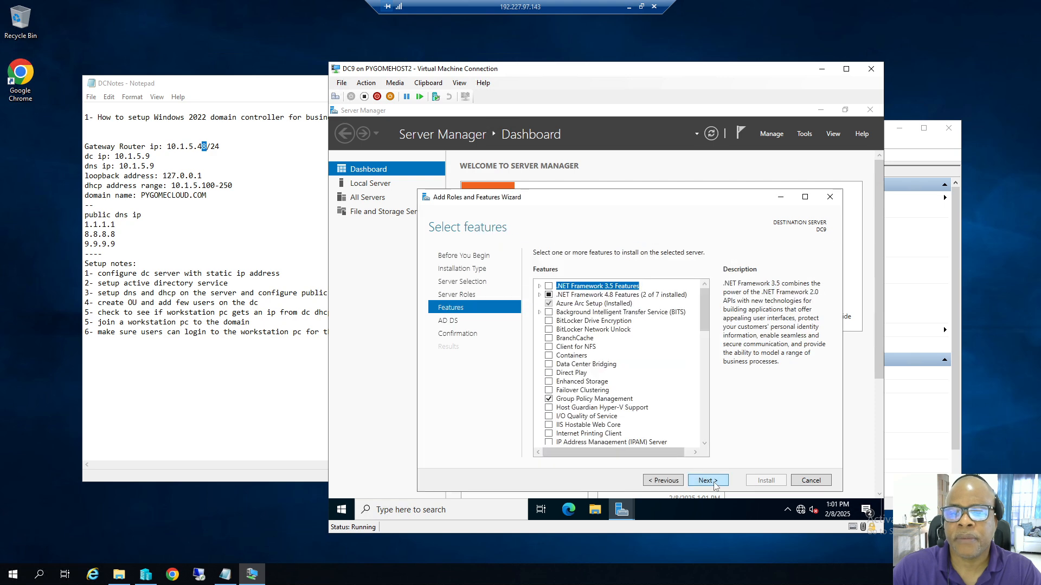
Keep the default features, allow automatic restart, and begin installing AD DS.
left_click(713, 483)
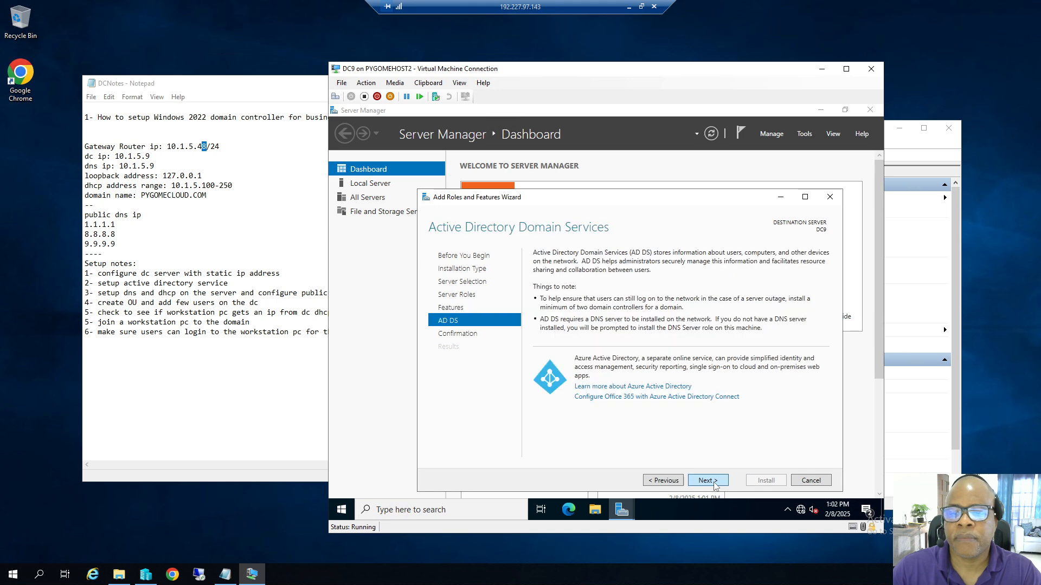
left_click(714, 484)
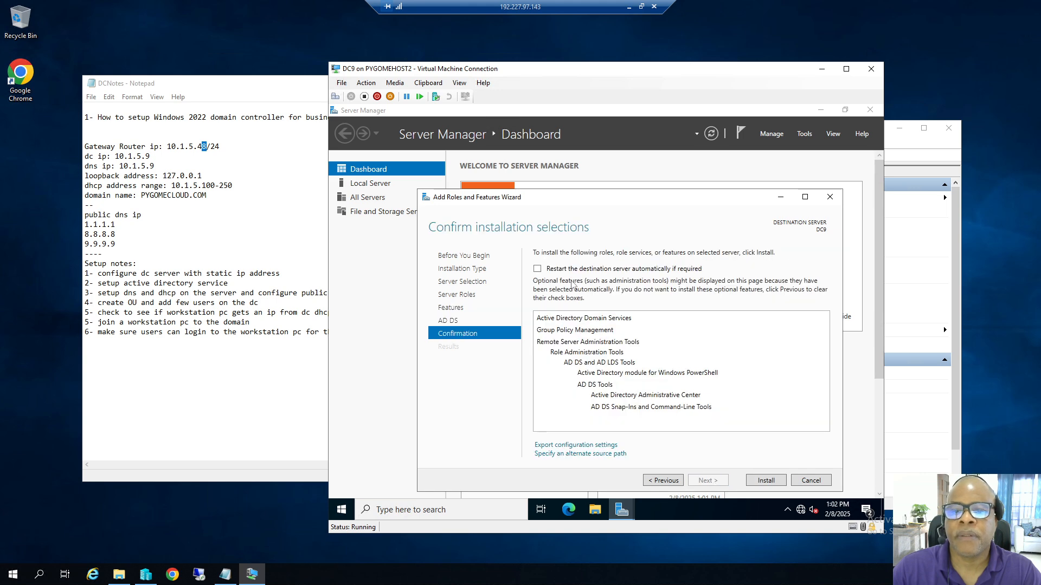
left_click(537, 269)
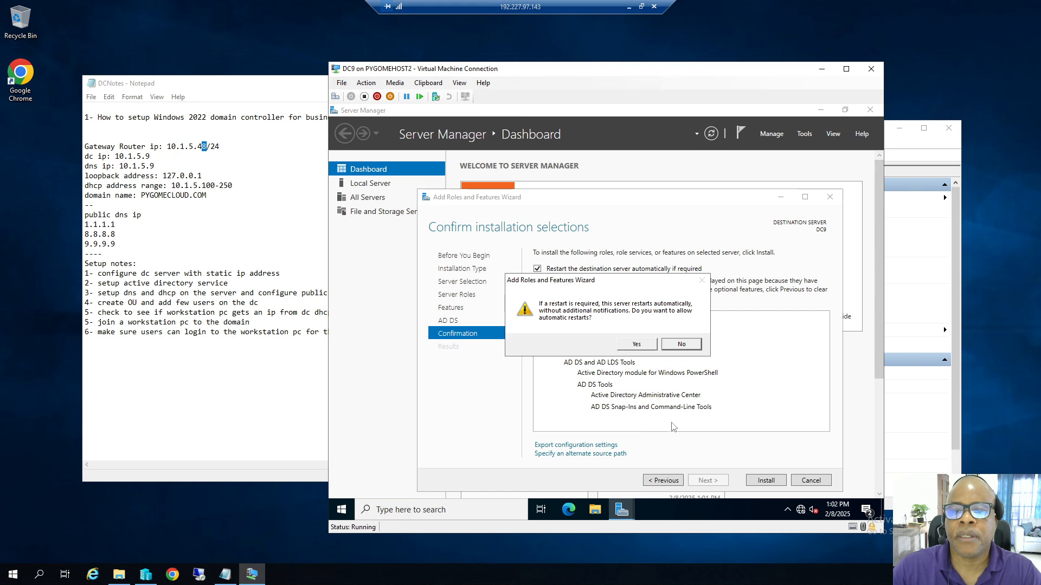
left_click(644, 345)
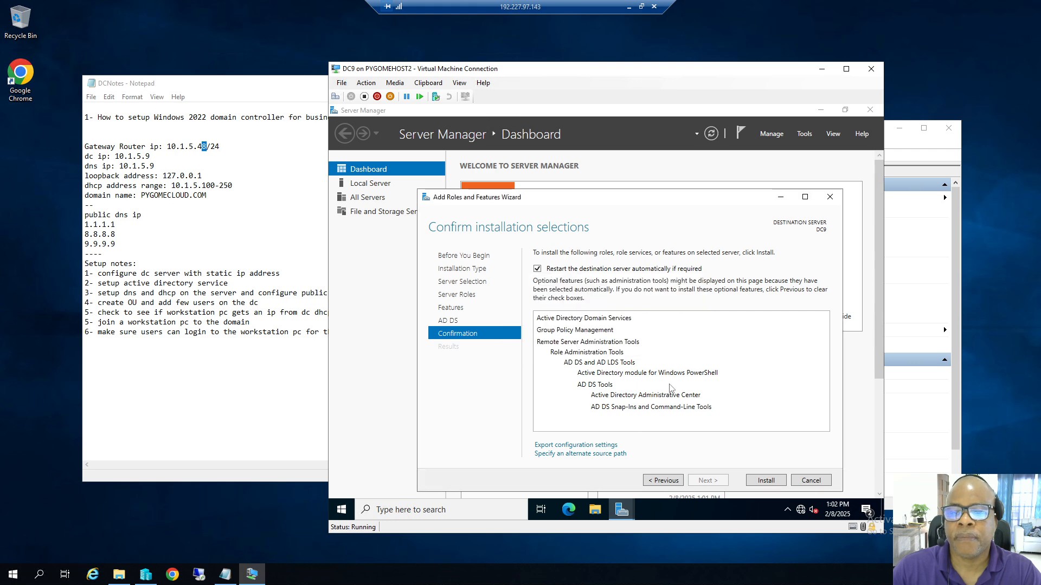
left_click(765, 482)
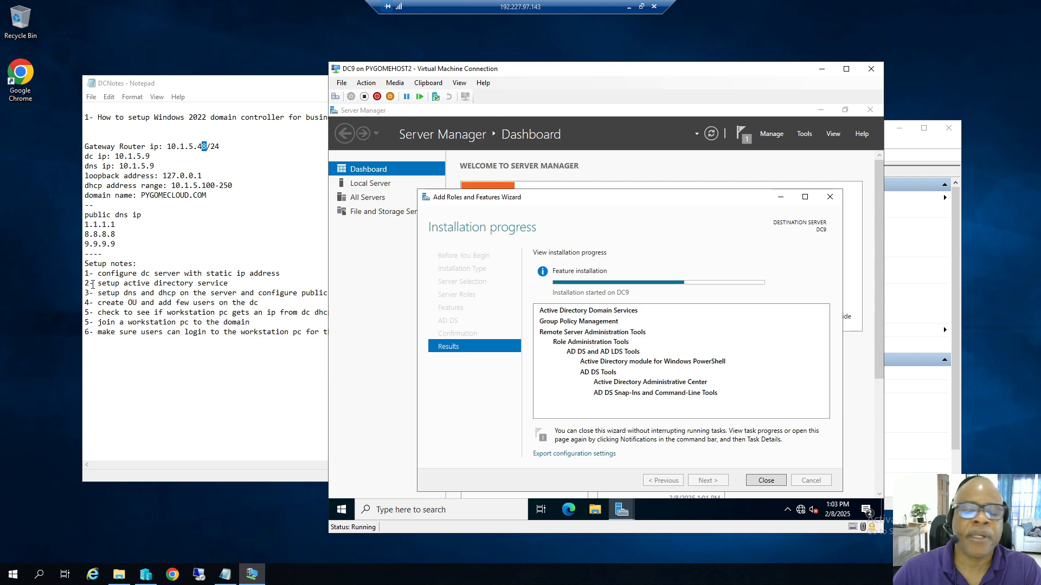
Highlight the Active Directory setup step in the Notepad notes.
left_click_drag(86, 284, 159, 284)
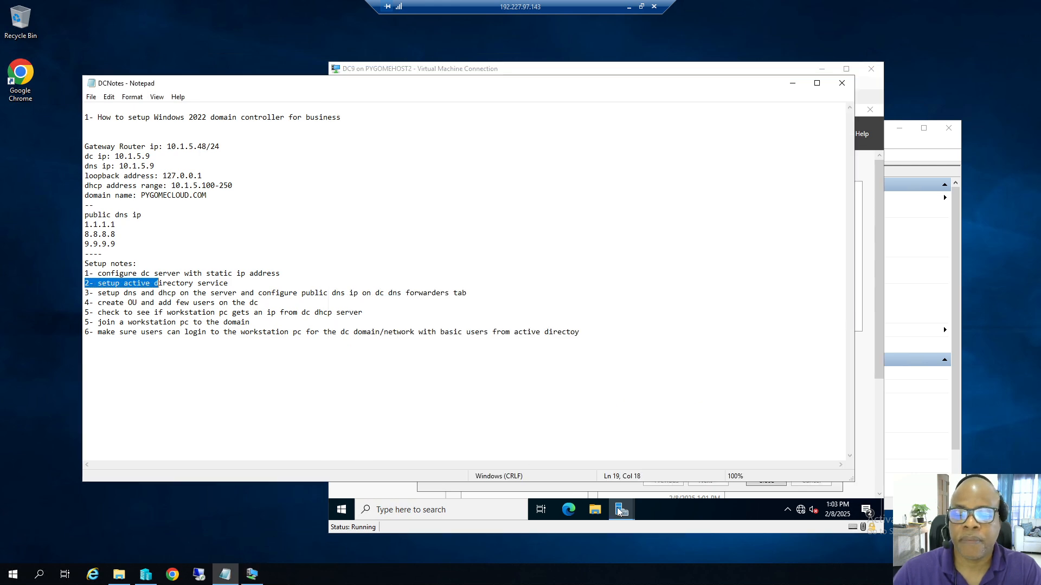
Return to DC9, where AD DS installation succeeded, and open the Server Manager management options.
left_click(617, 508)
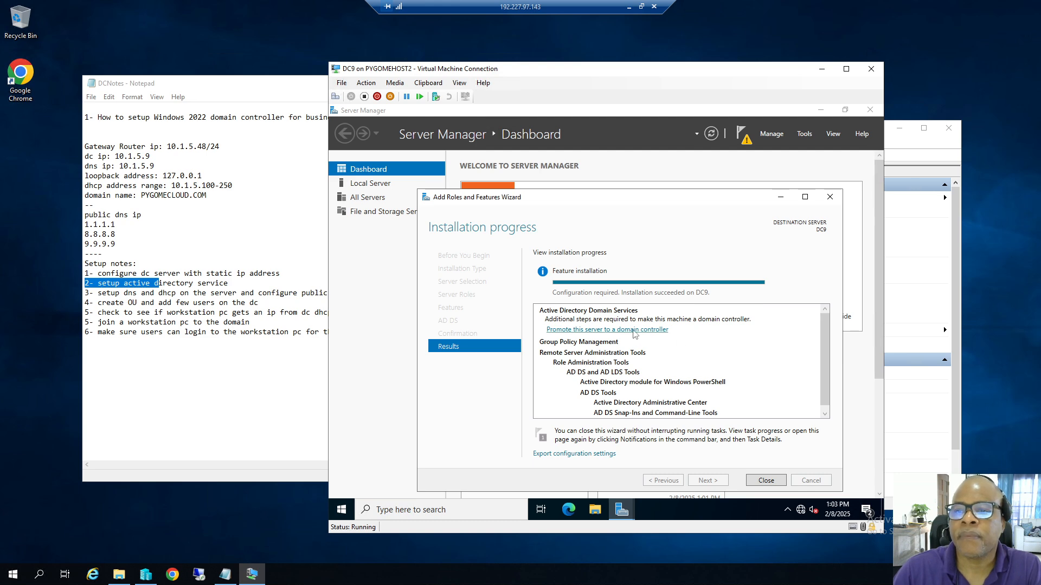
left_click(771, 134)
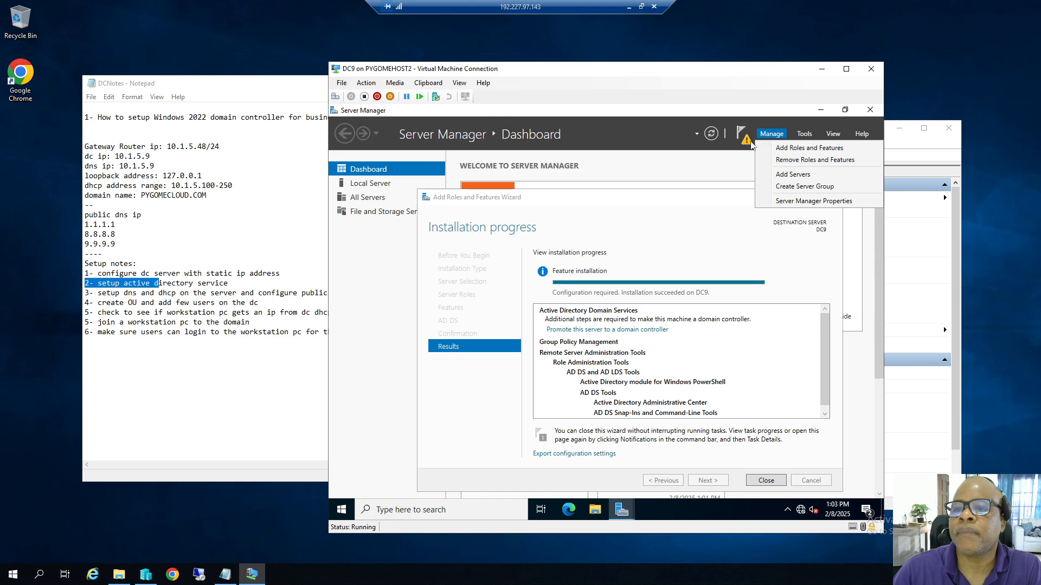
Close the finished roles wizard and launch Promote this server to a domain controller.
left_click(747, 140)
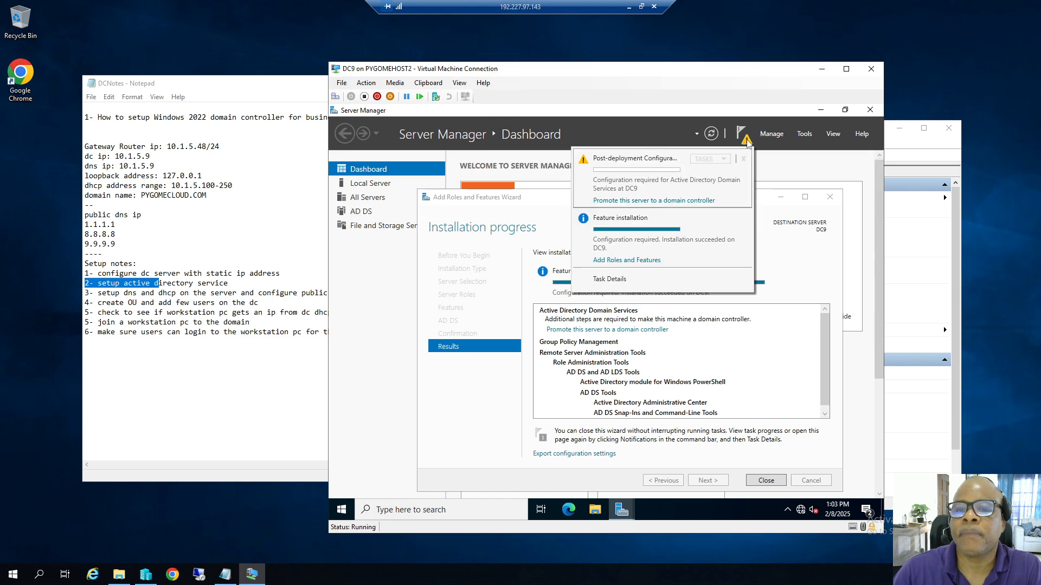
left_click(764, 482)
left_click(764, 482)
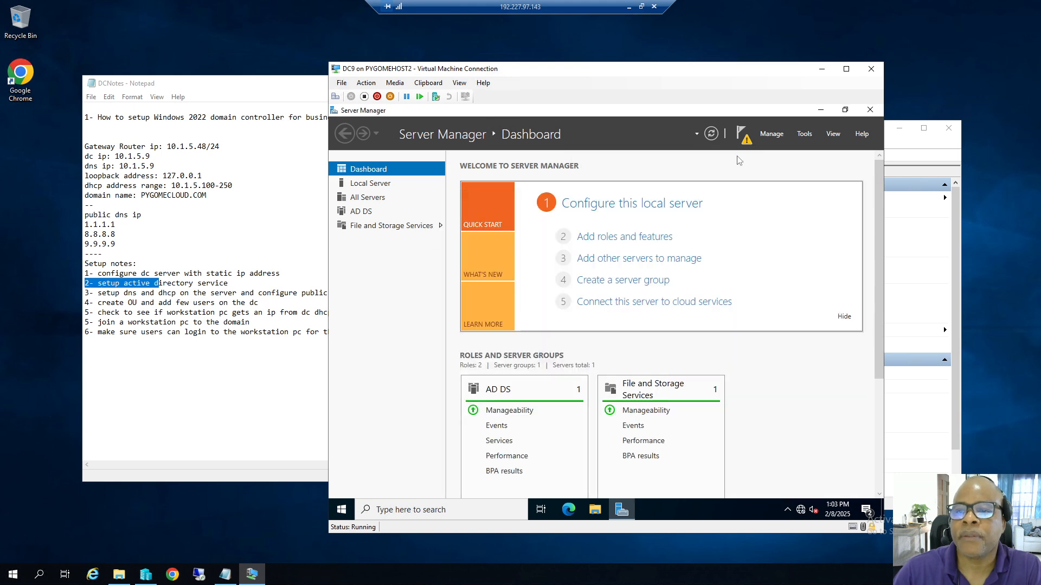
left_click(747, 142)
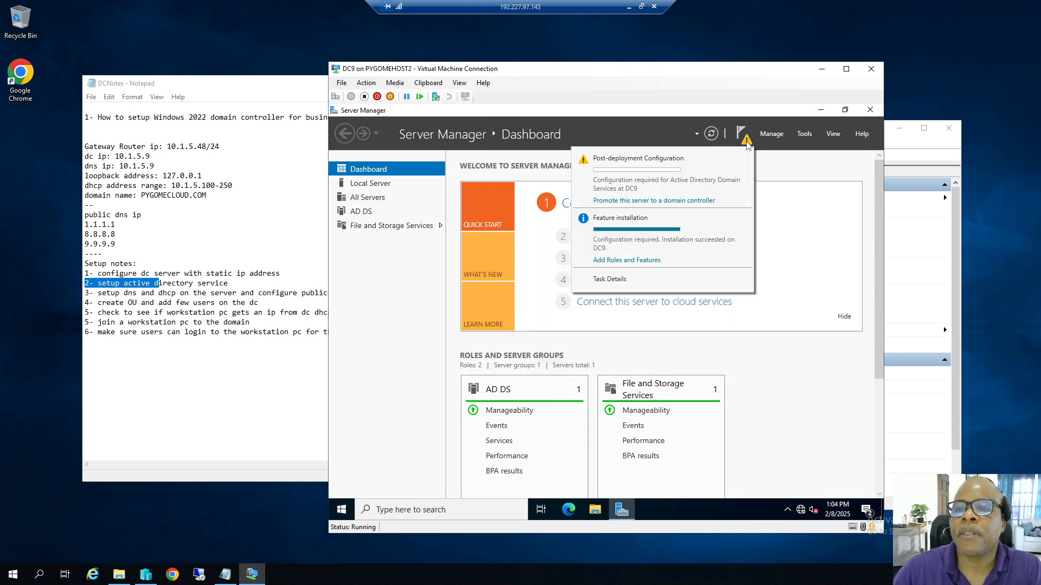
left_click(654, 201)
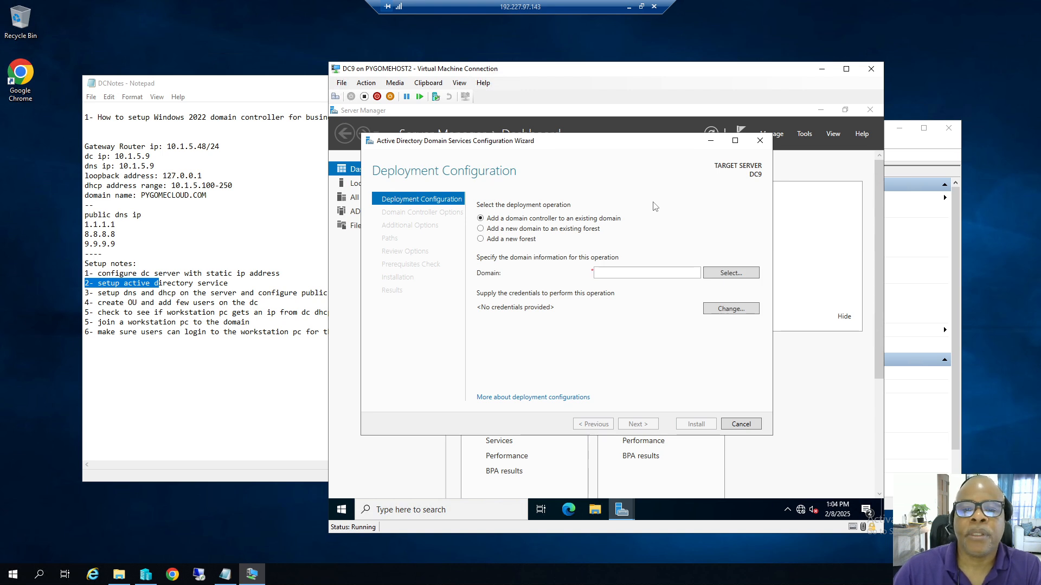
Copy the domain name pygomecloud.com from the notes into the wizard's Domain field.
left_click_drag(140, 196, 207, 196)
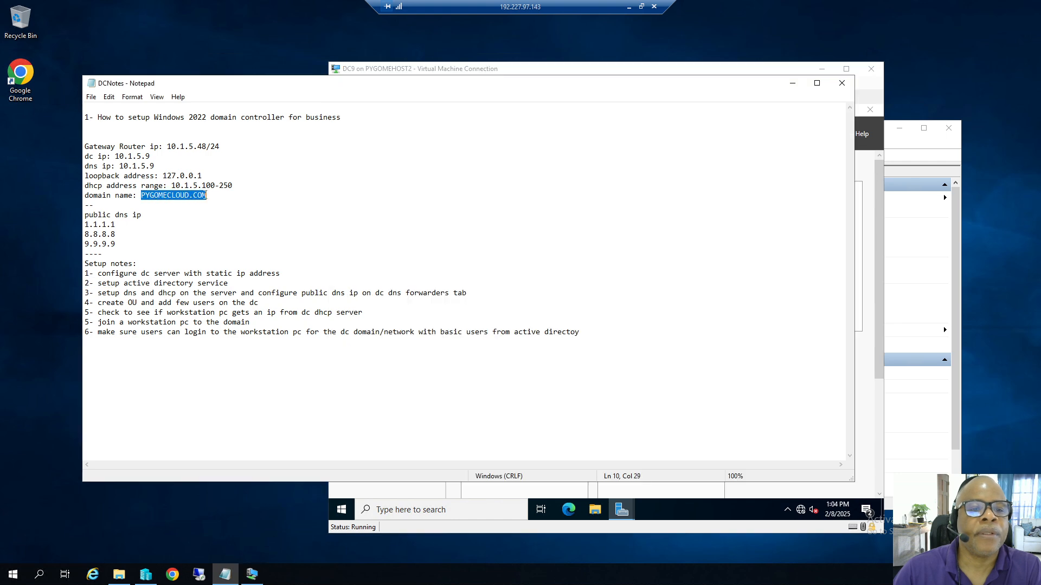
right_click(207, 196)
left_click(219, 230)
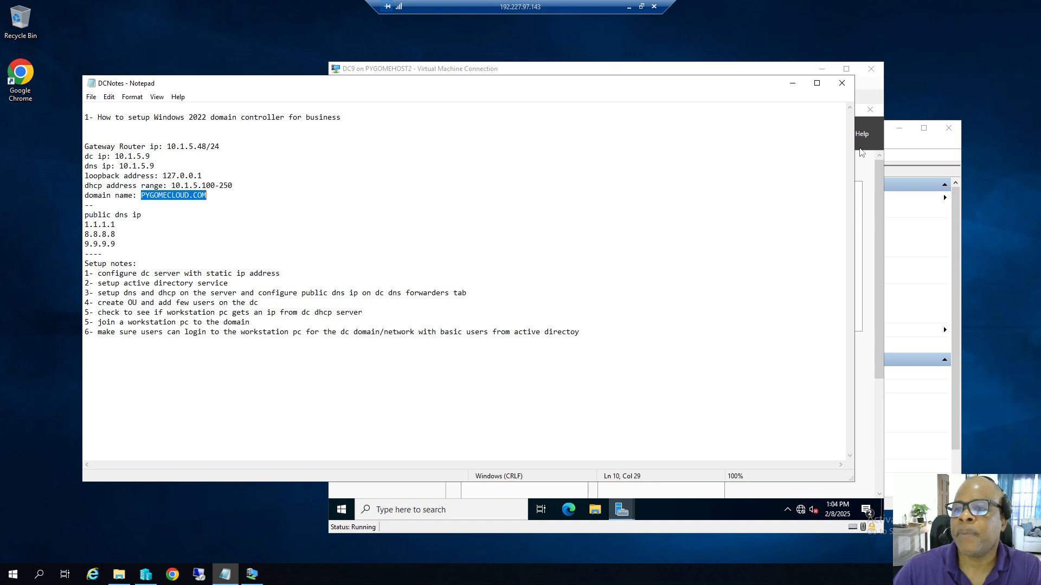
left_click(708, 69)
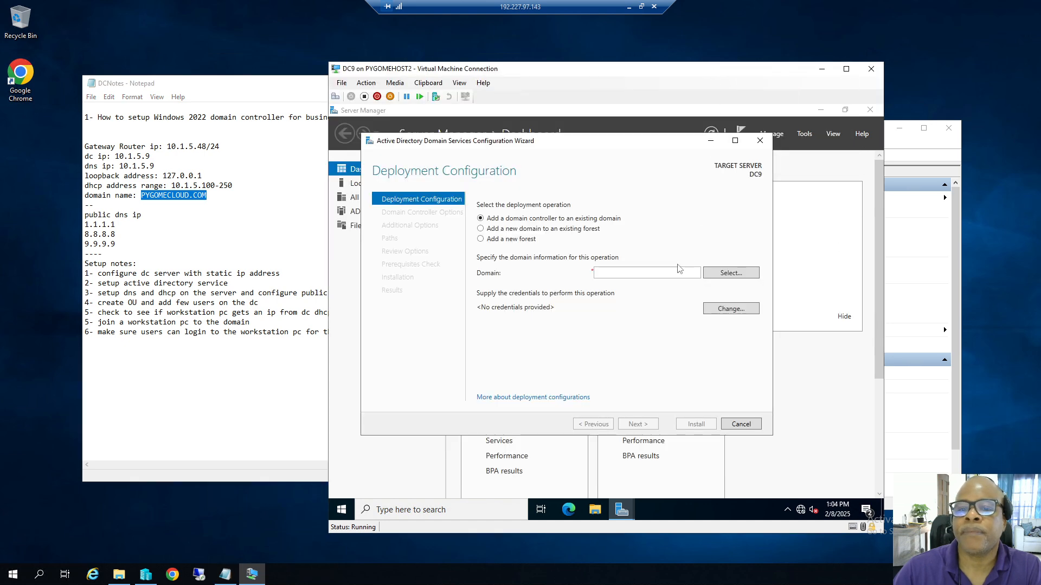
left_click(623, 274)
right_click(621, 275)
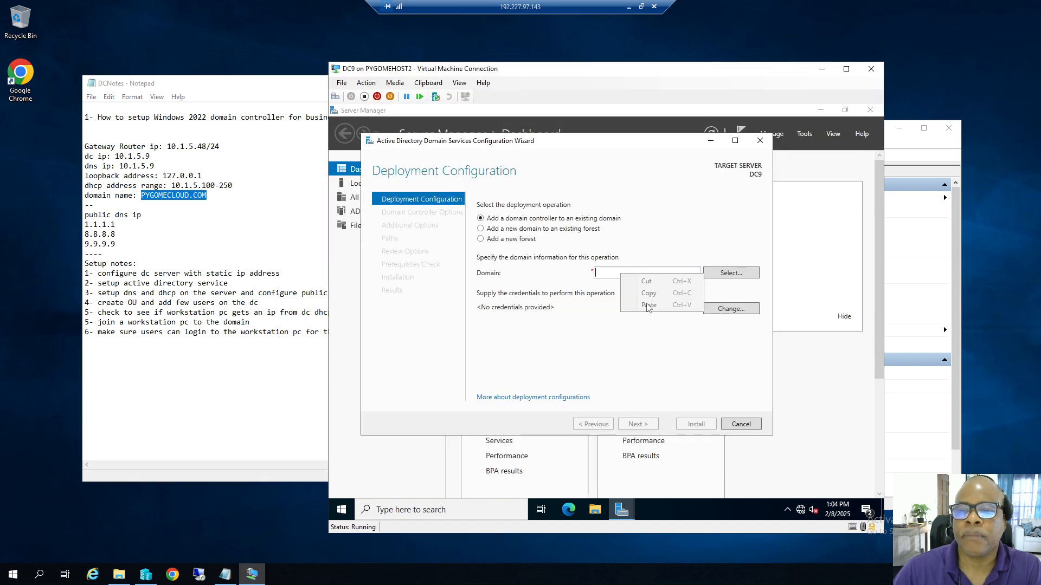
left_click(607, 274)
type("pygomecloud.com")
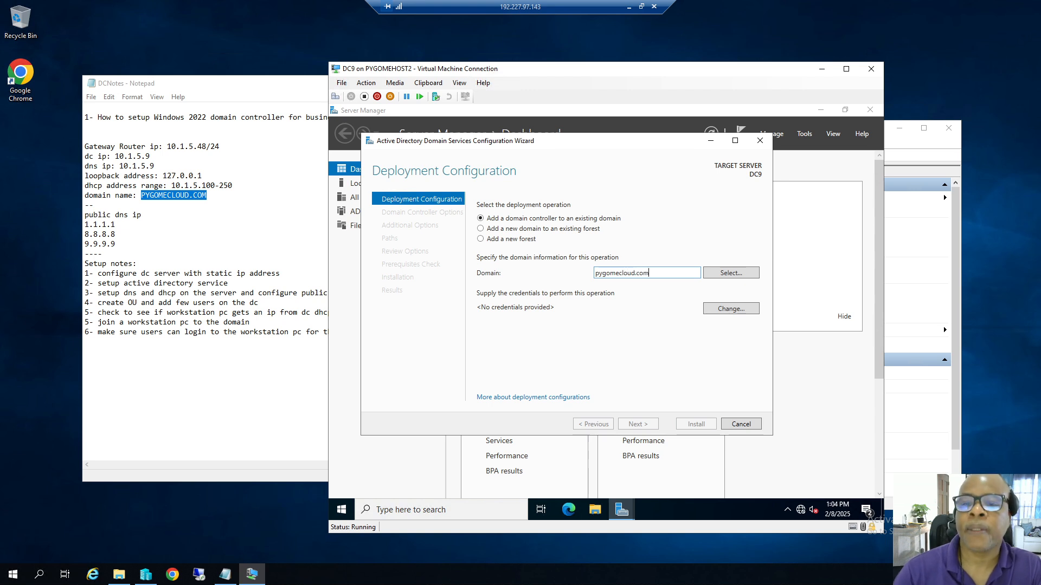
Choose Add a new forest with root domain pygomecloud.com and continue to Domain Controller Options.
left_click(490, 241)
left_click(609, 273)
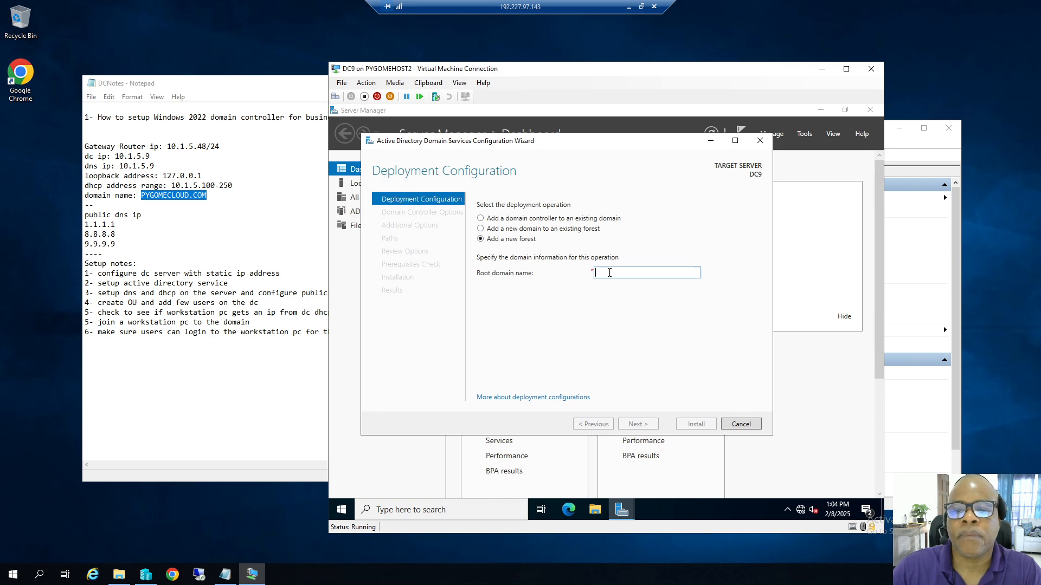
type("py")
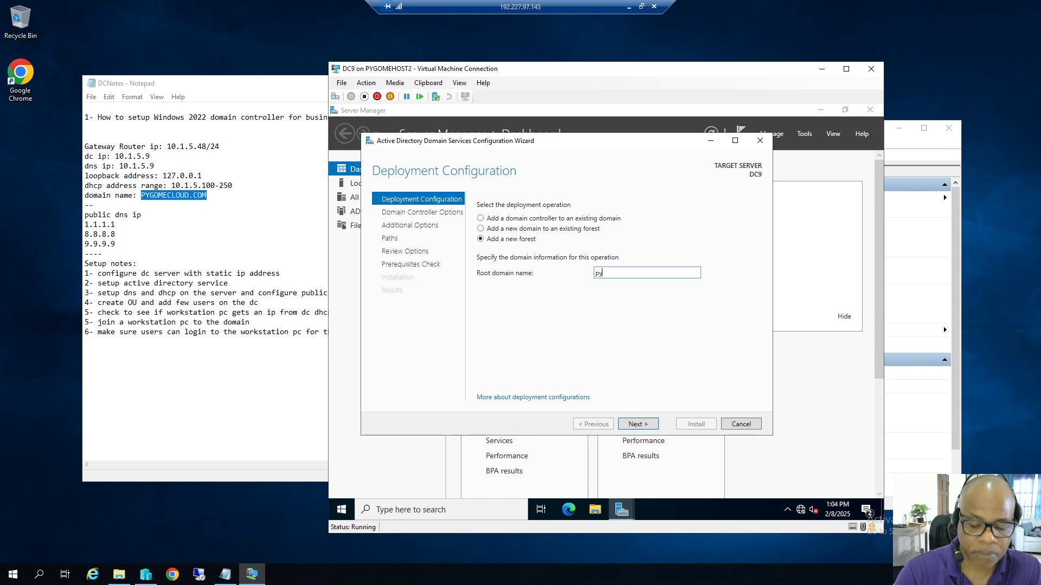
type("gomecloud")
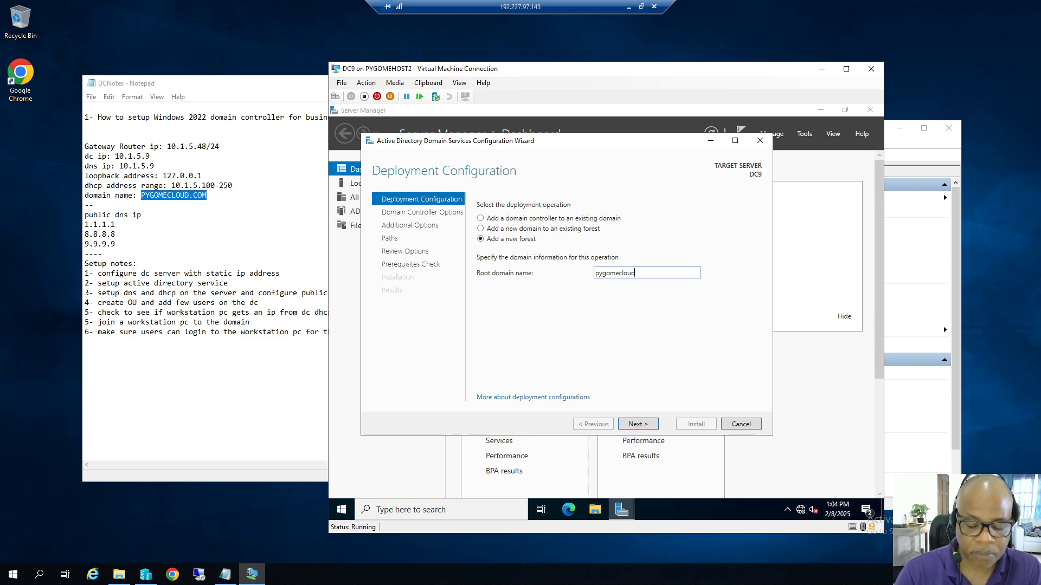
type(".com")
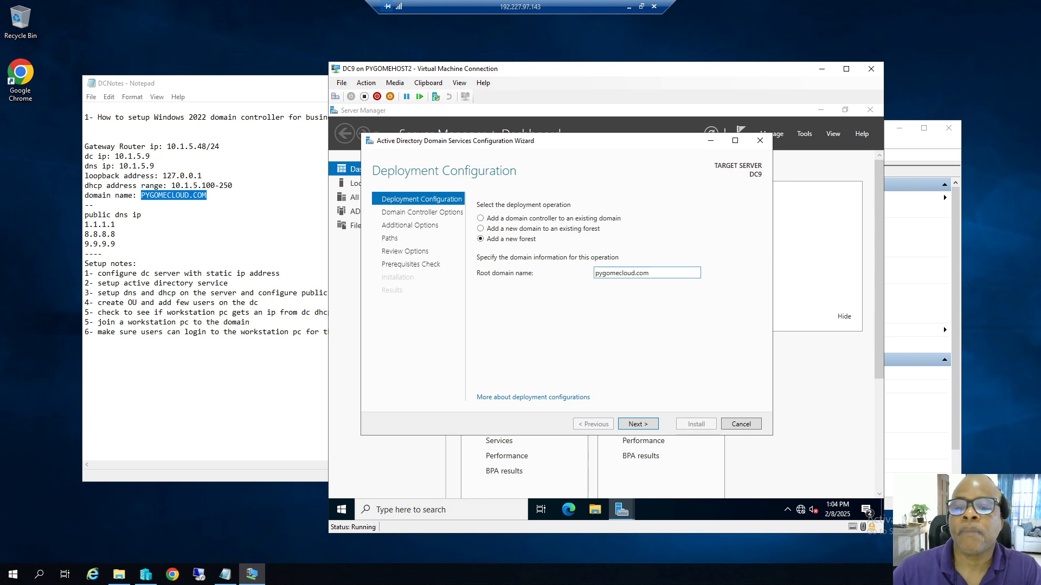
left_click(638, 425)
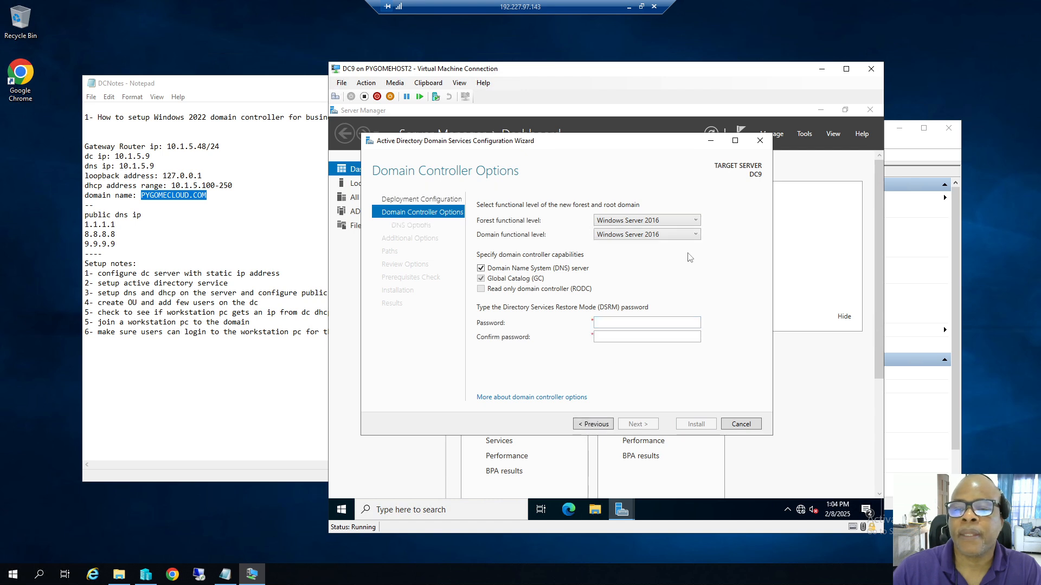
Enter the DSRM password in both Password and Confirm password fields, then continue.
left_click(607, 326)
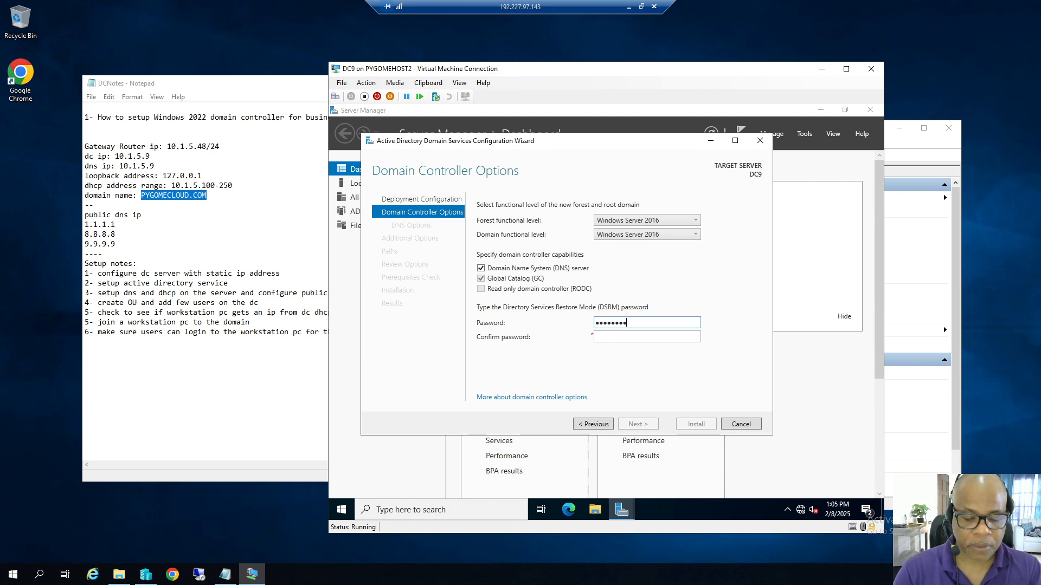
type("**")
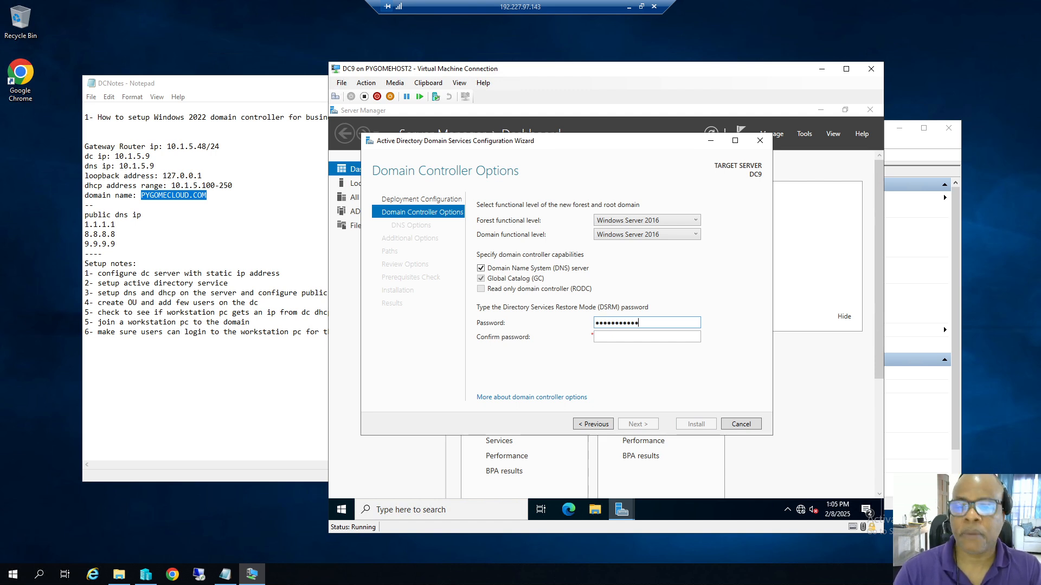
left_click(609, 340)
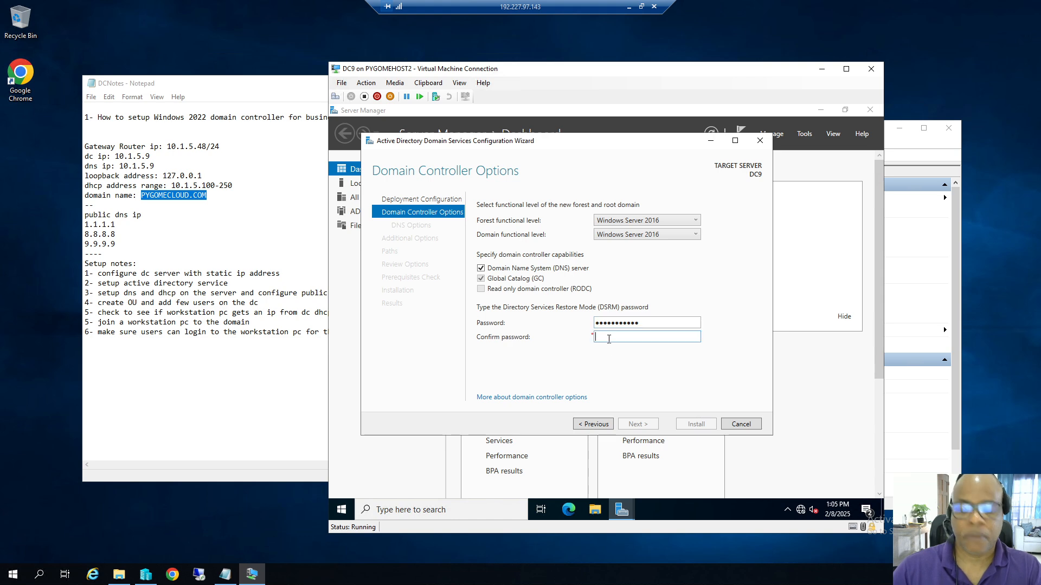
type("***********")
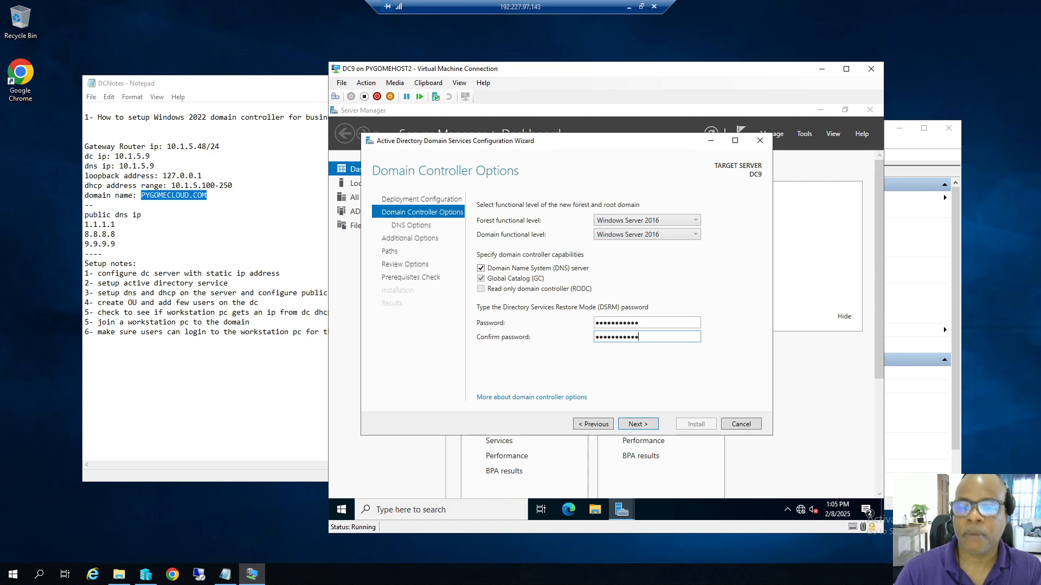
left_click(641, 423)
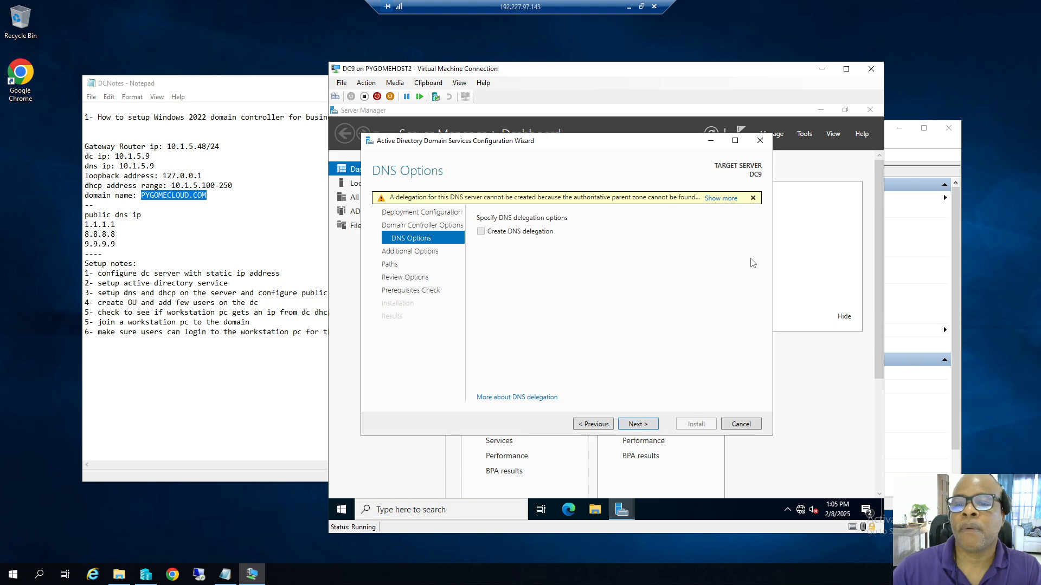
Dismiss the DNS delegation warning and accept defaults, including NetBIOS name PYGOMECLOUD, through Review Options.
left_click(753, 199)
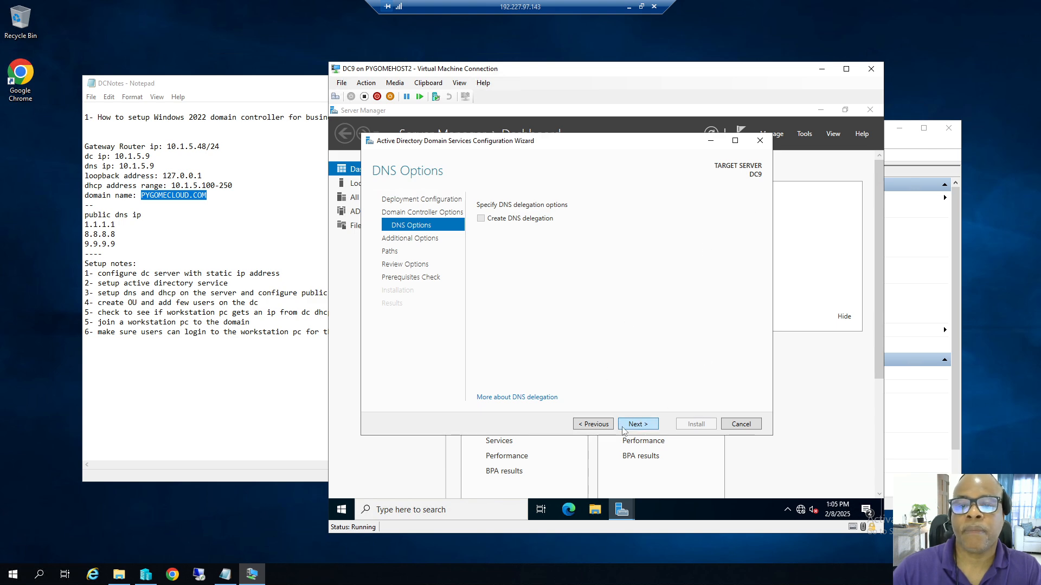
left_click(645, 427)
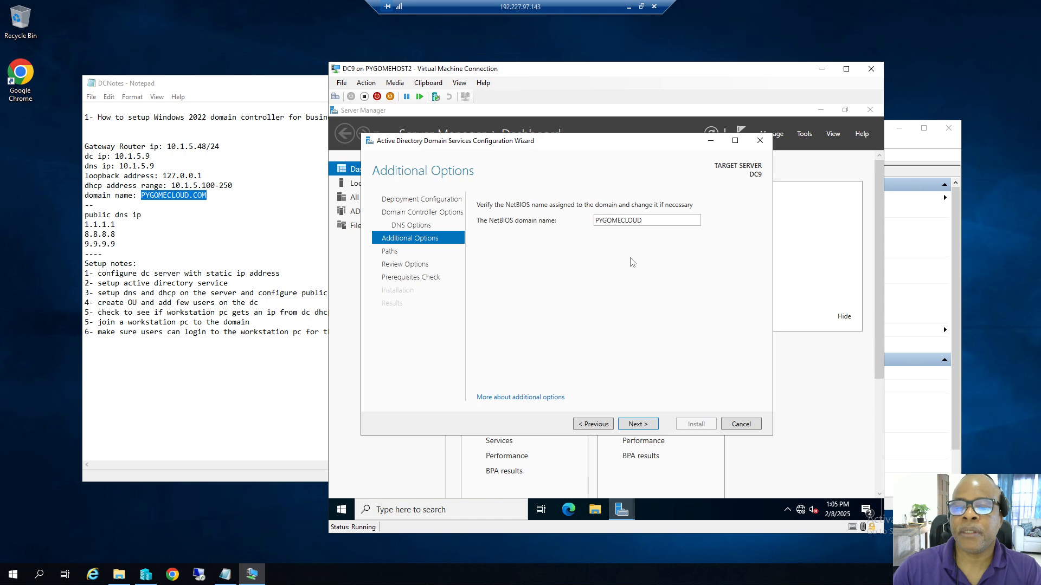
left_click(645, 429)
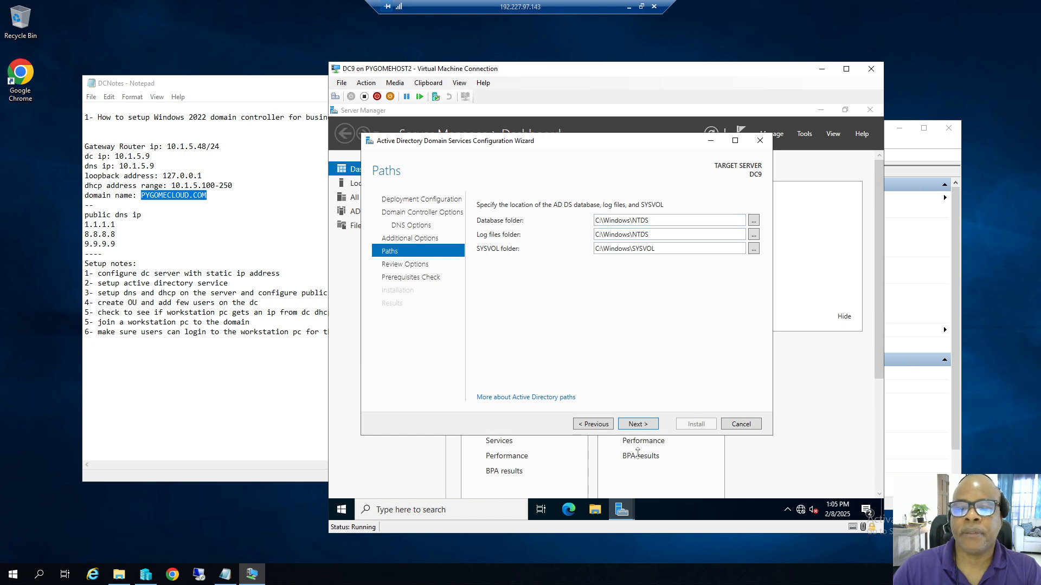
left_click(639, 426)
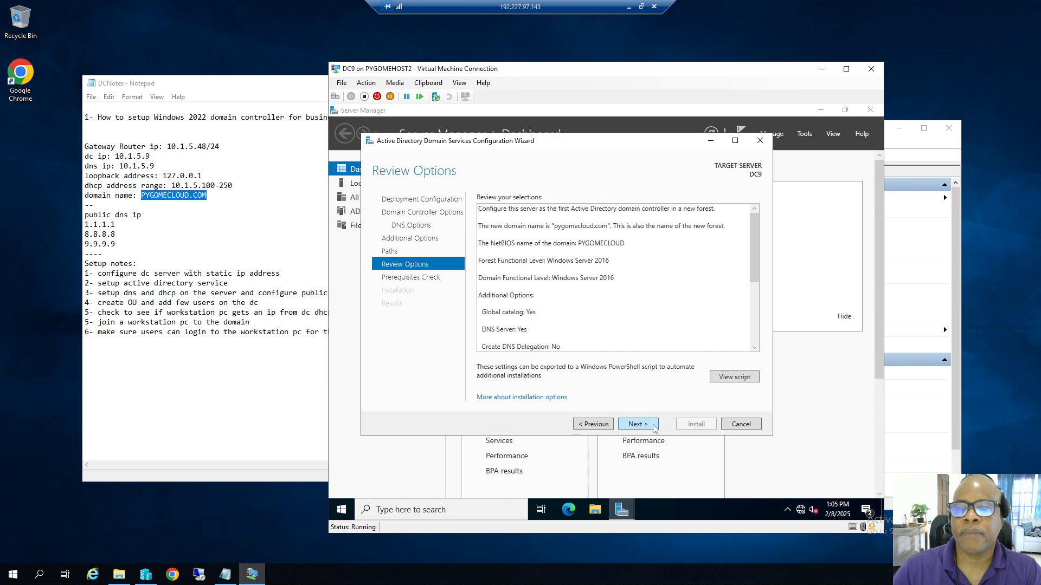
left_click(649, 426)
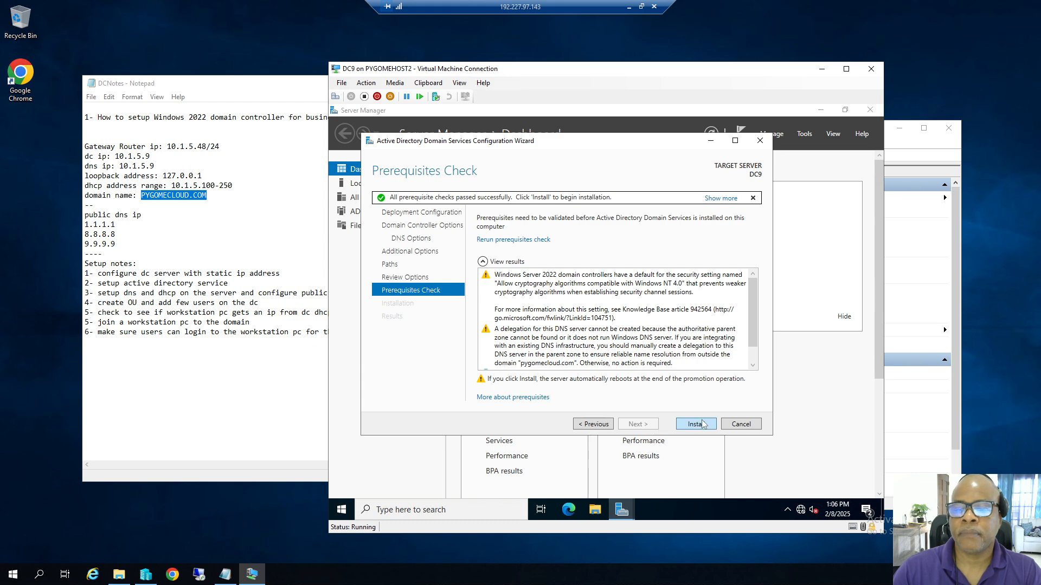
Start the domain controller installation and minimize the remote session to the local desktop.
left_click(696, 425)
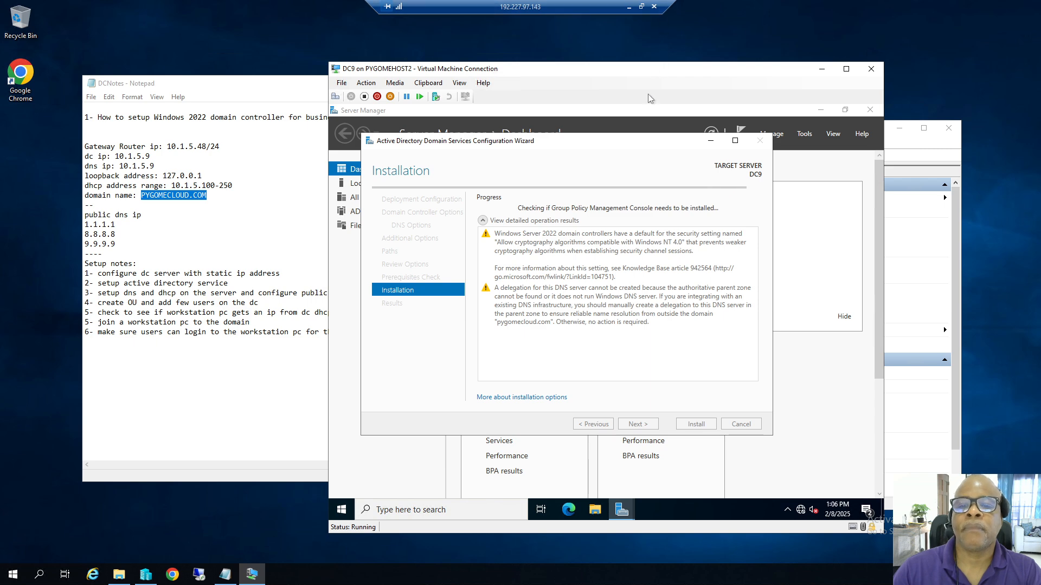
left_click(628, 7)
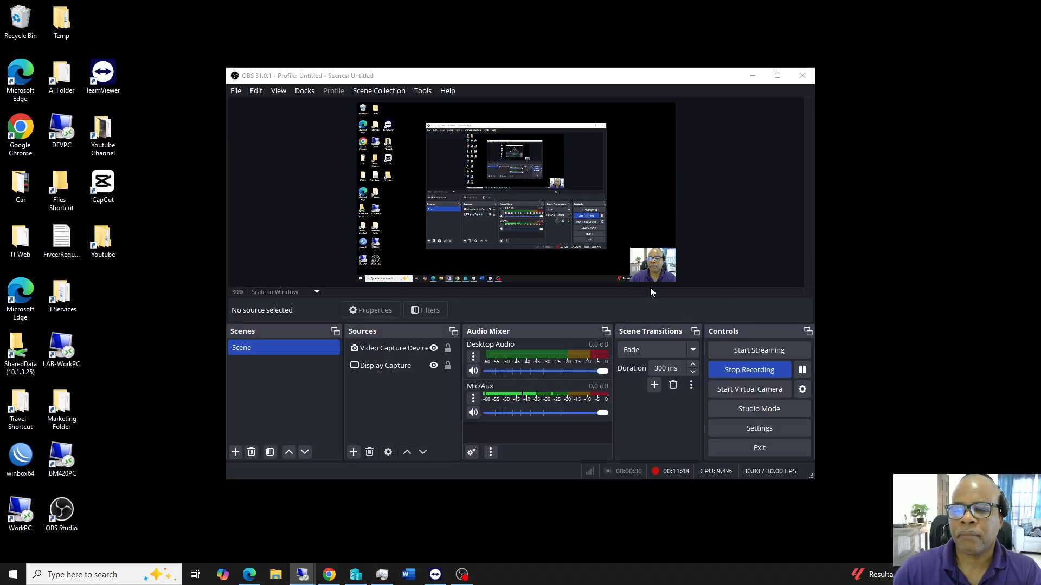
Return to the 192.227.97.143 remote session from the Remote Desktop taskbar thumbnail.
mouse_move(304, 577)
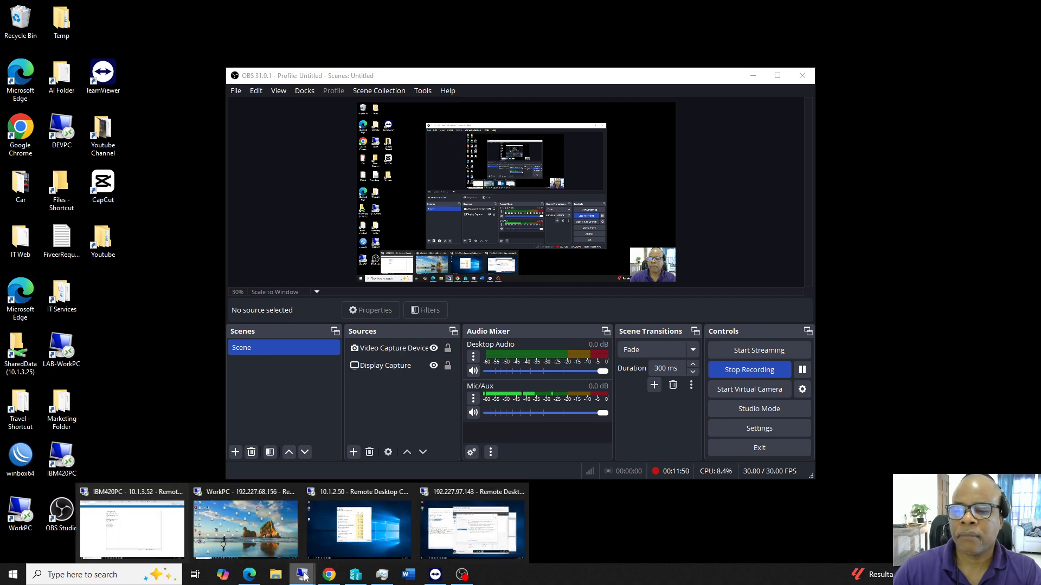
left_click(480, 493)
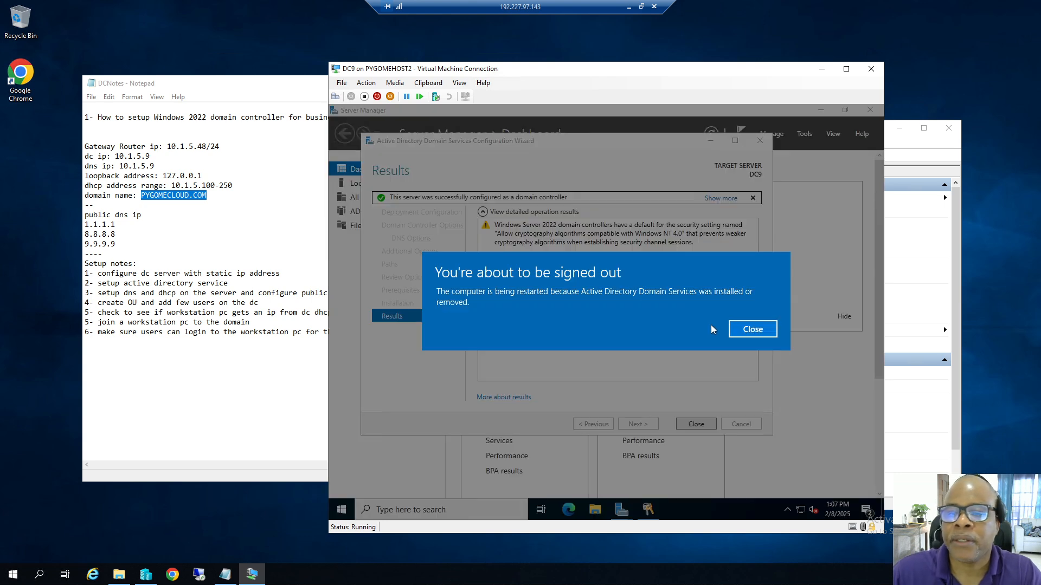
Dismiss the sign-out notice, close the finished wizard, and close Server Manager.
left_click(746, 336)
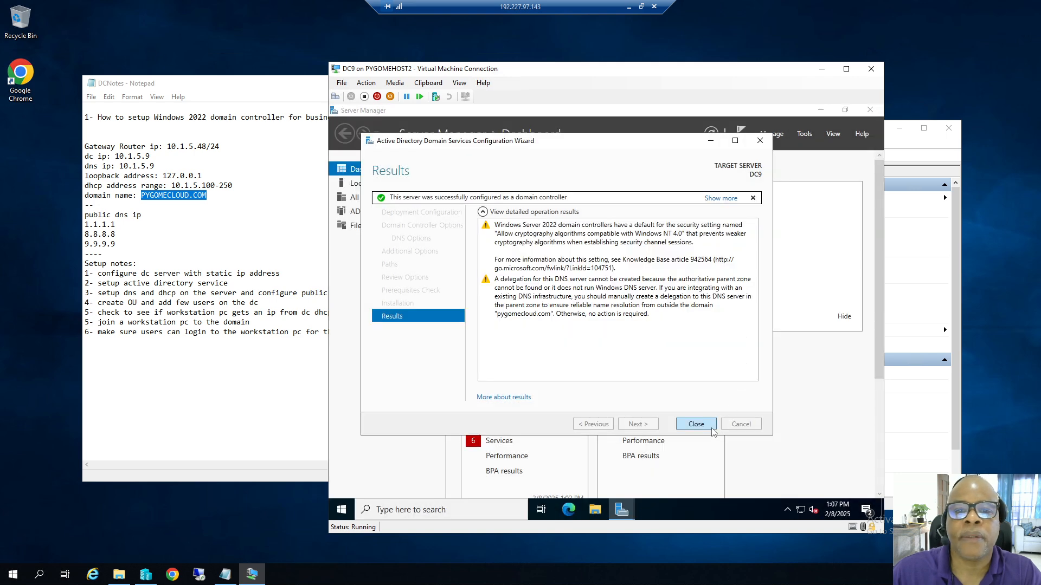
left_click(696, 425)
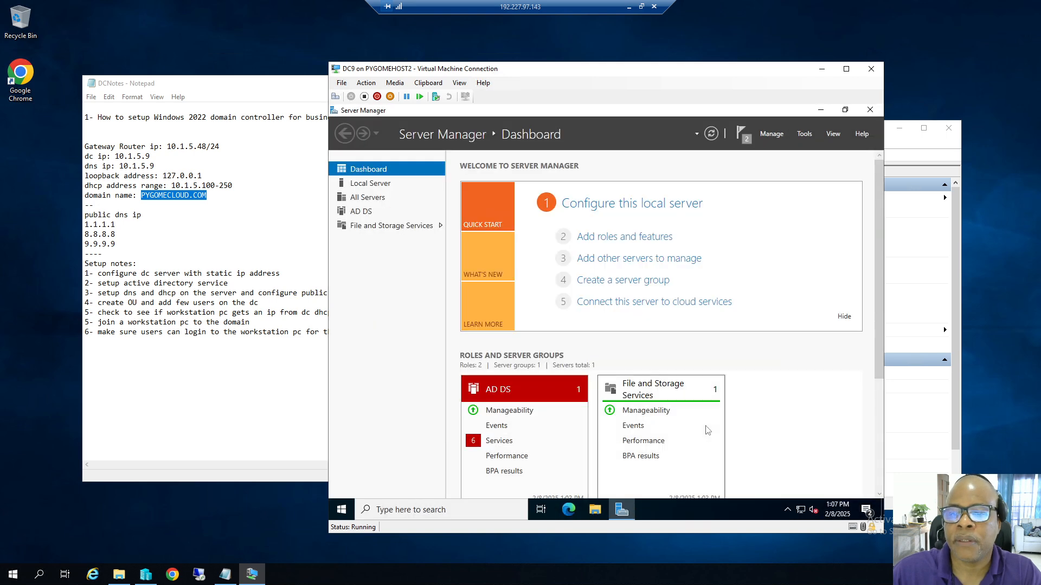
left_click(868, 113)
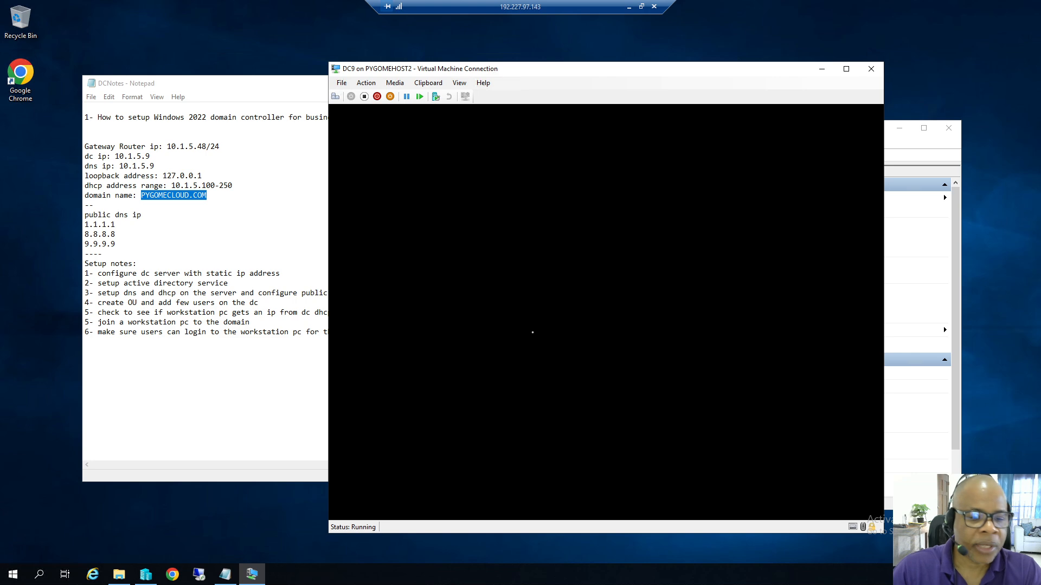
Check TestPC1's details in Hyper-V Manager, then go back to DC9's console window.
left_click(154, 570)
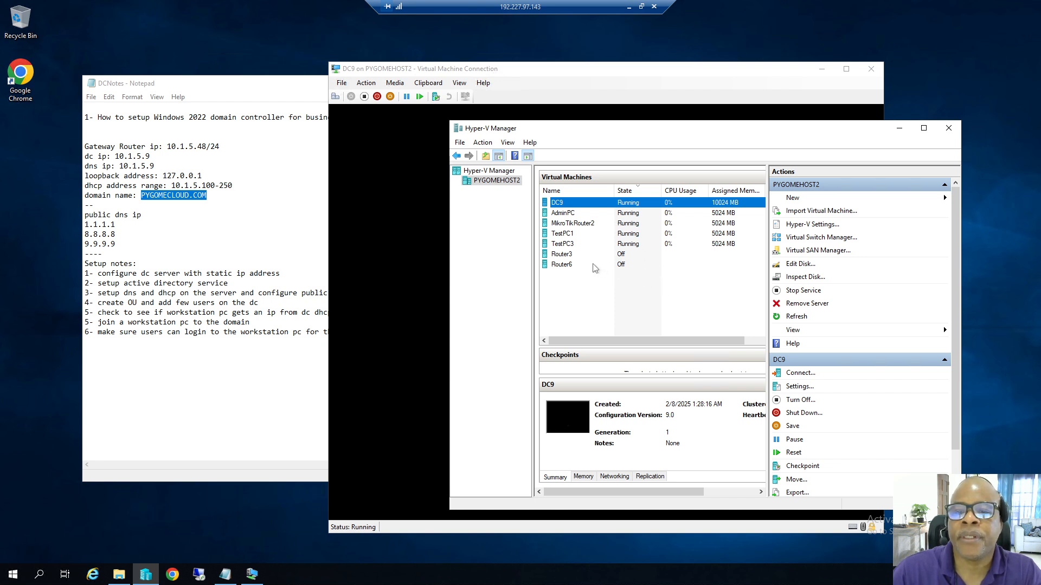
left_click(562, 237)
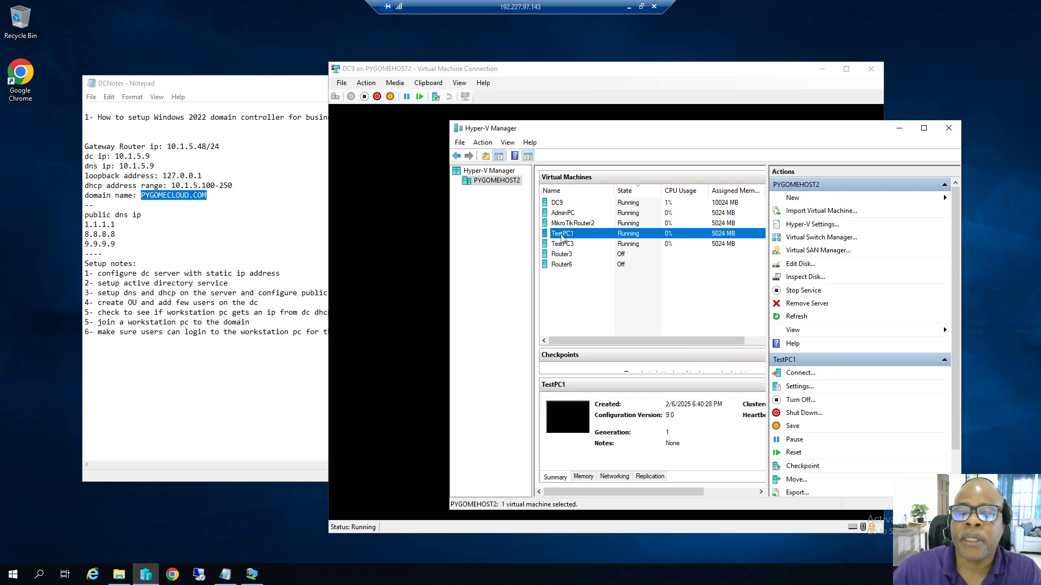
left_click(544, 84)
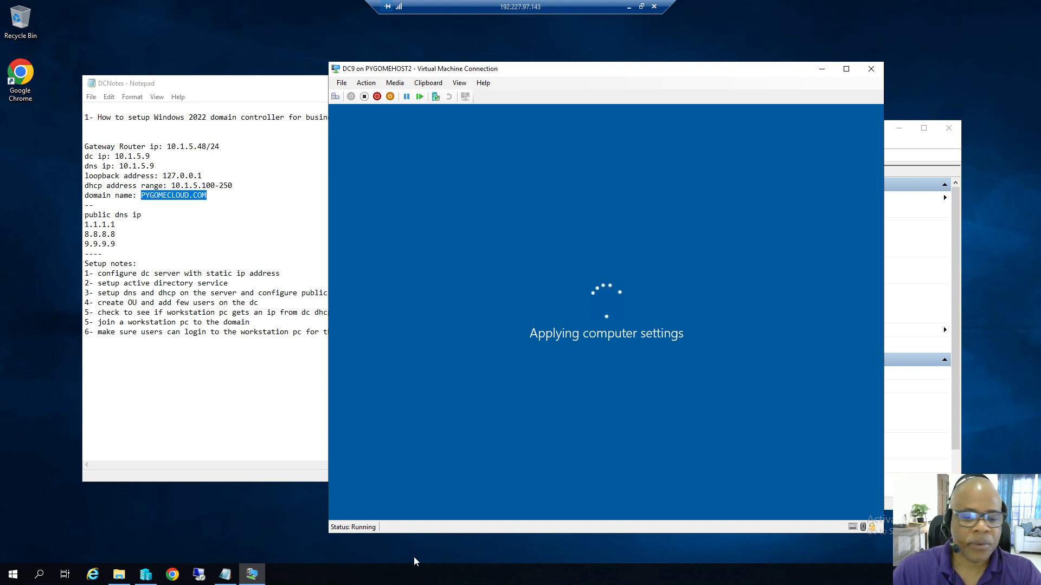
left_click(379, 581)
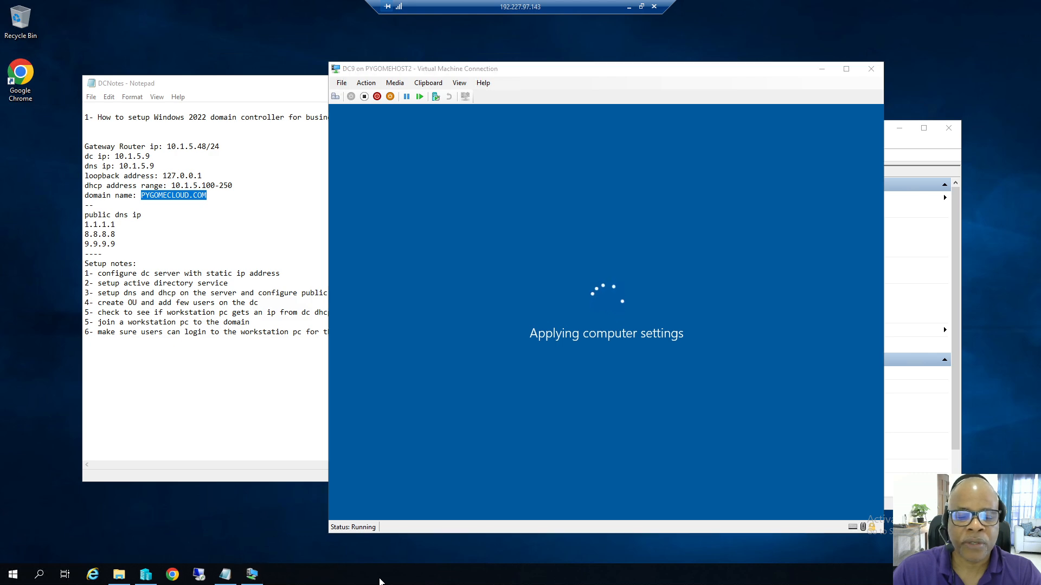
right_click(379, 581)
left_click(408, 526)
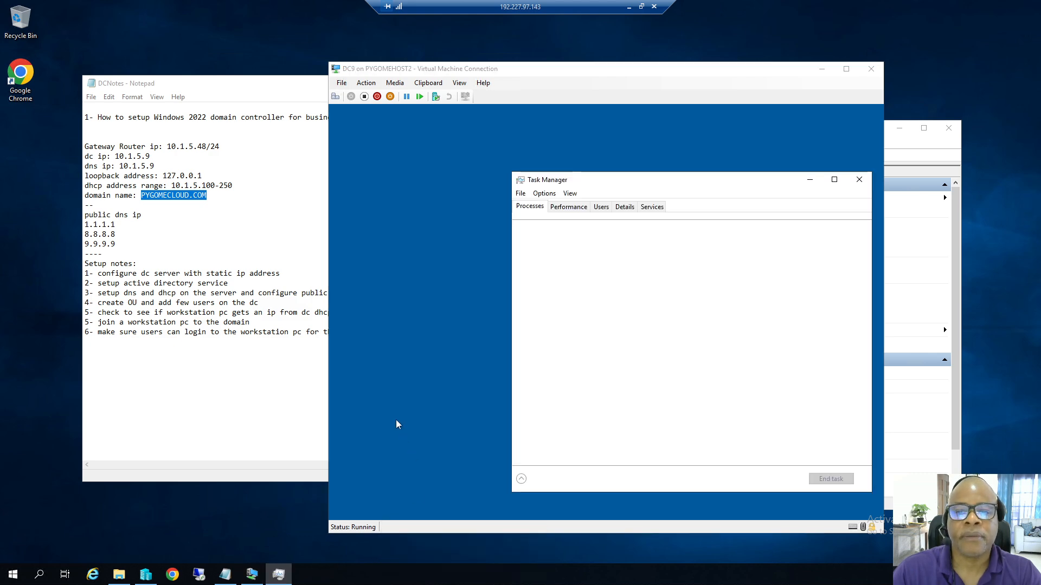
left_click_drag(645, 180, 747, 232)
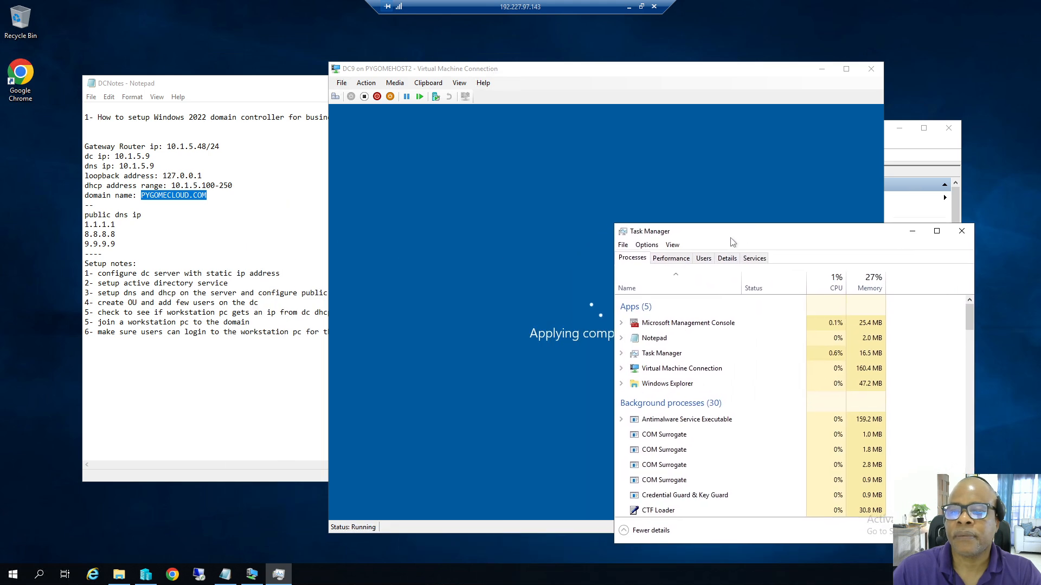
left_click(671, 258)
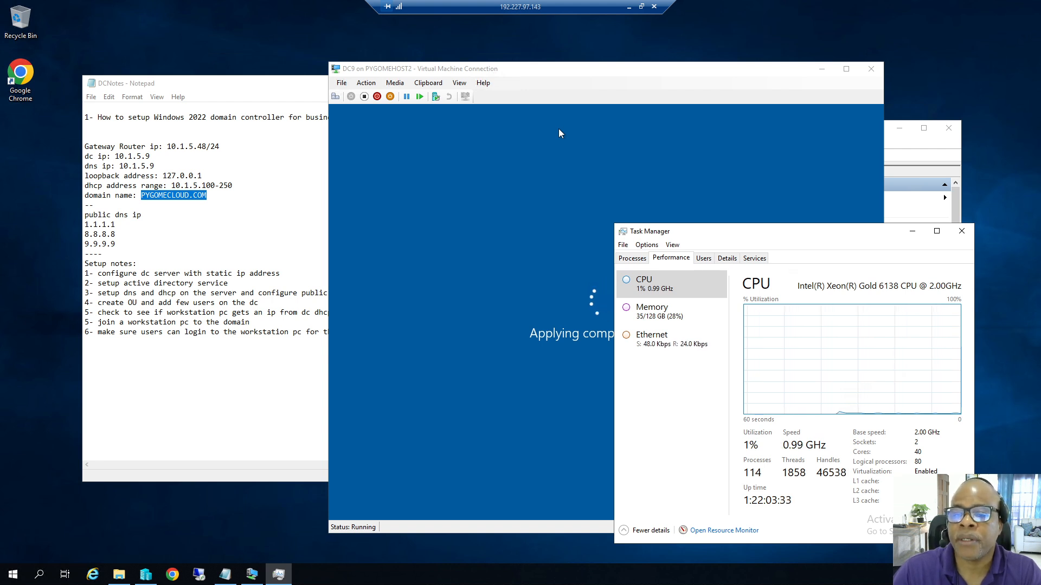
left_click_drag(741, 233, 643, 217)
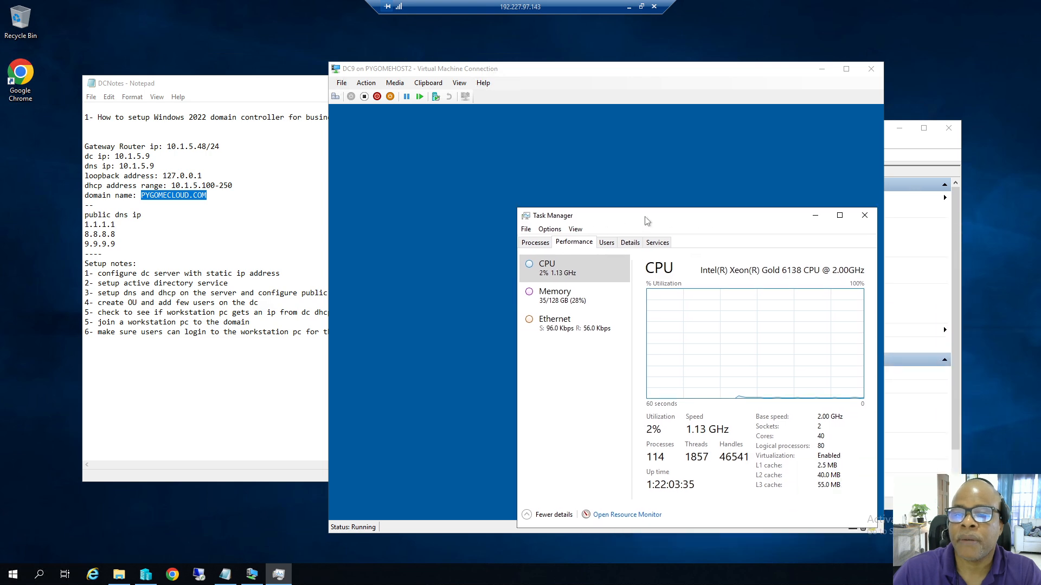
left_click(815, 217)
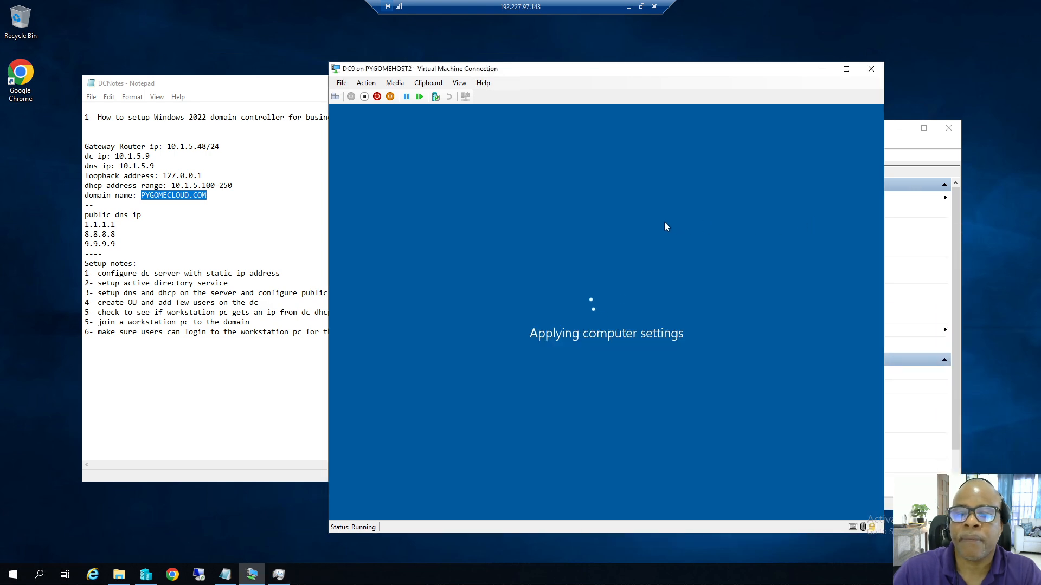
Bring Hyper-V Manager forward and select MikroTikRouter2 to view its details.
left_click(145, 574)
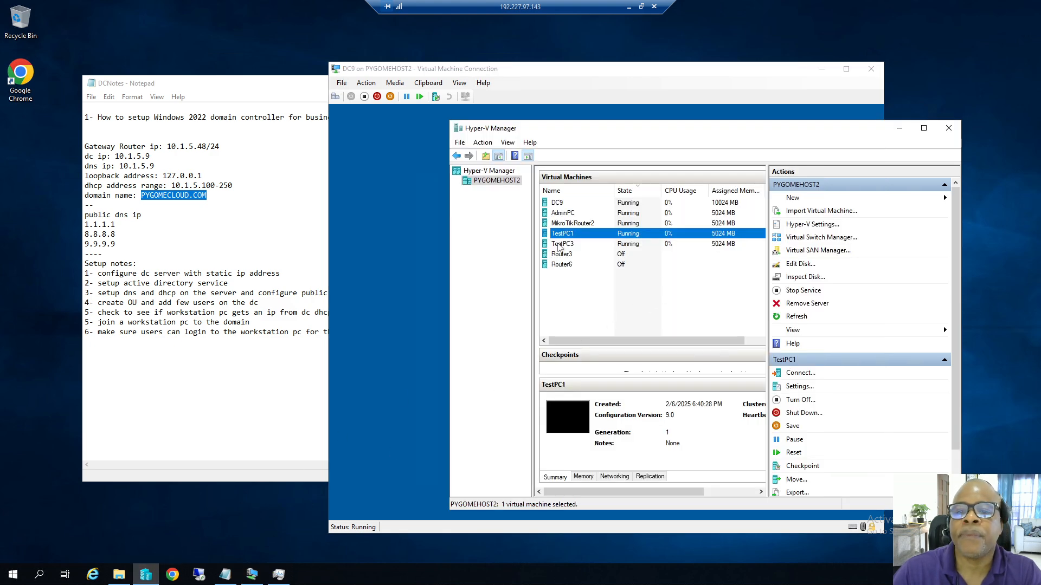
left_click(581, 224)
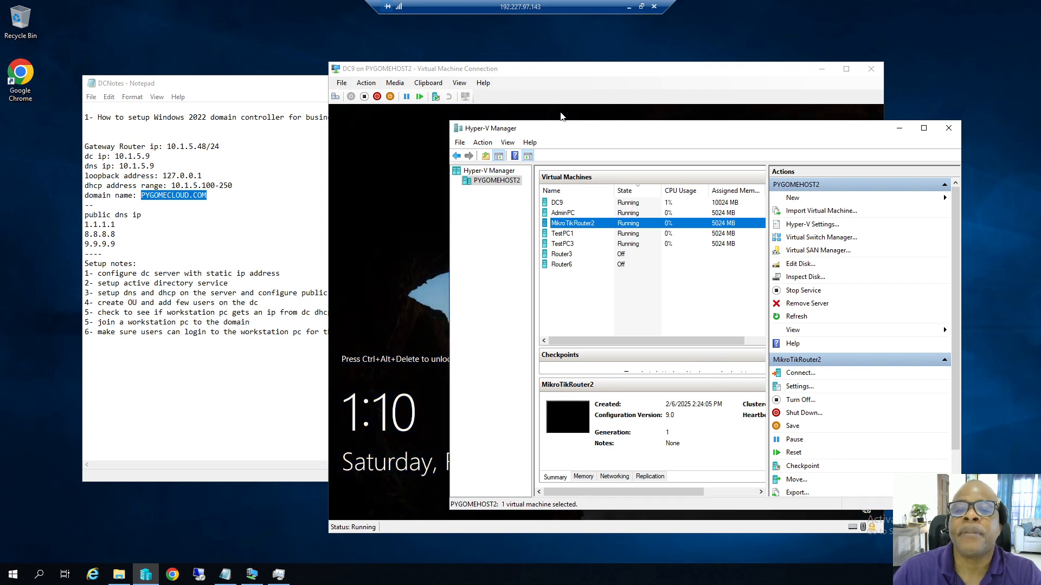
Unlock DC9 with Ctrl+Alt+Delete and sign in with the Administrator password.
left_click(531, 86)
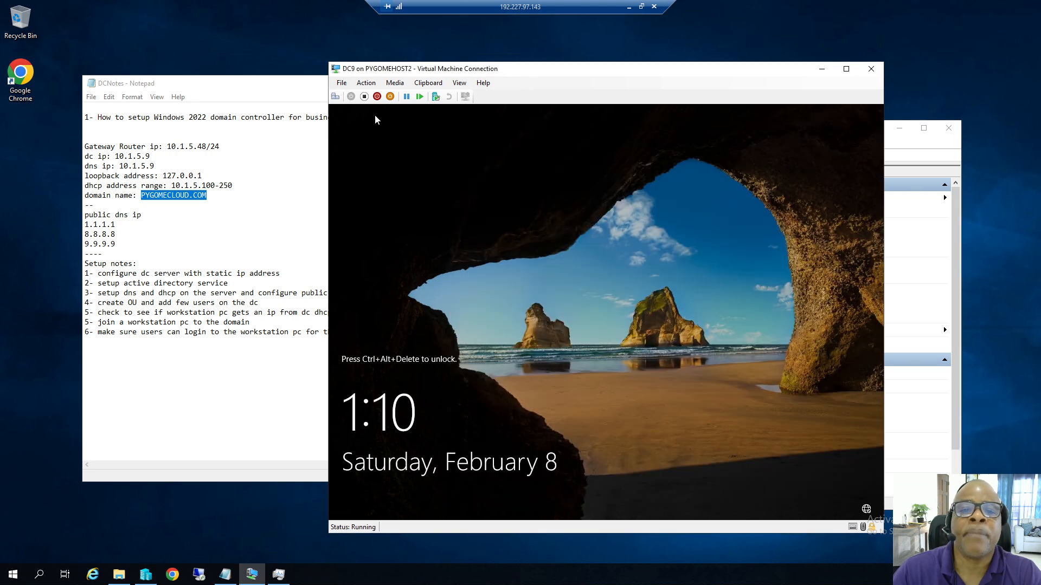
left_click(367, 84)
left_click(391, 98)
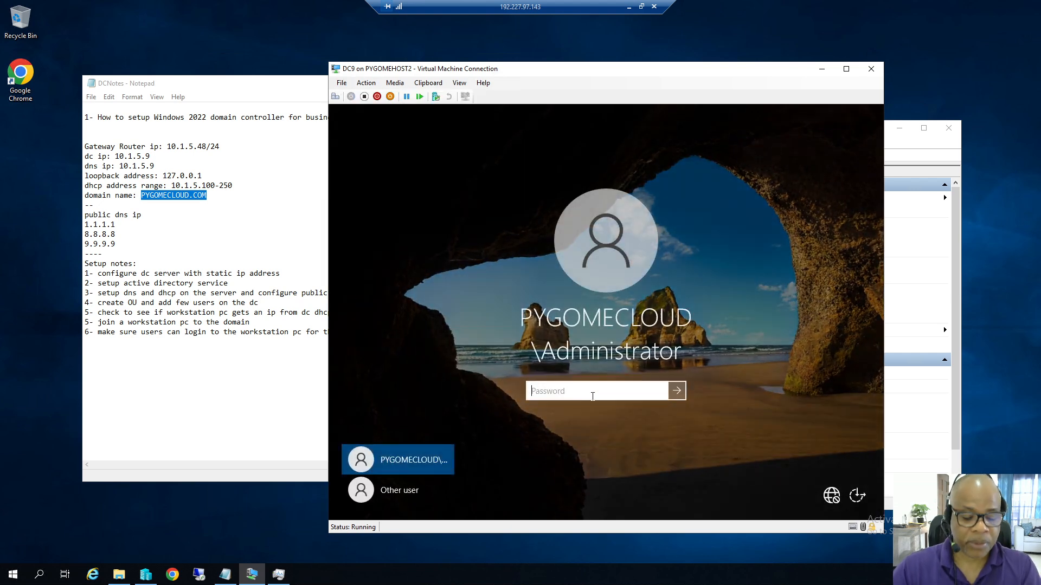
type("***********")
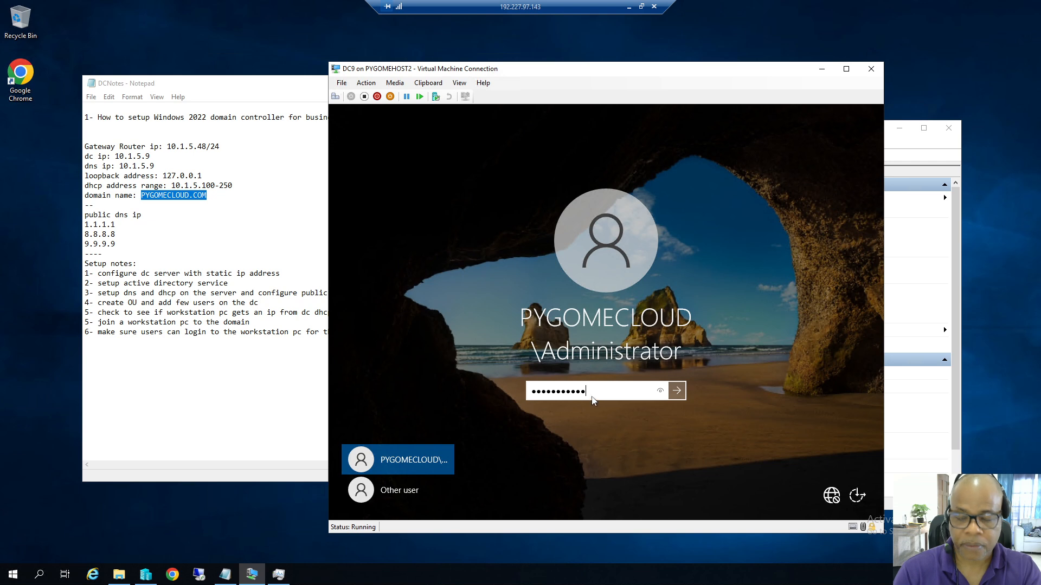
key("Return")
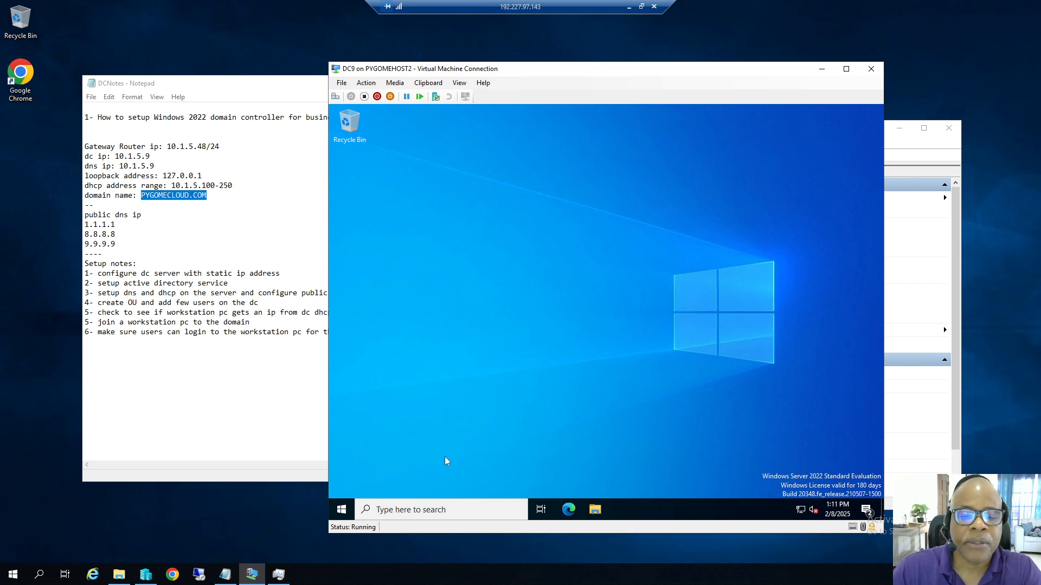
left_click(342, 510)
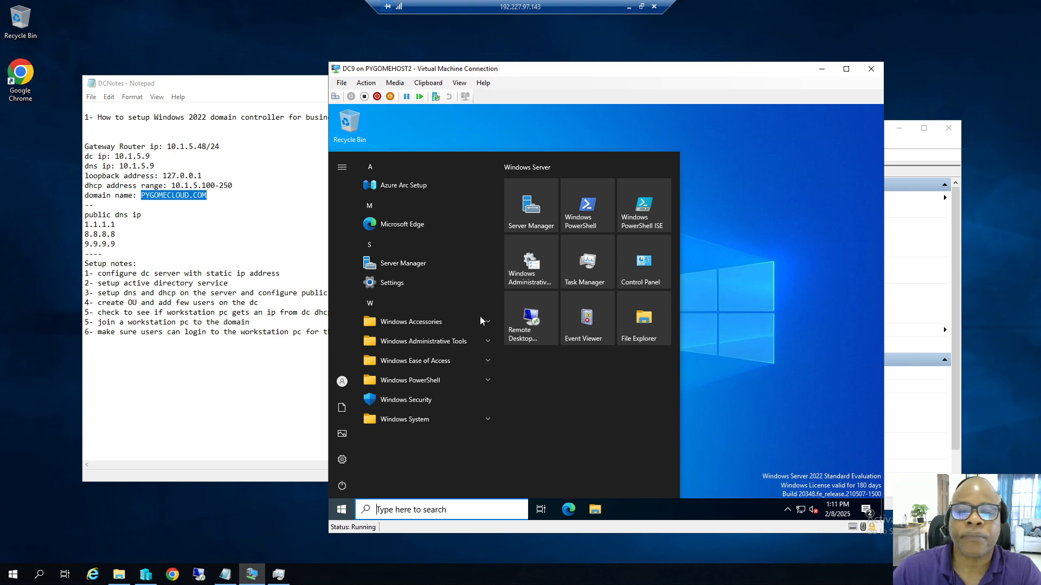
Launch Active Directory Users and Computers from Windows Administrative Tools and expand pygomecloud.com.
left_click(466, 343)
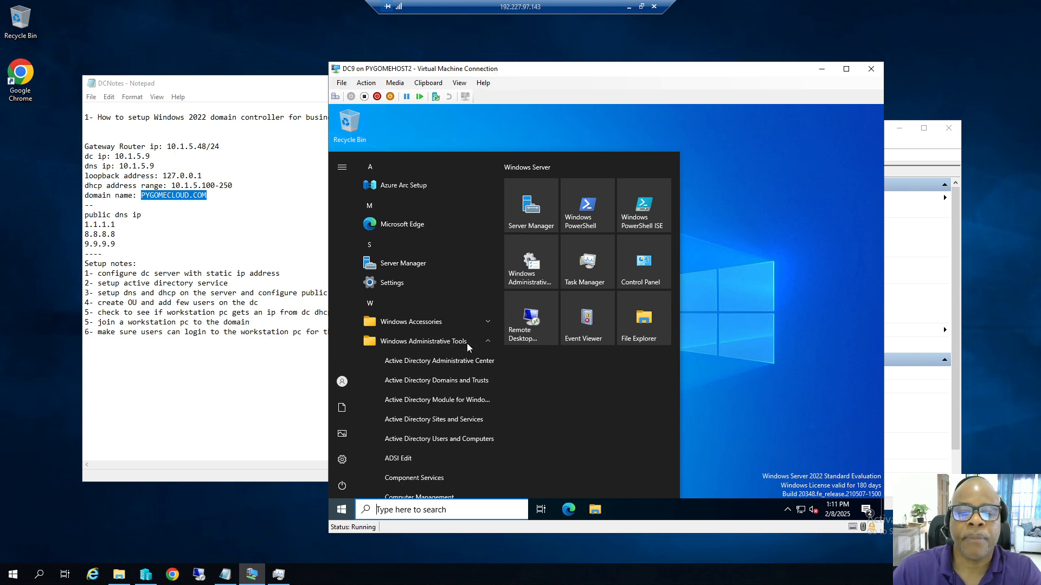
left_click(412, 439)
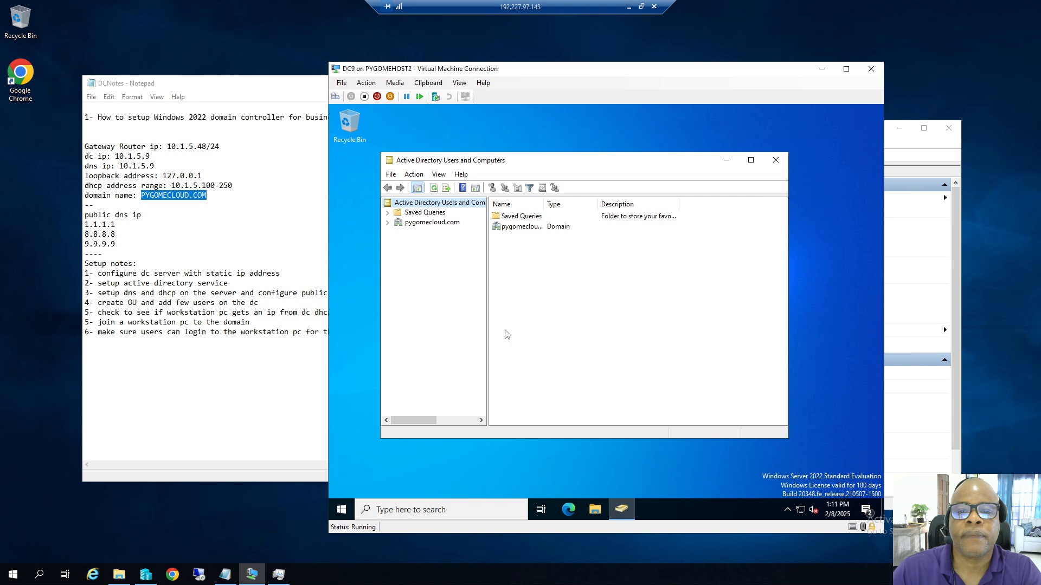
left_click(388, 223)
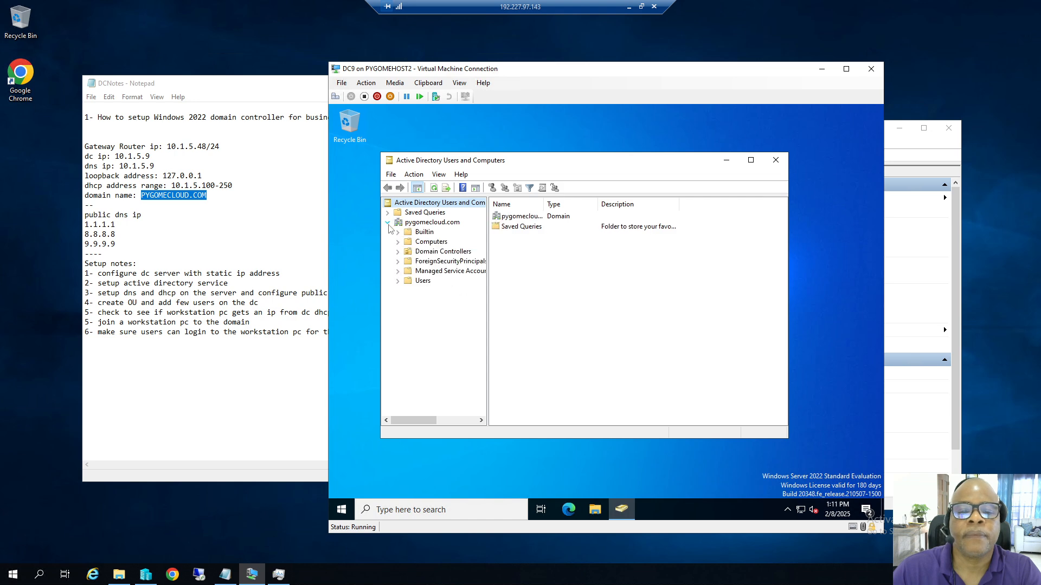
Create a new organizational unit named Admin directly under pygomecloud.com.
right_click(432, 223)
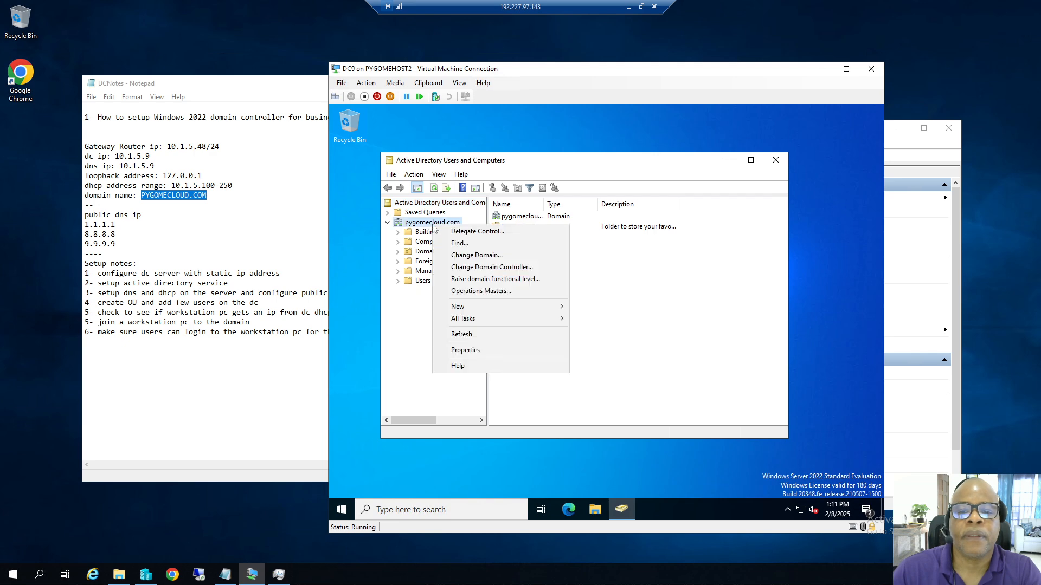
mouse_move(473, 313)
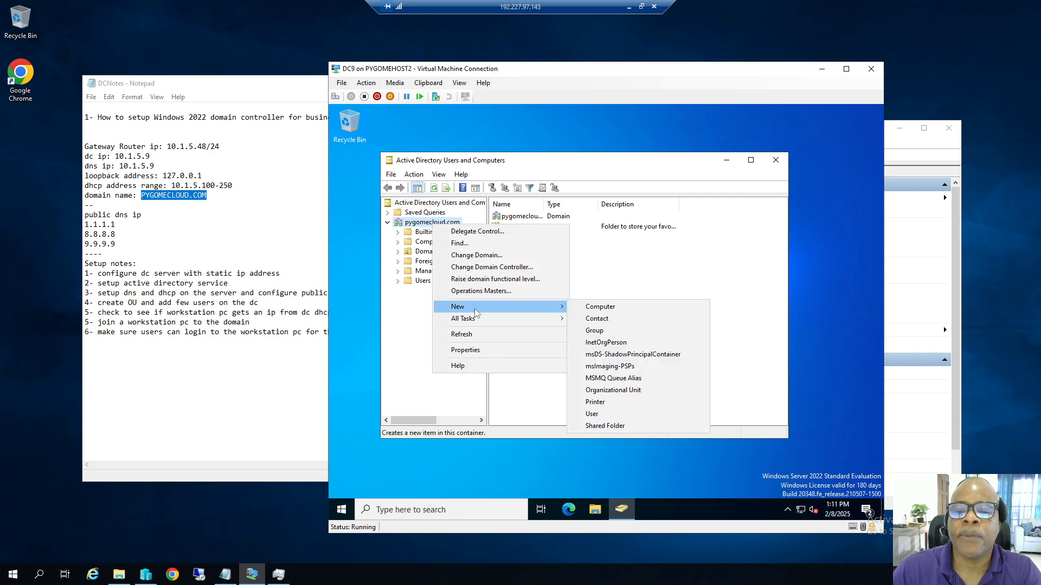
left_click(605, 391)
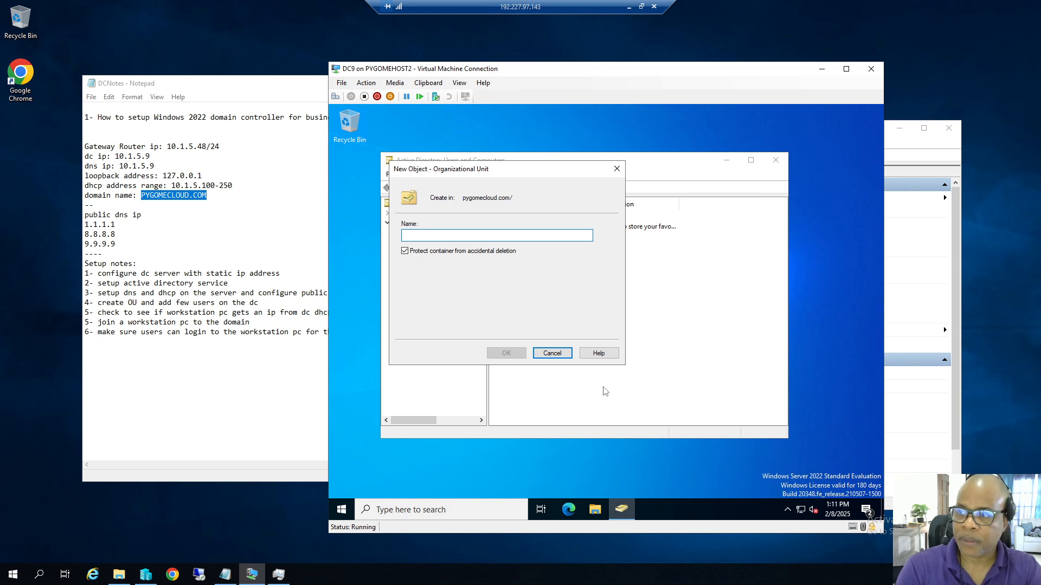
type("Admin")
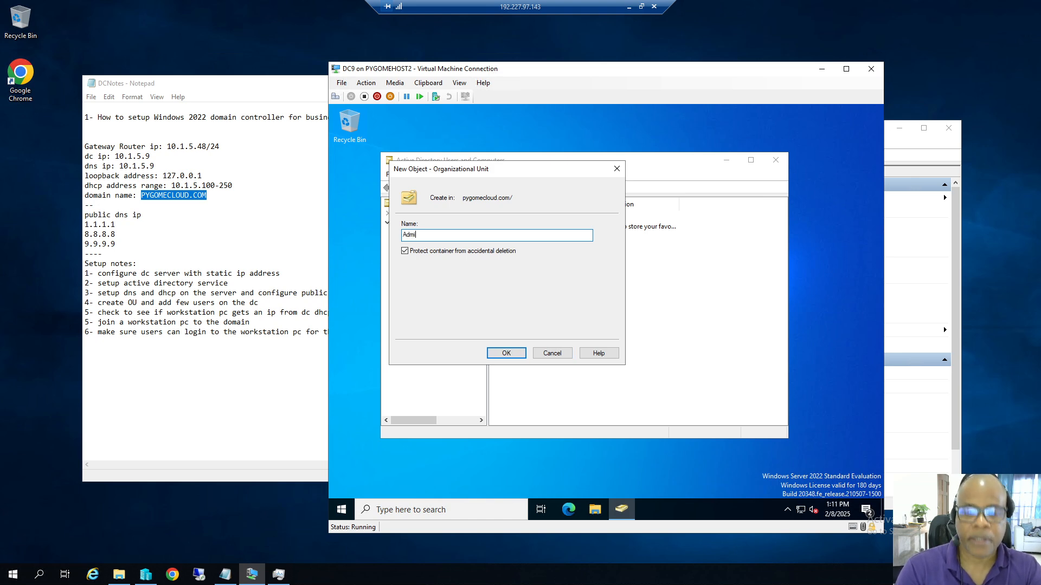
left_click(510, 355)
right_click(429, 291)
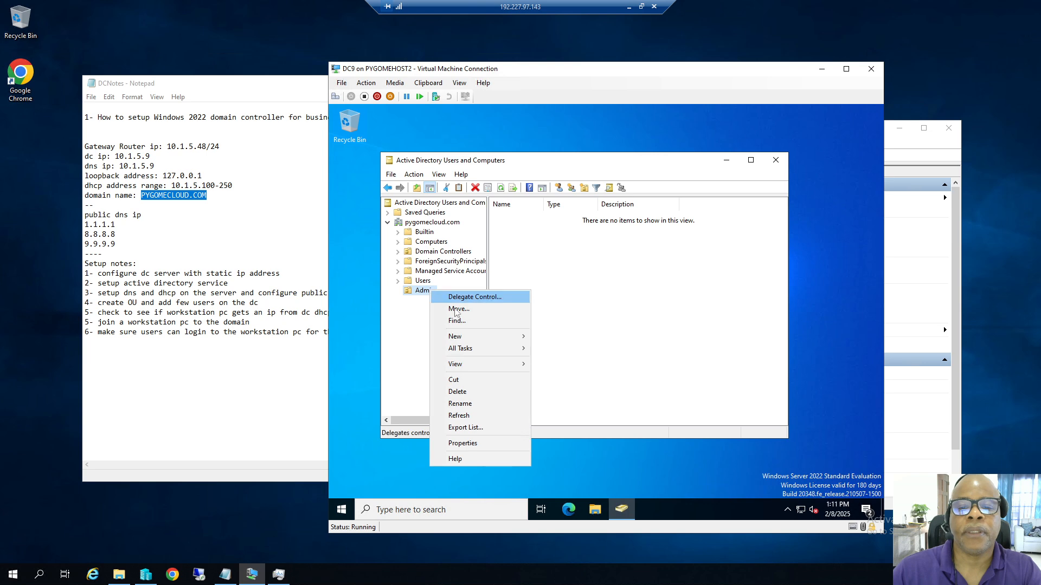
Start a new user in Admin with first name and logon name tech11.
mouse_move(484, 341)
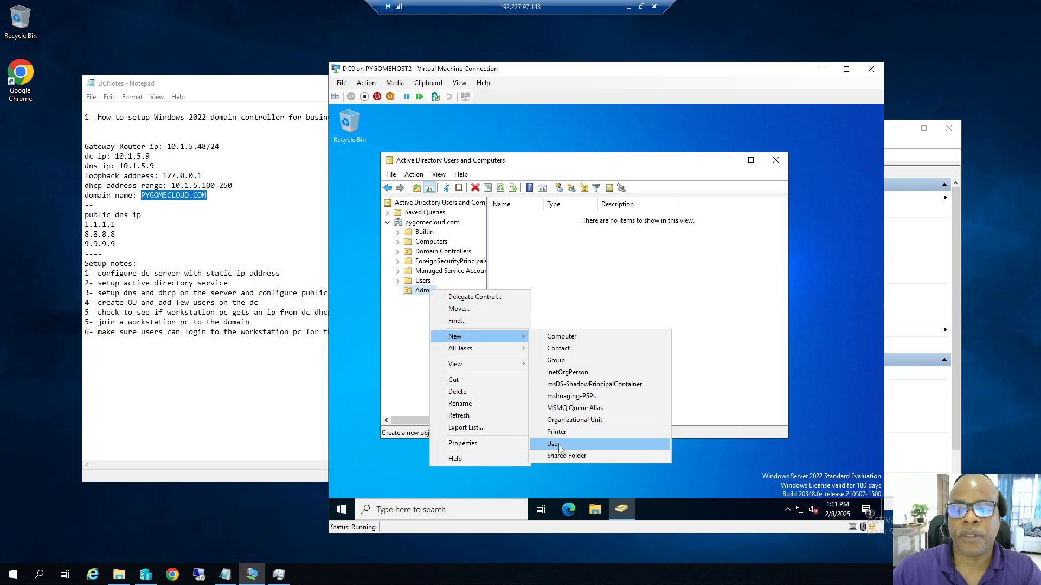
left_click(548, 446)
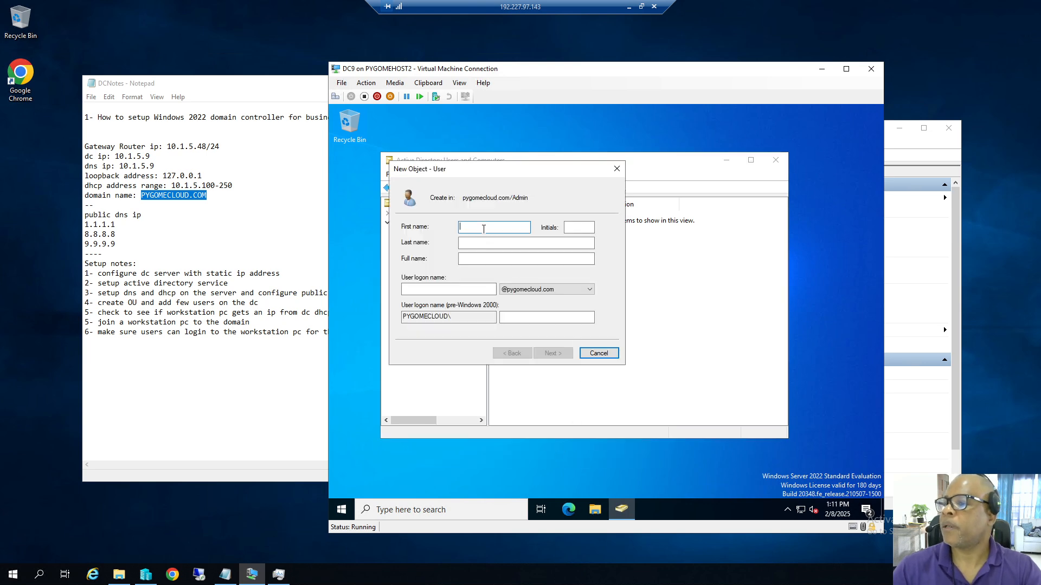
type("tech11")
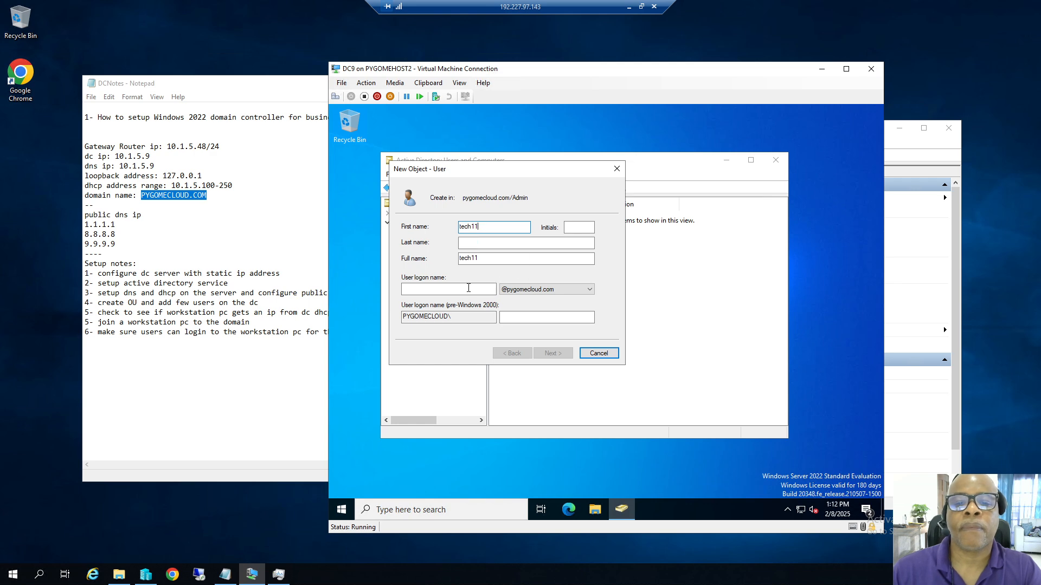
left_click(470, 258)
double_click(470, 258)
key("ctrl+c")
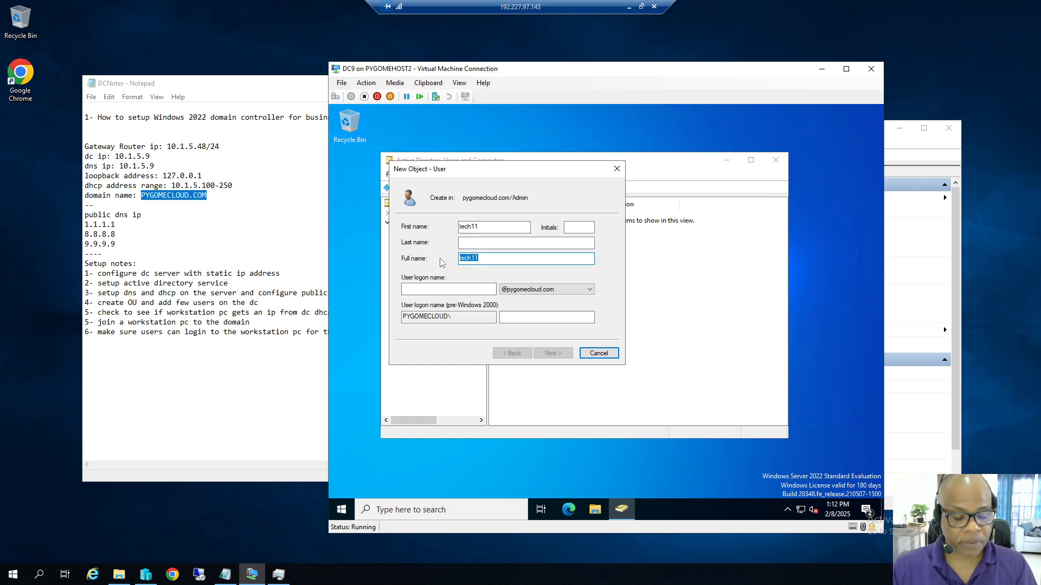
left_click(445, 289)
key("ctrl+v")
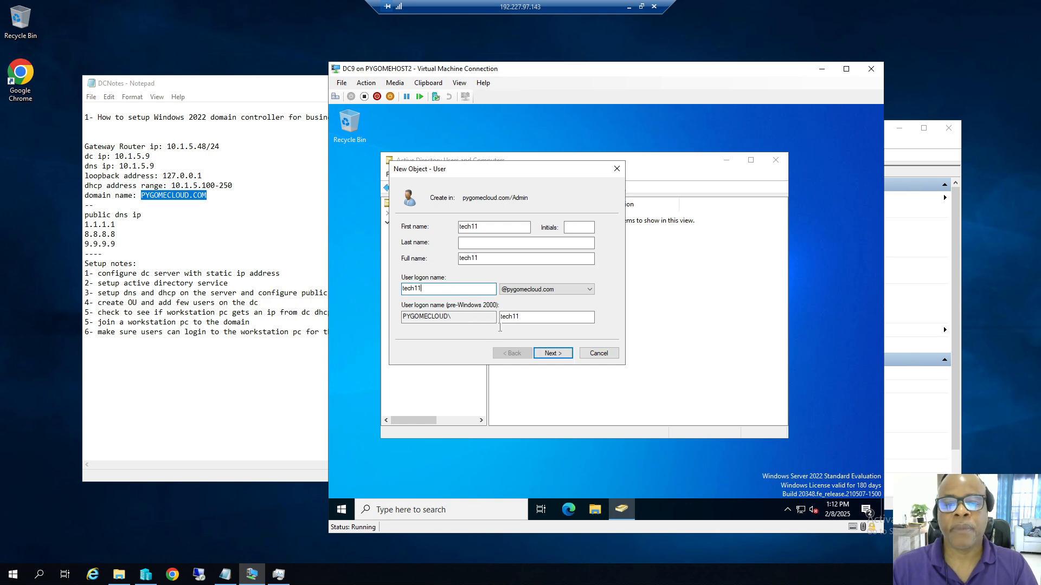
left_click(552, 354)
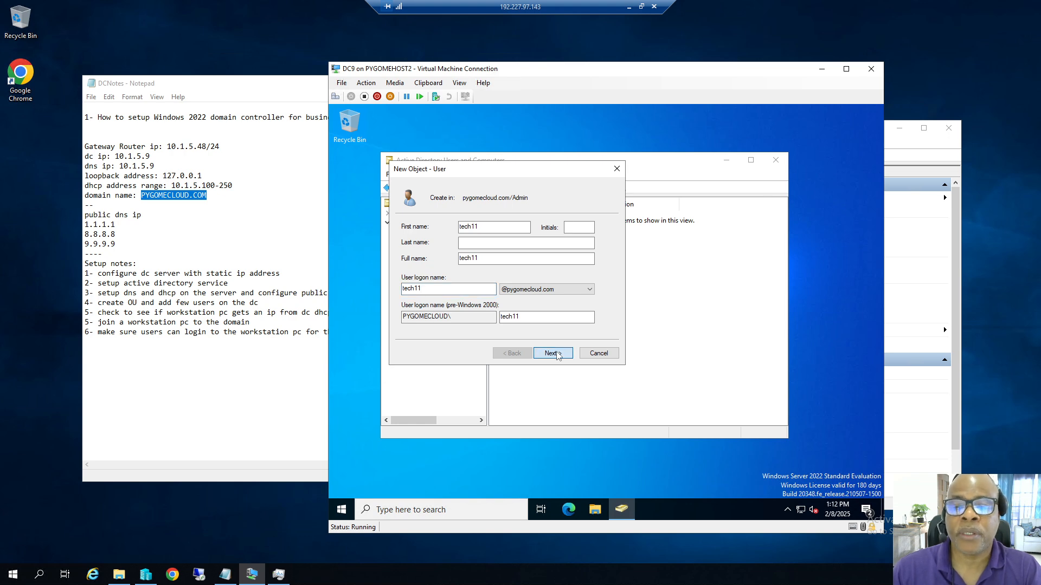
Set and confirm tech11's password, mark it never expires, and finish the wizard.
left_click(404, 263)
left_click(405, 289)
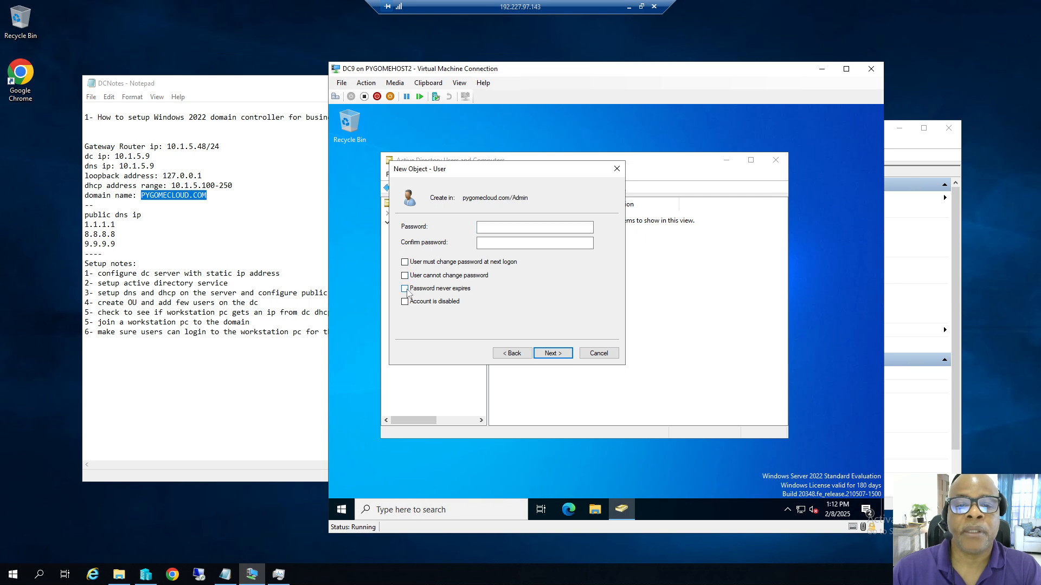
left_click(486, 231)
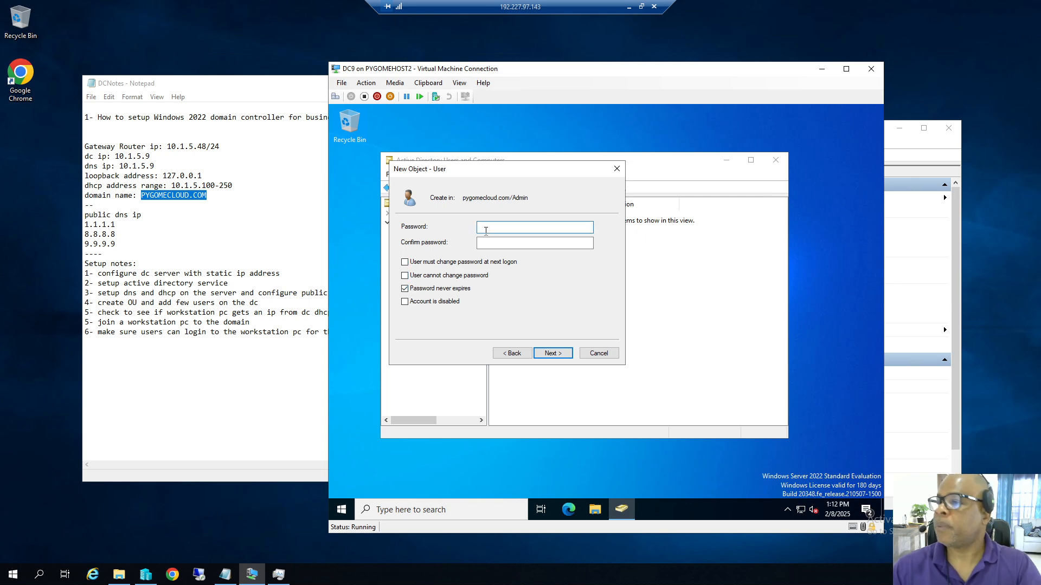
type("P@ssw0rd")
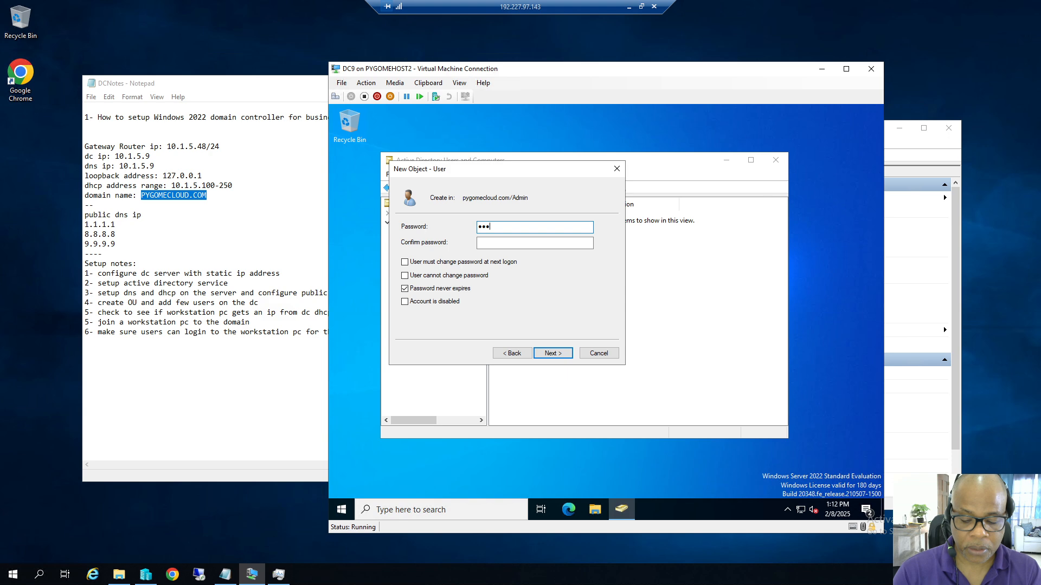
type("123")
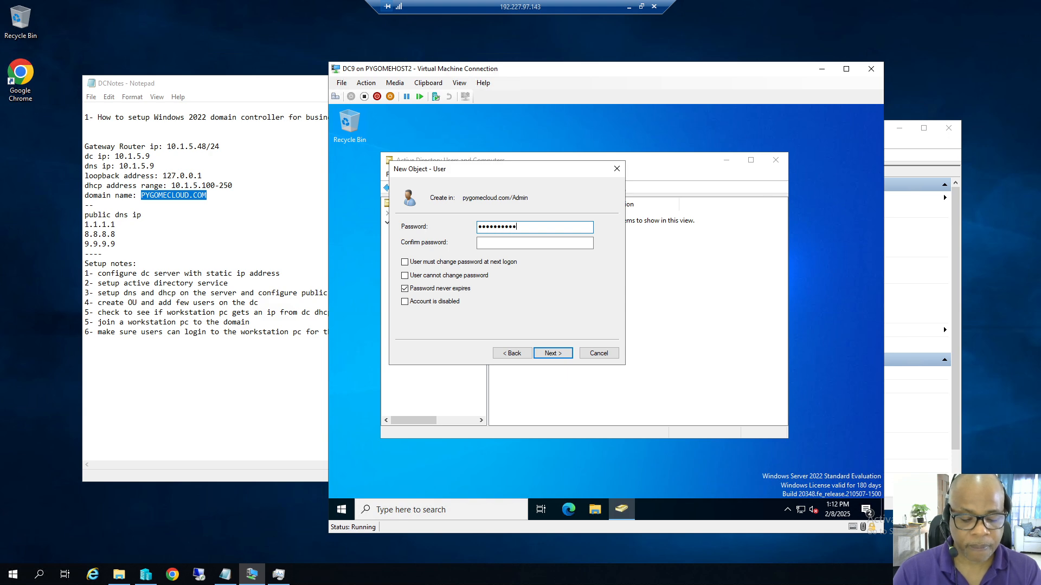
type("45")
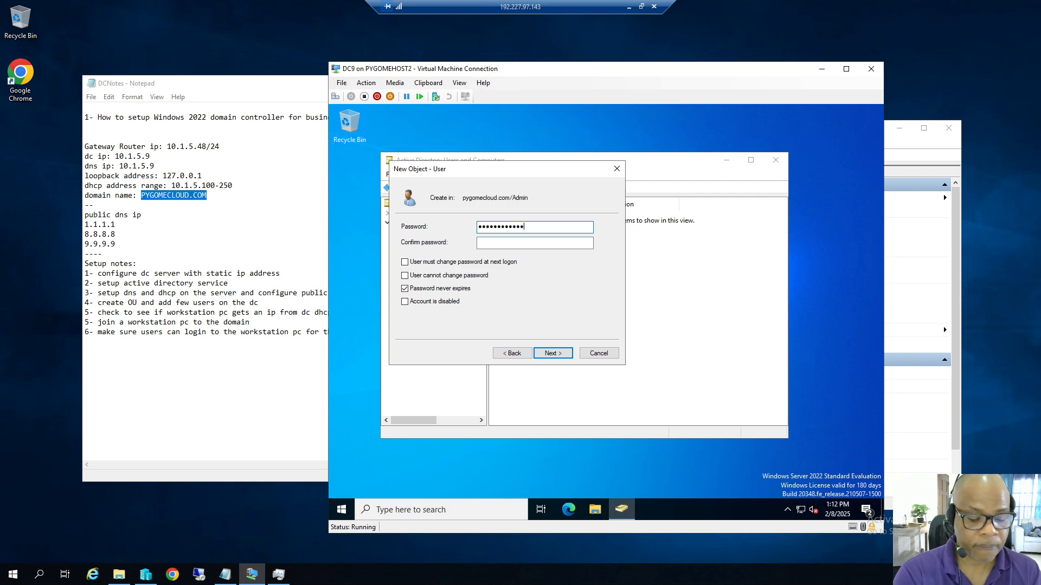
key("Tab")
type("P@ssw0")
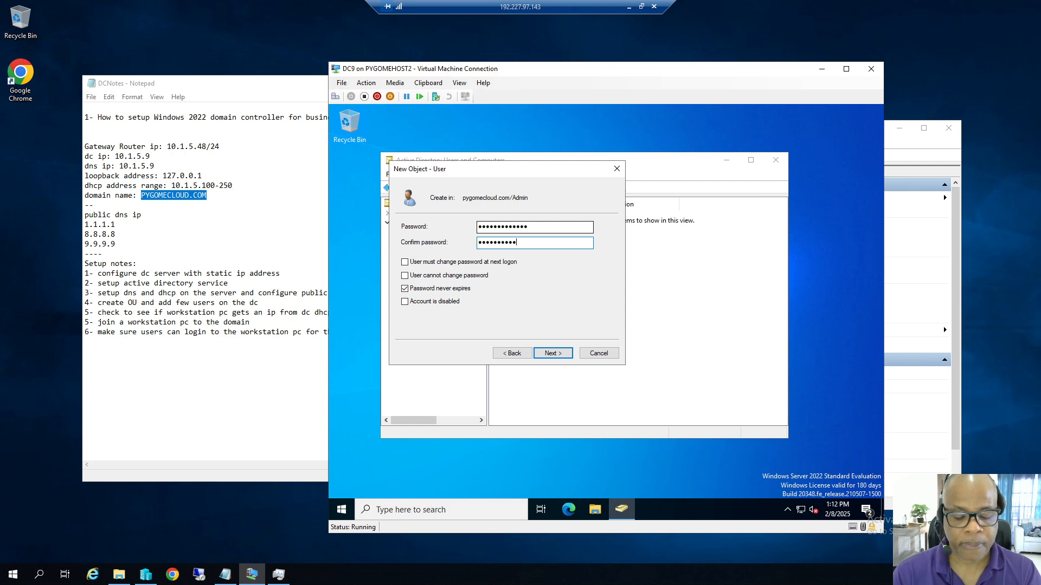
type("rd12345")
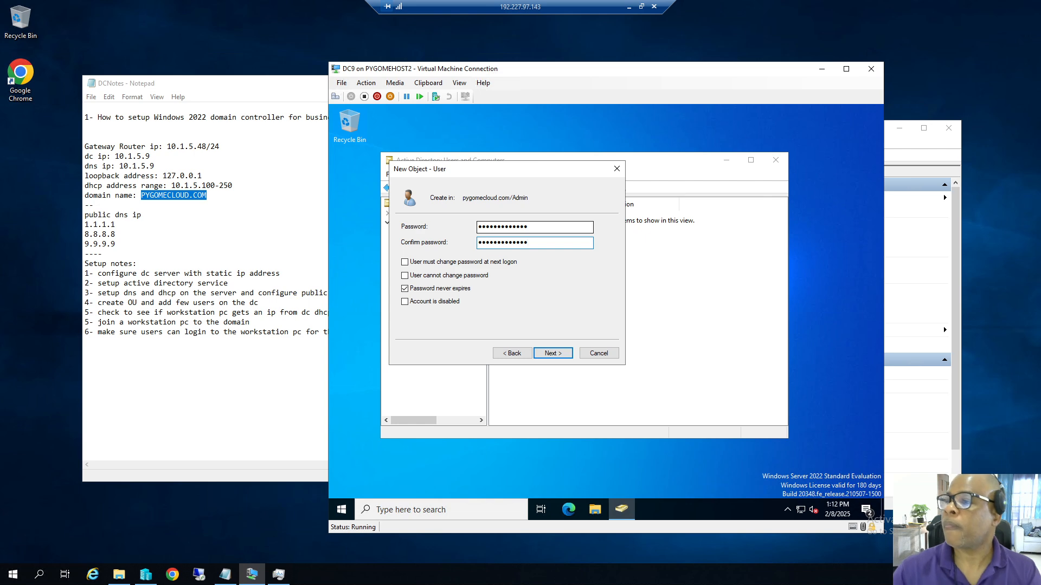
left_click(552, 353)
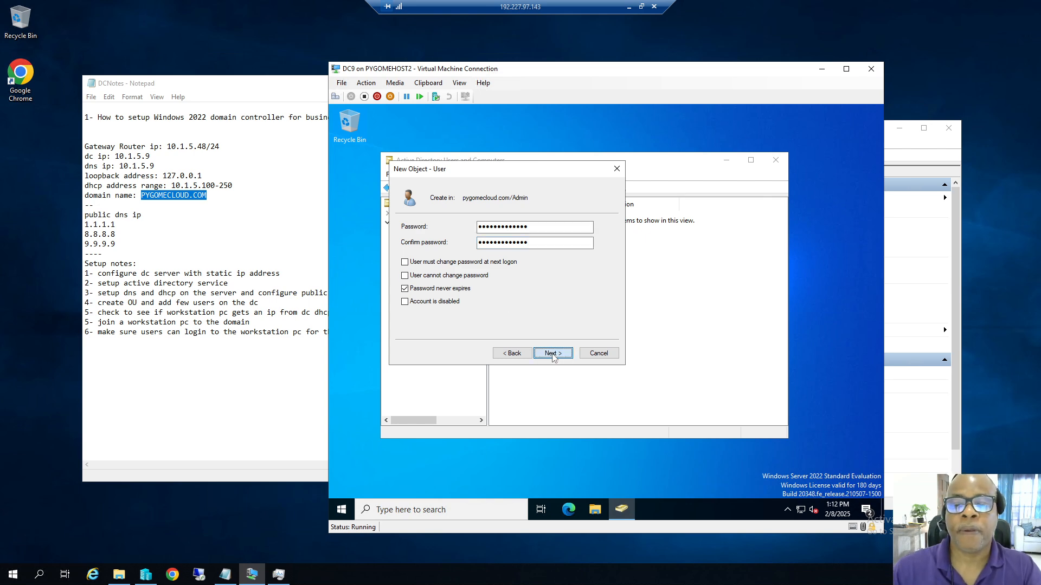
left_click(553, 354)
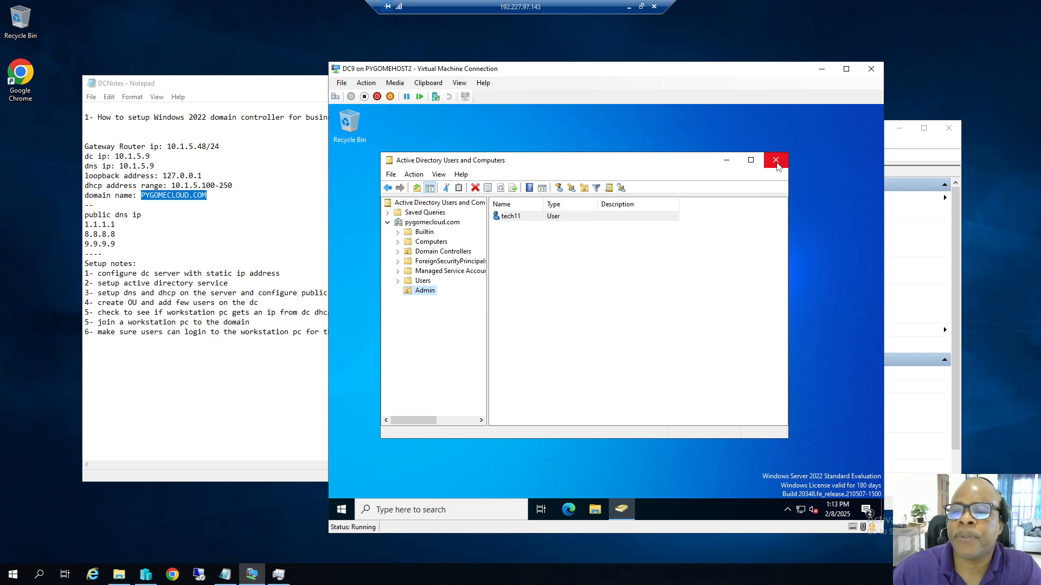
Close Active Directory Users and Computers and launch DNS Manager from Administrative Tools.
left_click(776, 160)
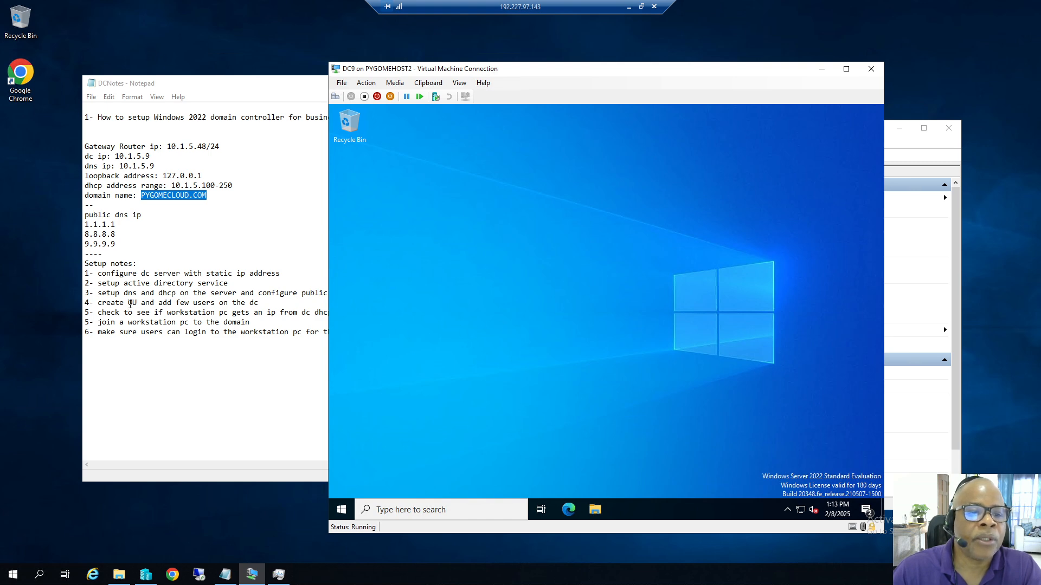
left_click(342, 508)
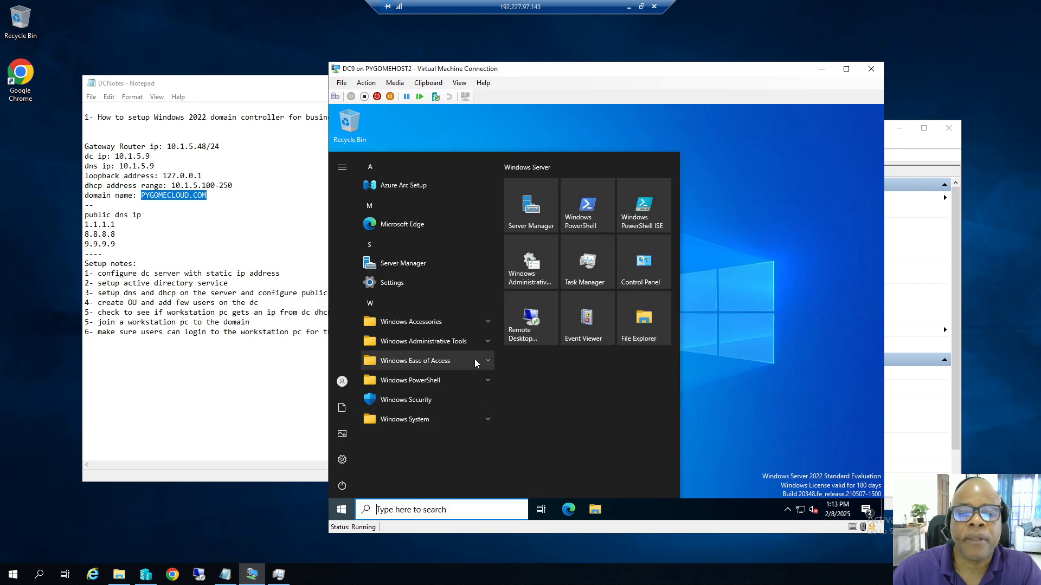
left_click(486, 343)
scroll(472, 412, "down", 3)
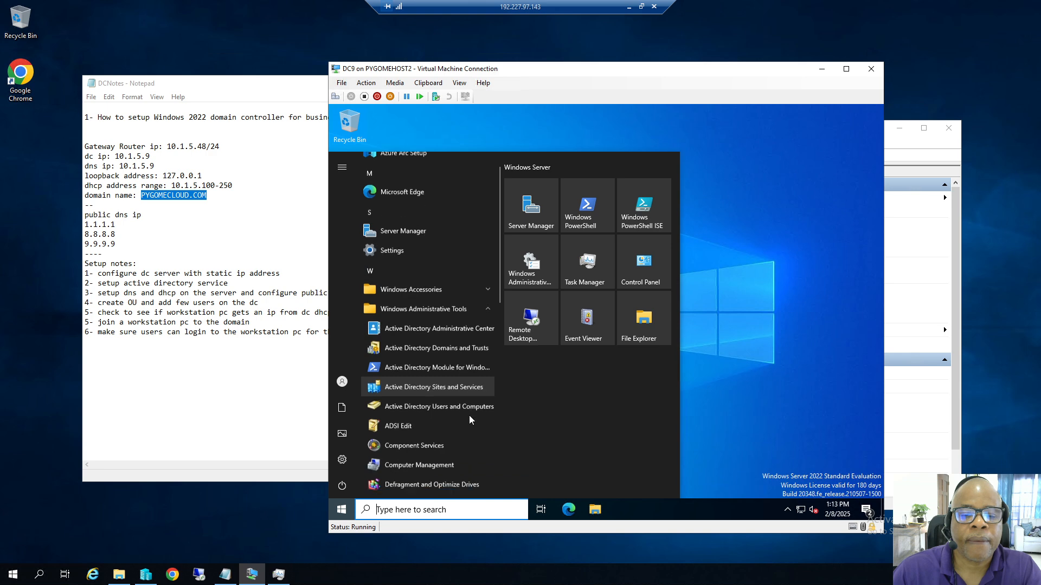
left_click(417, 451)
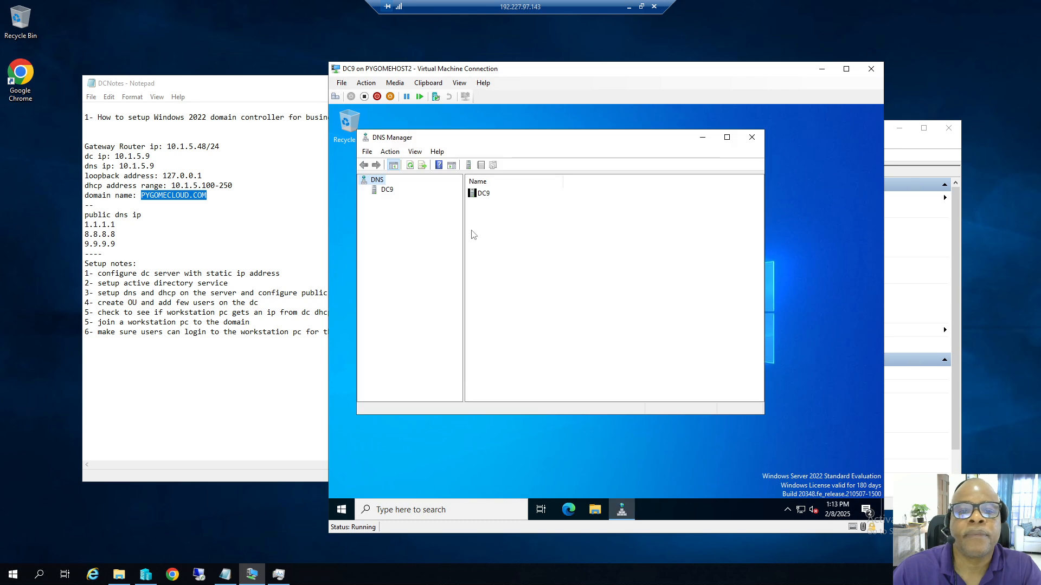
Expand DC9 > Forward Lookup Zones and select the pygomecloud.com zone.
left_click(381, 191)
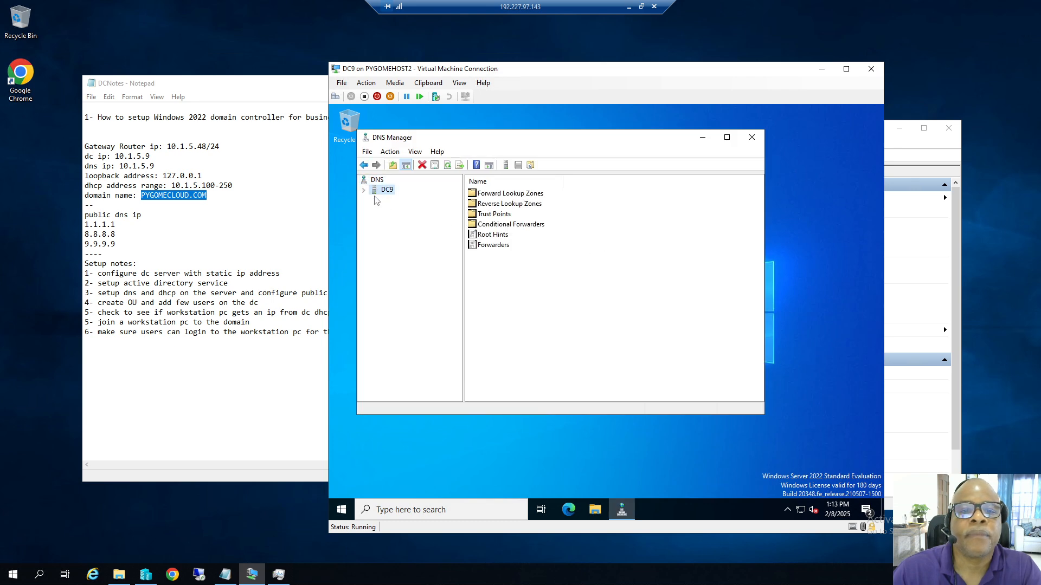
left_click(364, 191)
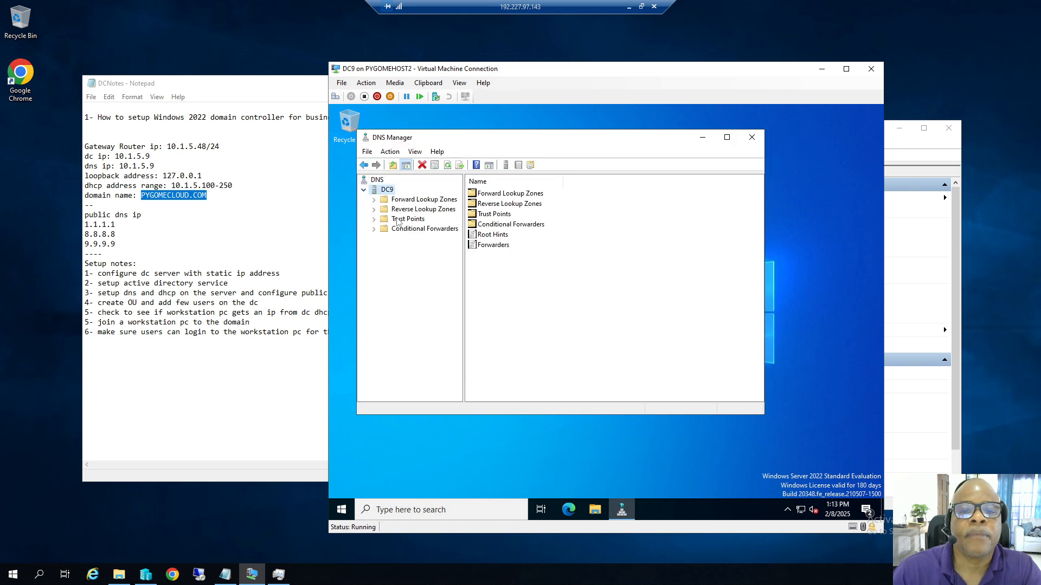
left_click(379, 200)
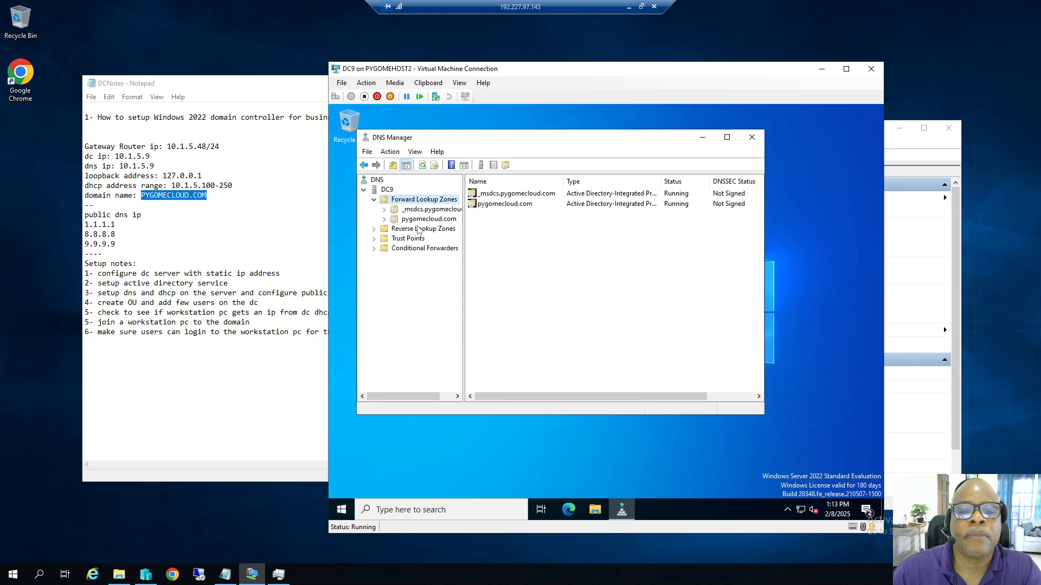
left_click(416, 220)
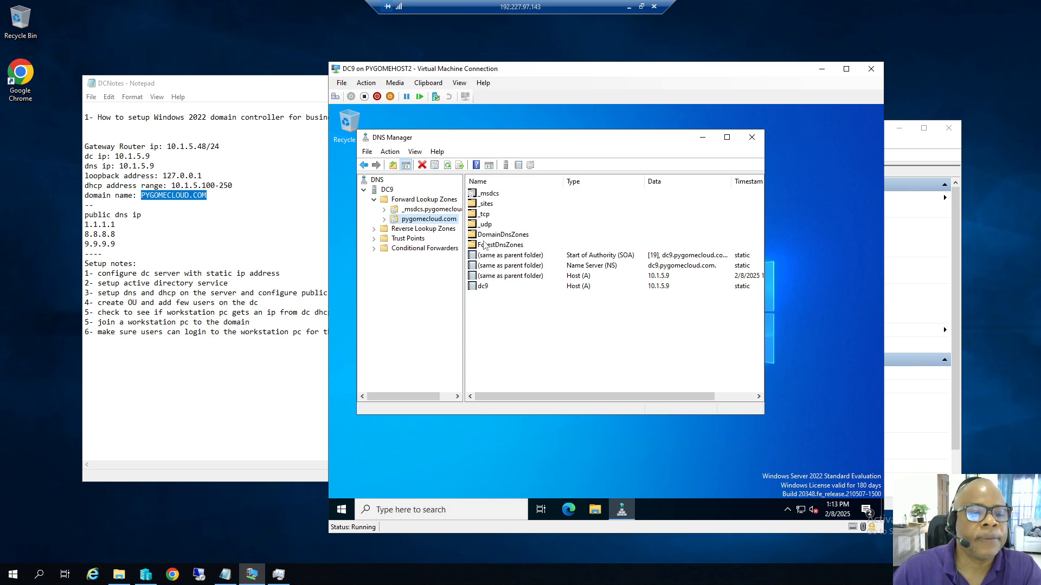
left_click_drag(417, 75, 533, 78)
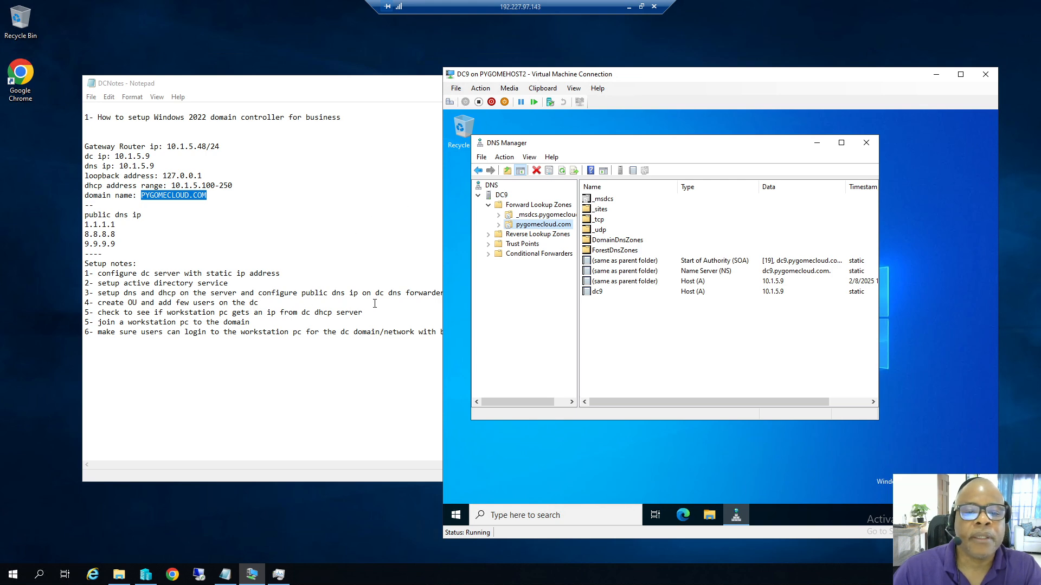
left_click(301, 90)
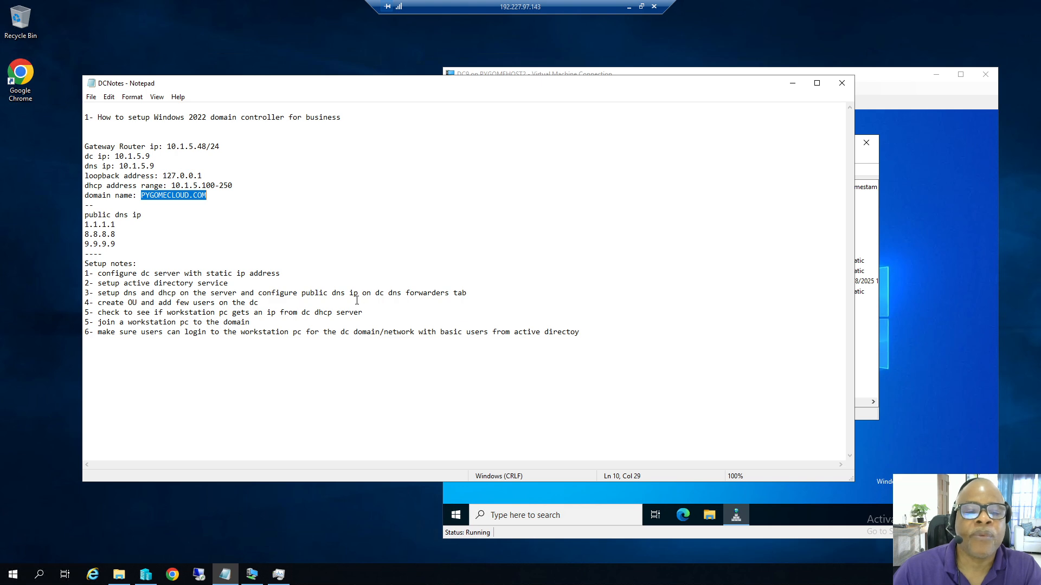
left_click_drag(302, 293, 454, 295)
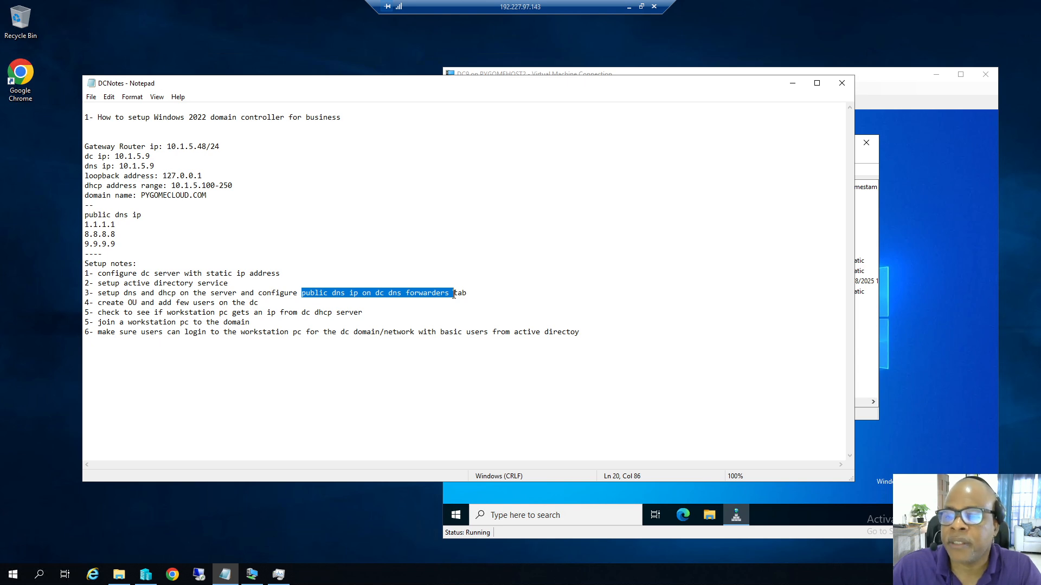
left_click(861, 373)
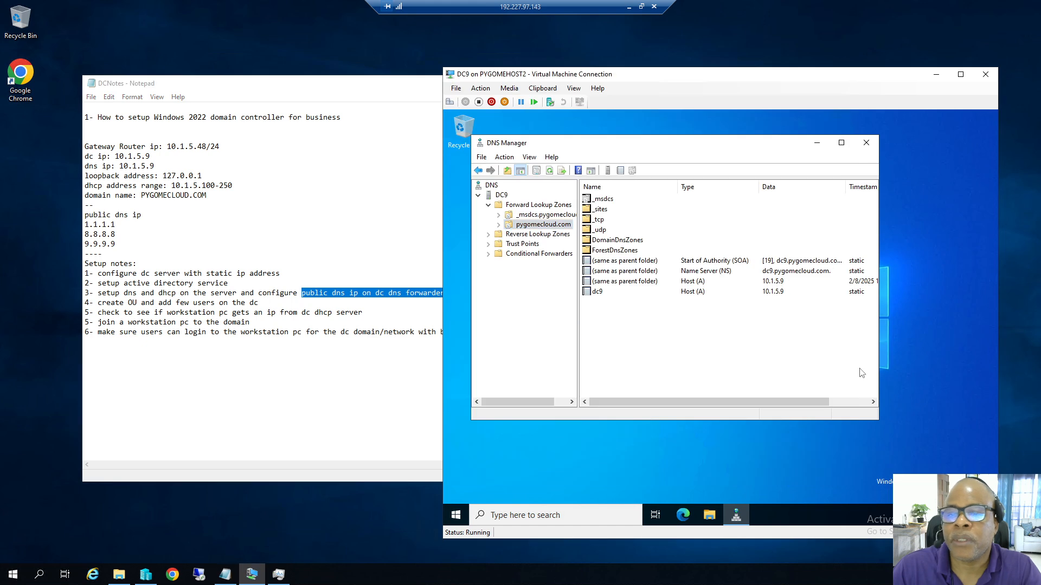
right_click(504, 195)
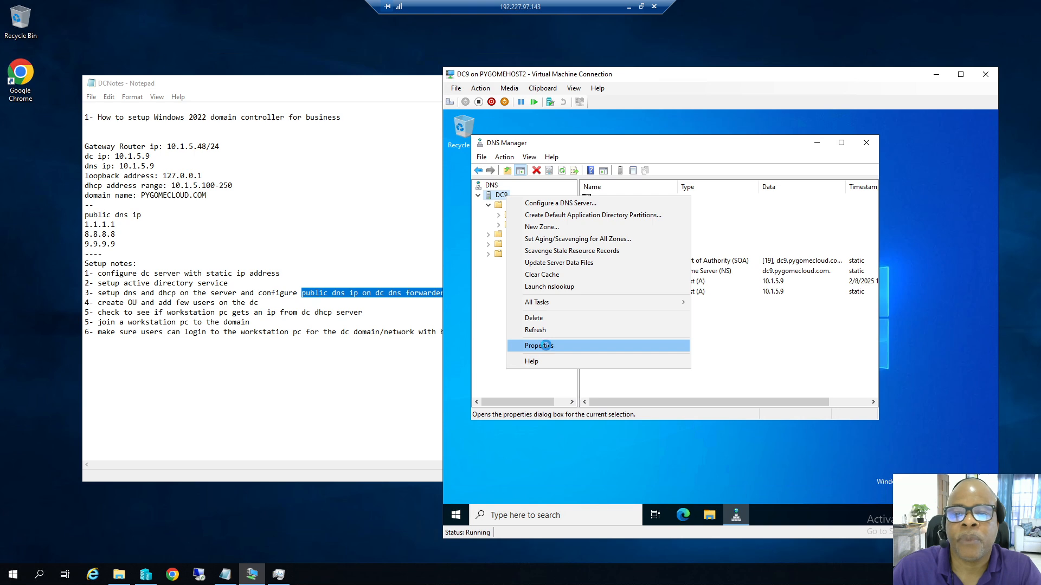
Open DC9's DNS server properties and edit the list on the Forwarders tab.
left_click(542, 346)
left_click(647, 186)
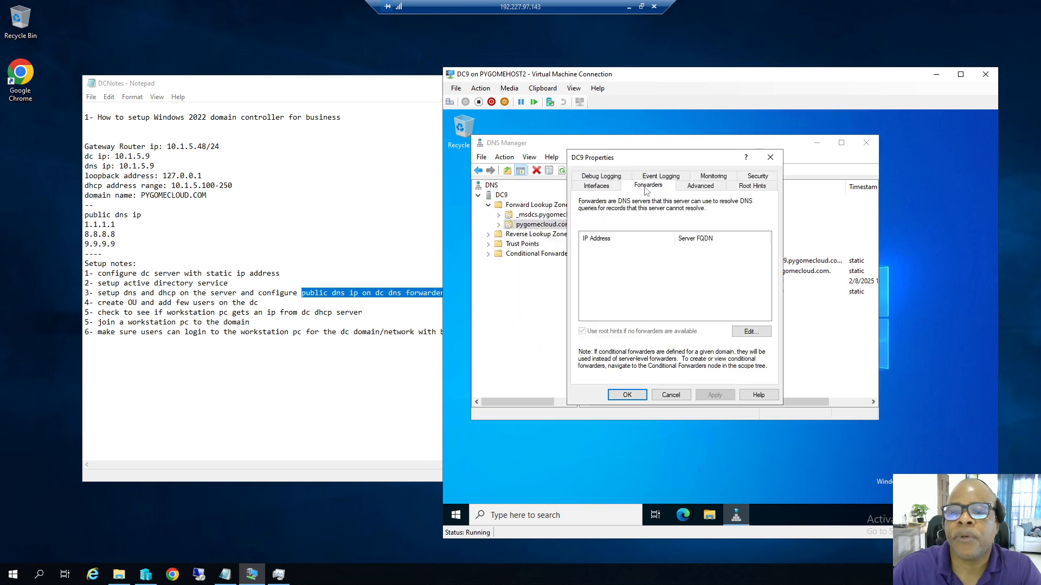
left_click(747, 332)
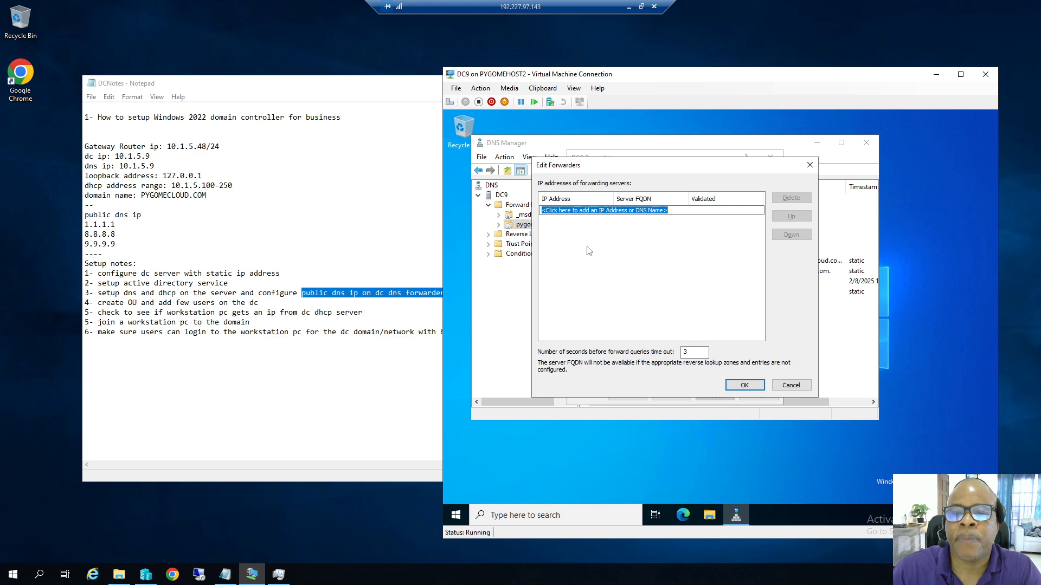
left_click_drag(85, 222, 115, 245)
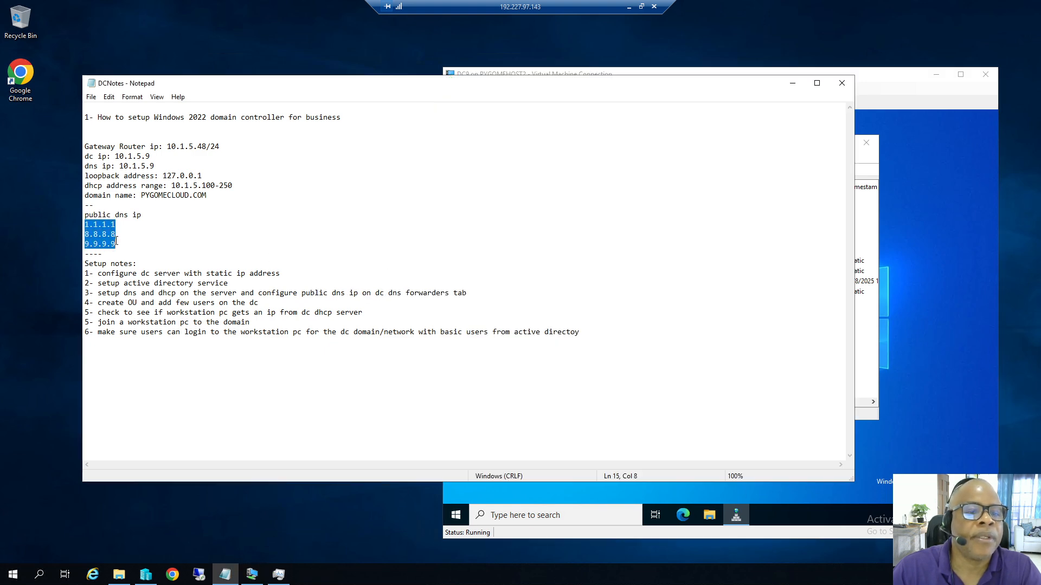
left_click(735, 517)
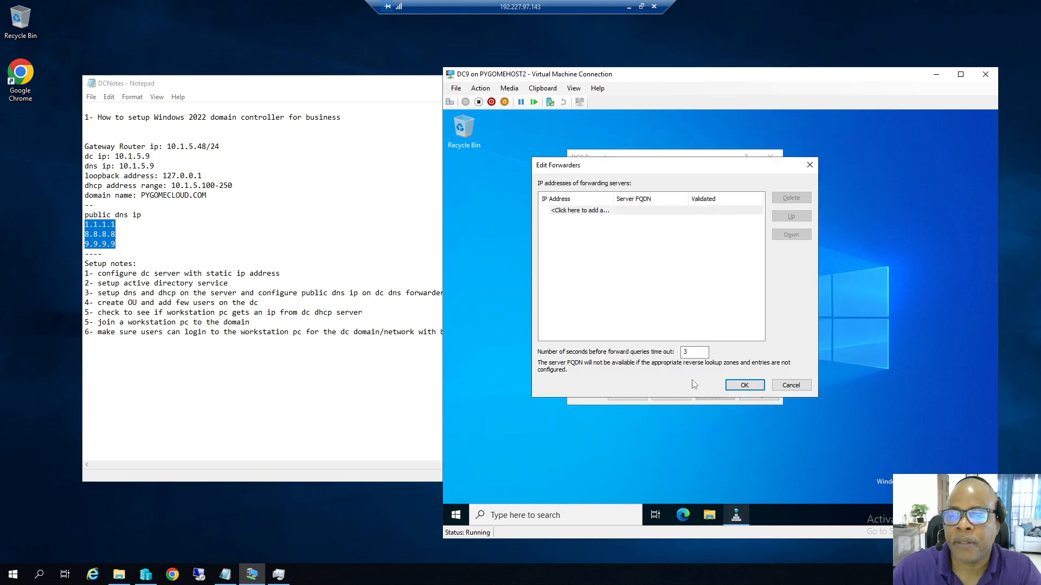
Add forwarders 1.1.1.1, 8.8.8.8 and 9.9.9.9, confirm the list and apply.
left_click(589, 213)
type("1.1.1.1")
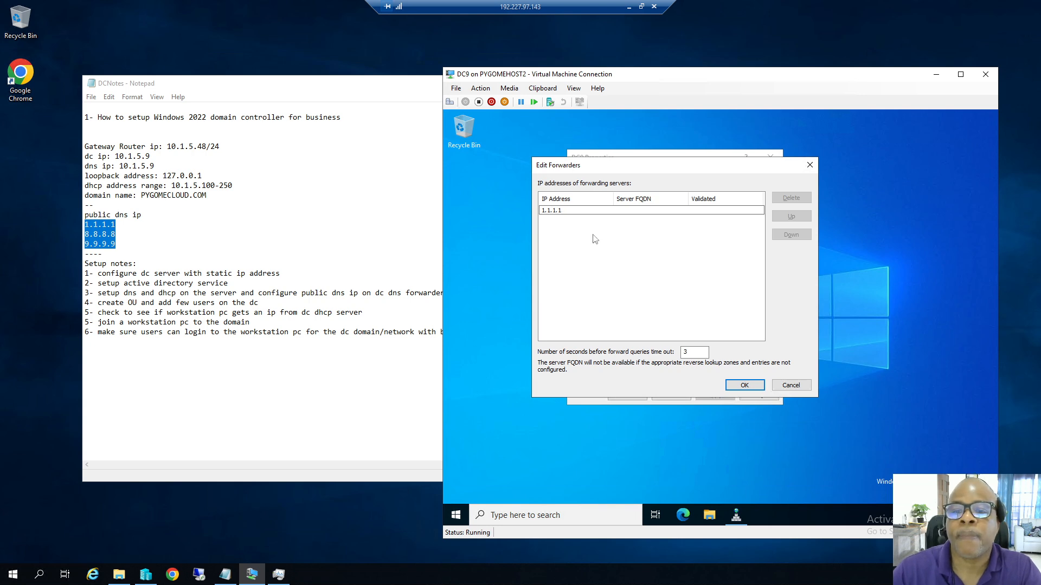
left_click(594, 239)
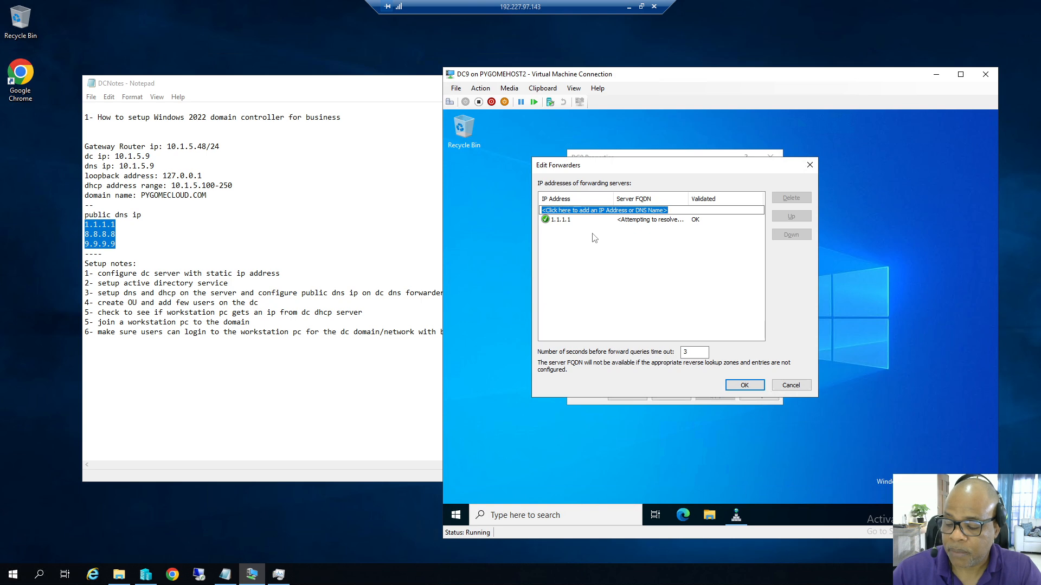
type("8.8.8.8")
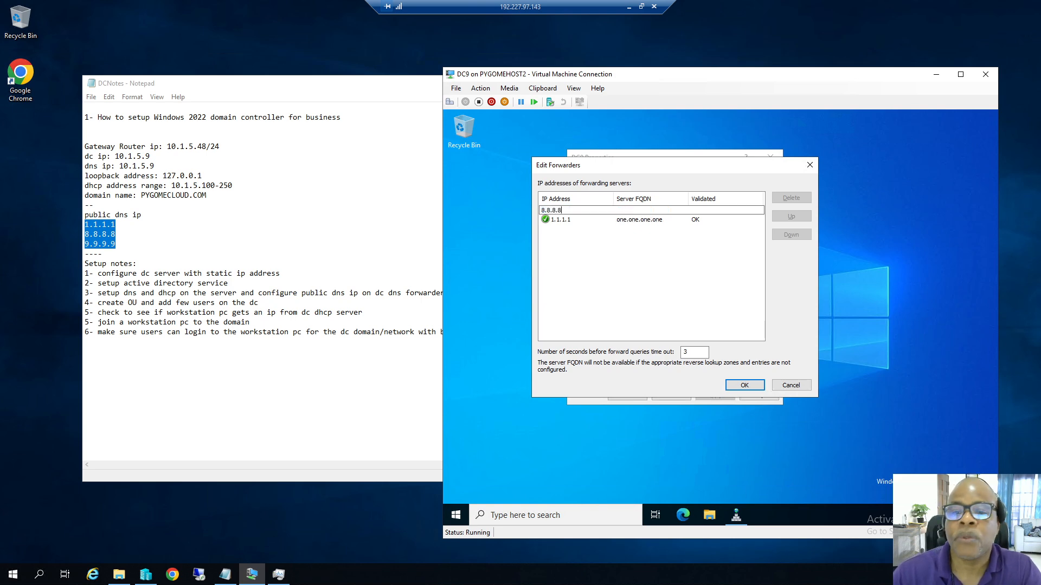
key("Return")
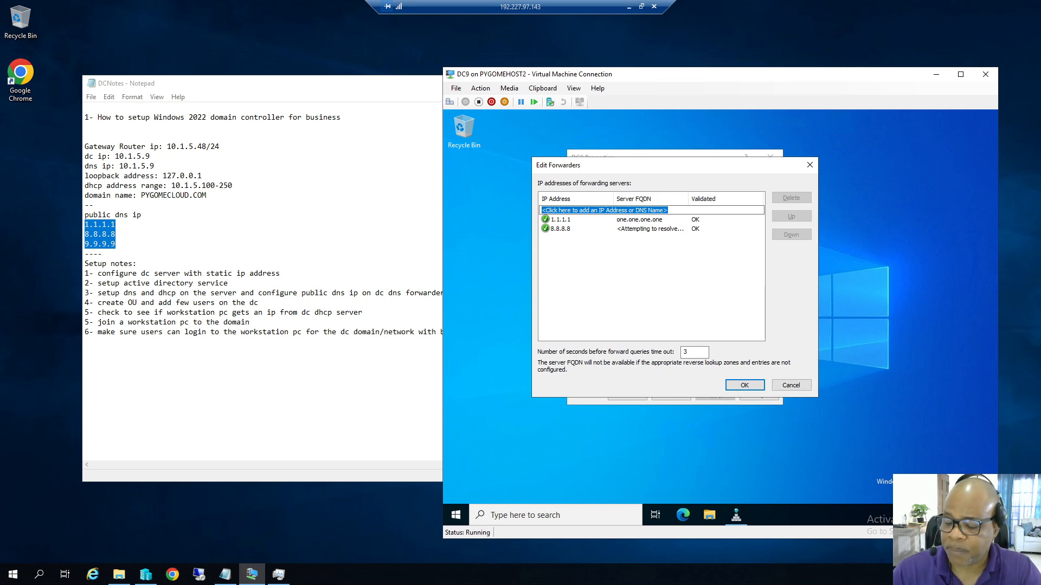
type("9.9.9.9")
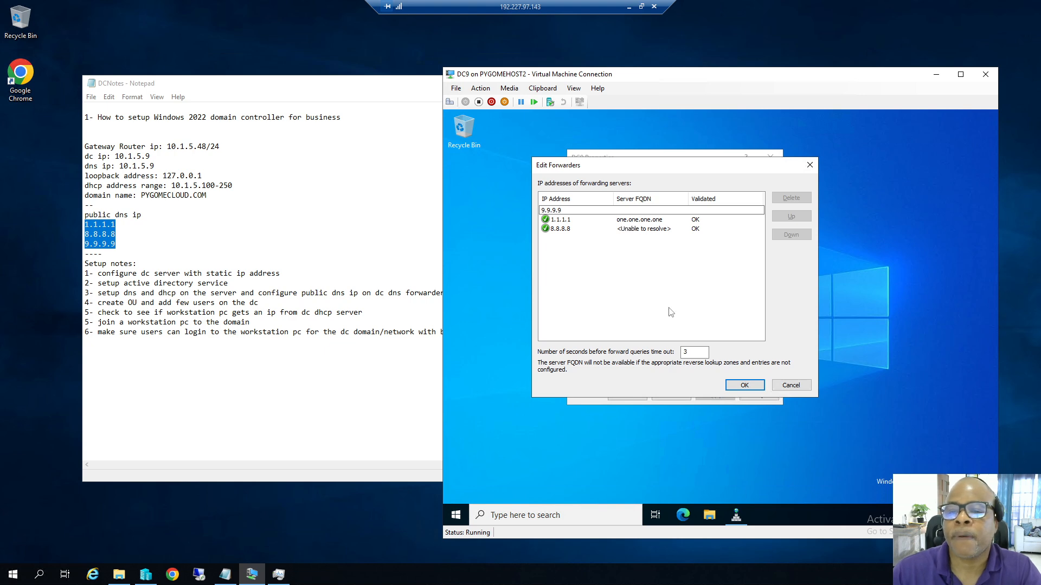
left_click(670, 312)
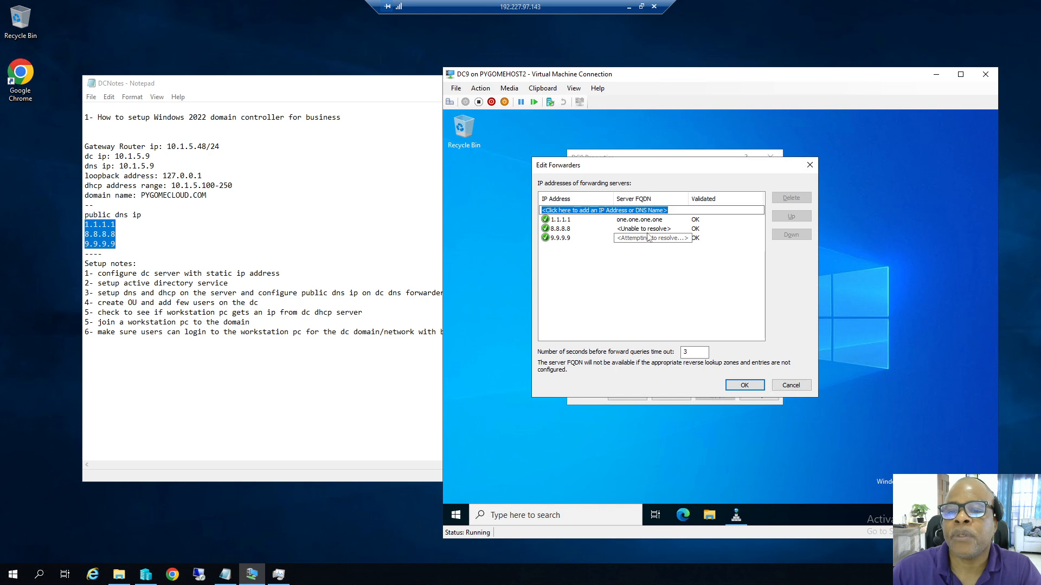
left_click(579, 228)
left_click(638, 264)
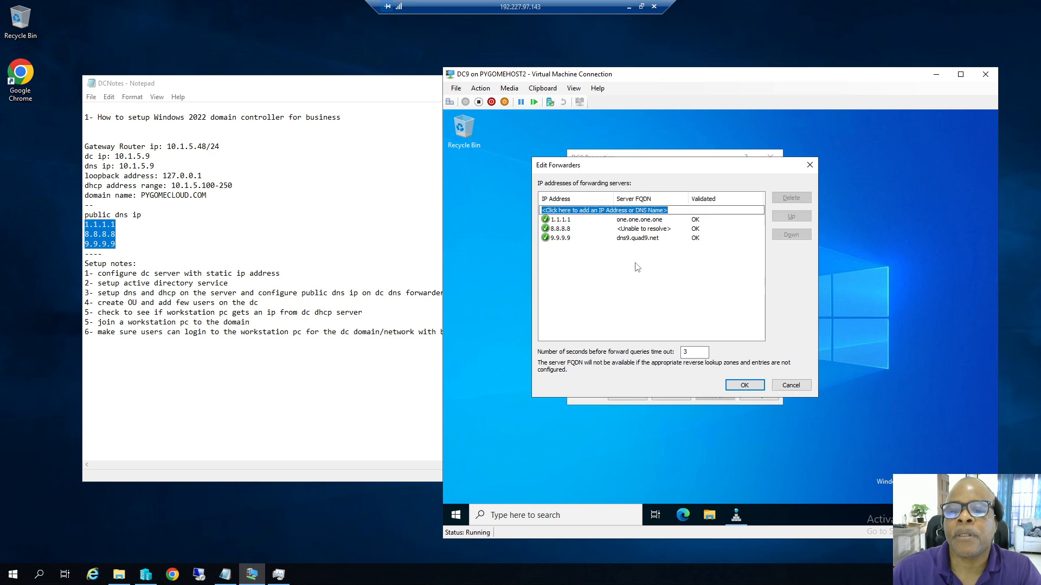
left_click(751, 388)
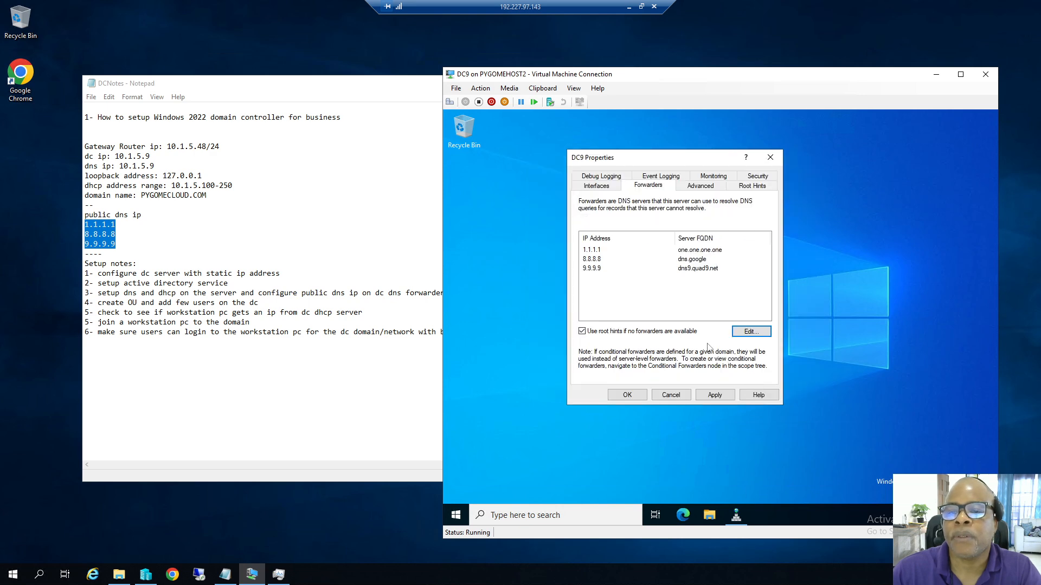
left_click(714, 395)
Close the DC9 properties, browse Administrative Tools, then dismiss the Start menu unused.
left_click(627, 399)
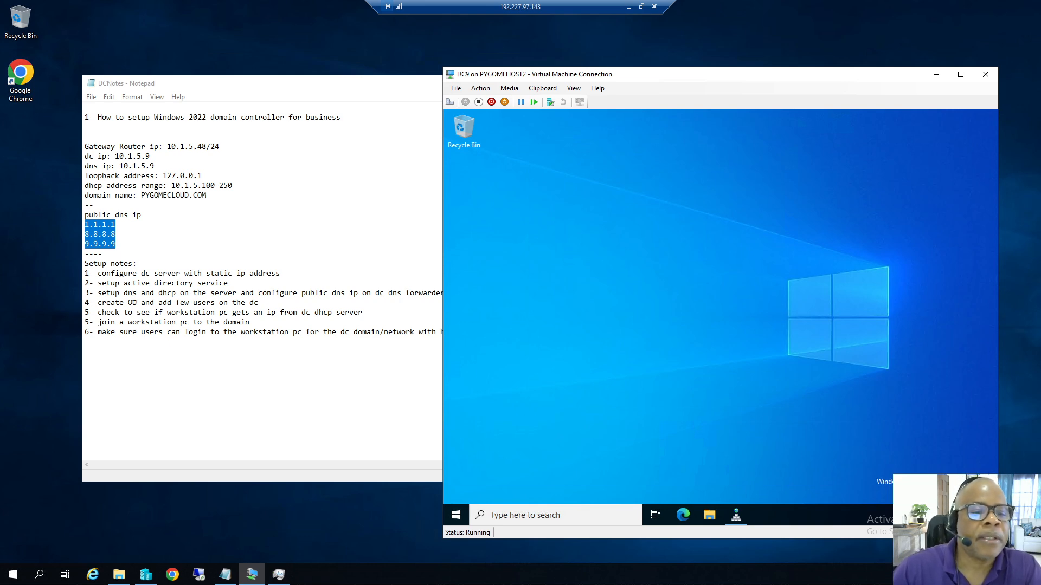
left_click_drag(157, 293, 177, 291)
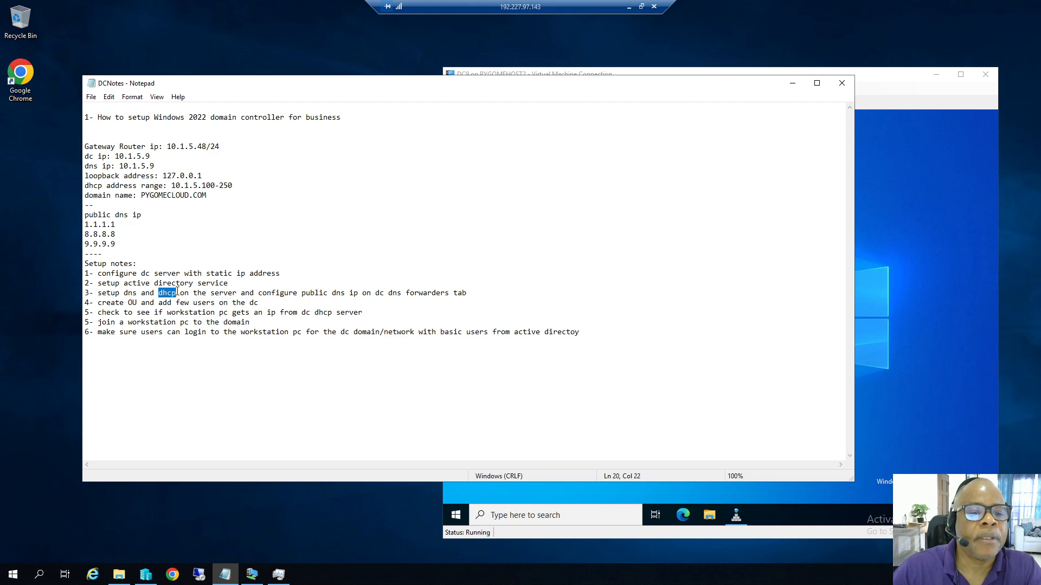
left_click(456, 514)
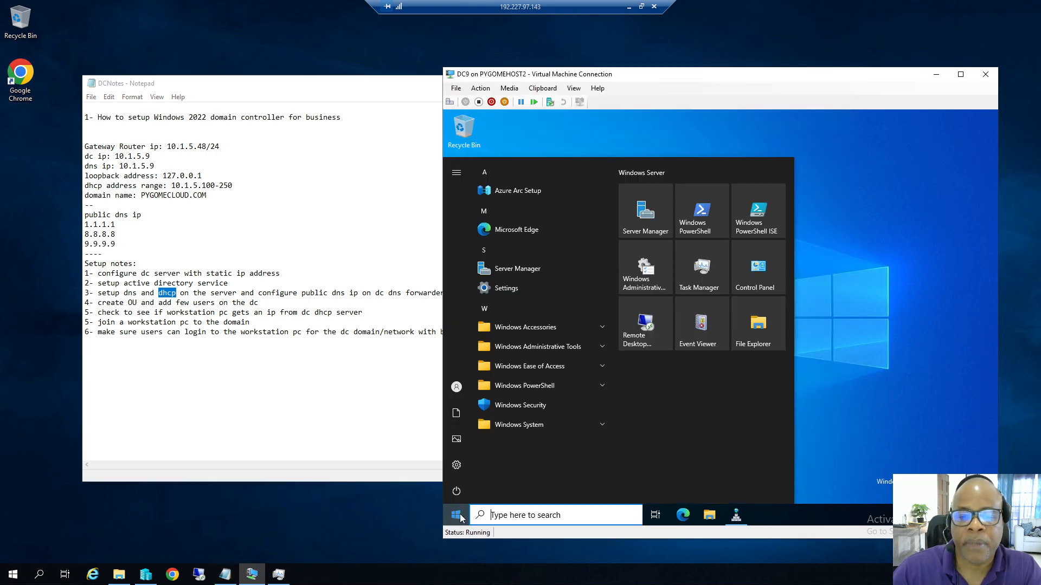
left_click(601, 348)
scroll(544, 432, "down", 3)
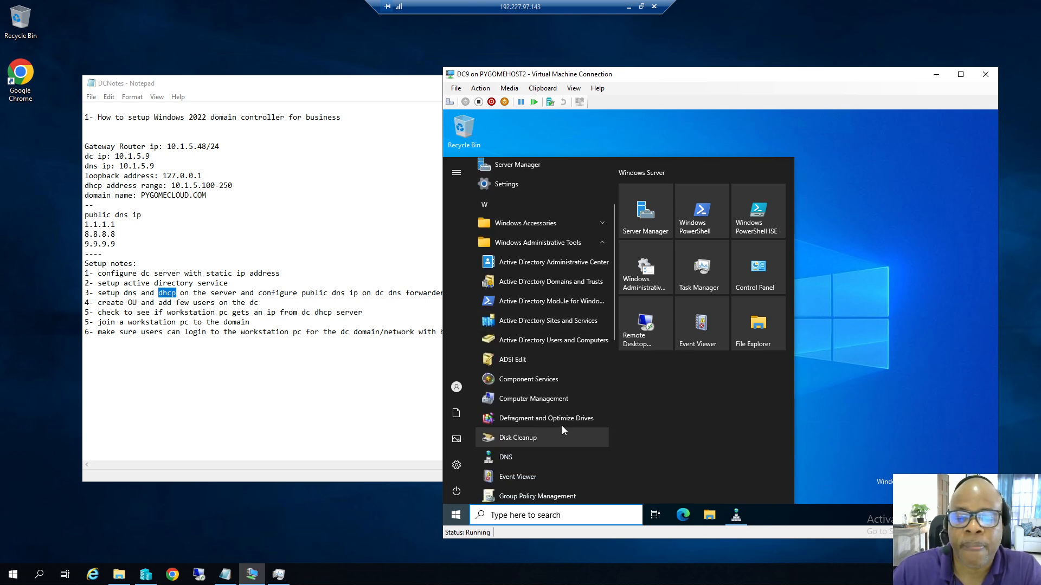
scroll(563, 431, "down", 1)
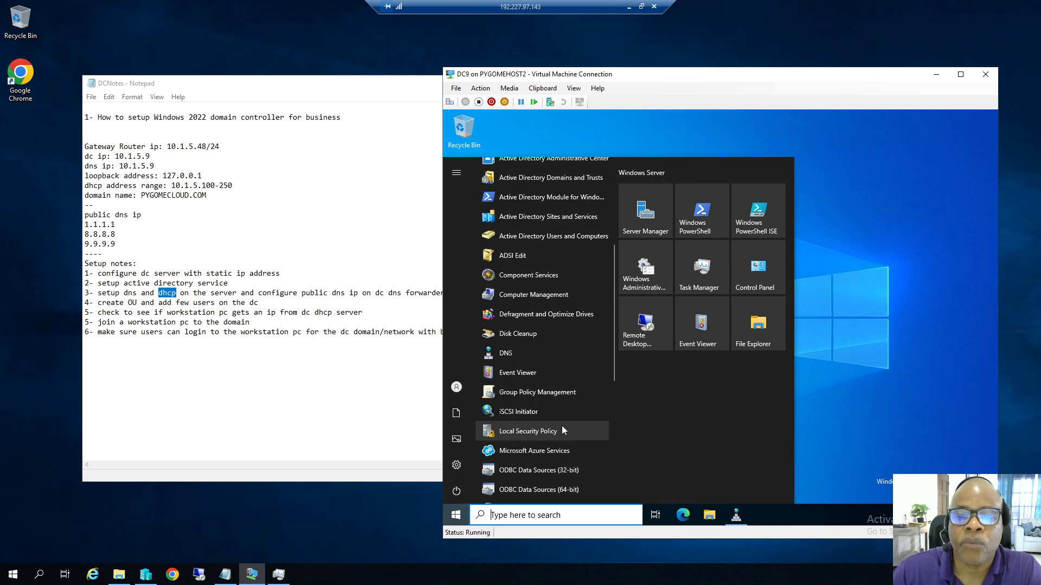
scroll(545, 380, "up", 5)
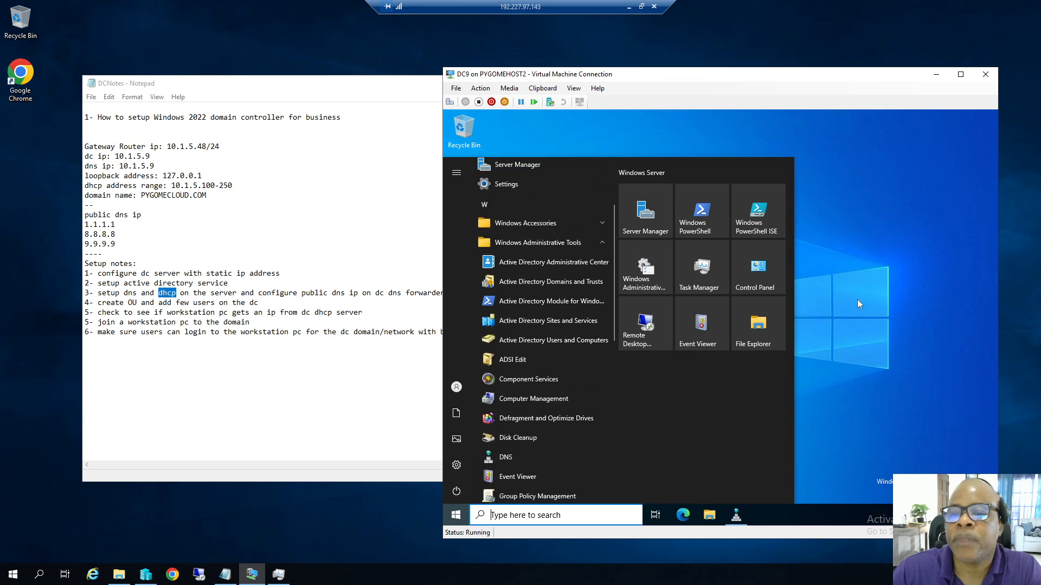
left_click(455, 516)
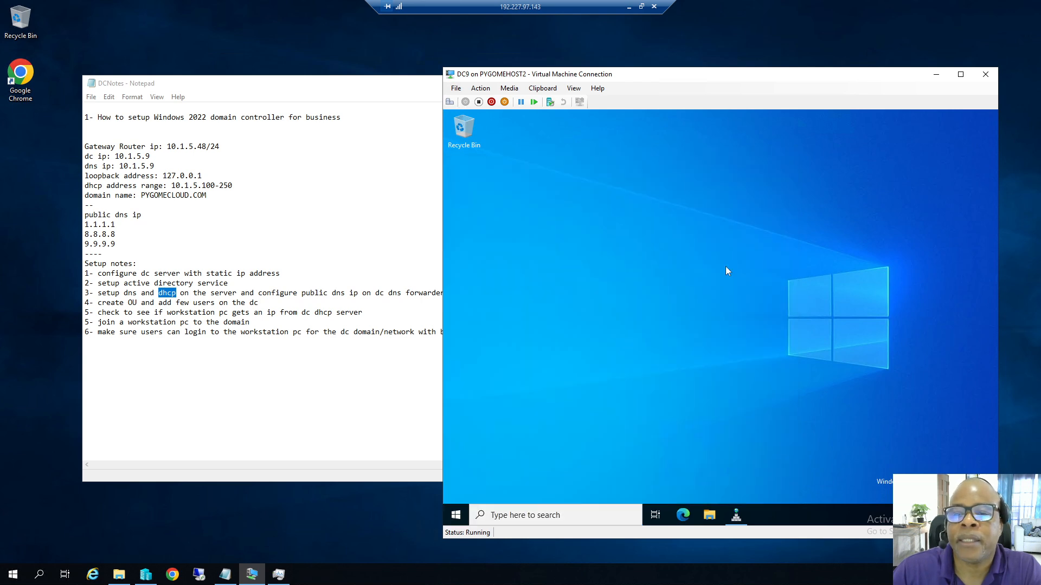
Open Server Manager and launch Add Roles and Features, retrying past the inventory message.
left_click(456, 517)
left_click(651, 228)
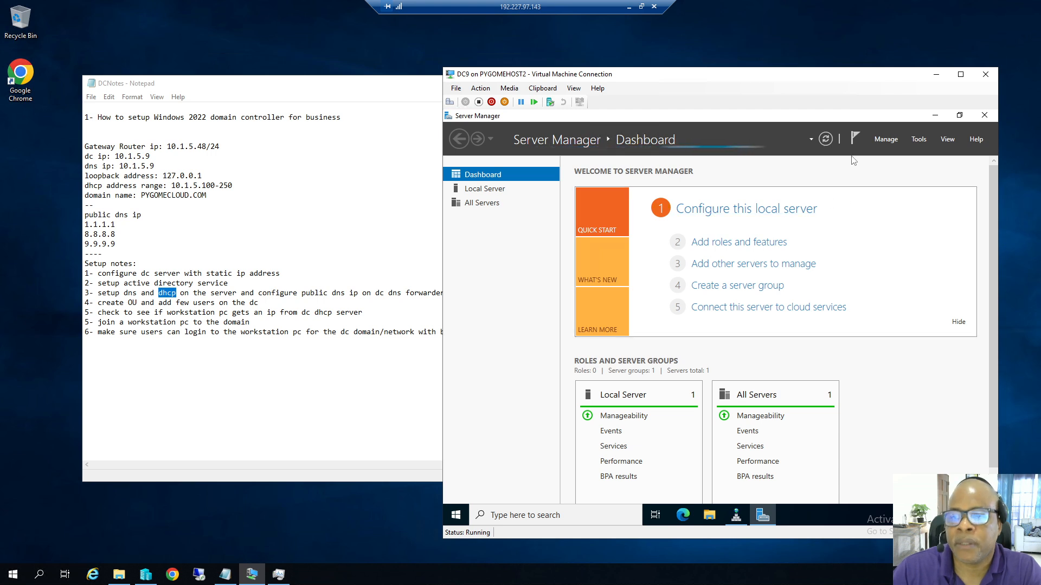
left_click(888, 141)
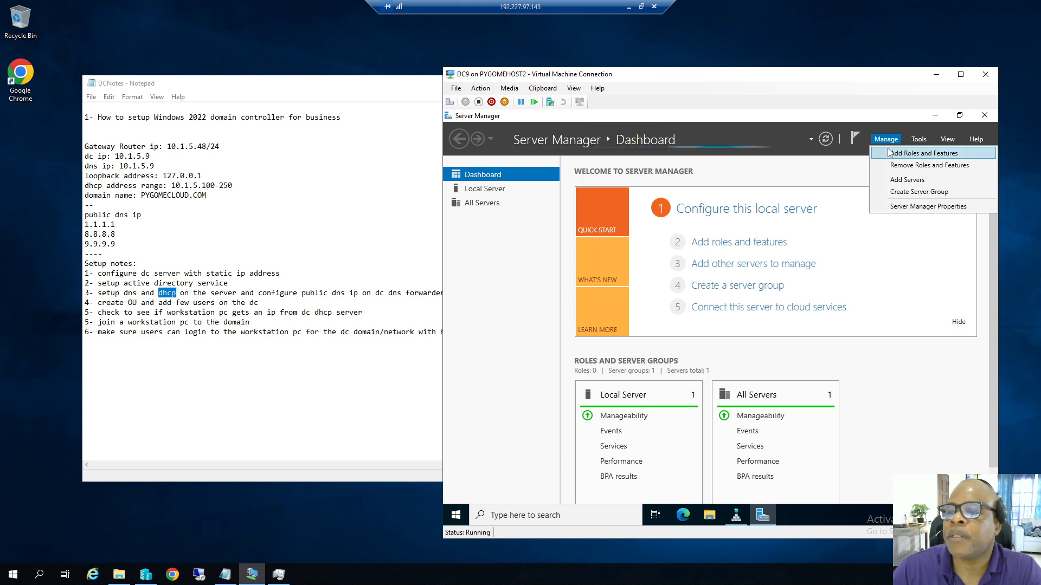
left_click(890, 156)
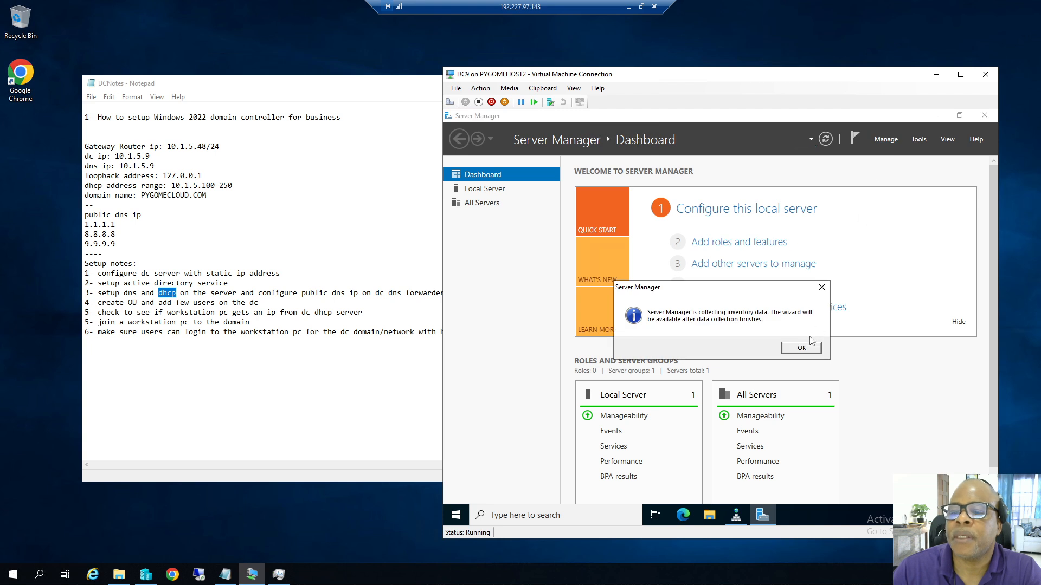
left_click(799, 350)
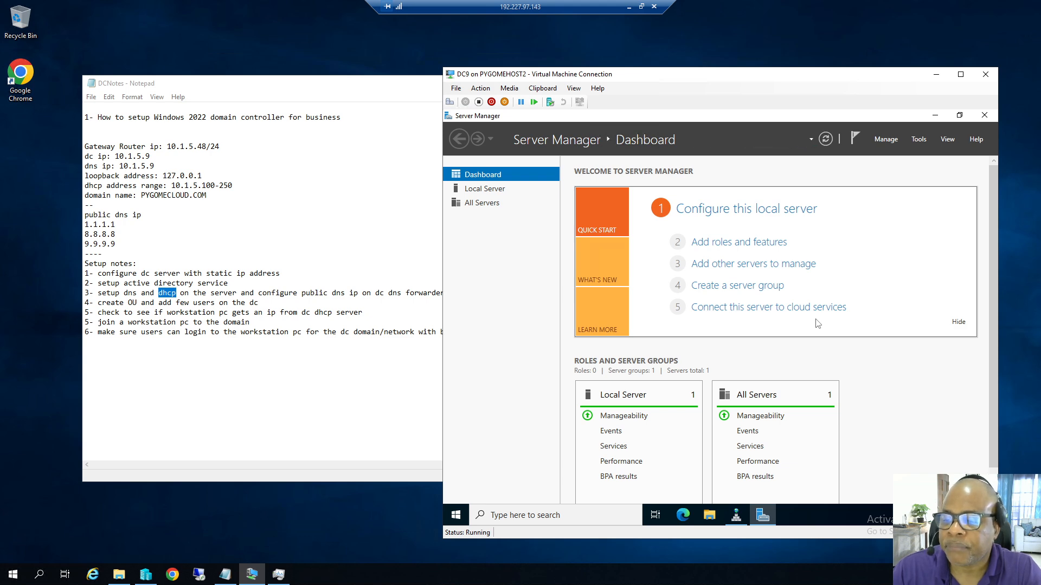
left_click(884, 140)
left_click(897, 155)
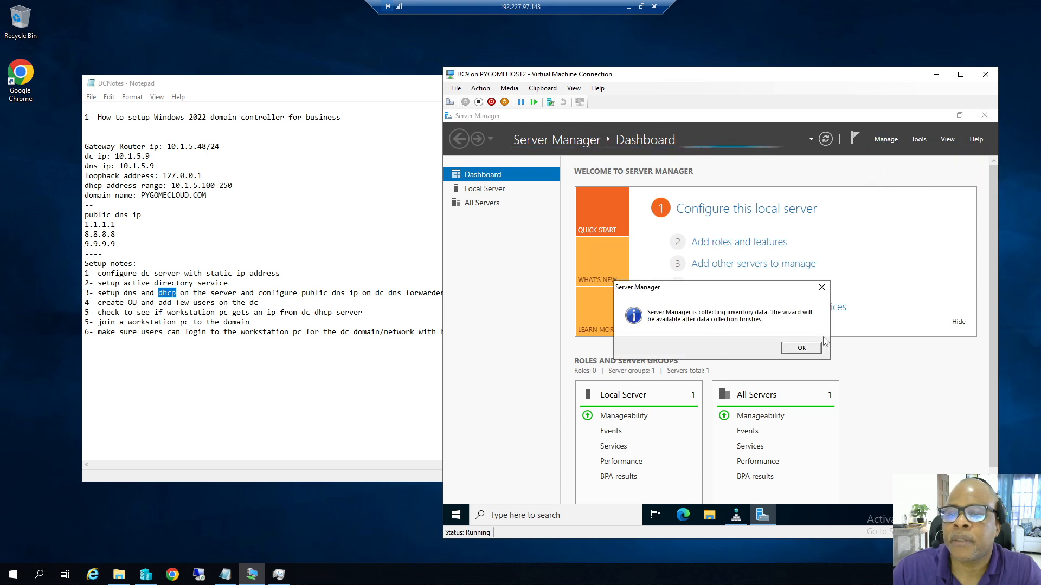
left_click(806, 348)
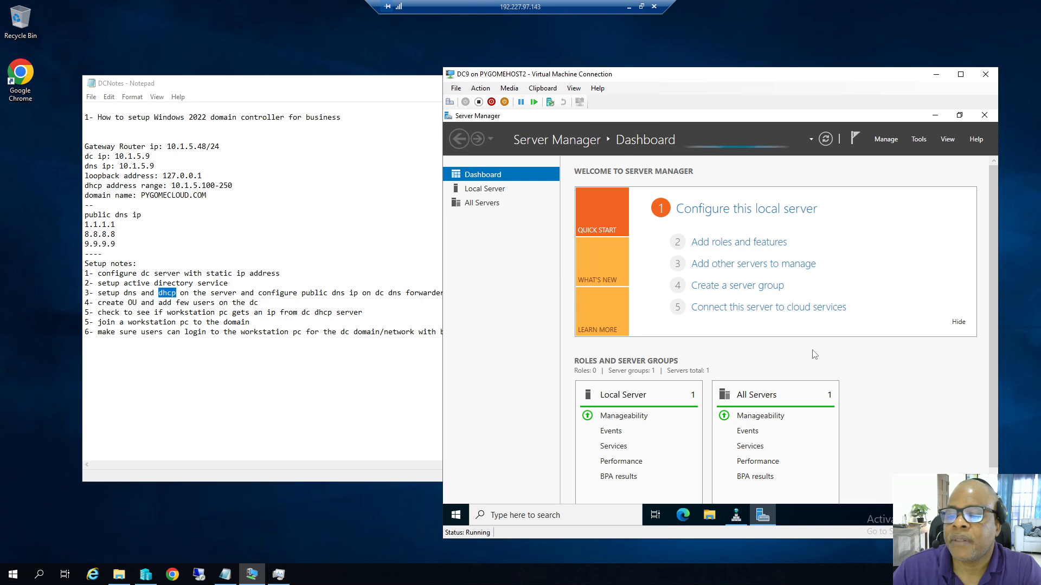
left_click(880, 143)
left_click(890, 156)
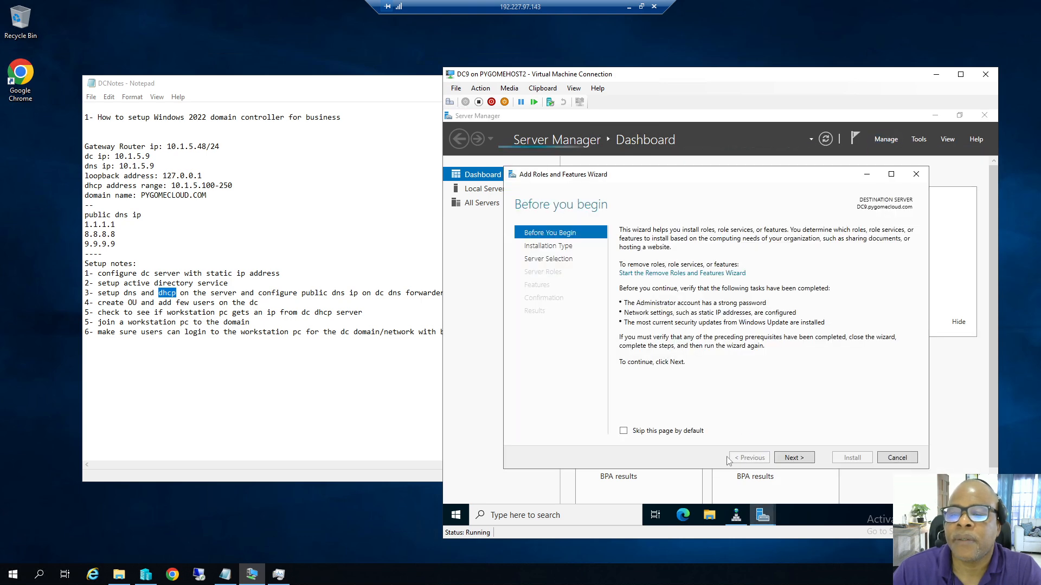
left_click(794, 458)
Select the DHCP Server role with its management tools and allow automatic restart.
left_click(794, 458)
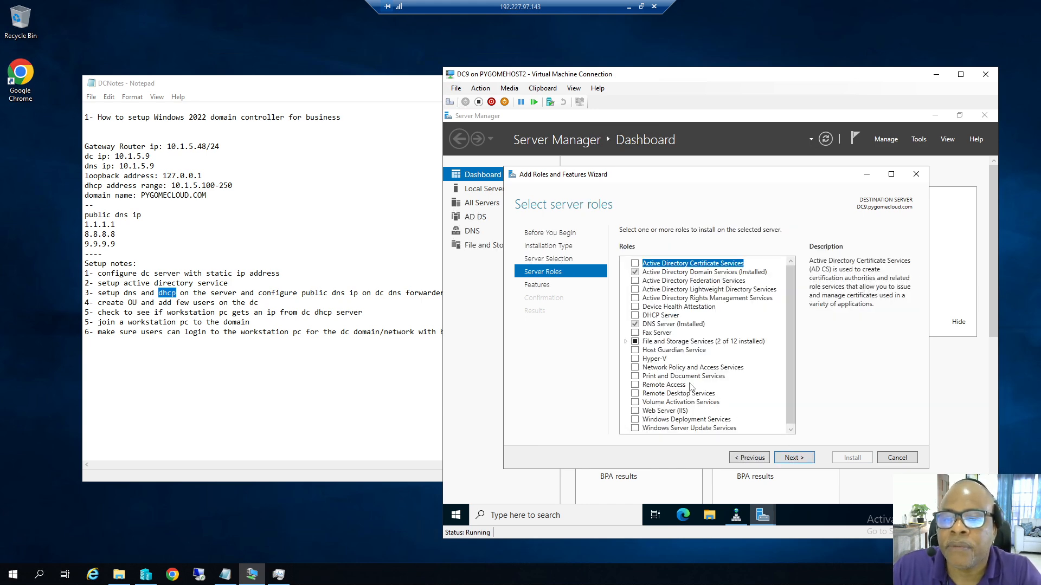
left_click(636, 316)
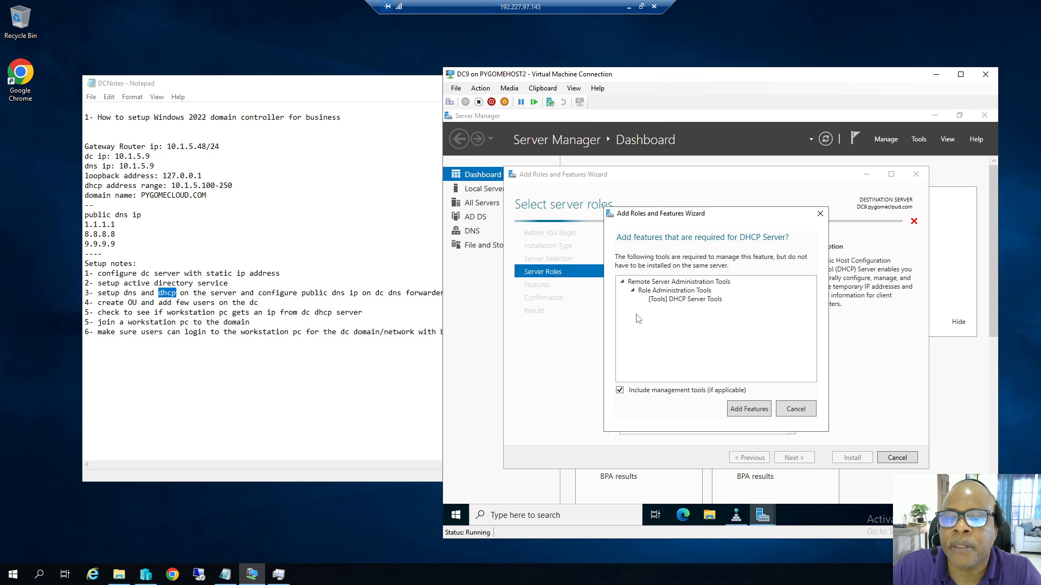
left_click(743, 406)
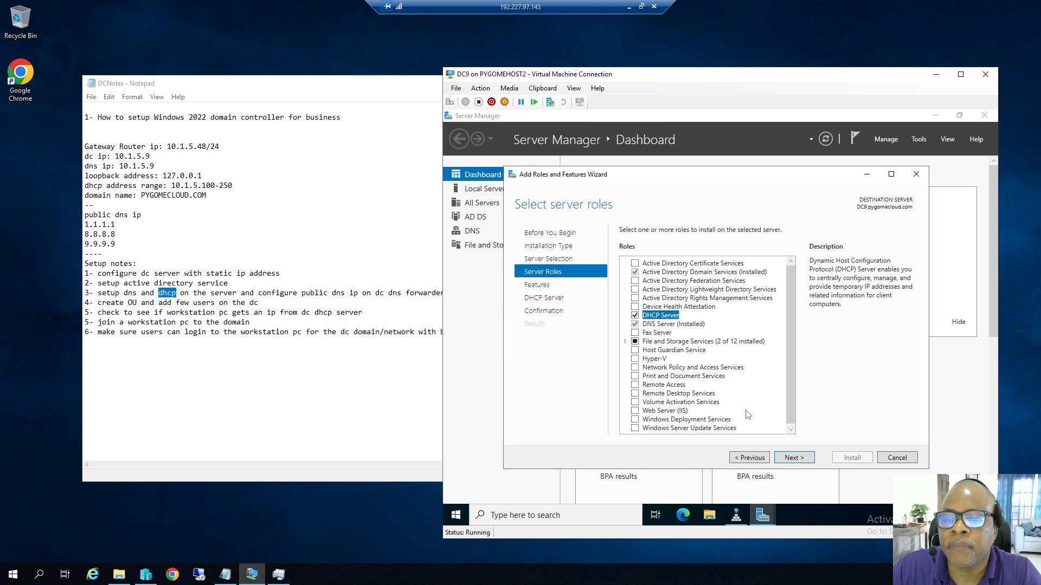
left_click(798, 460)
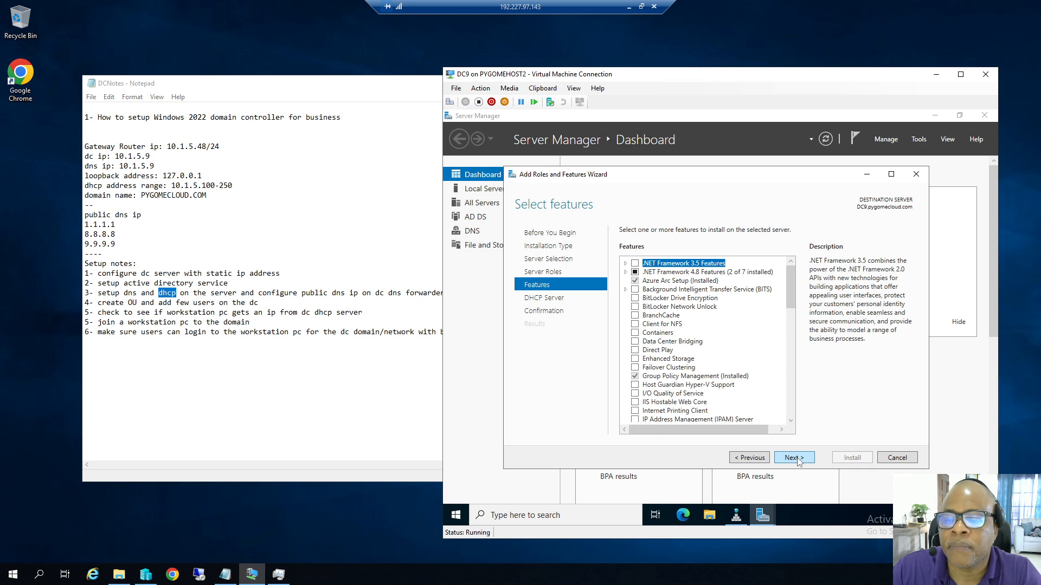
left_click(798, 460)
left_click(798, 459)
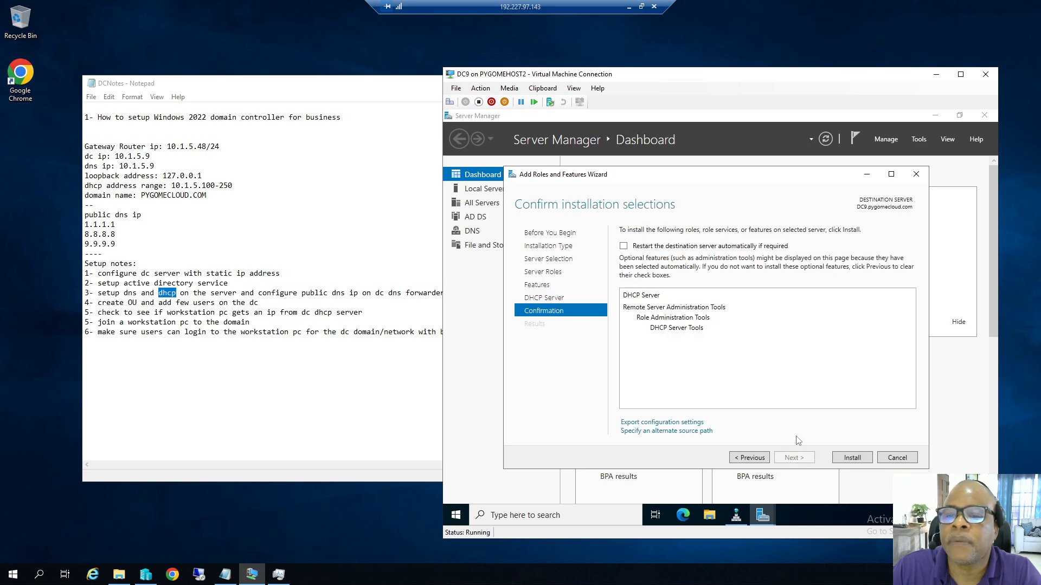
left_click(623, 247)
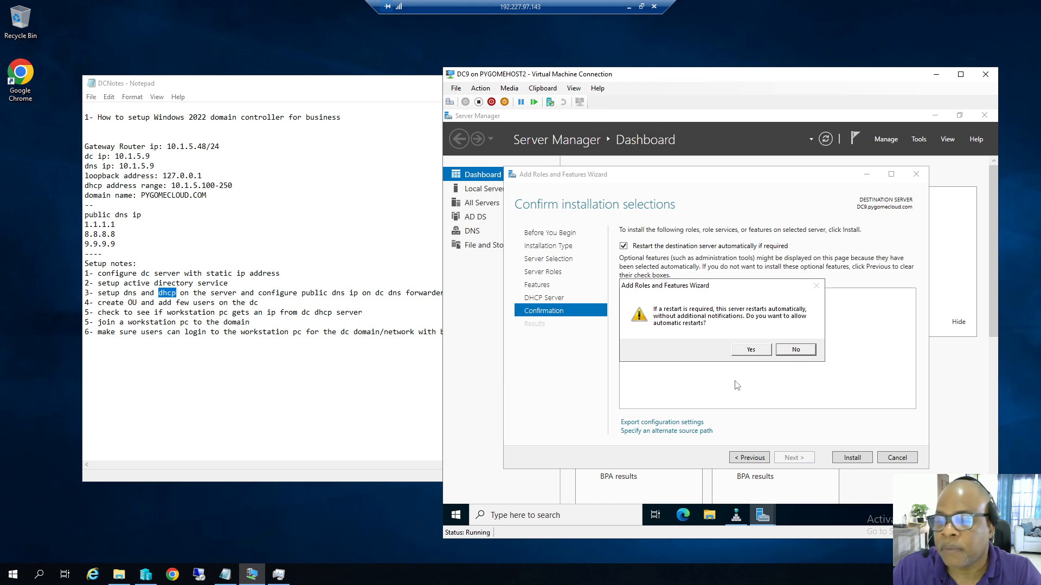
left_click(744, 351)
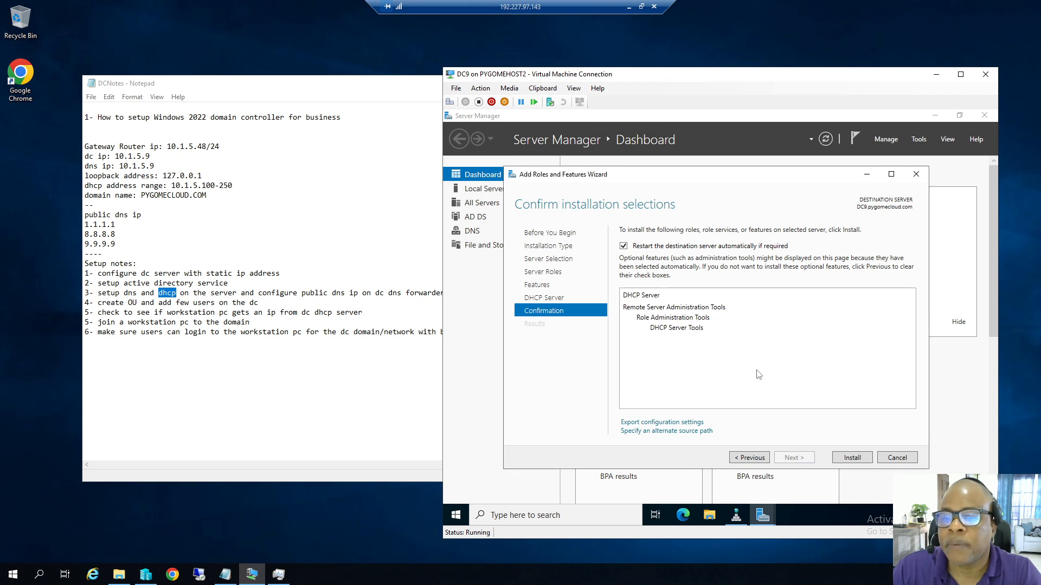
Install the DHCP Server role on DC9 and close the wizard when it succeeds.
left_click(852, 458)
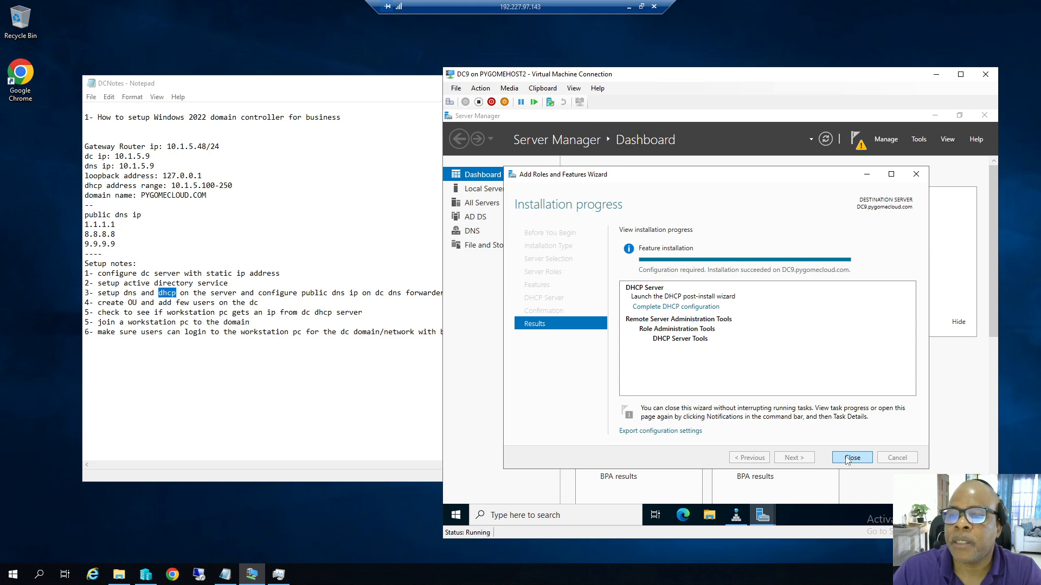
left_click(851, 458)
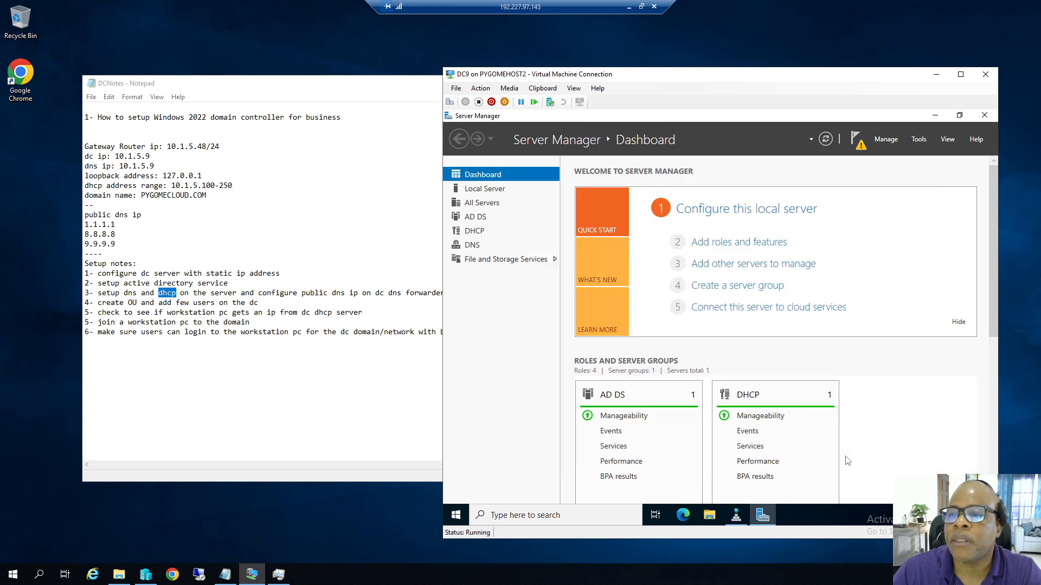
Complete the DHCP post-install configuration, creating the DHCP security groups and authorizing DC9 in AD DS.
left_click(865, 145)
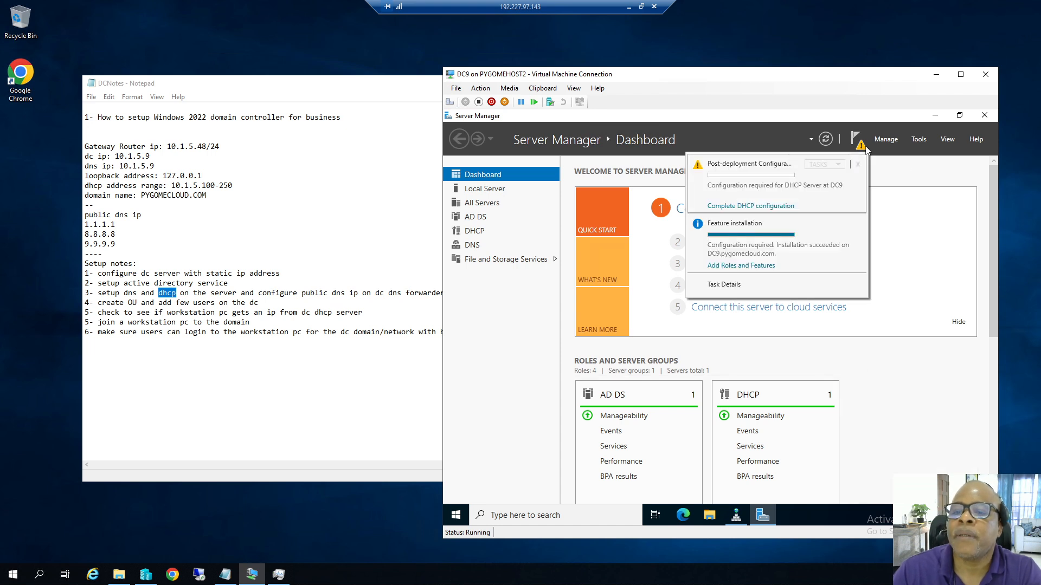
left_click(770, 207)
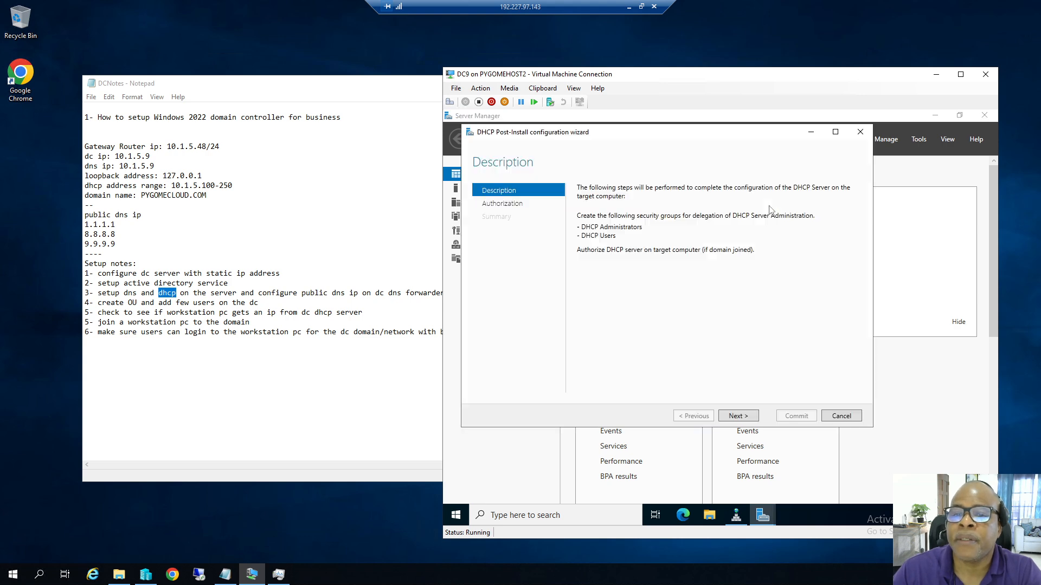
left_click(748, 415)
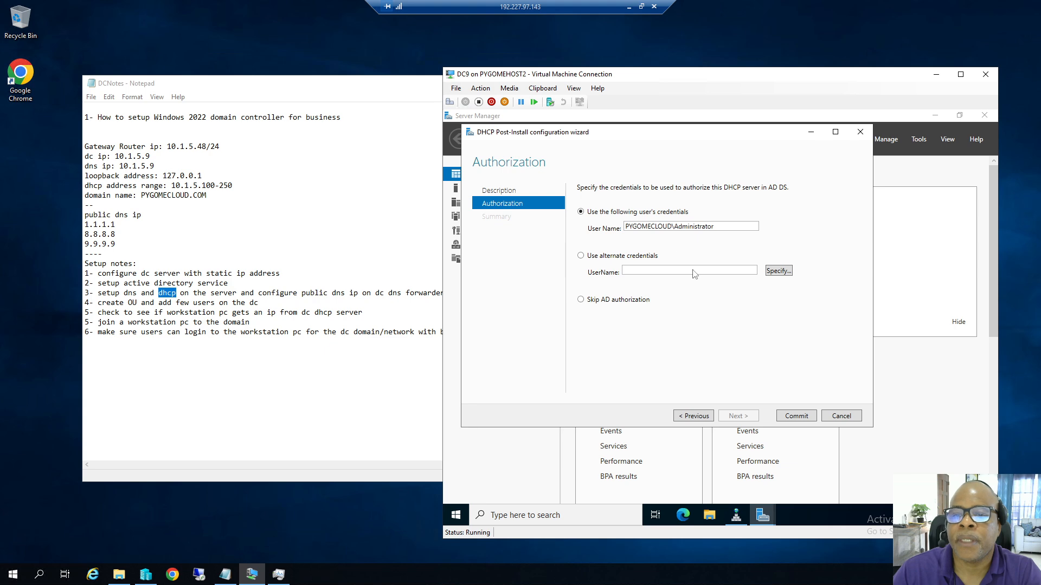
left_click(791, 421)
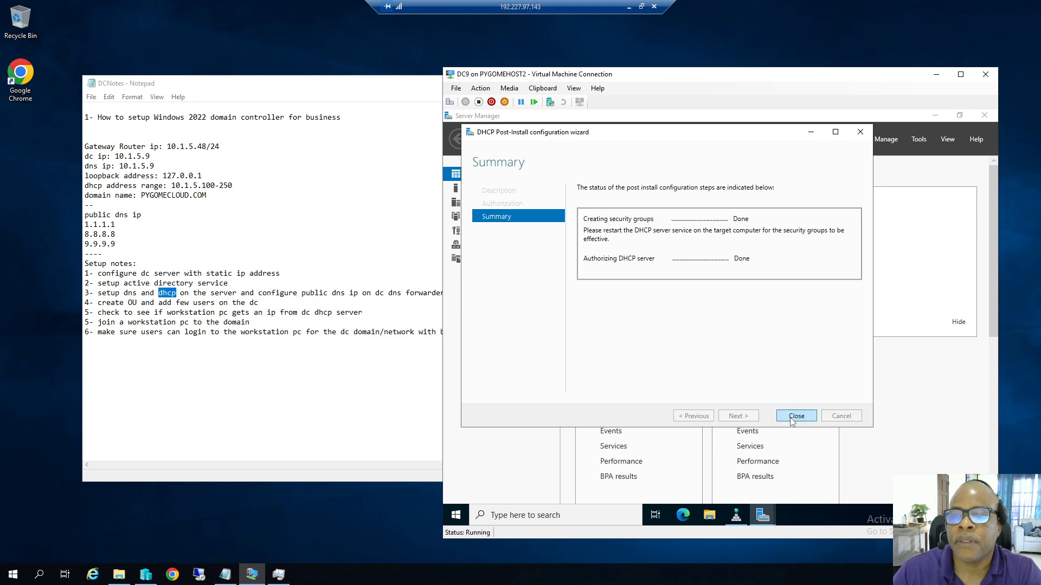
left_click(792, 420)
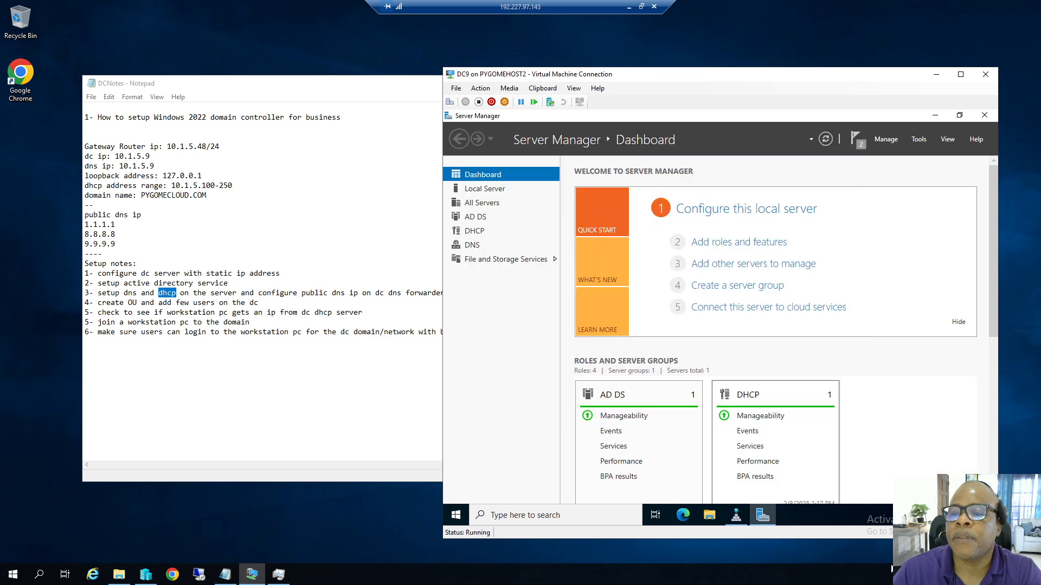
Open the DHCP console and bring up Configure Options for dc9.pygomecloud.com's IPv4 Server Options.
left_click(919, 141)
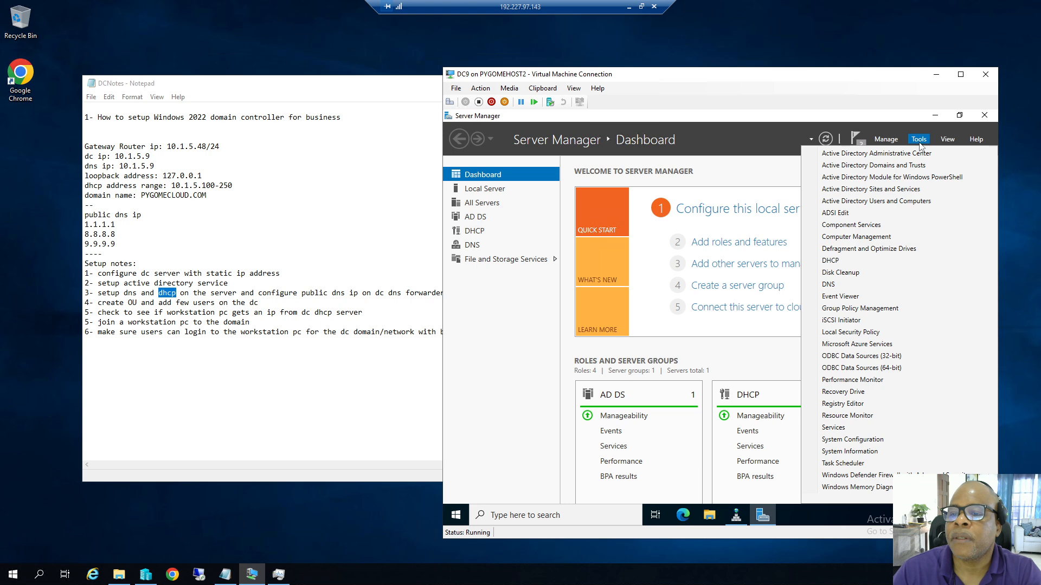
left_click(830, 262)
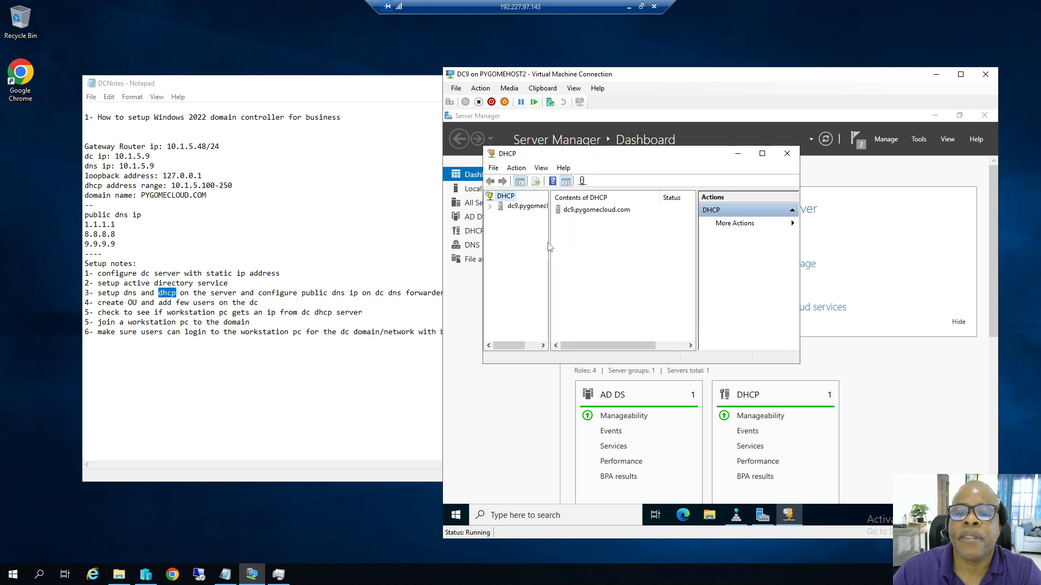
left_click_drag(549, 241, 578, 241)
left_click(490, 207)
left_click(500, 217)
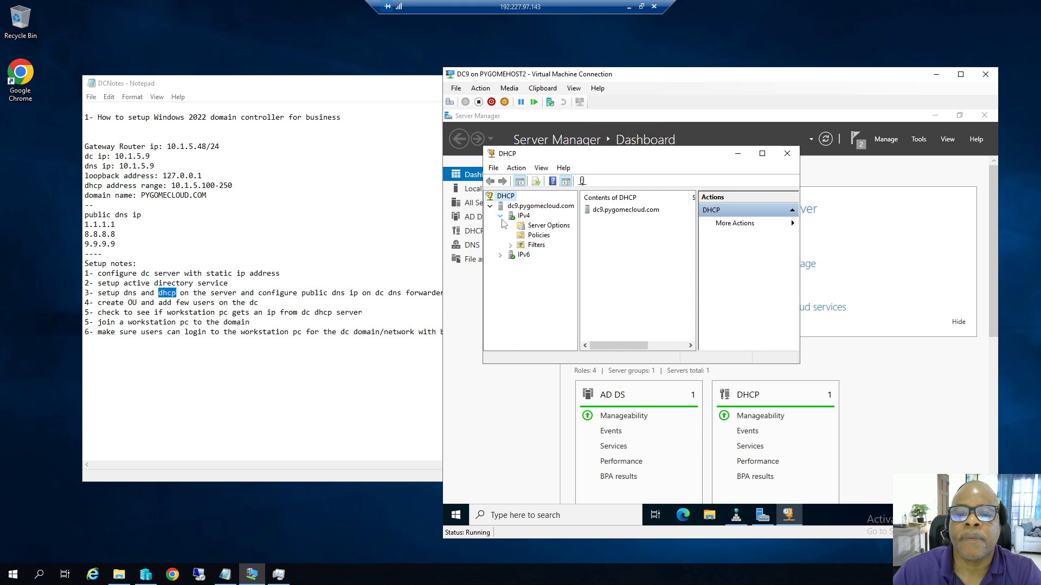
left_click(541, 226)
right_click(539, 227)
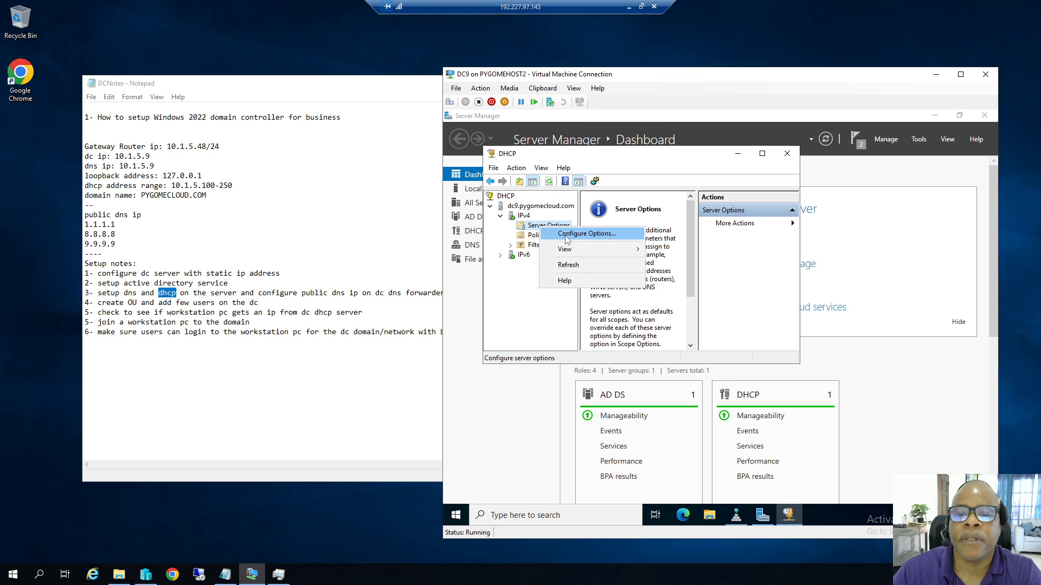
left_click(566, 234)
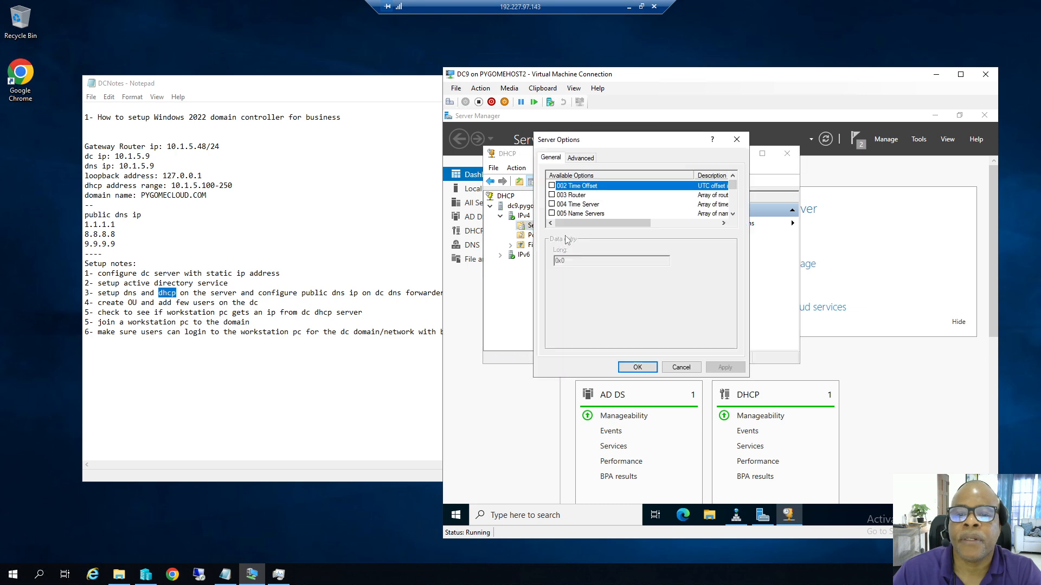
Enable option 003 Router with gateway address 10.1.5.48.
left_click(552, 195)
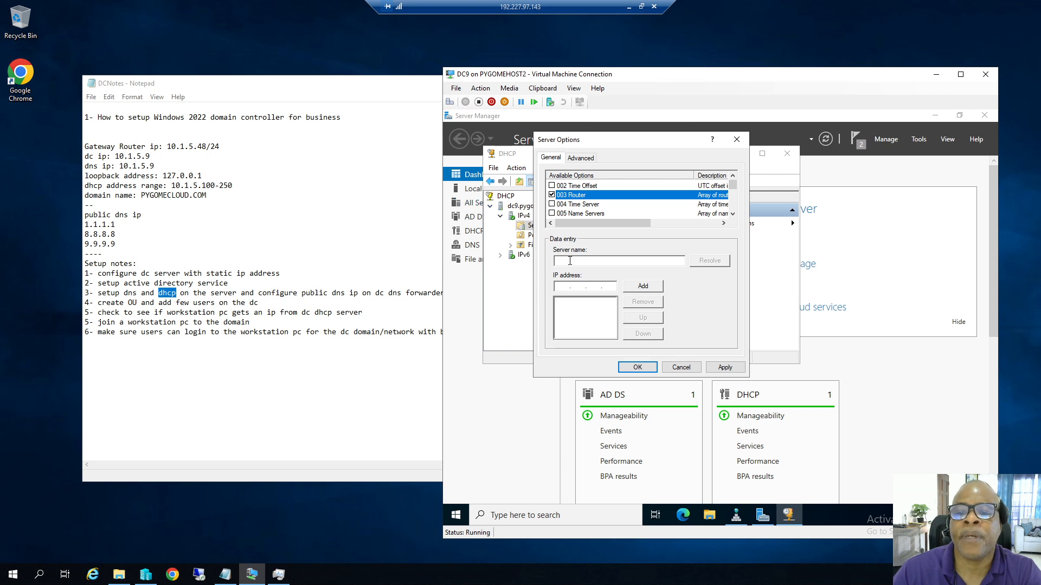
left_click(564, 288)
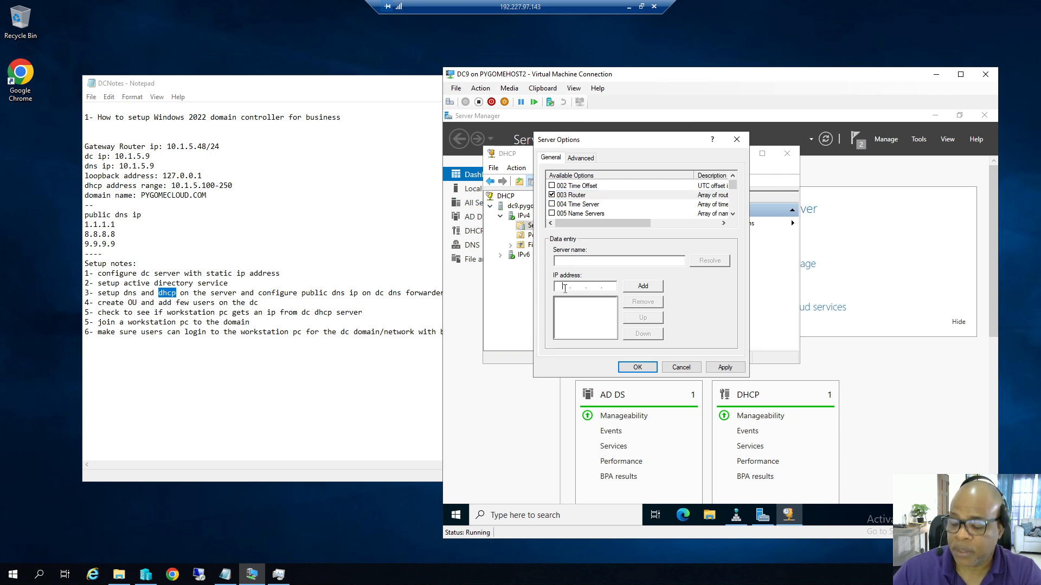
type("10 ")
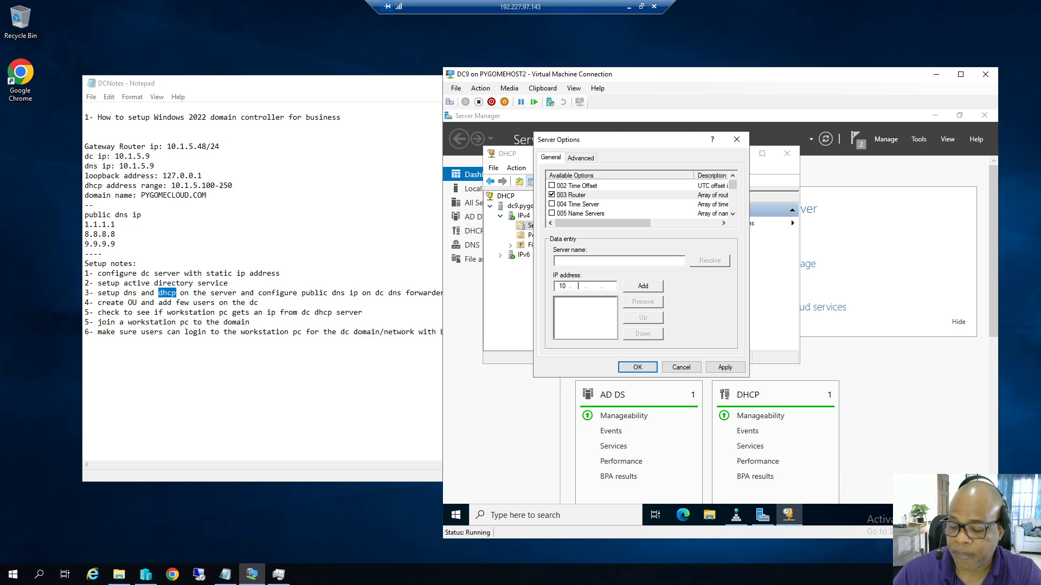
type(". 1 . 5 . ")
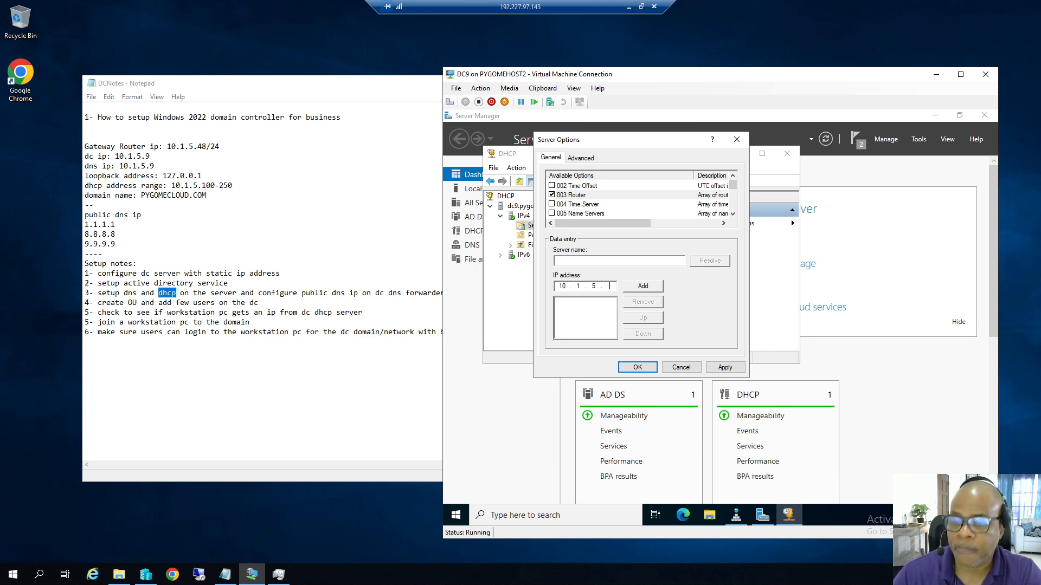
type("48")
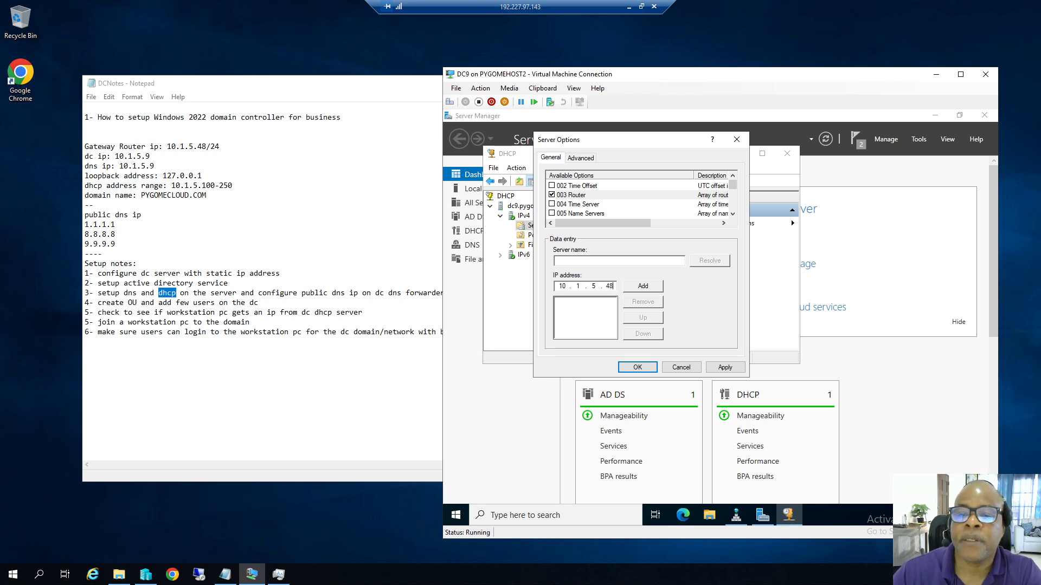
left_click(642, 287)
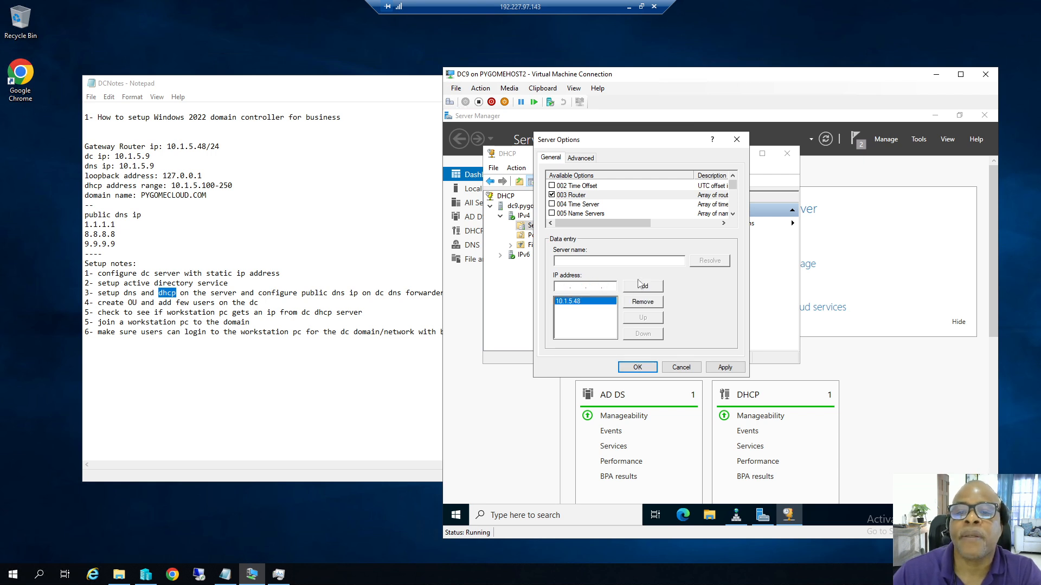
left_click(732, 215)
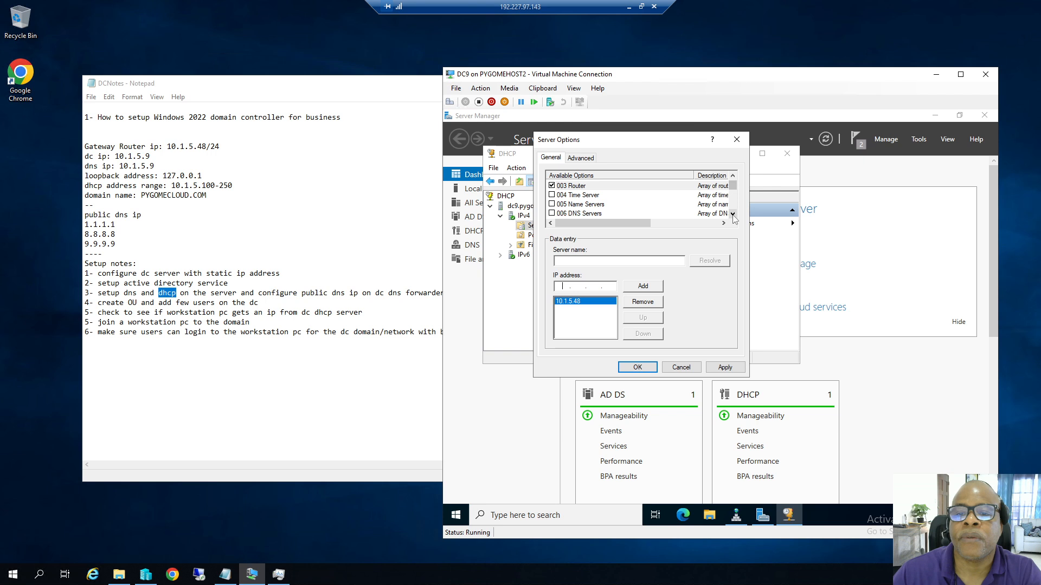
Enable 006 DNS Servers, resolving pygomecloud.com and adding 10.1.5.9 as the DNS server.
left_click(552, 213)
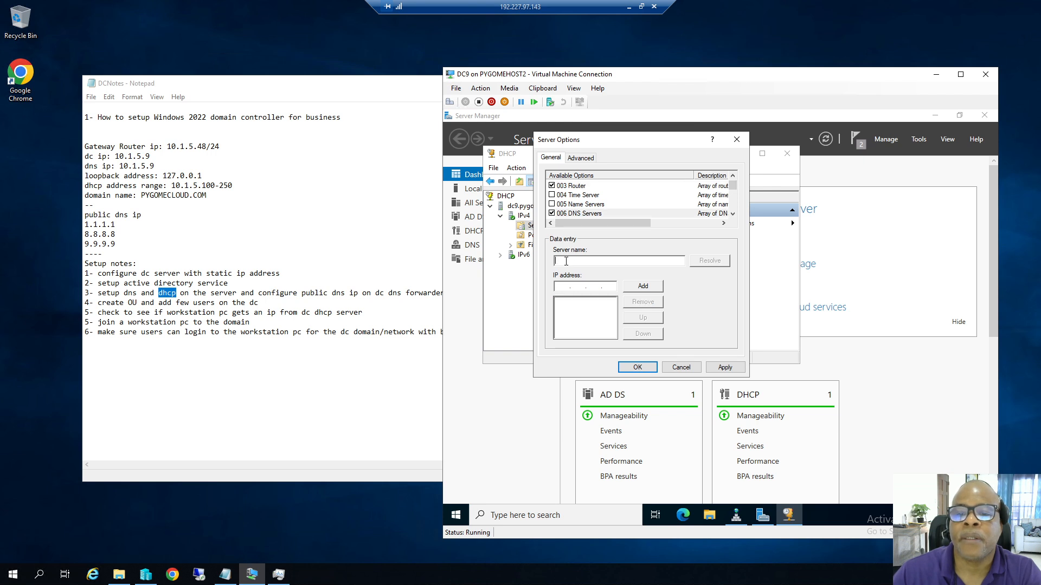
type("pygomecloud.com")
left_click(699, 262)
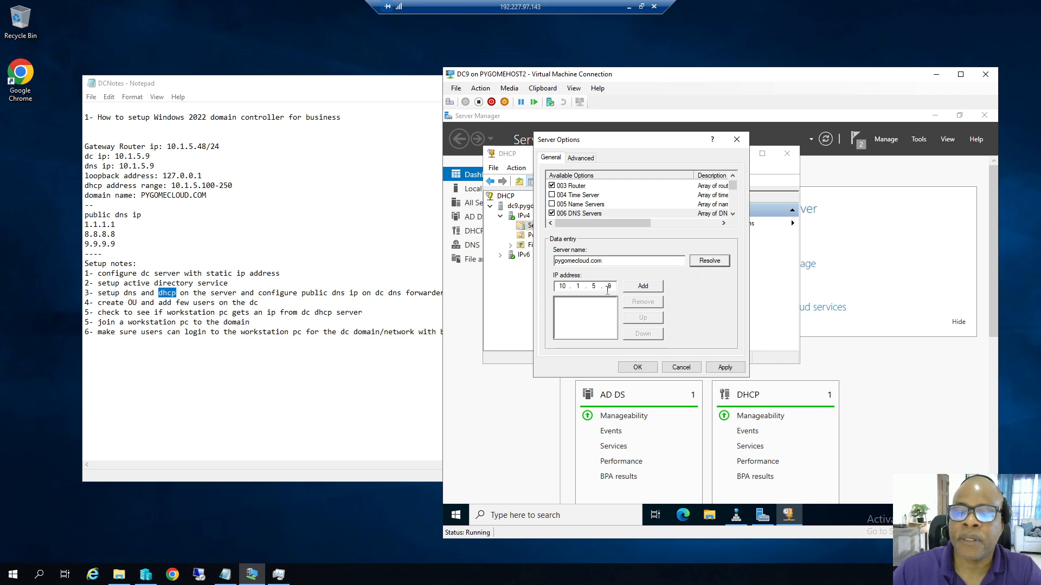
left_click(641, 287)
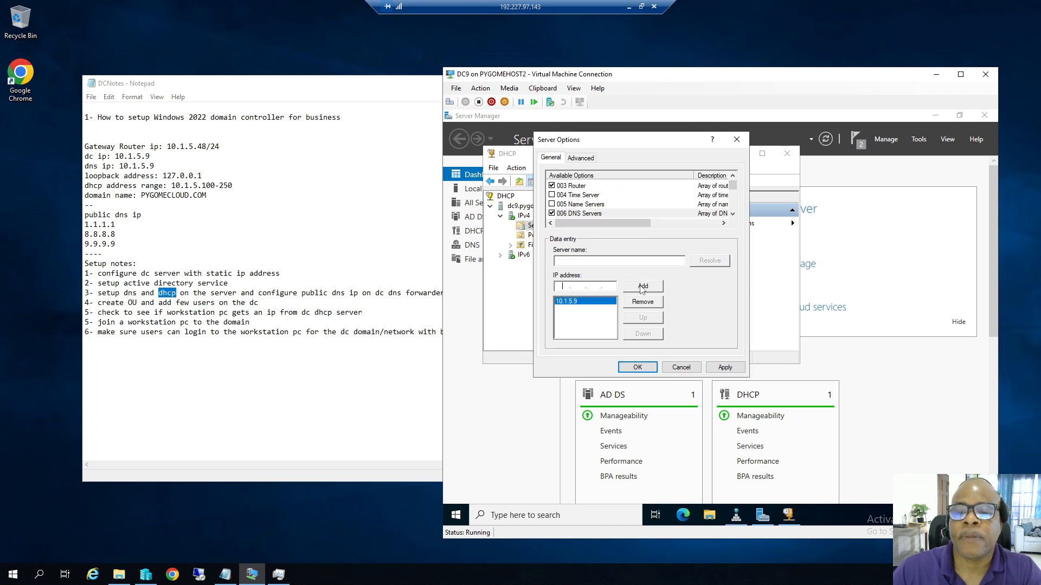
left_click(733, 215)
left_click(732, 215)
left_click(733, 215)
left_click(733, 215)
left_click(732, 215)
left_click(733, 214)
left_click(732, 215)
left_click(732, 215)
left_click(733, 215)
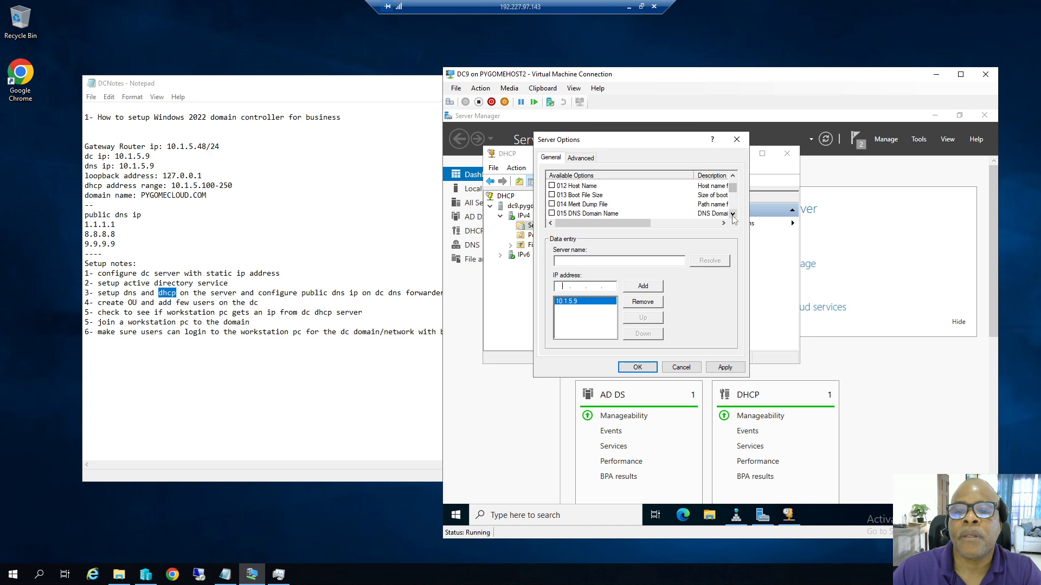
Enable 015 DNS Domain Name and apply the server options.
left_click(551, 214)
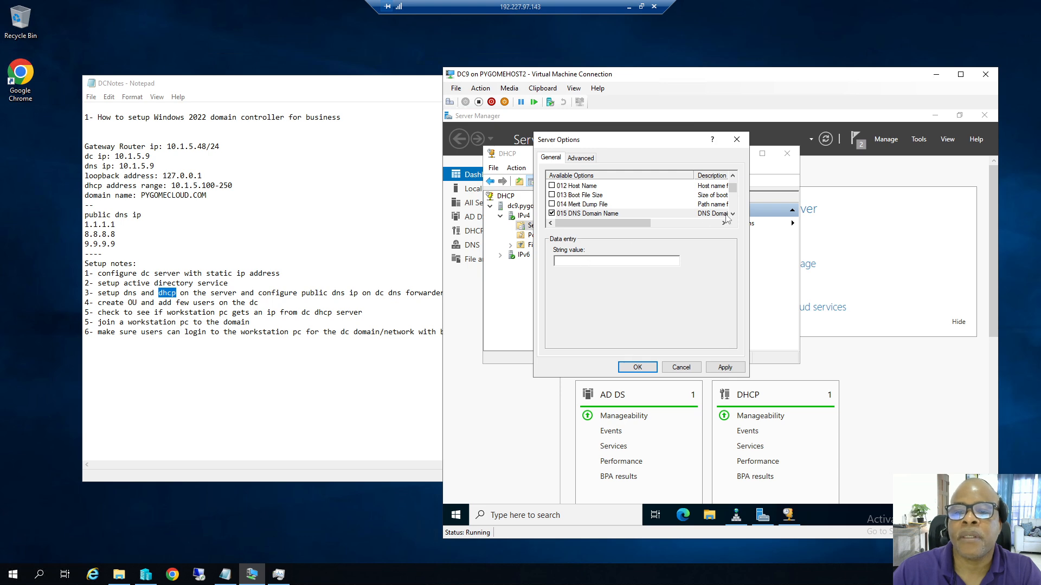
mouse_move(733, 193)
left_mouse_down()
mouse_move(734, 185)
mouse_move(739, 194)
left_mouse_up()
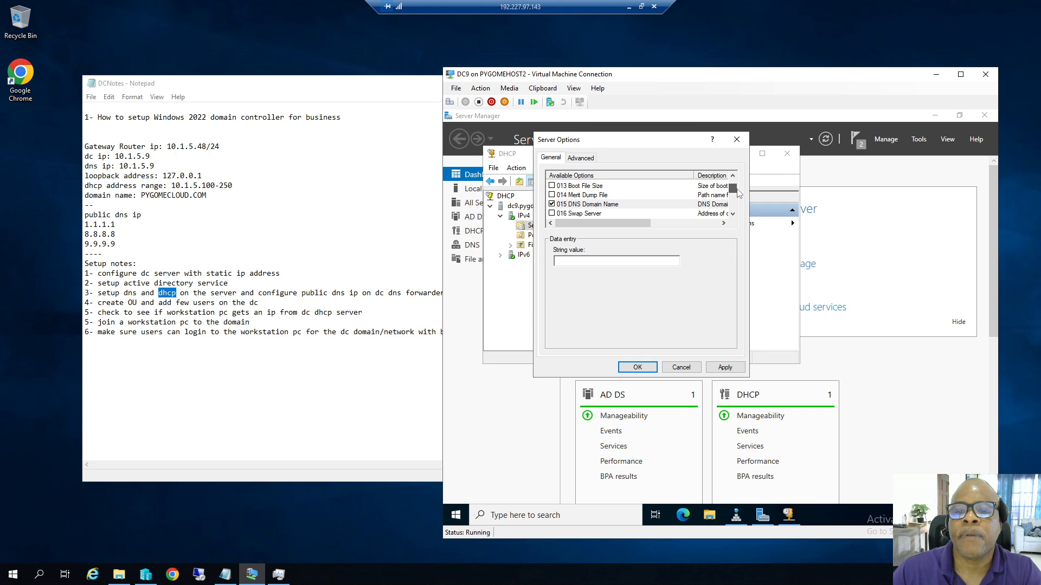
left_click(725, 368)
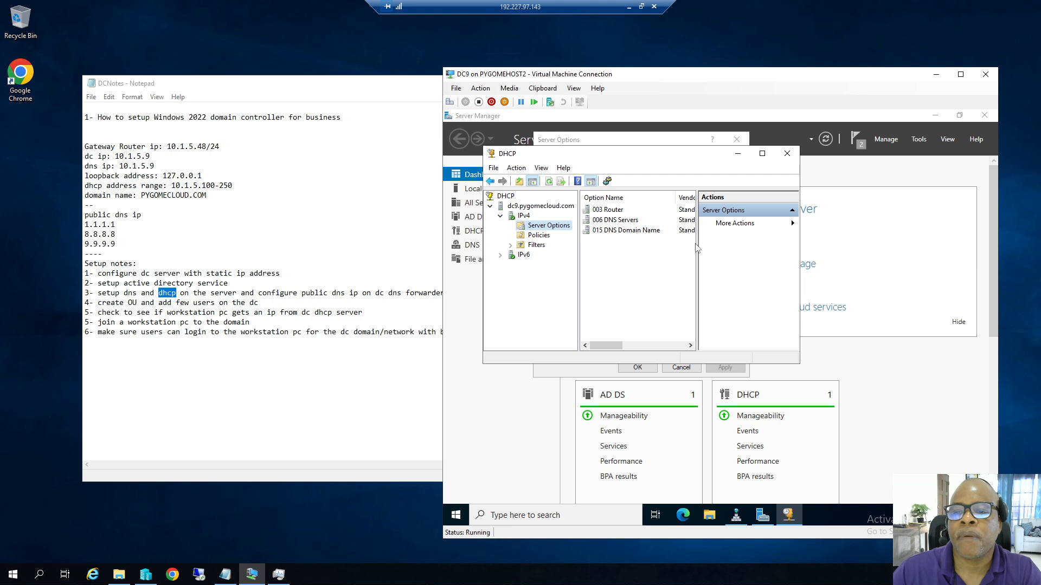
Uncheck 015 DNS Domain Name in Server Options, then apply and close the dialog.
left_click_drag(698, 245, 751, 247)
left_click_drag(655, 344, 632, 343)
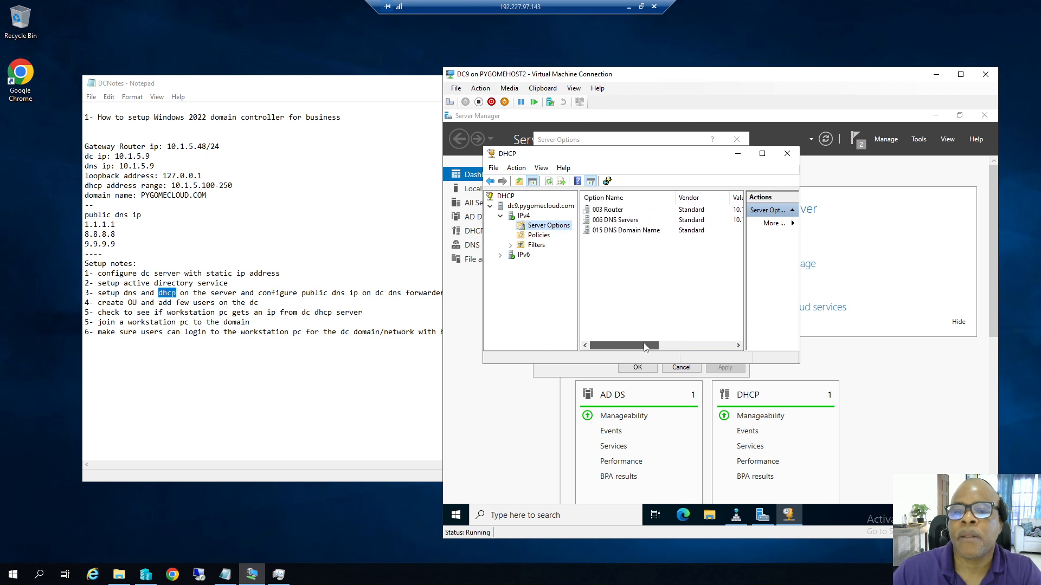
double_click(632, 232)
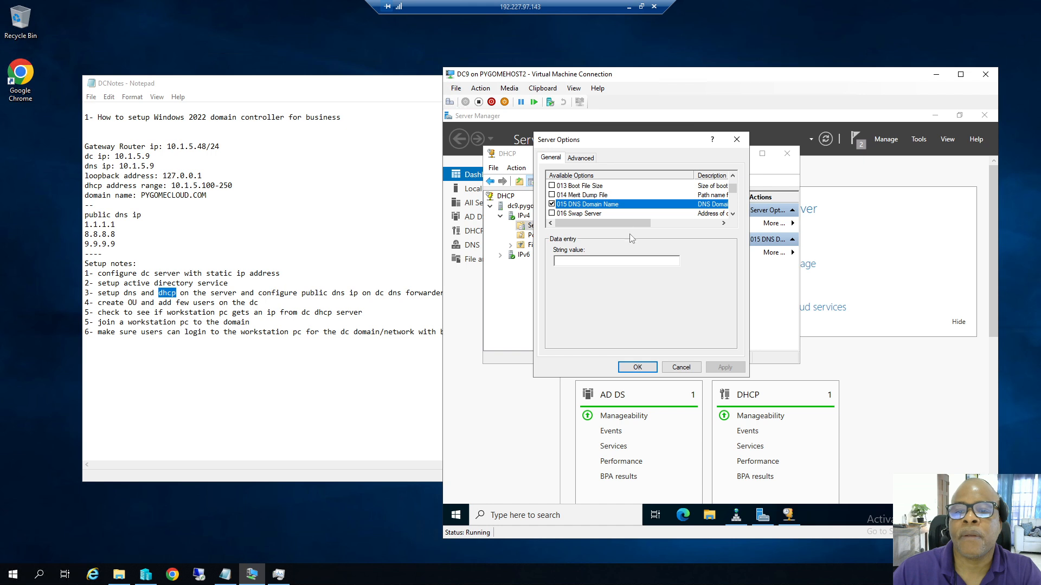
left_click(552, 205)
left_click(721, 368)
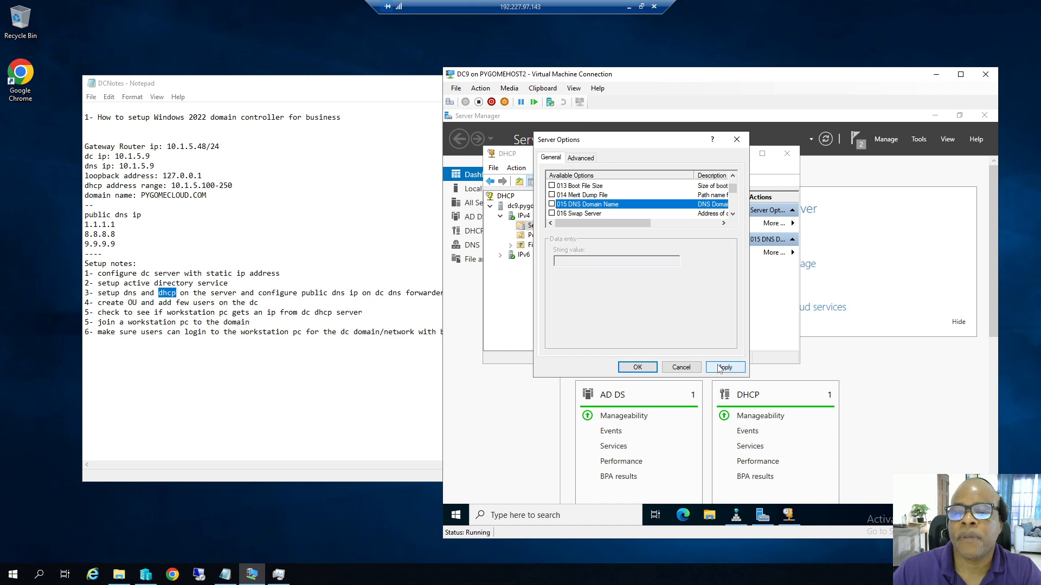
left_click(647, 367)
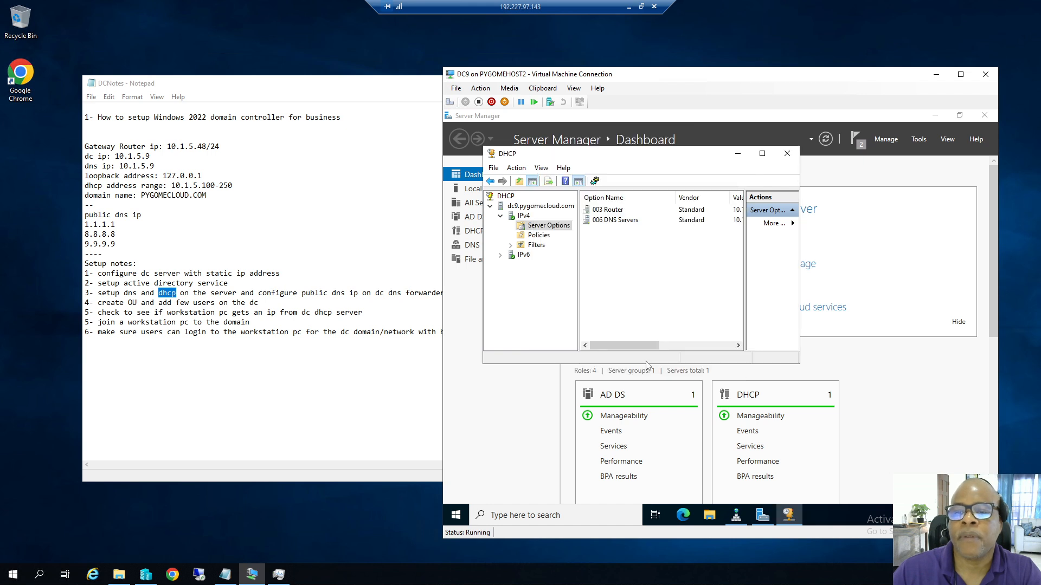
Bring up the IPv4 node's context menu and launch the New Scope wizard.
right_click(538, 210)
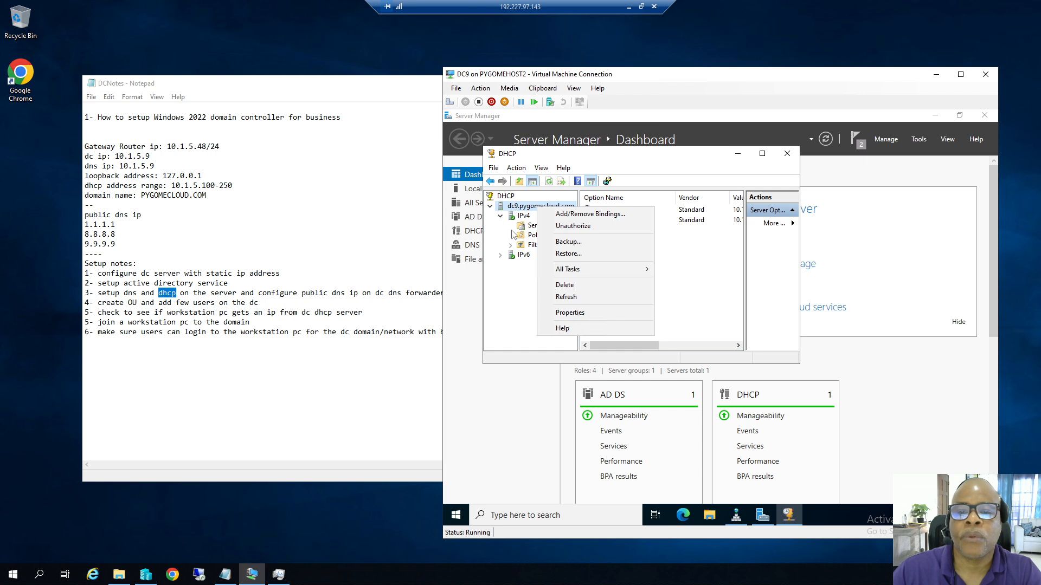
right_click(524, 219)
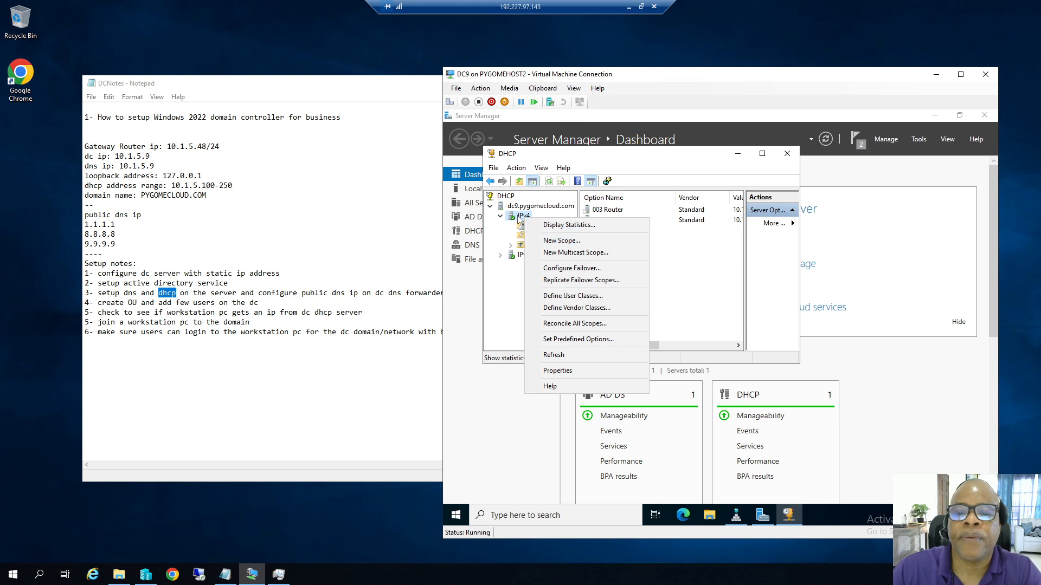
left_click(562, 240)
Name the new scope 'DHCP SERVER' and enter 10.1.5.100 as its start IP address.
left_click(708, 358)
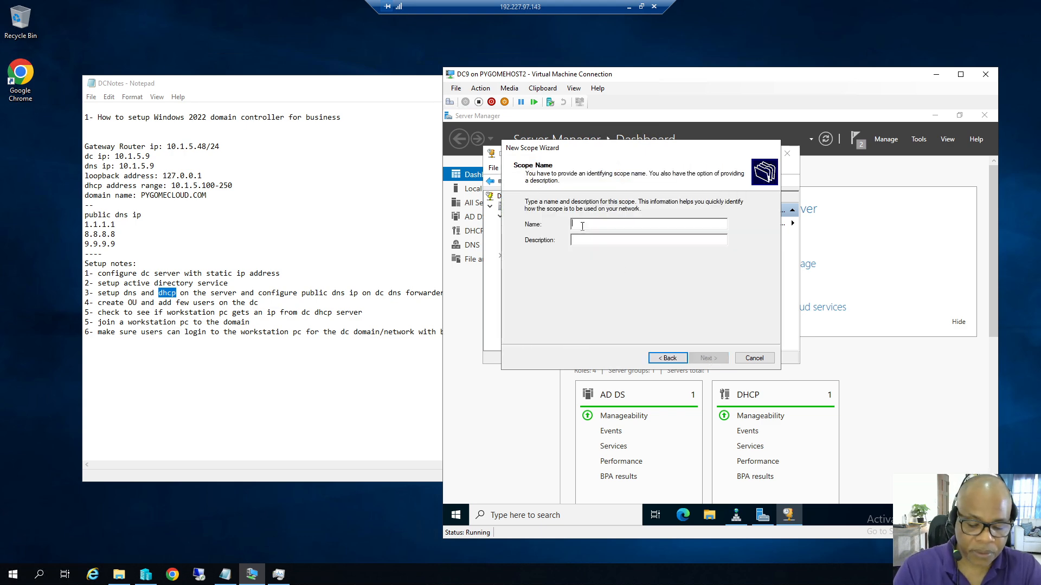
type("DHC")
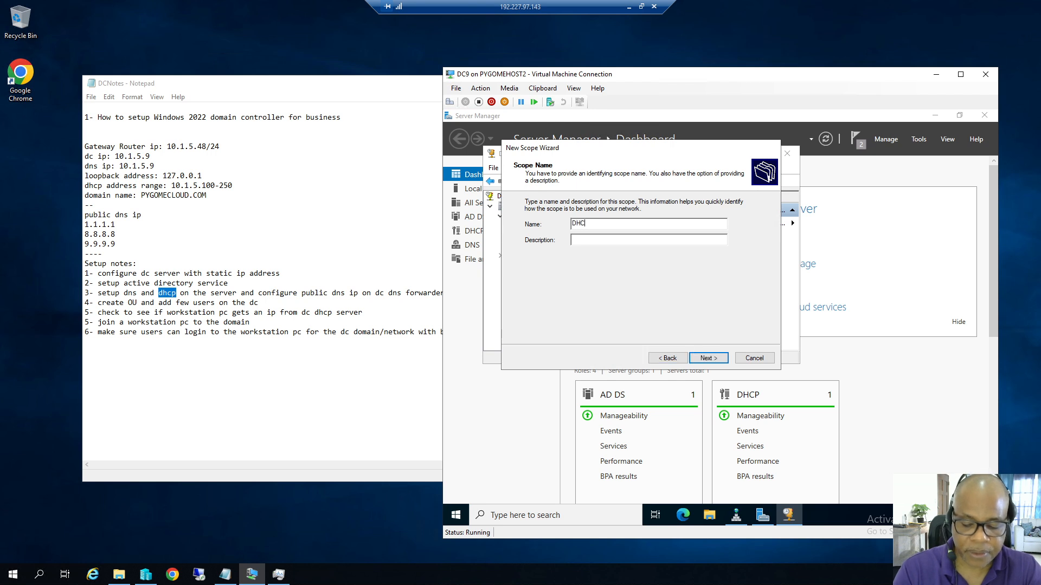
type("P SERVER")
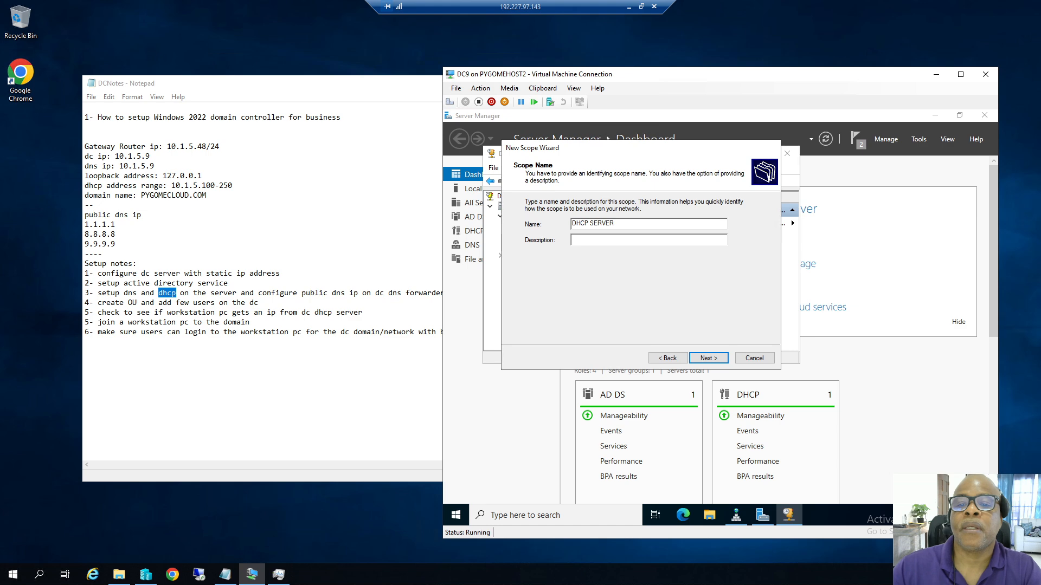
left_click(708, 358)
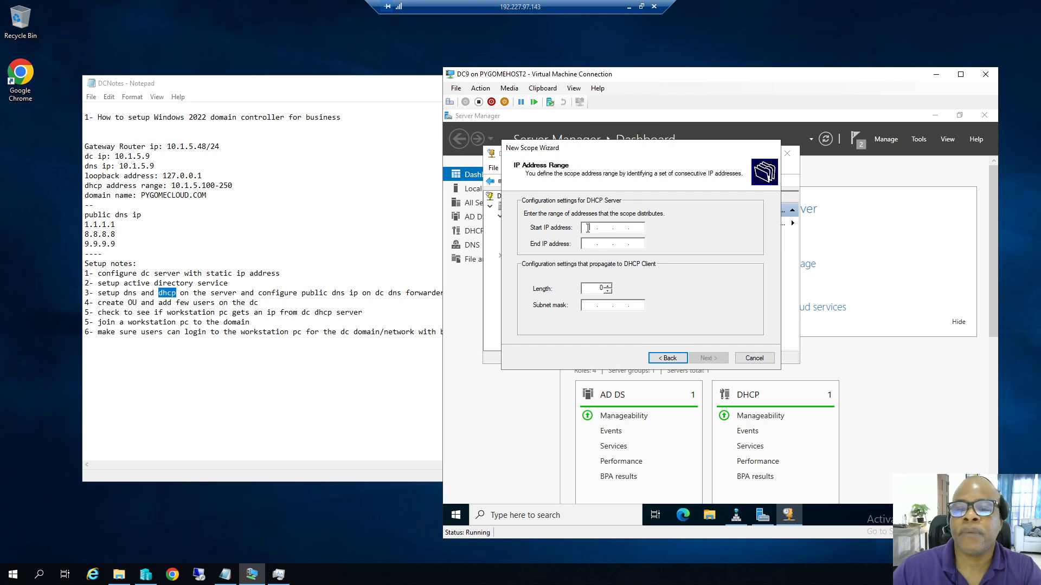
type("10")
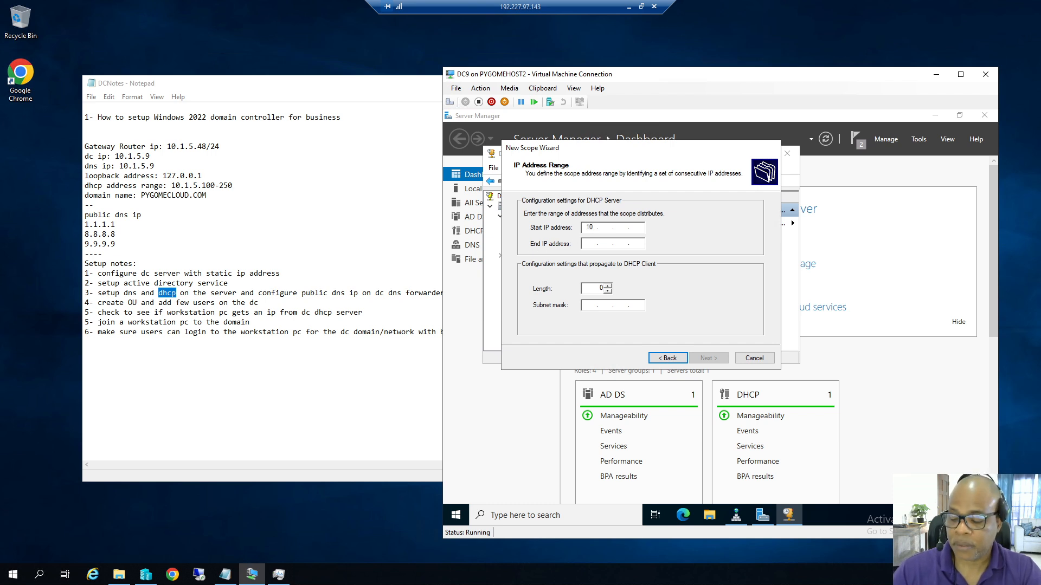
type(".1.5.100")
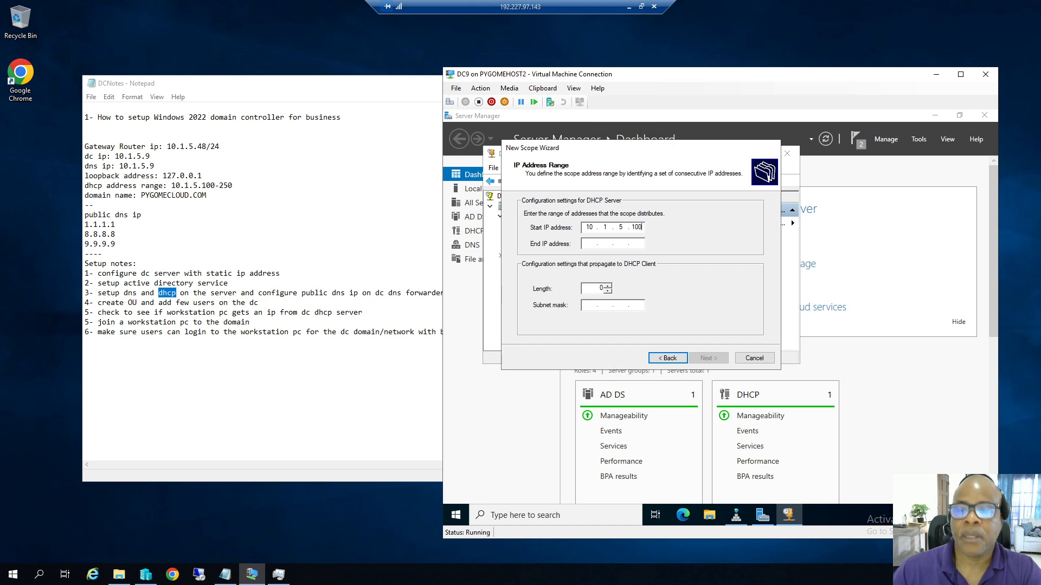
key("Tab")
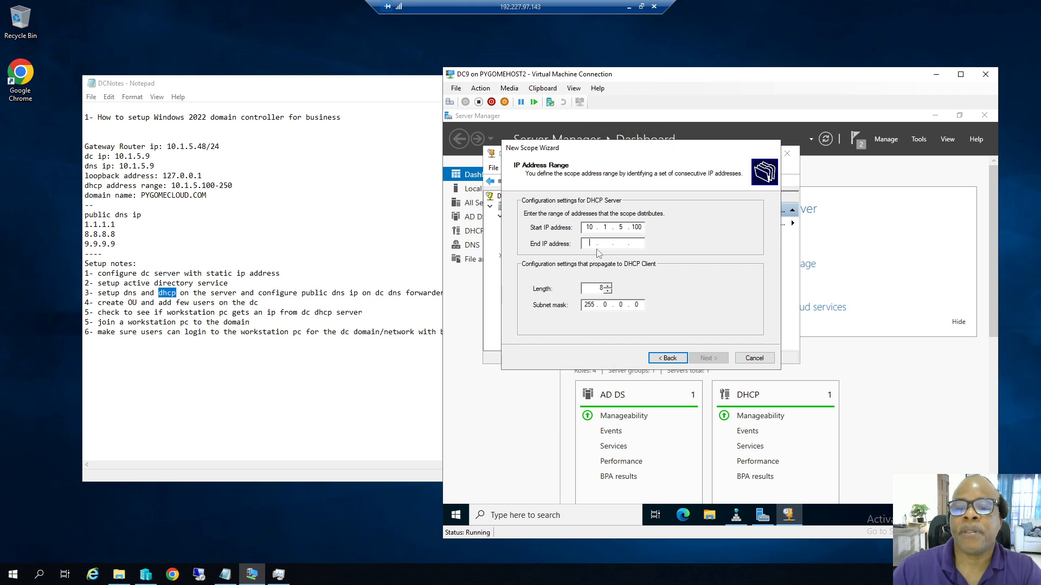
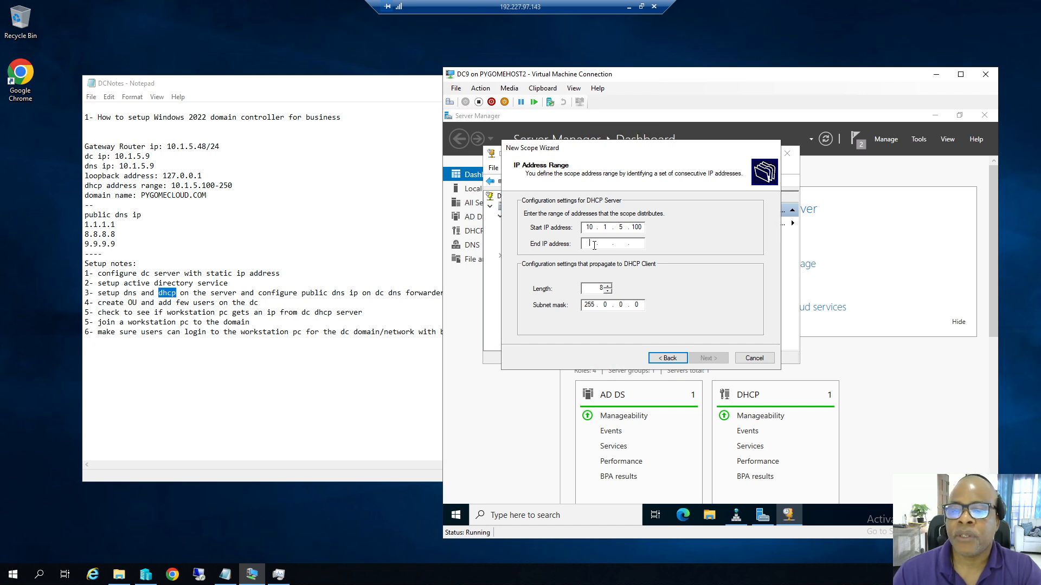
Set the scope's end IP to 10.1.5.250 and its subnet mask to 255.255.255.0.
type("10.")
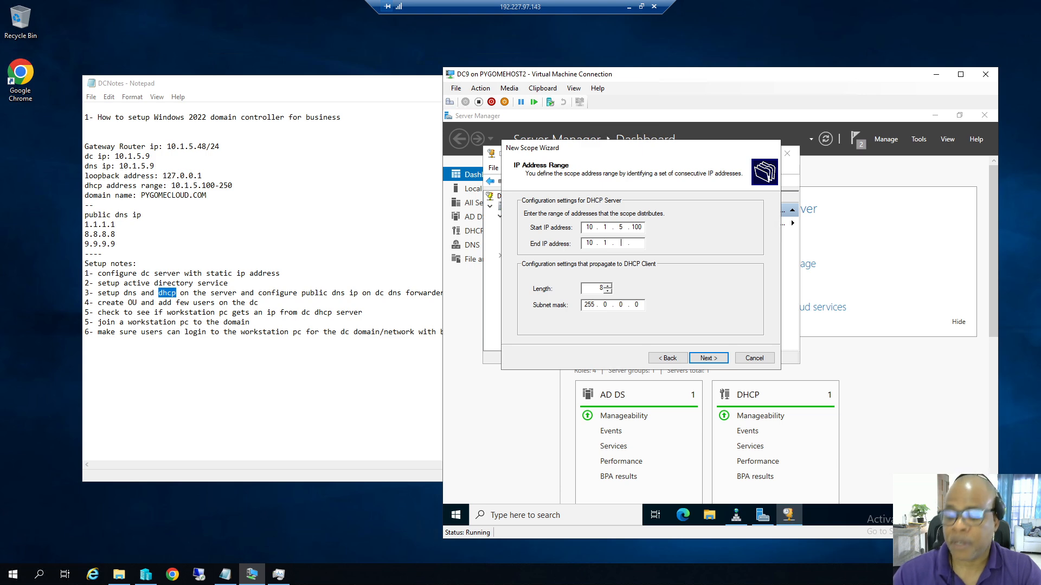
type("250")
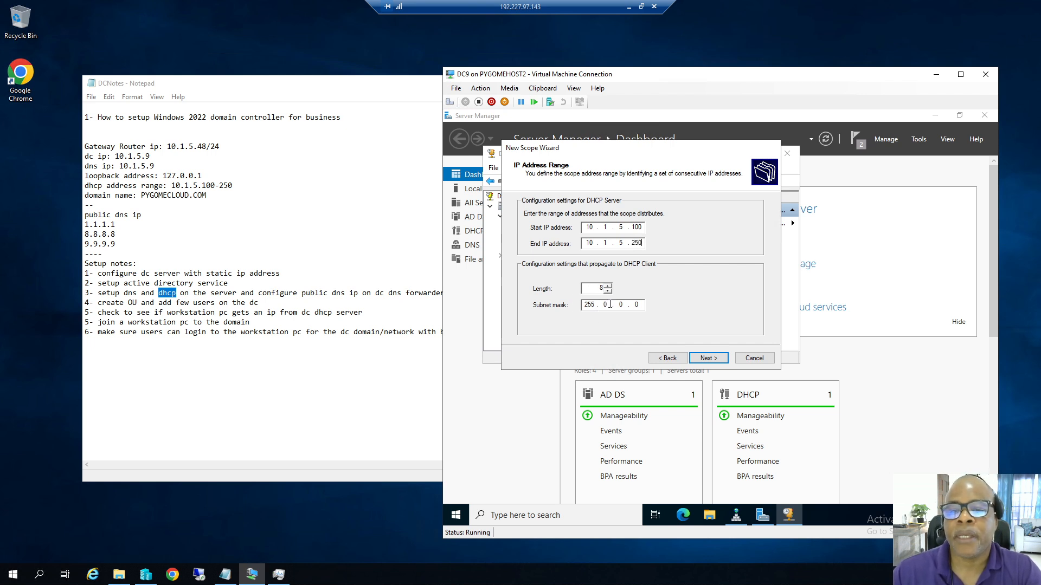
left_click(605, 305)
type("255255")
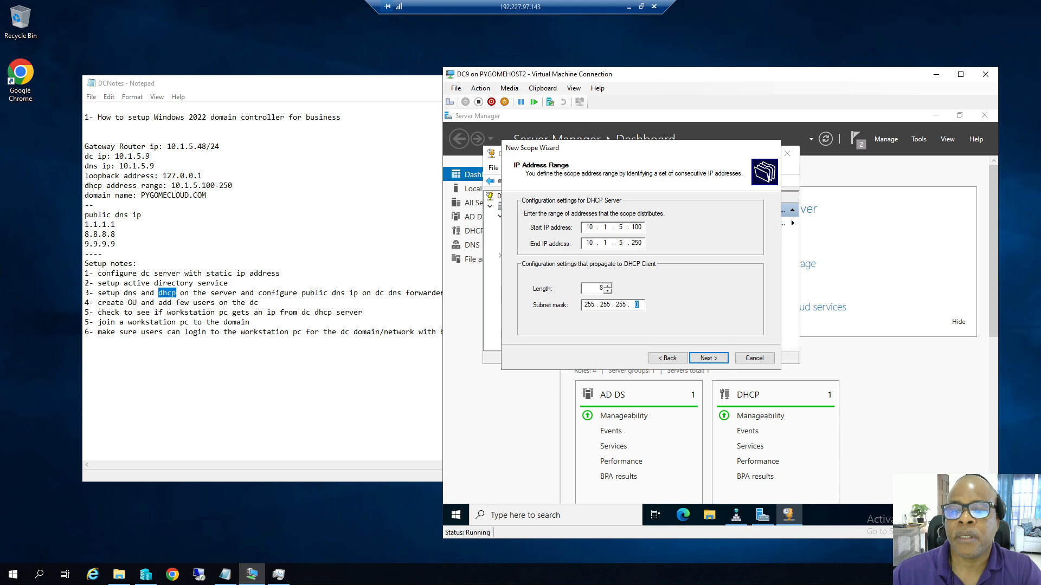
left_click(708, 358)
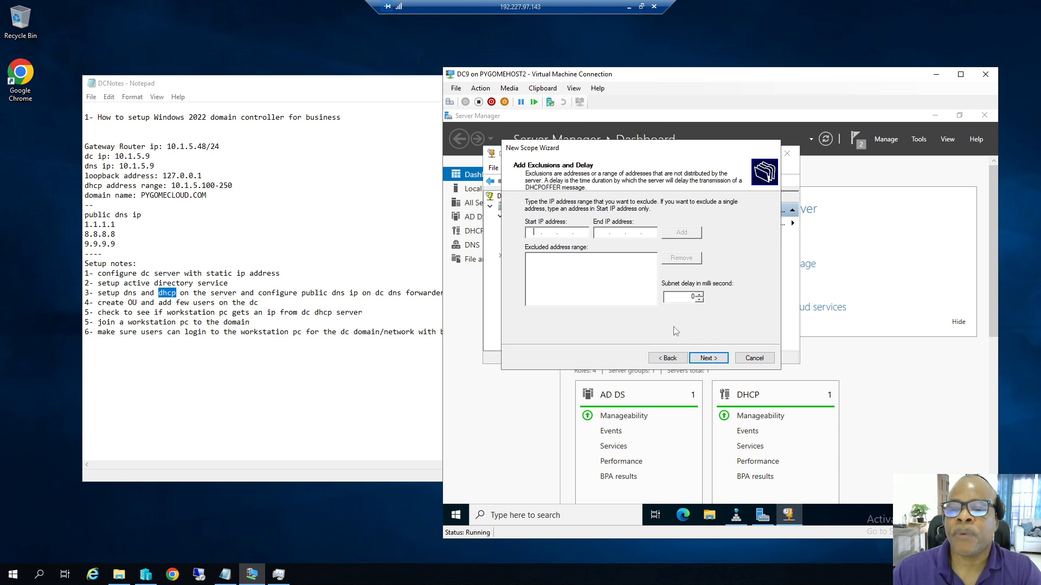
Skip exclusions, keep the default lease duration, and add router 10.1.5.48.
left_click(708, 359)
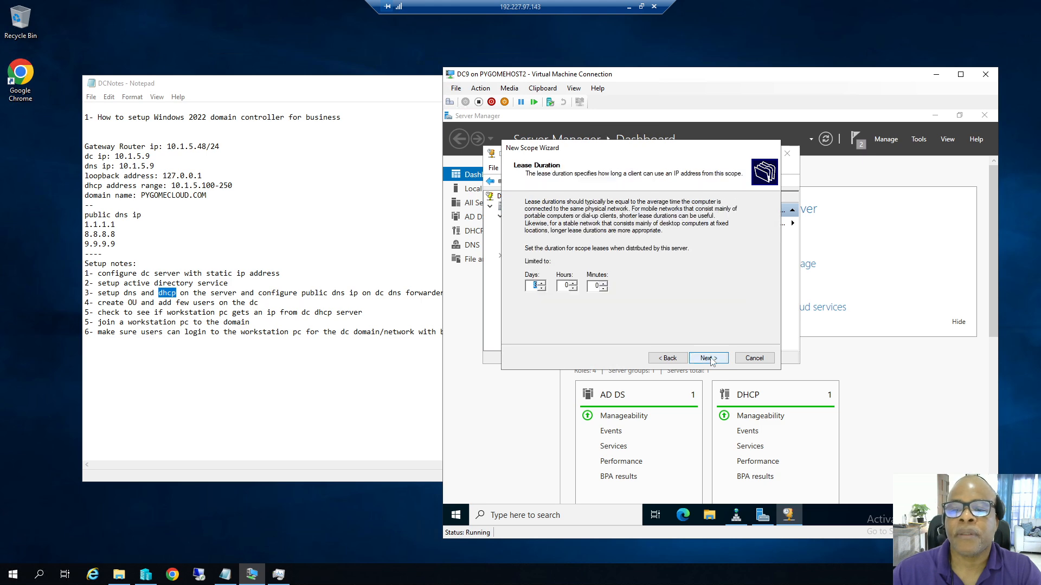
left_click(708, 358)
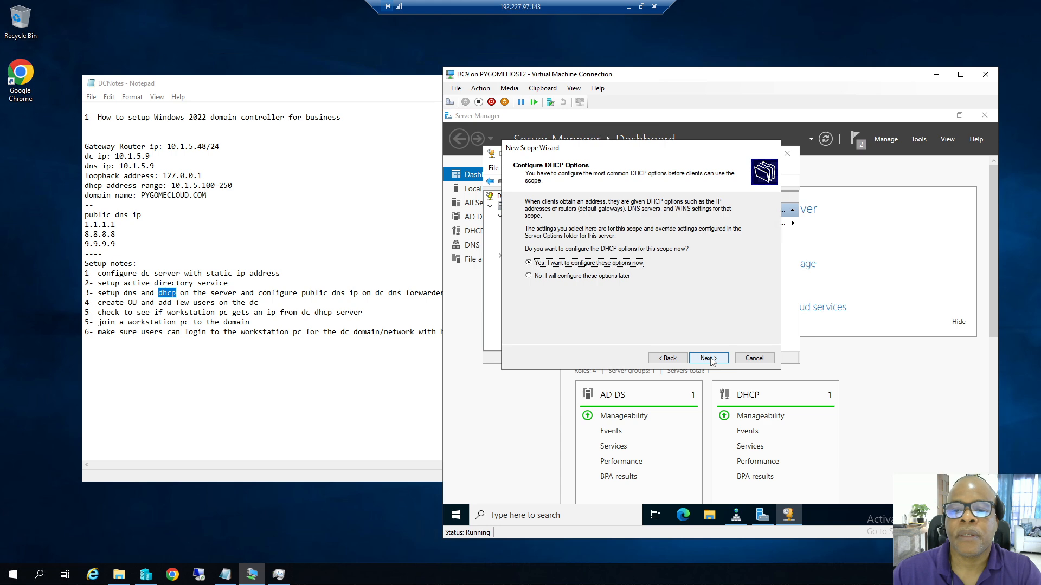
left_click(709, 358)
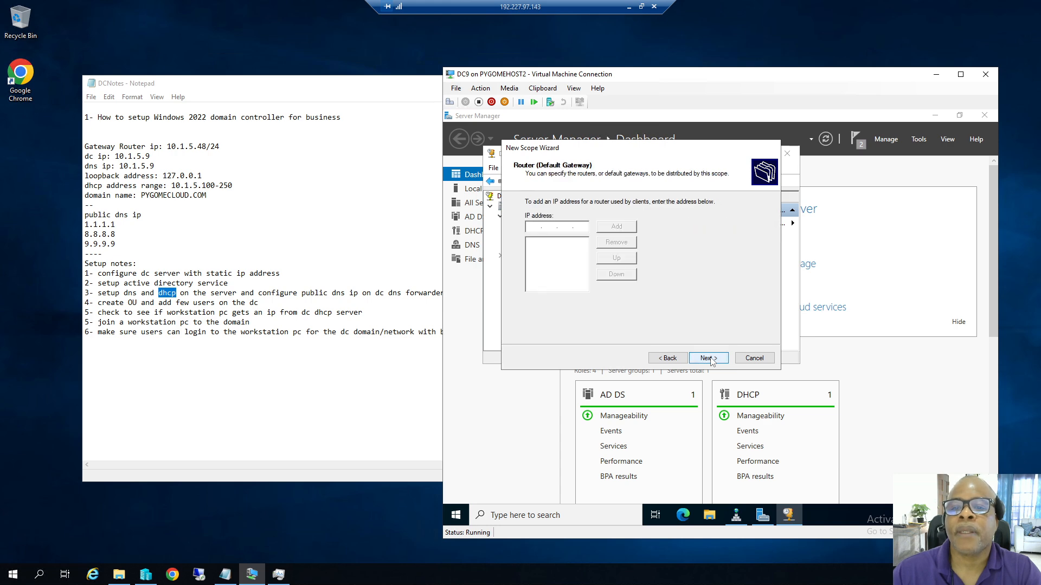
left_click(541, 230)
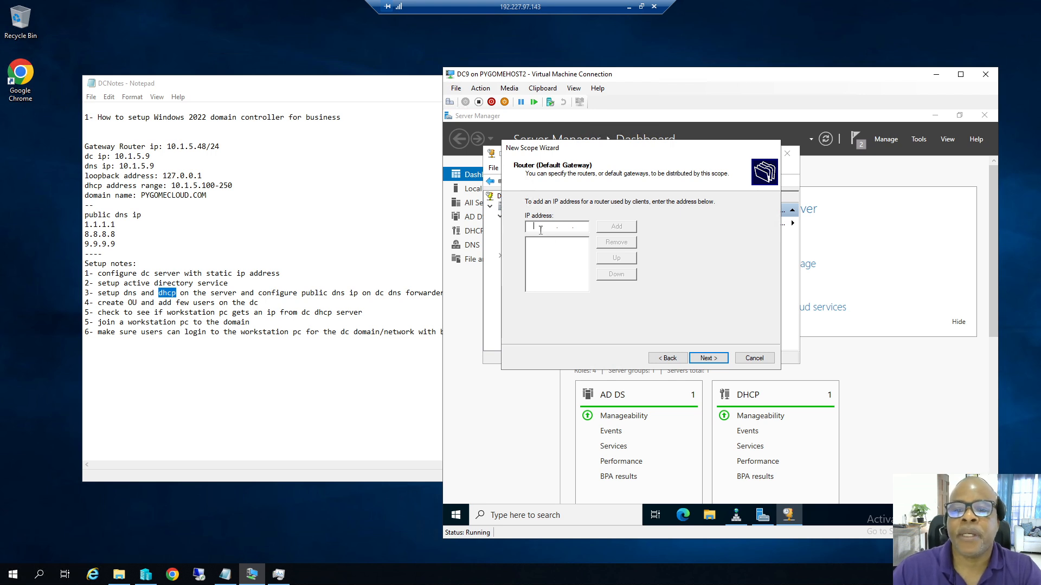
type("10.1")
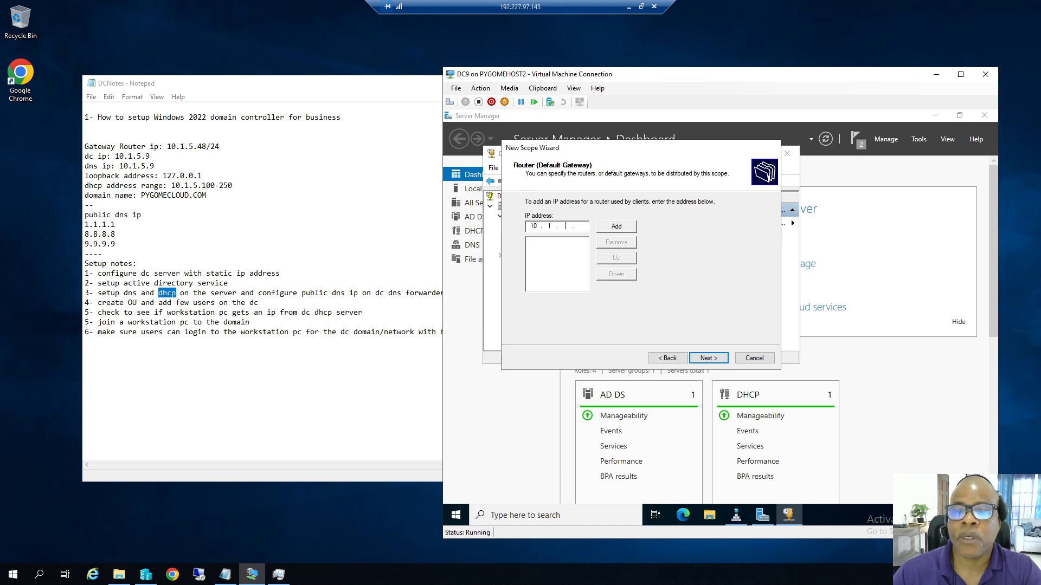
type("5")
type("48")
left_click(613, 228)
Accept domain pygomecloud.com with DNS 10.1.5.9, skip WINS, and activate the scope.
left_click(708, 358)
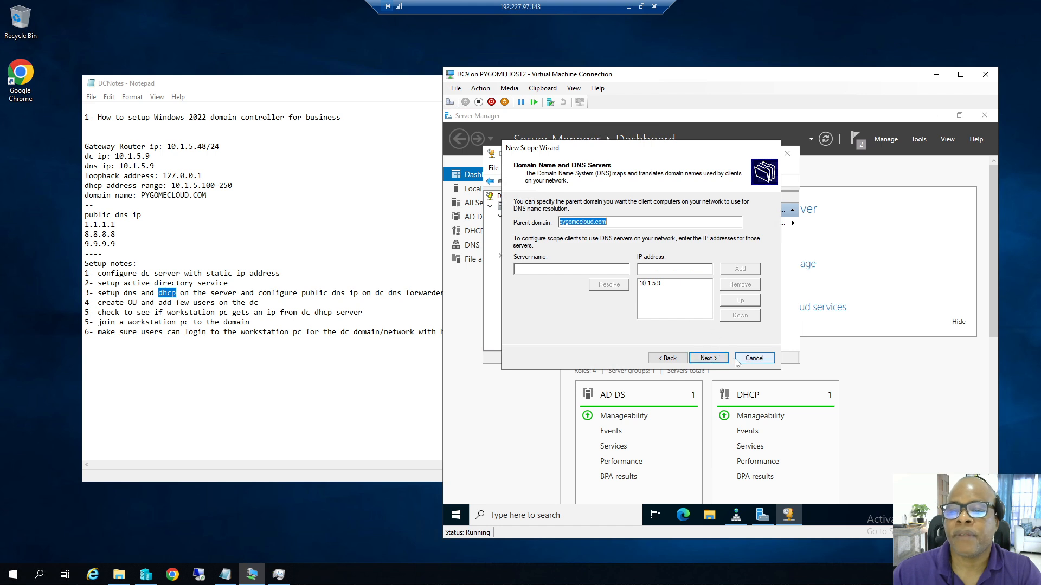
left_click(713, 359)
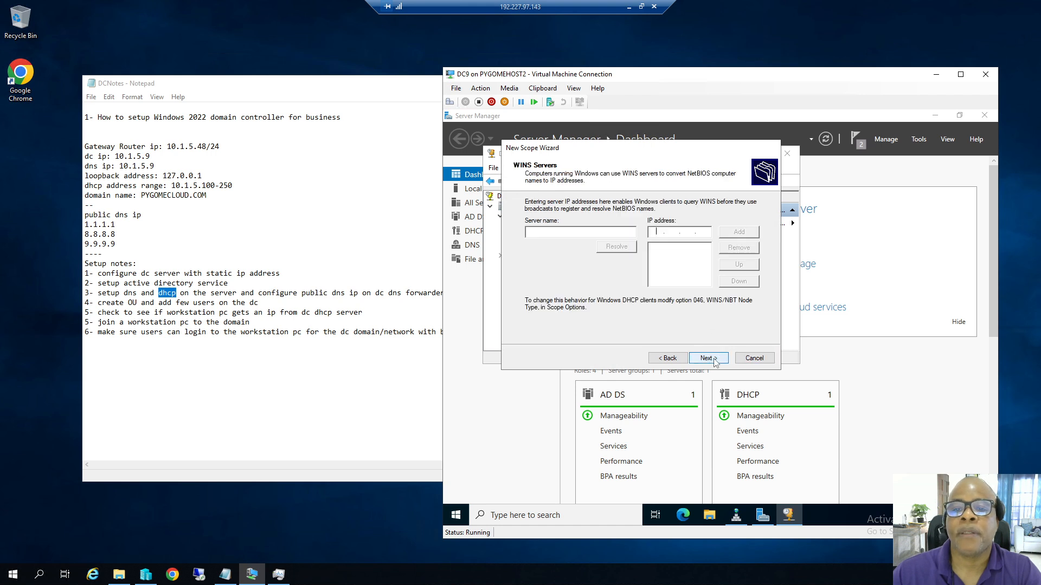
left_click(714, 360)
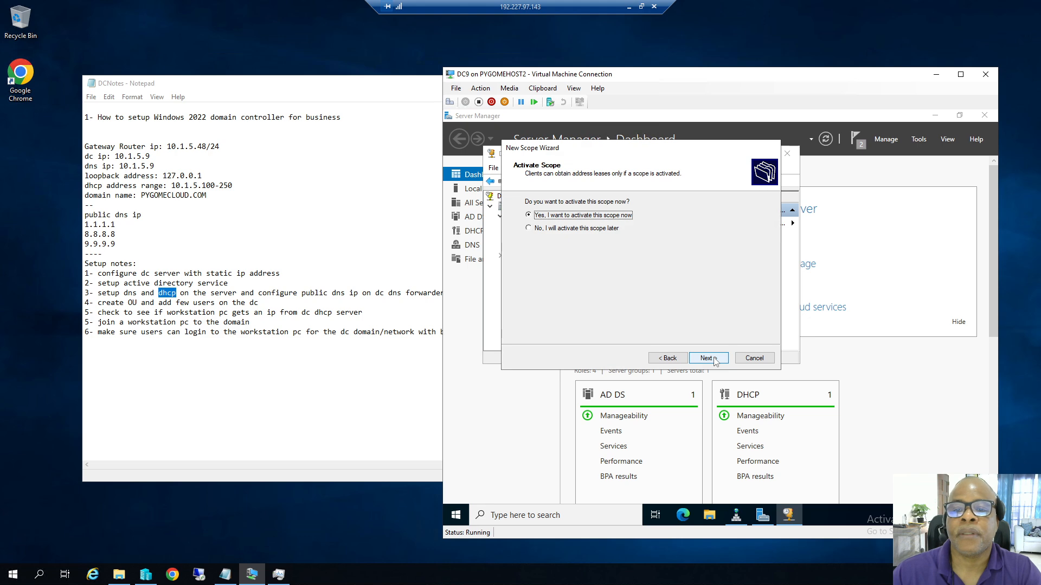
left_click(713, 359)
left_click(713, 359)
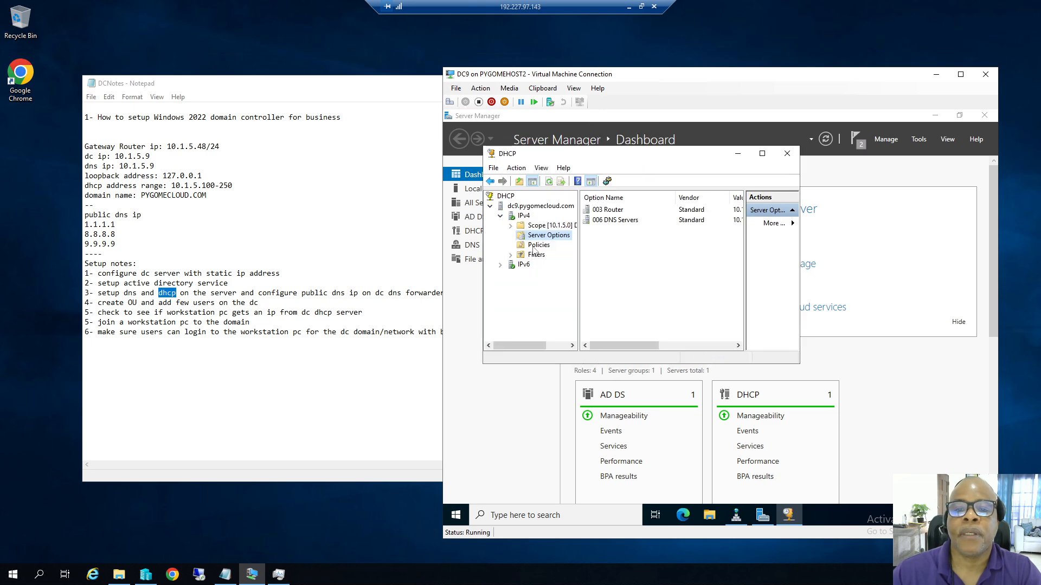
View the 10.1.5.0 scope's still-empty Address Leases, then switch to Hyper-V Manager.
left_click(510, 226)
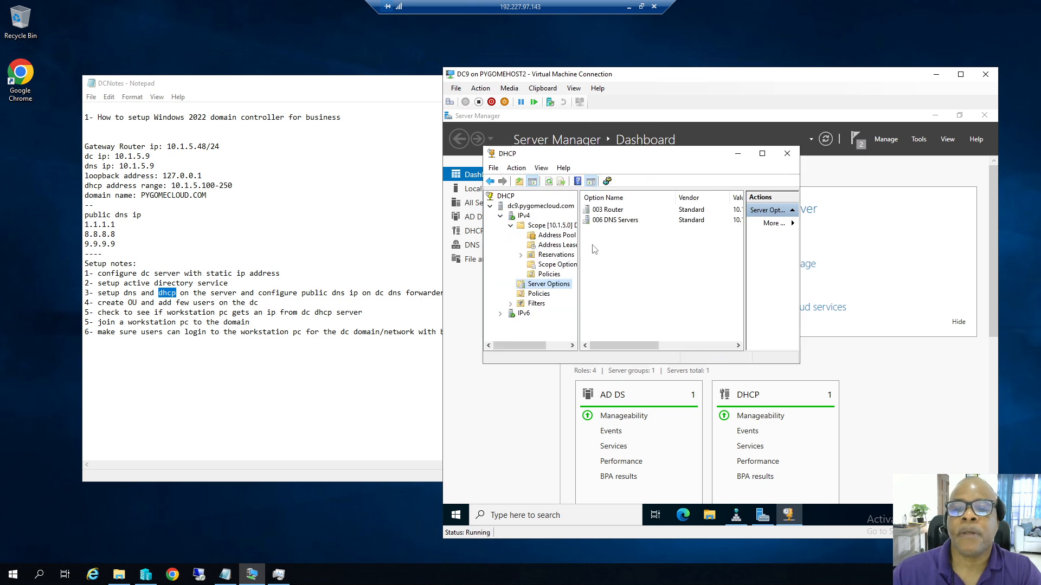
left_click_drag(579, 237, 615, 237)
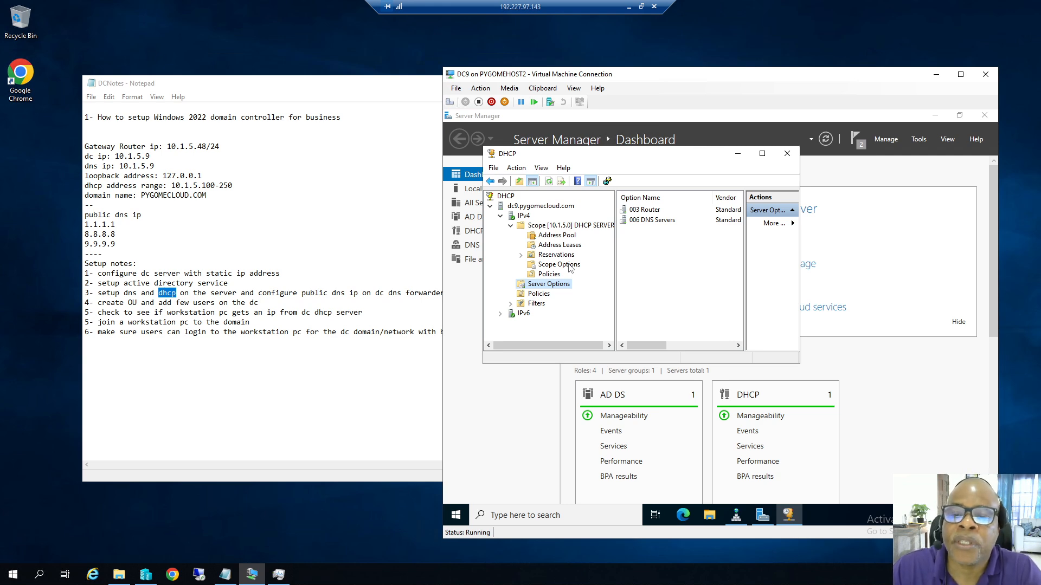
left_click(555, 246)
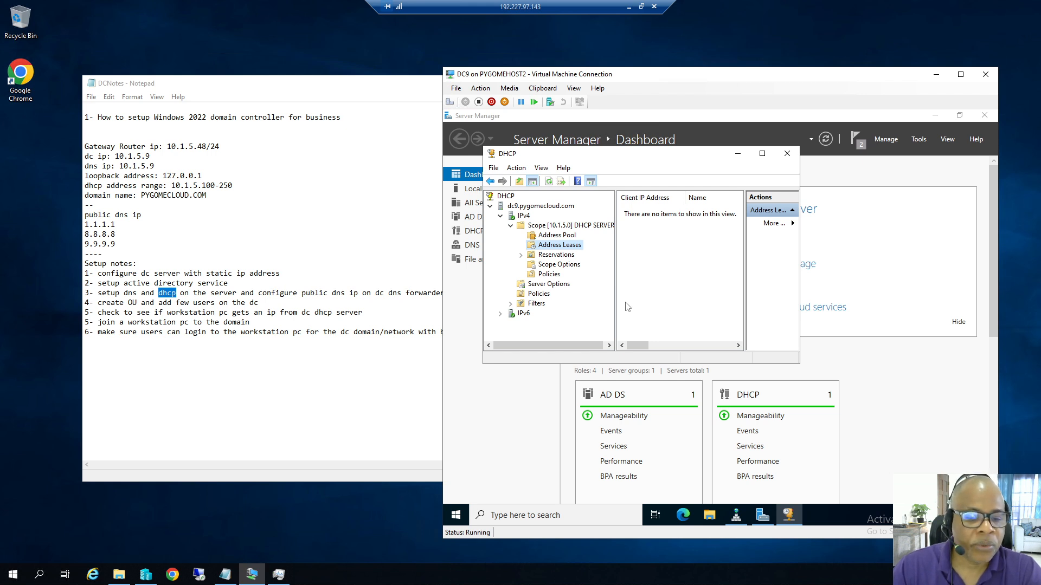
left_click(146, 579)
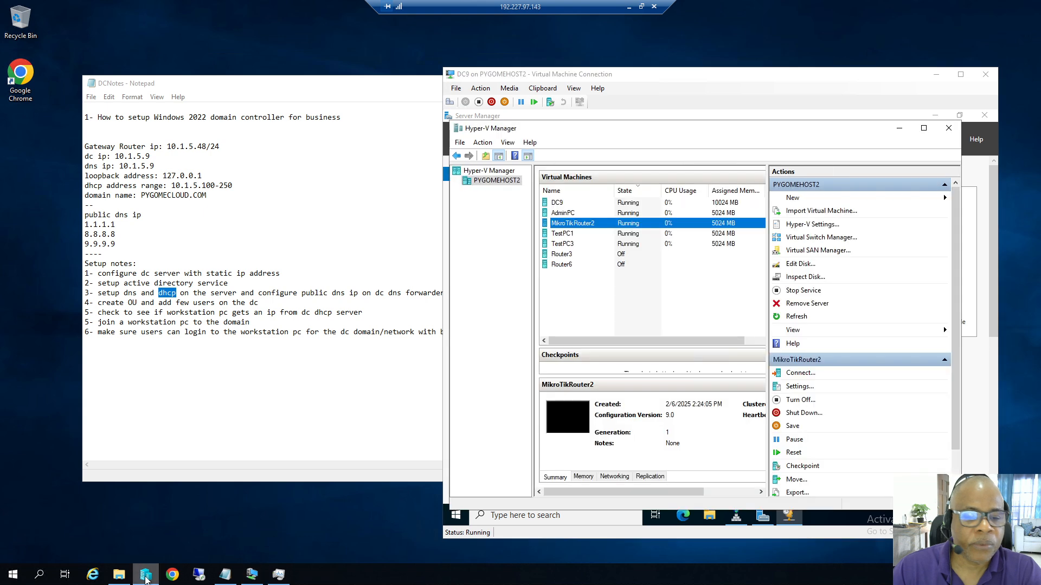
Connect to TestPC1 and sign in as Administrator, retrying after a wrong password.
left_click(553, 235)
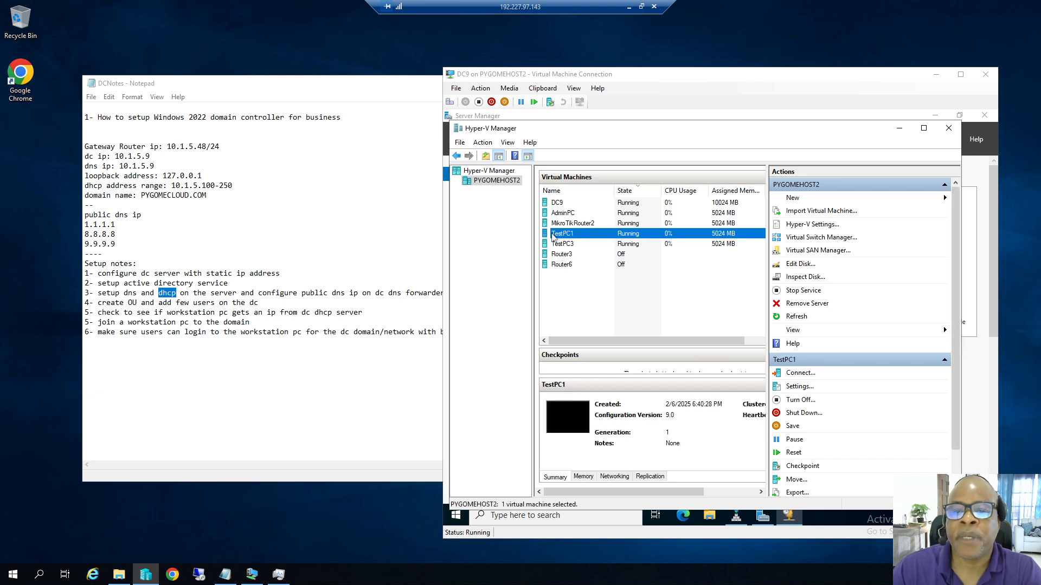
double_click(552, 236)
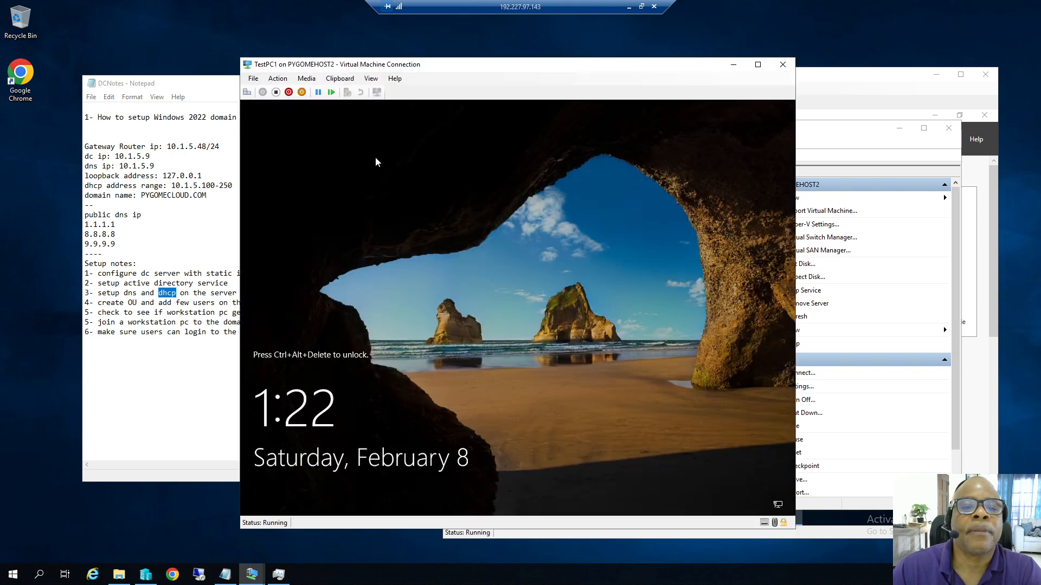
left_click(277, 78)
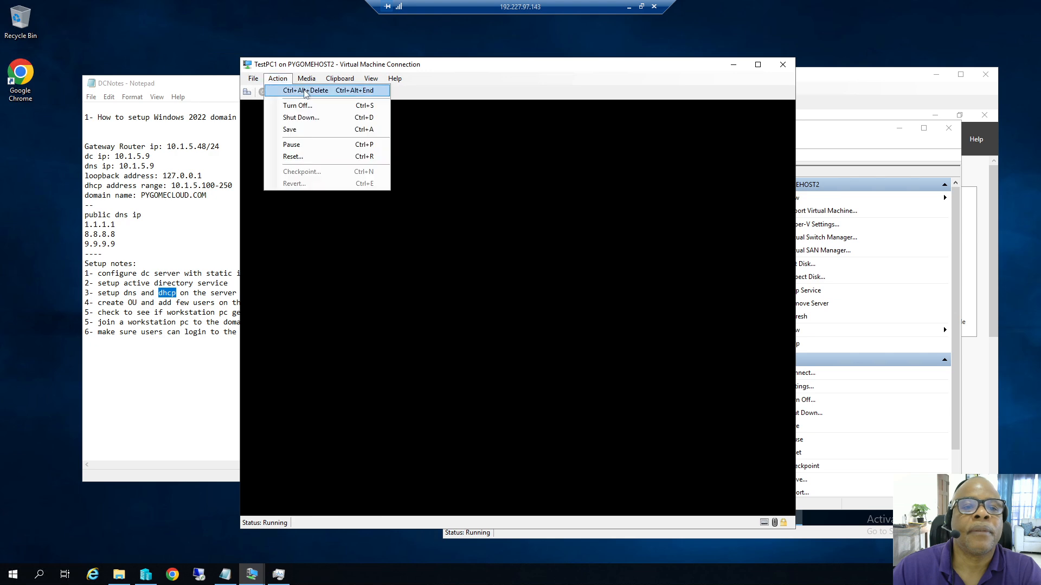
left_click(305, 91)
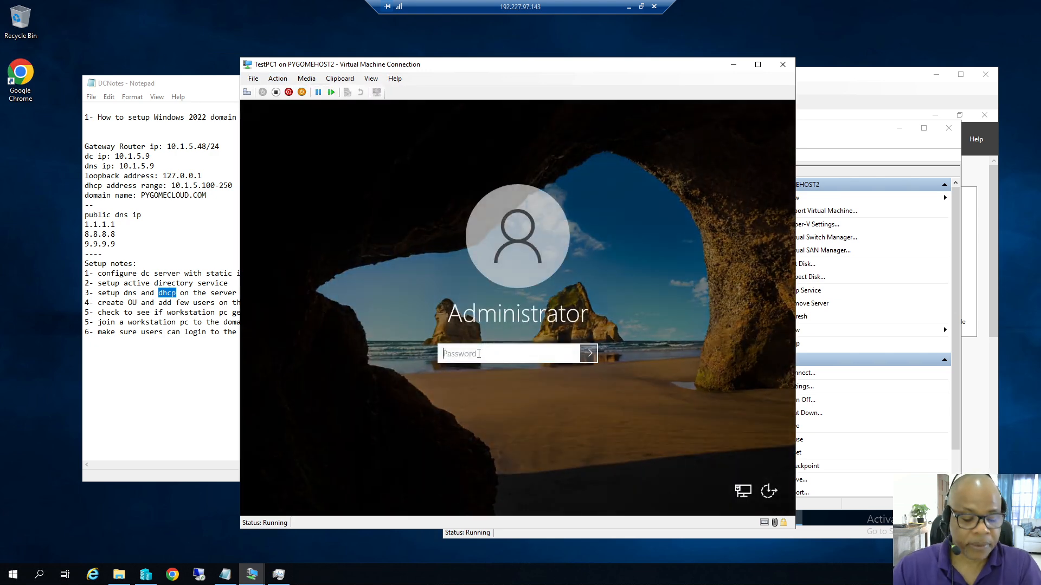
type("**********")
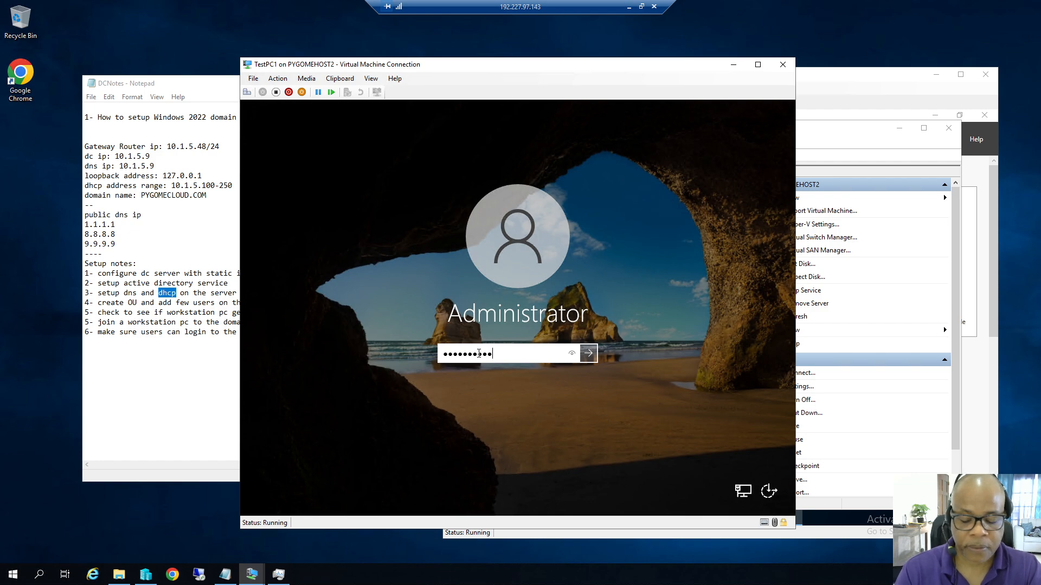
key("Return")
key("Return")
type("********")
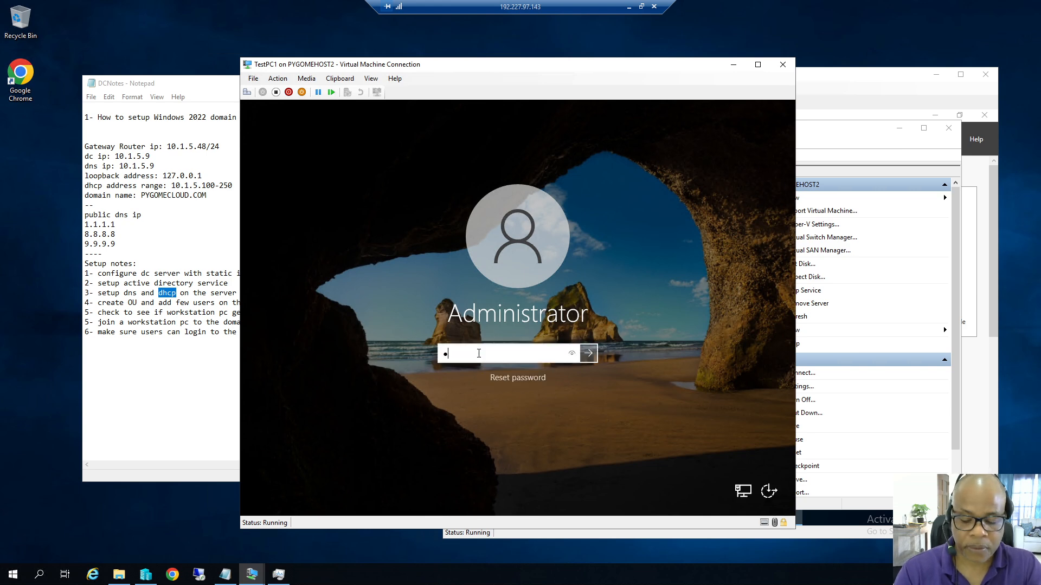
type("*")
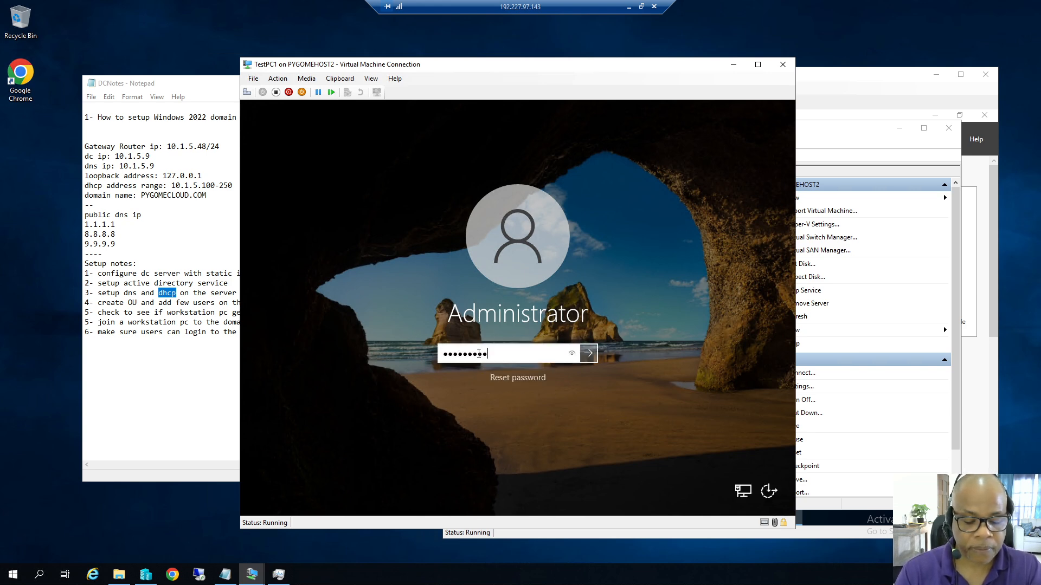
key("Return")
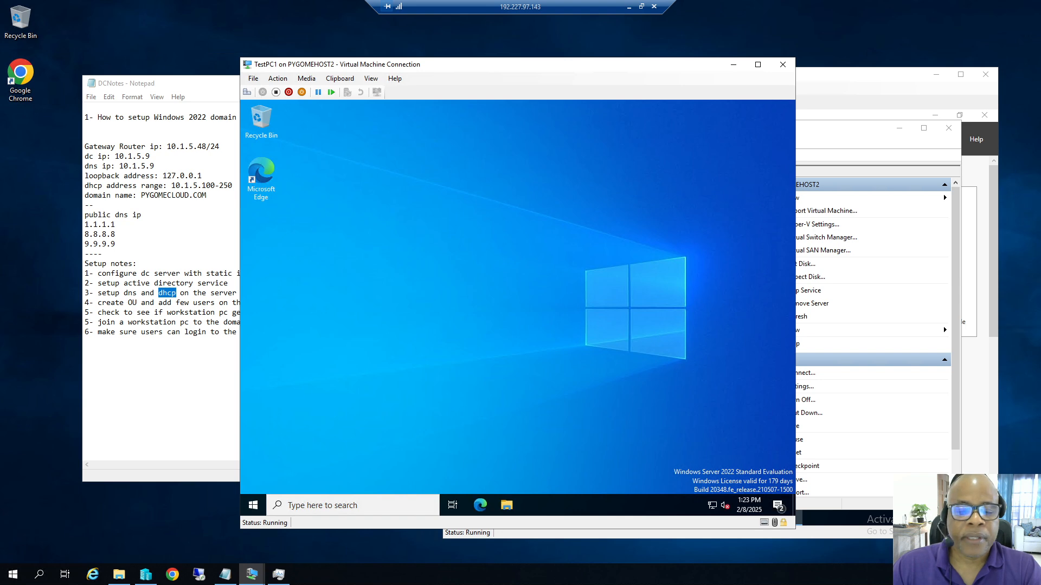
In Command Prompt, release and renew the IP address, allowing network discovery.
left_click(322, 506)
type("cmd")
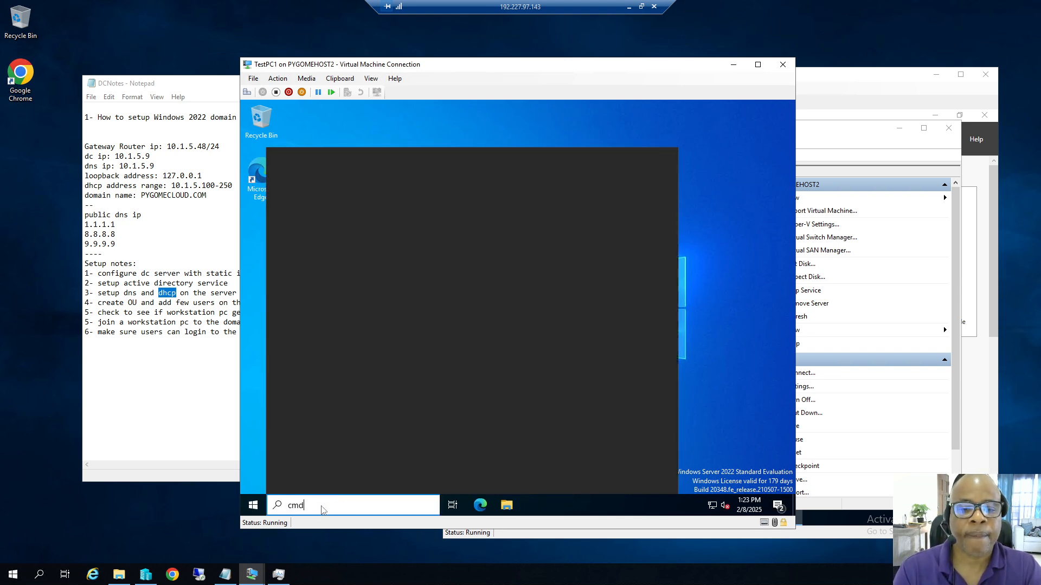
left_click(352, 216)
type("ipconfig /re")
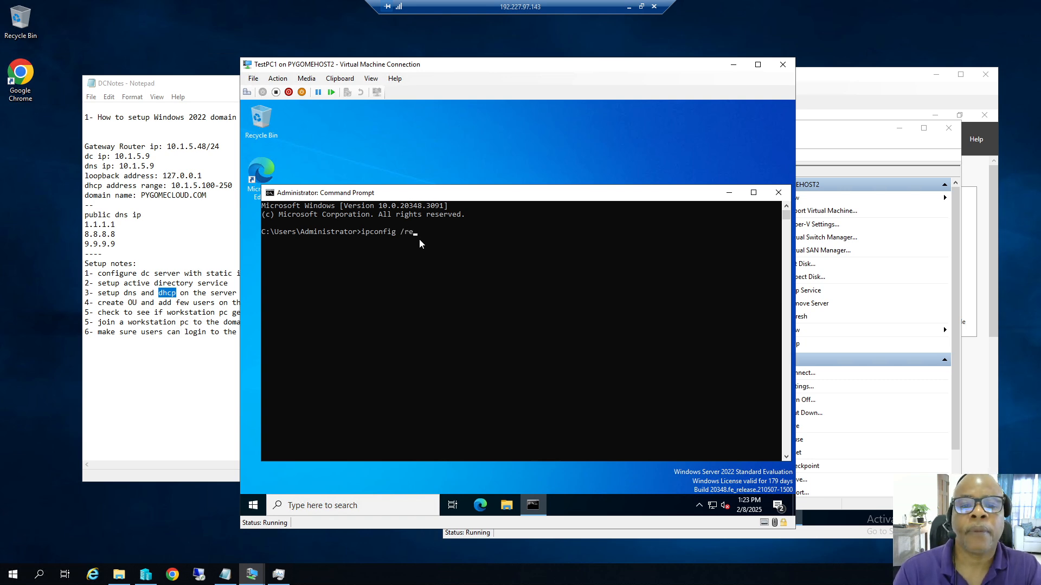
type("lease")
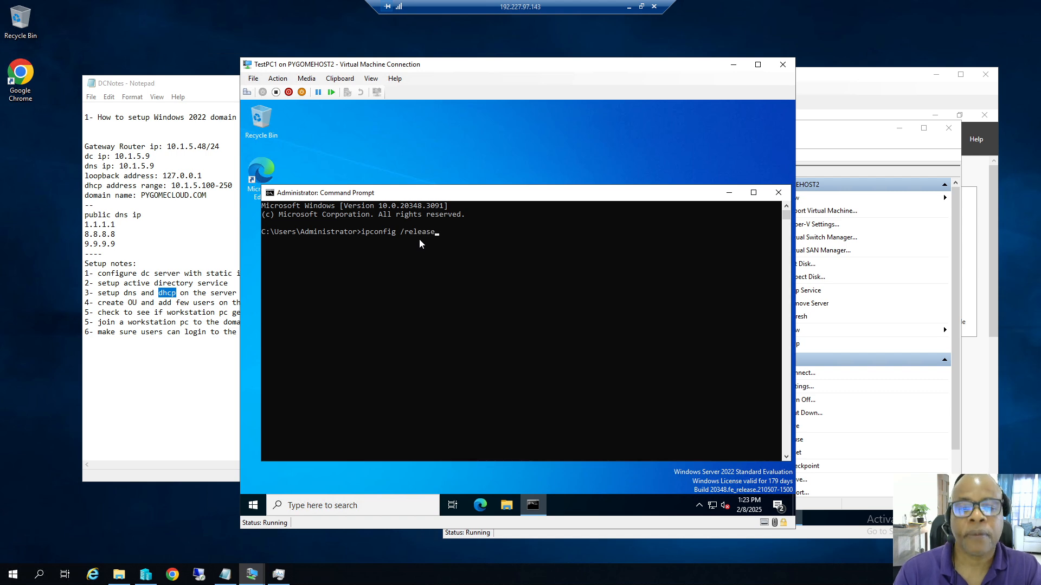
key("Return")
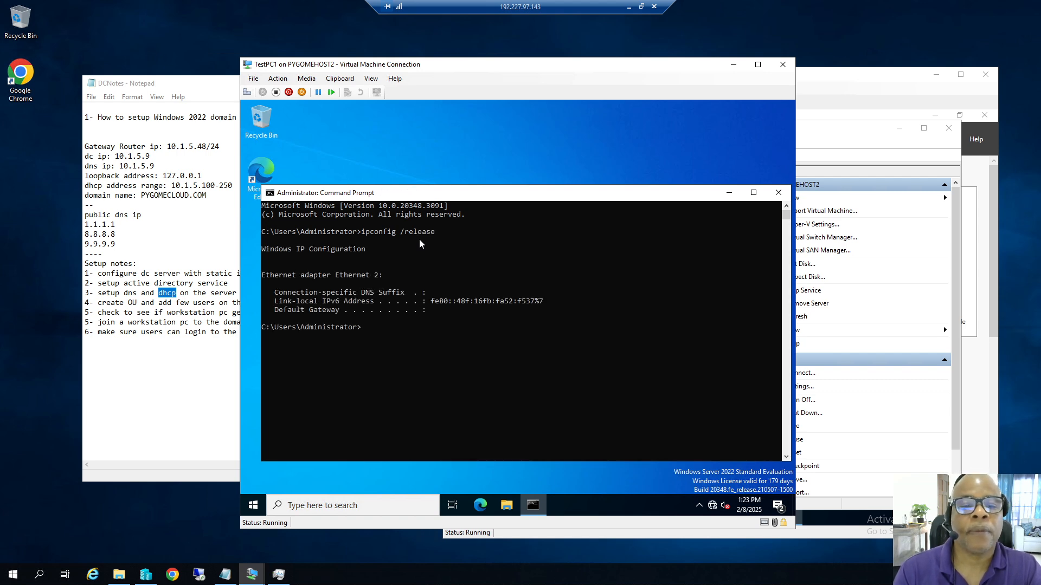
type("ipconfig /rele")
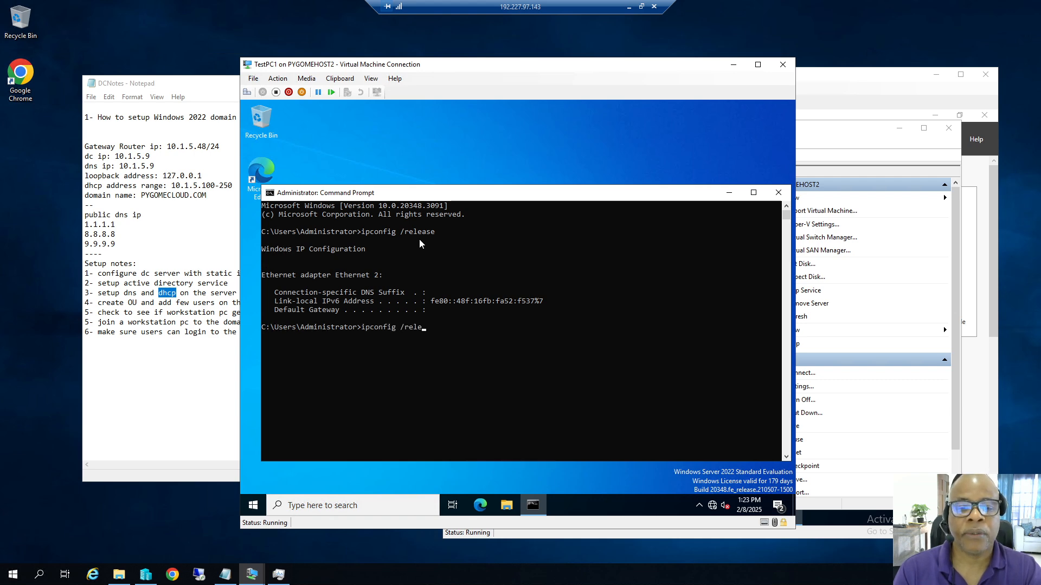
key("BackSpace")
key("BackSpace")
type("new")
key("Return")
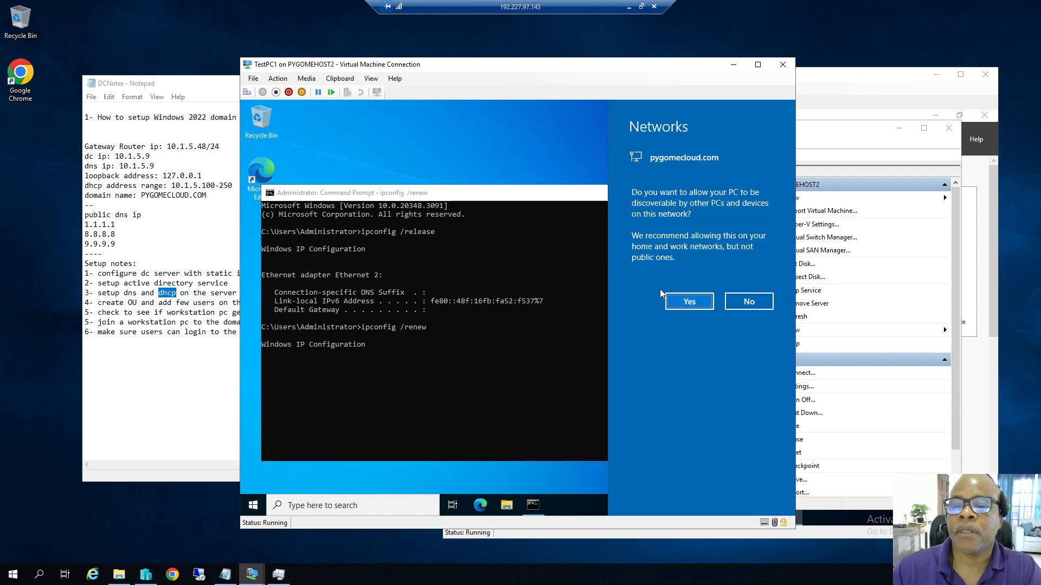
left_click(679, 304)
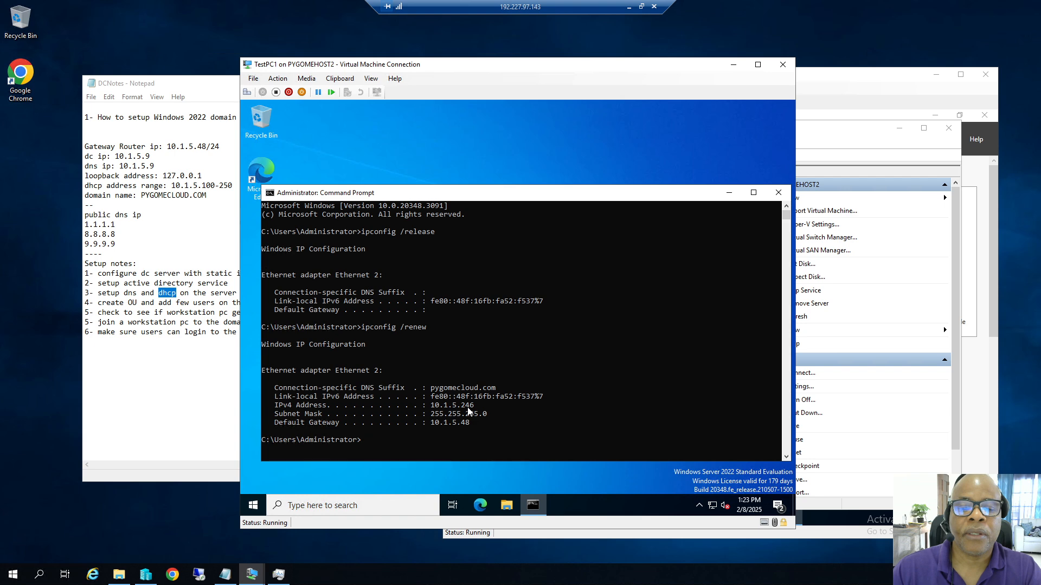
Run ipconfig /all and highlight IPv4 10.1.5.246 and DHCP server 10.1.5.9.
type("ipconfig /renew")
key("BackSpace")
key("BackSpace")
key("BackSpace")
key("BackSpace")
key("BackSpace")
type("all")
key("Return")
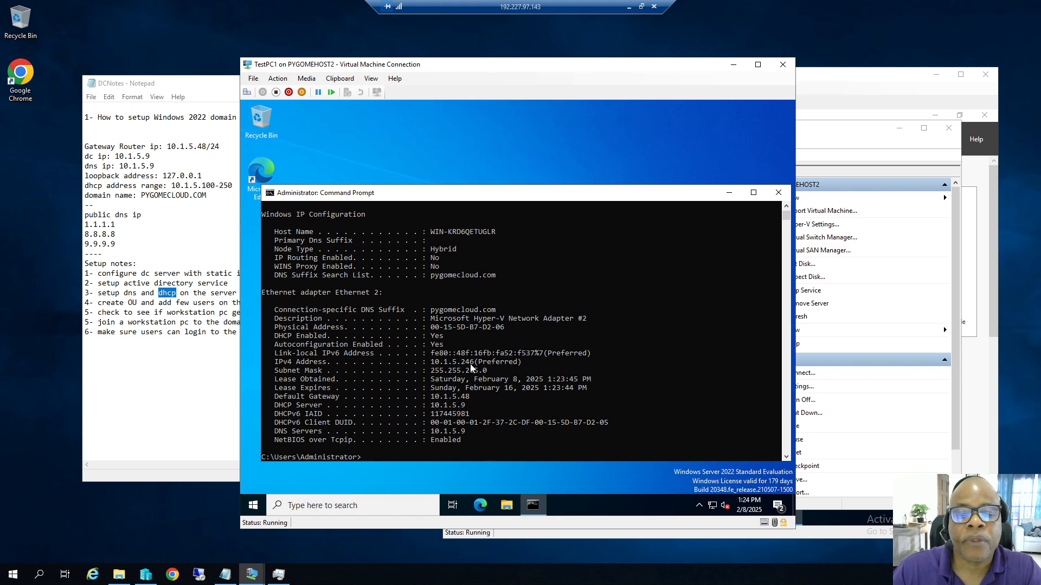
left_click_drag(471, 365, 466, 364)
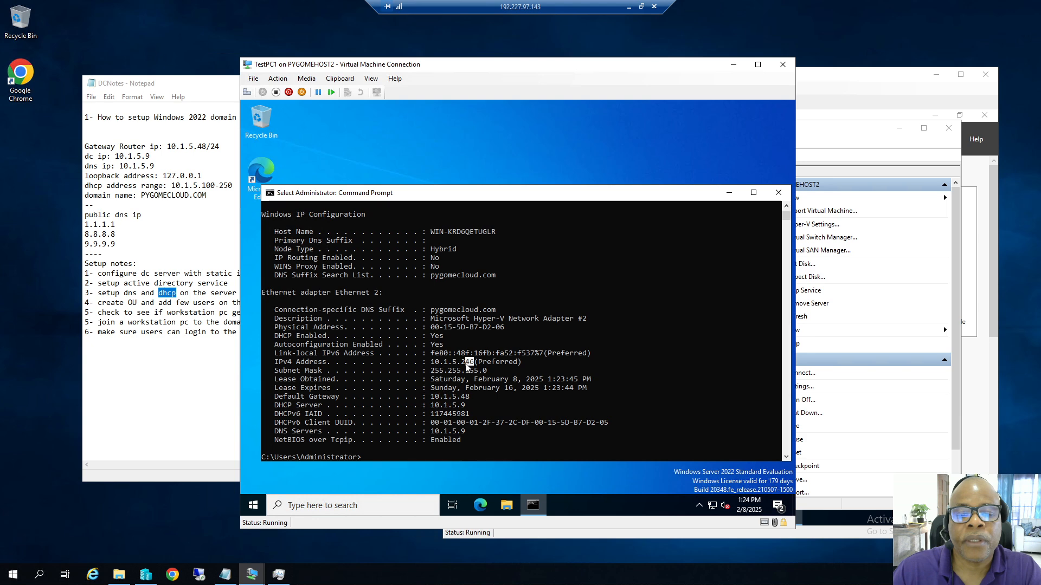
left_click(463, 405)
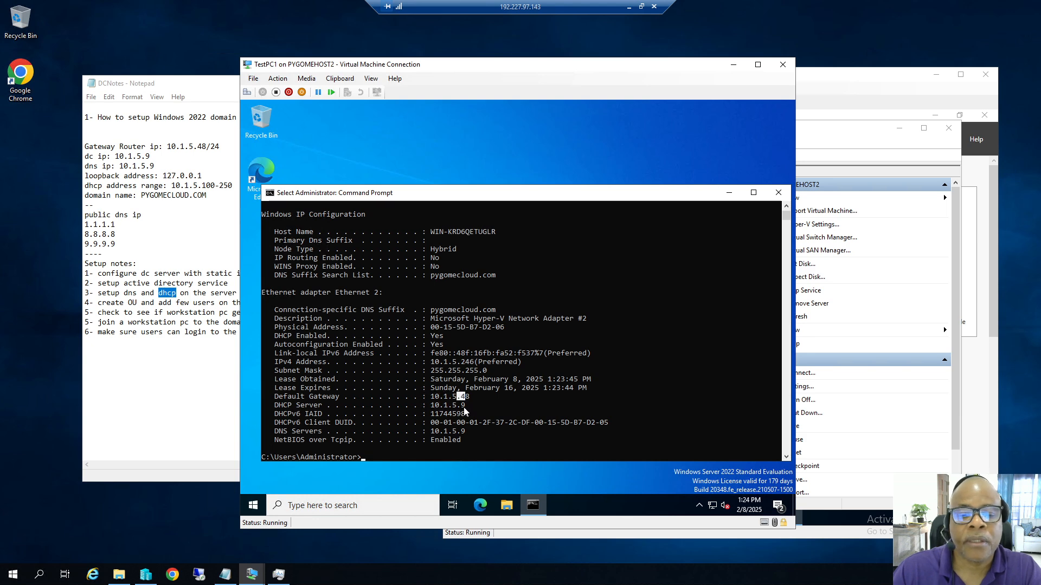
left_click_drag(459, 409, 458, 408)
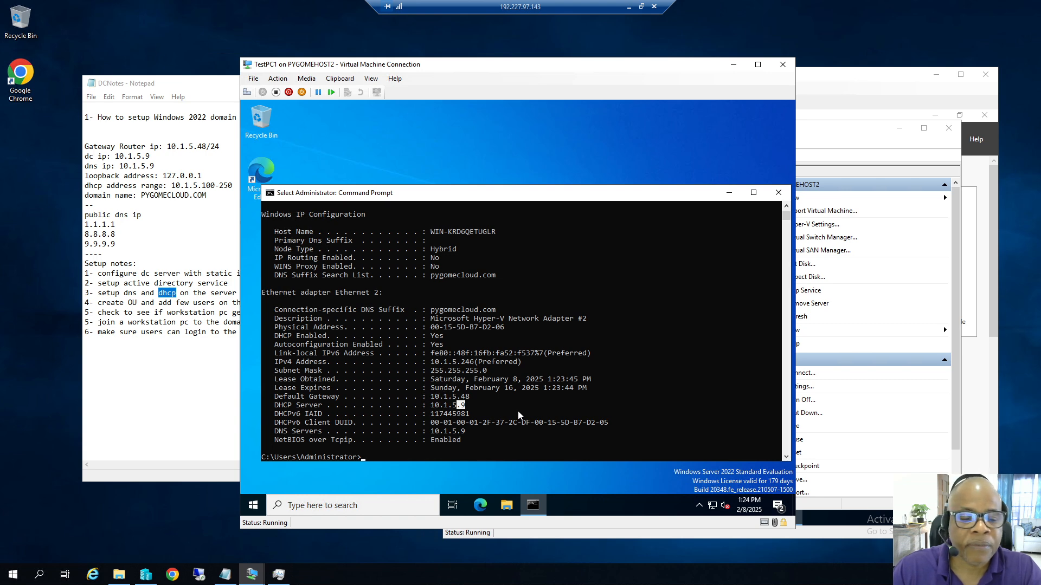
left_click_drag(461, 363, 468, 364)
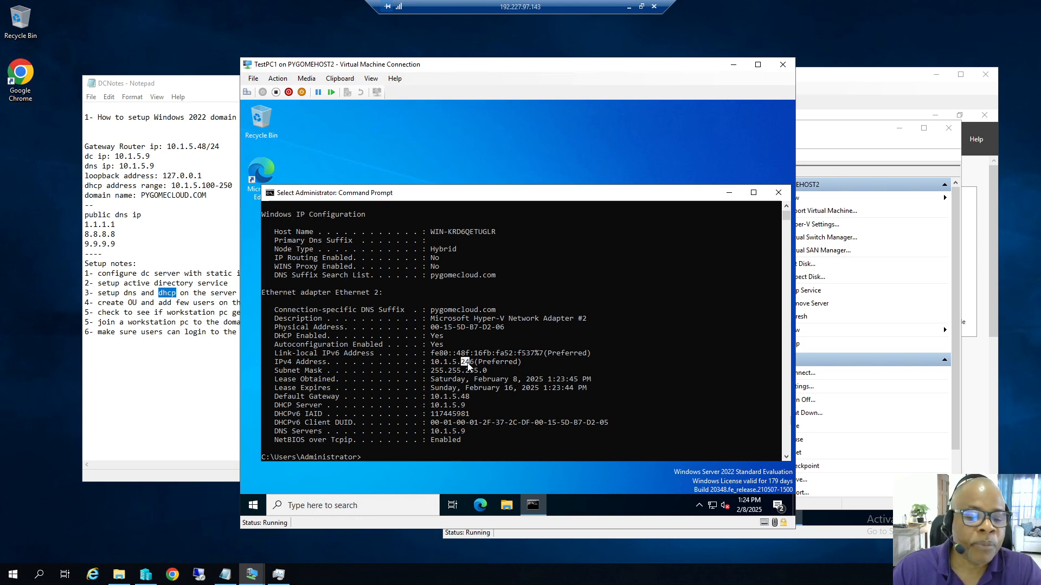
On DC9, refresh Address Leases and confirm the 10.1.5.246 lease entry.
mouse_move(251, 578)
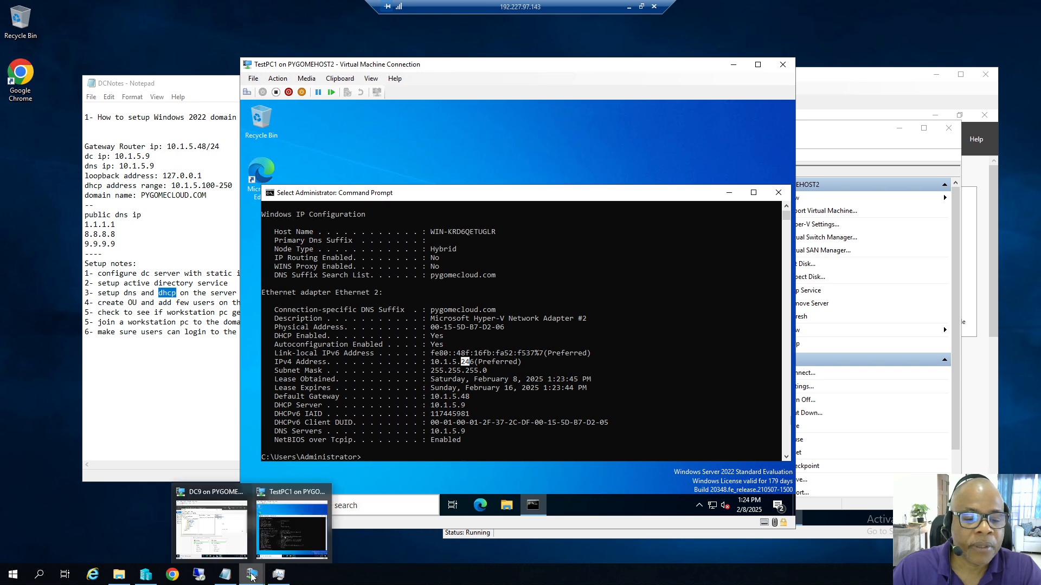
left_click(208, 496)
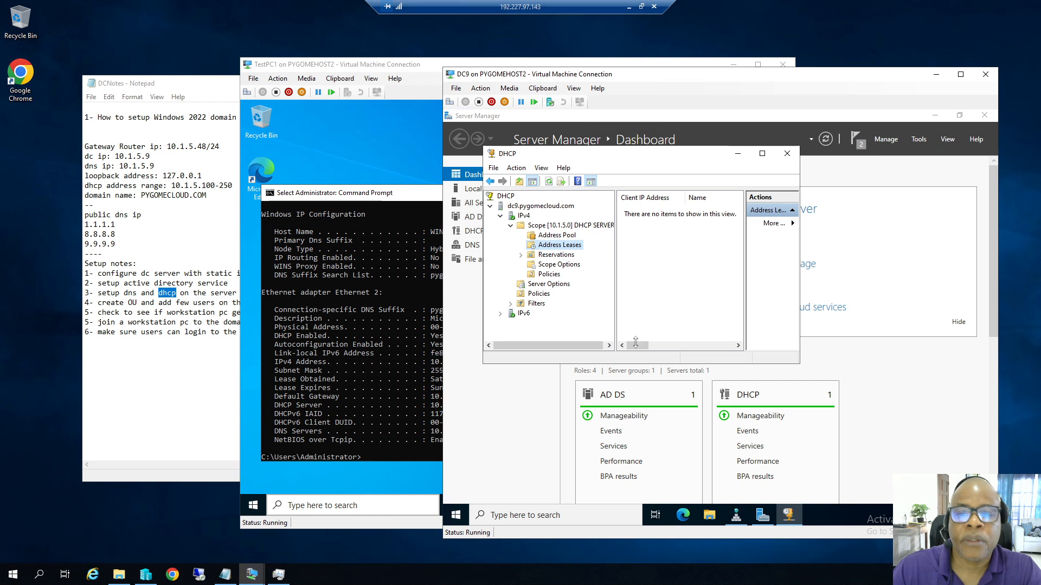
right_click(568, 246)
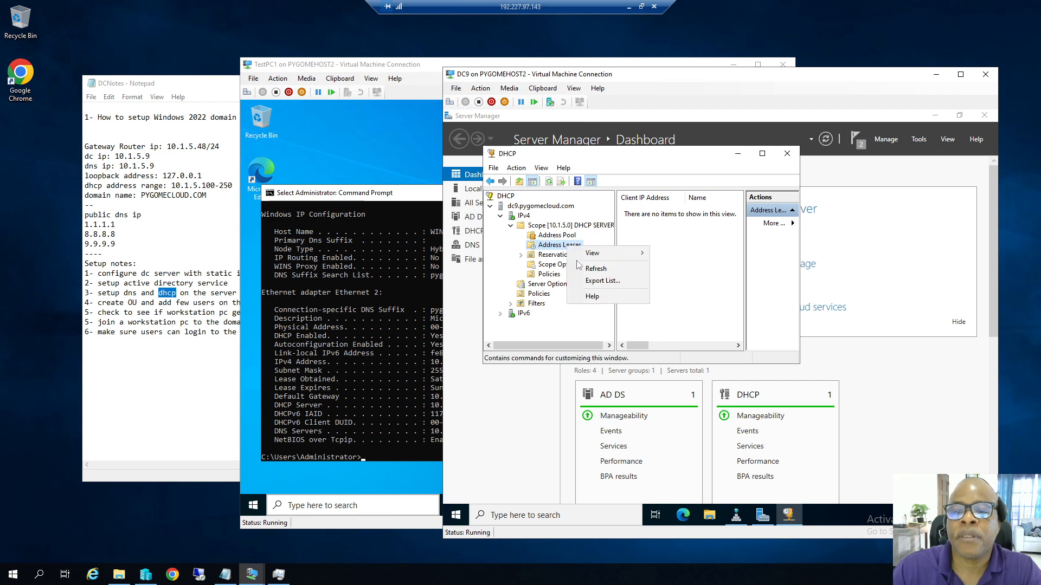
left_click(595, 269)
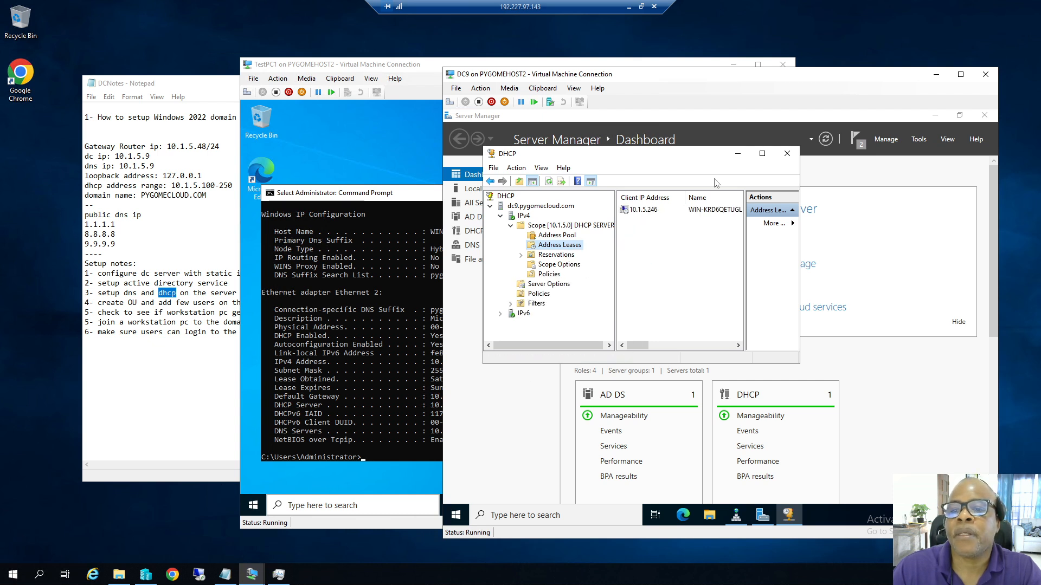
left_click(762, 154)
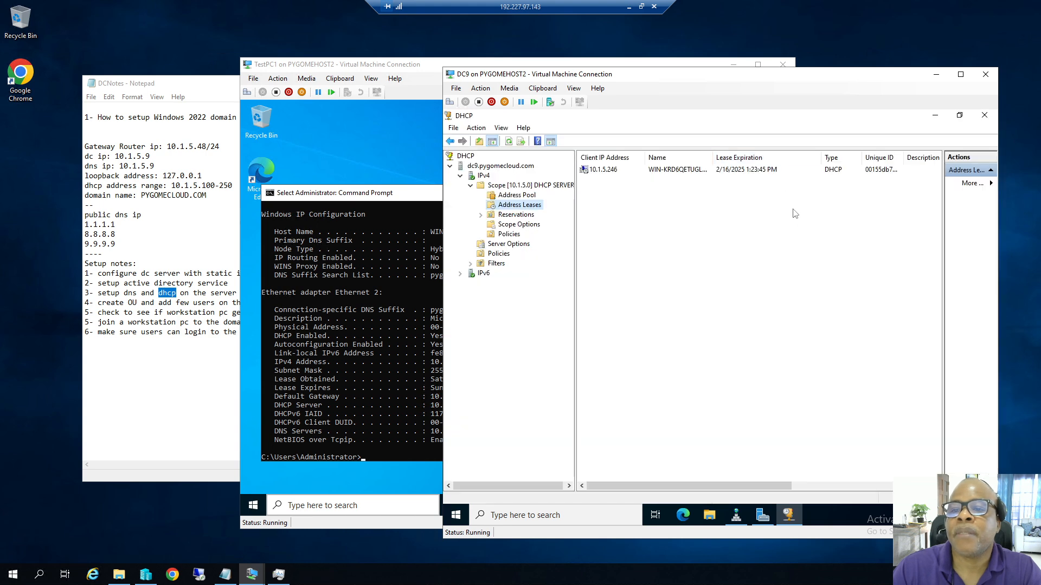
left_click_drag(713, 157, 721, 157)
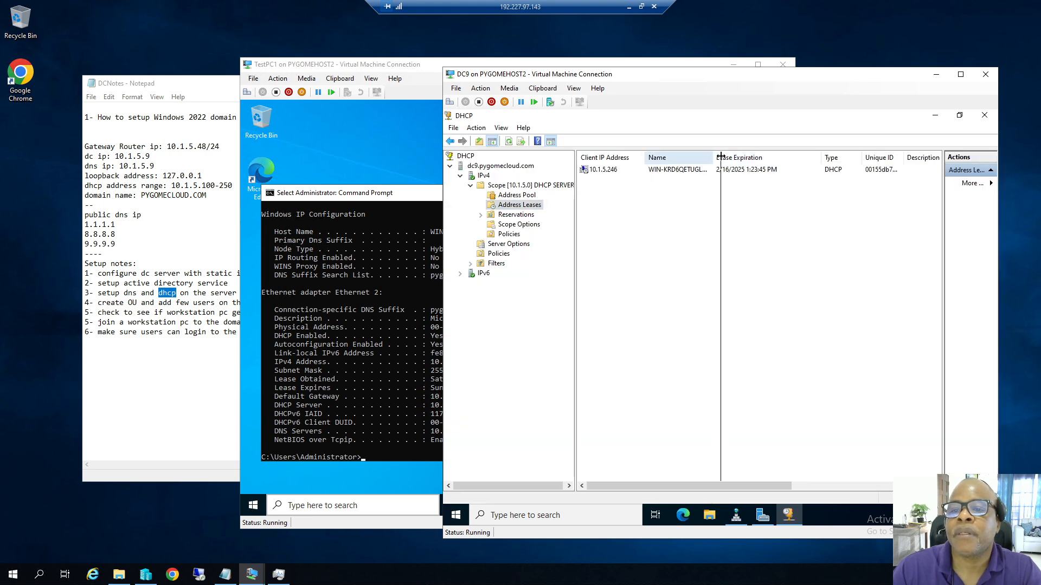
left_click(673, 170)
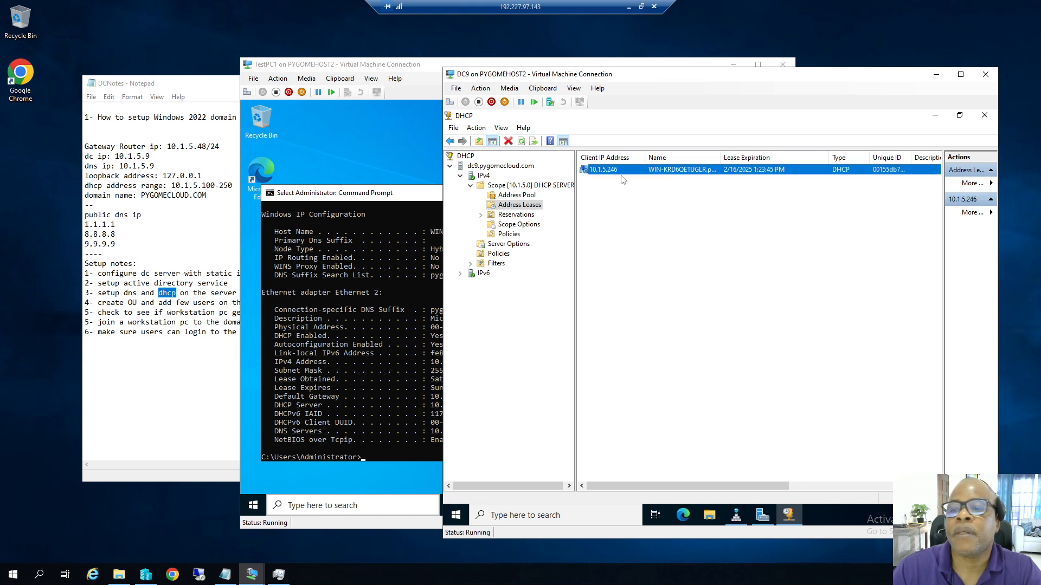
Close DHCP, Server Manager and Command Prompt, then open File Explorer on TestPC1.
left_click(984, 115)
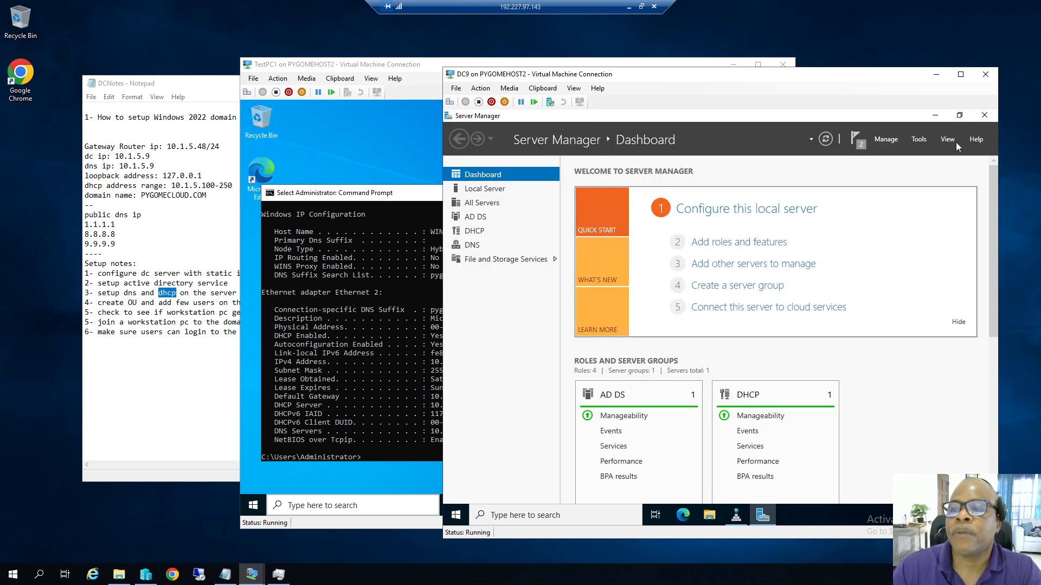
left_click(983, 118)
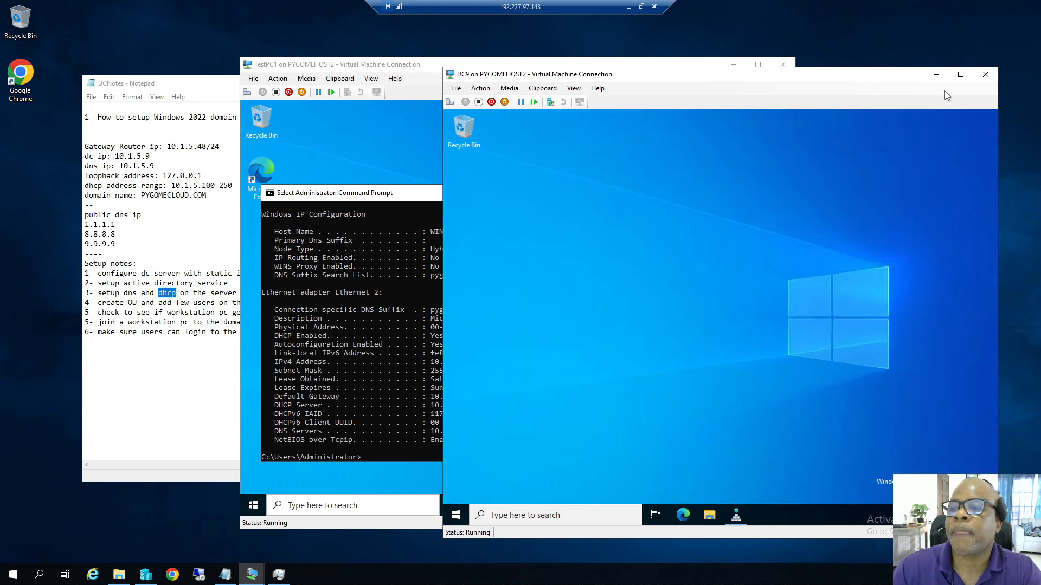
left_click(934, 76)
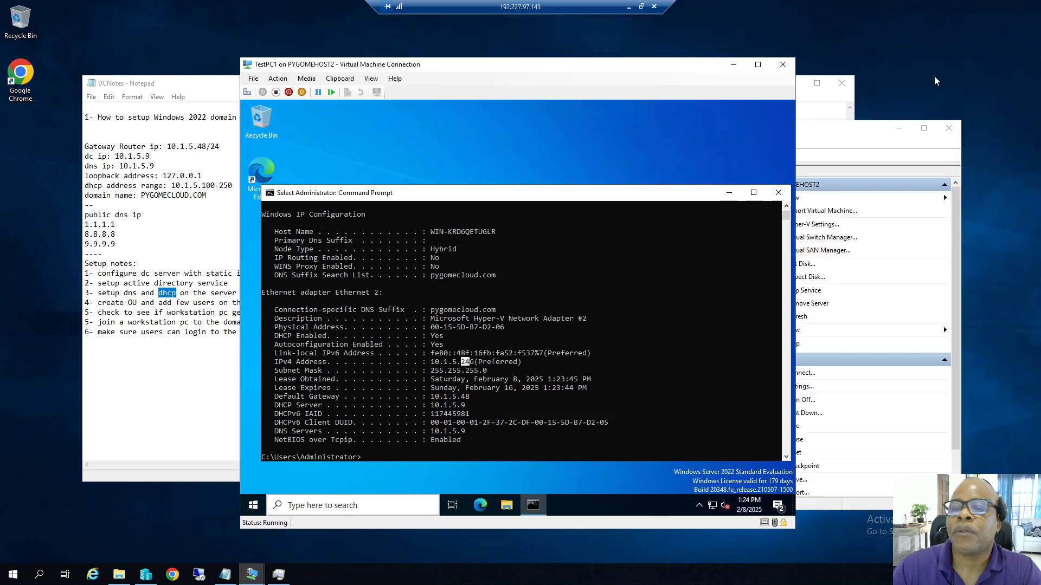
left_click(764, 203)
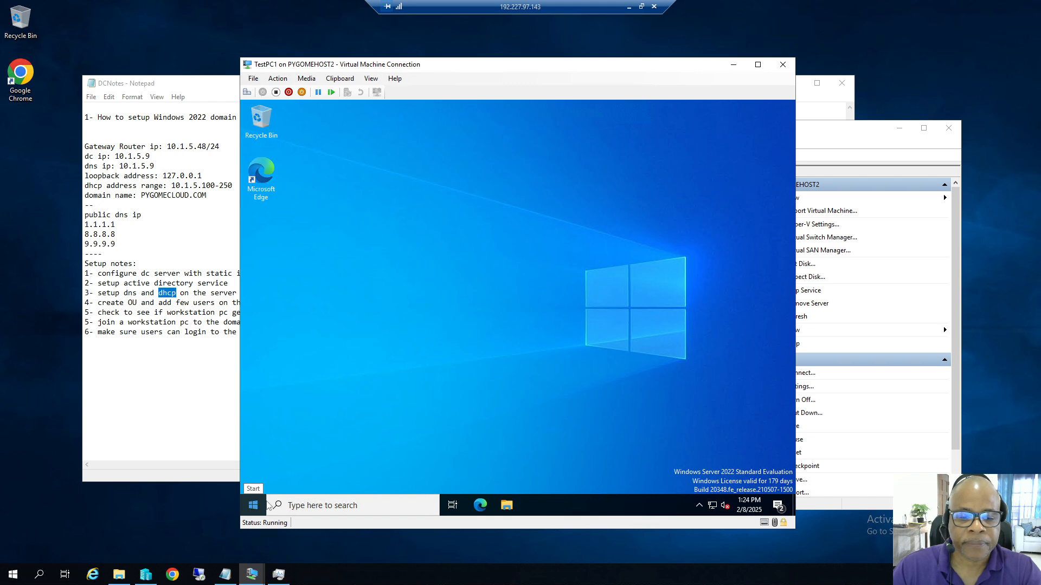
left_click(508, 506)
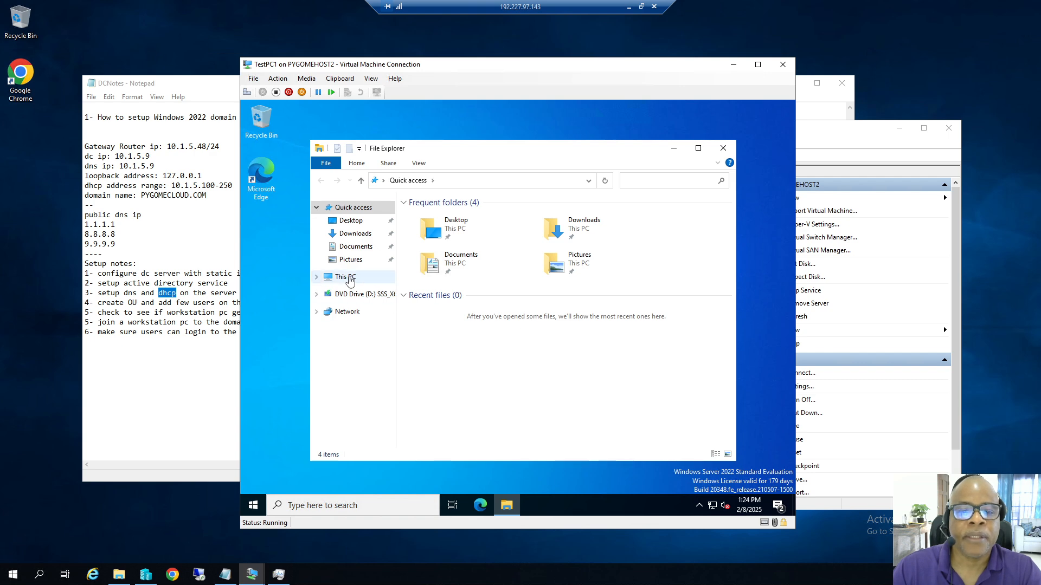
Rename the PC to TESTPC1 and restart now, confirming the shutdown reason.
right_click(355, 282)
left_click(380, 427)
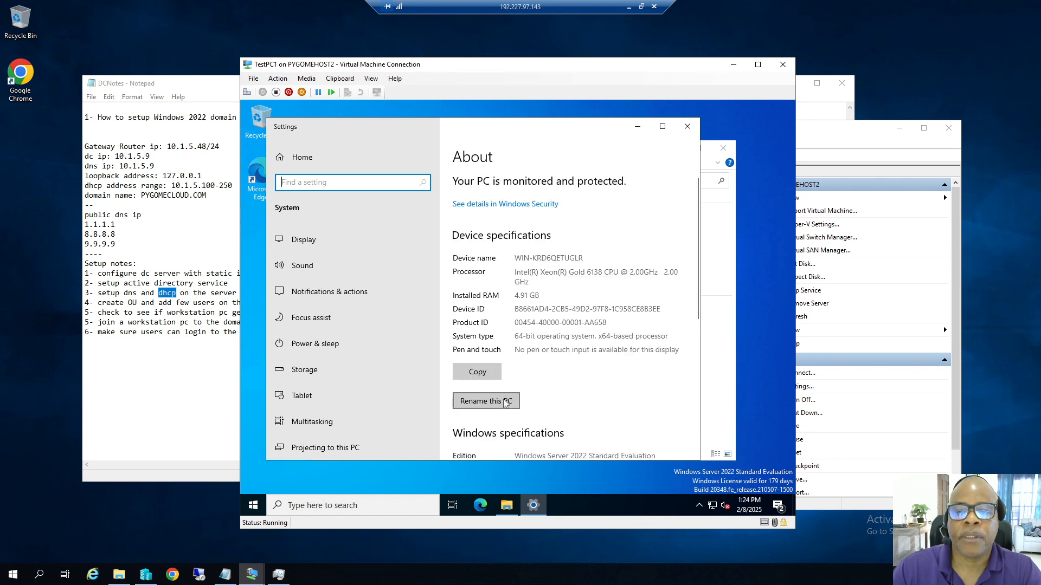
left_click(505, 402)
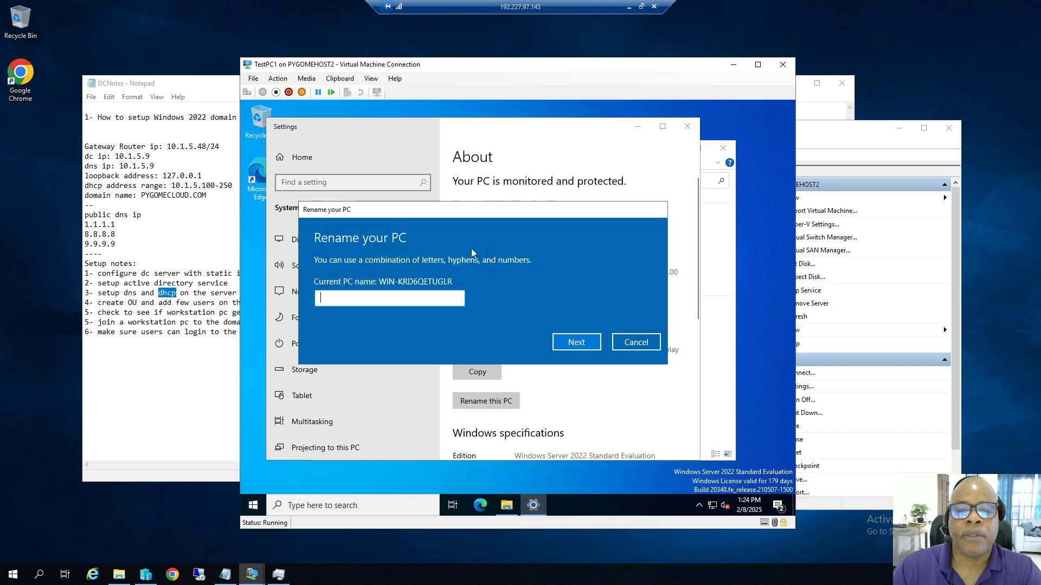
type("T")
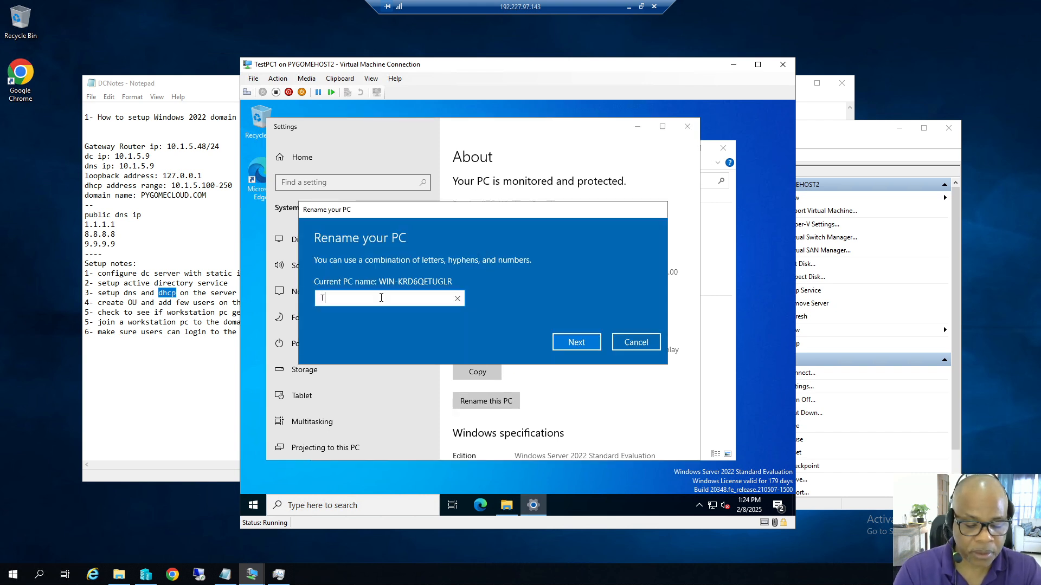
type("EST")
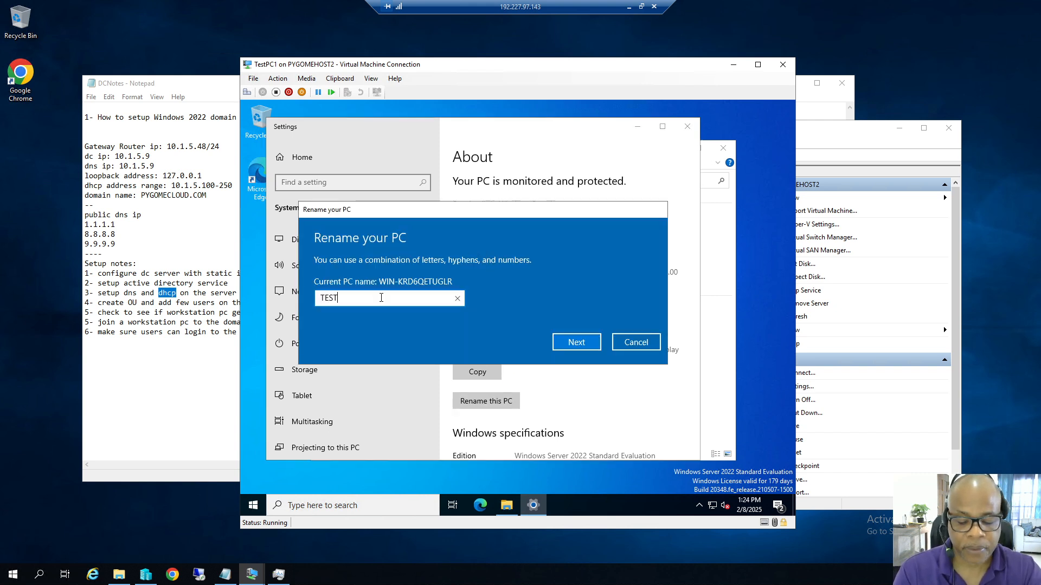
type("PC1")
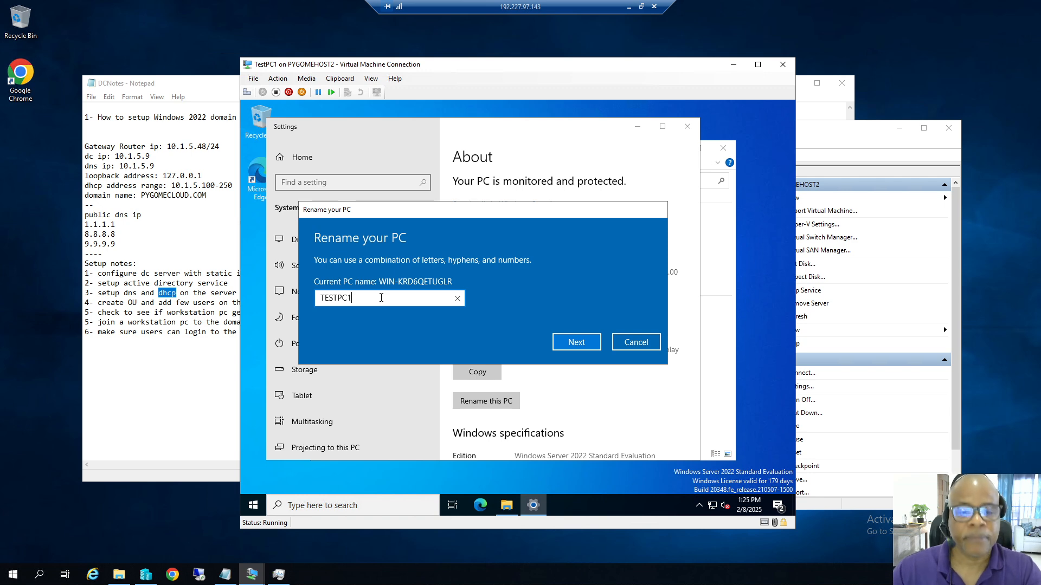
left_click(576, 343)
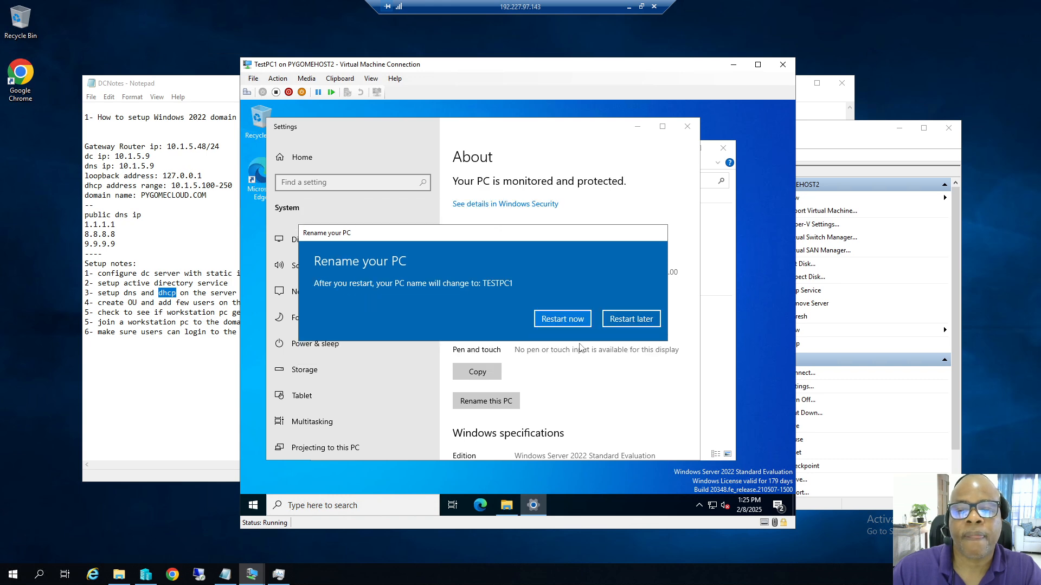
left_click(553, 321)
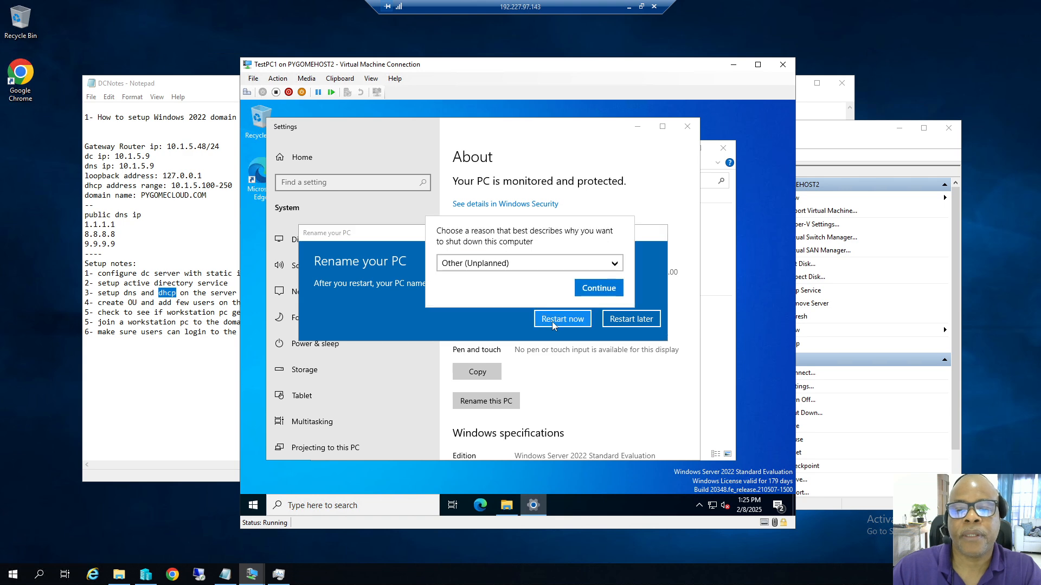
left_click(596, 289)
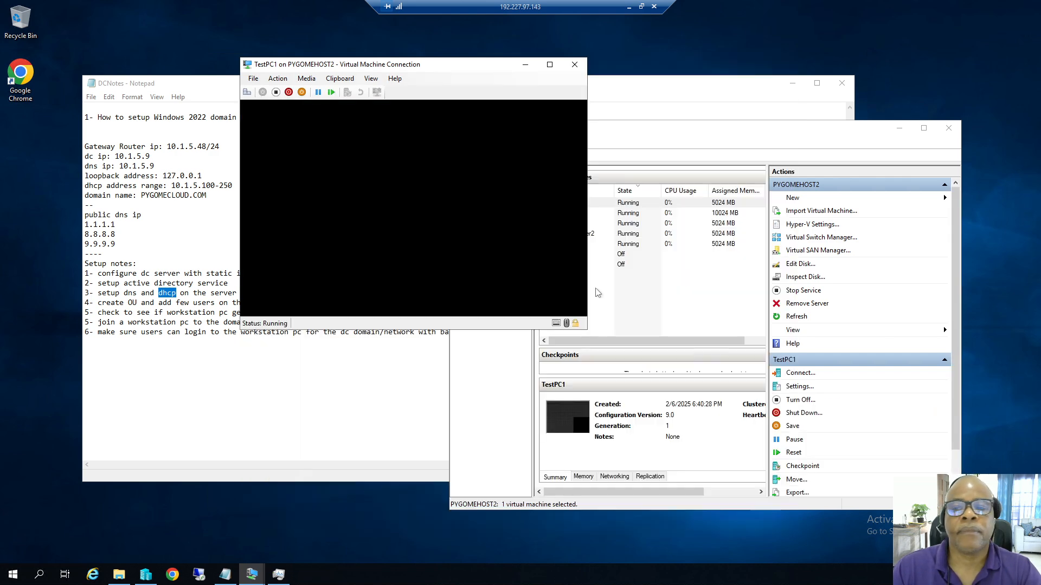
Eject the virtual DVD from TestPC1's drive.
left_click(306, 79)
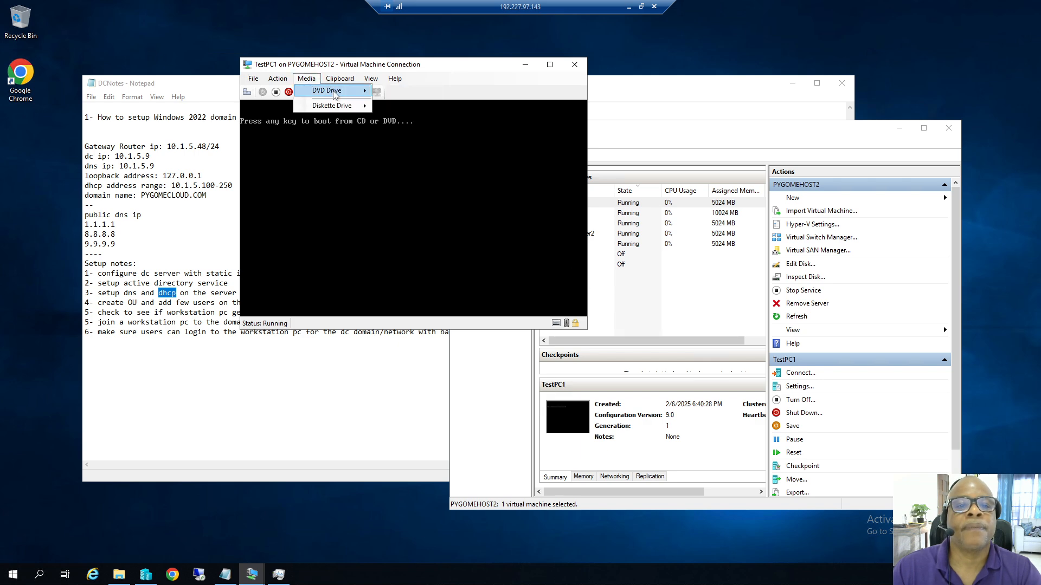
mouse_move(331, 91)
left_click(428, 90)
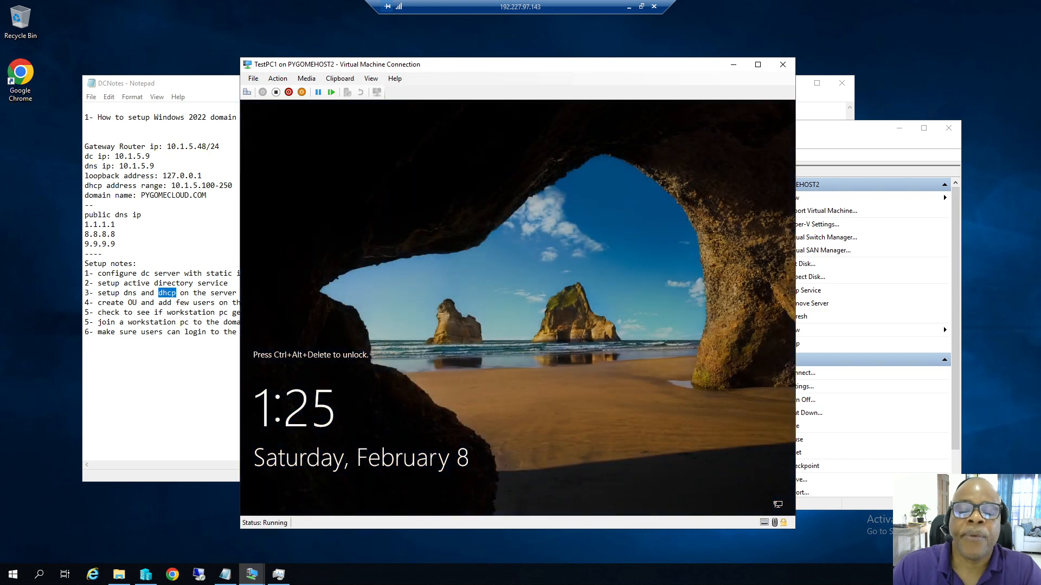
After reboot, send Ctrl+Alt+Delete and sign in with the Administrator password.
left_click(282, 81)
left_click(305, 90)
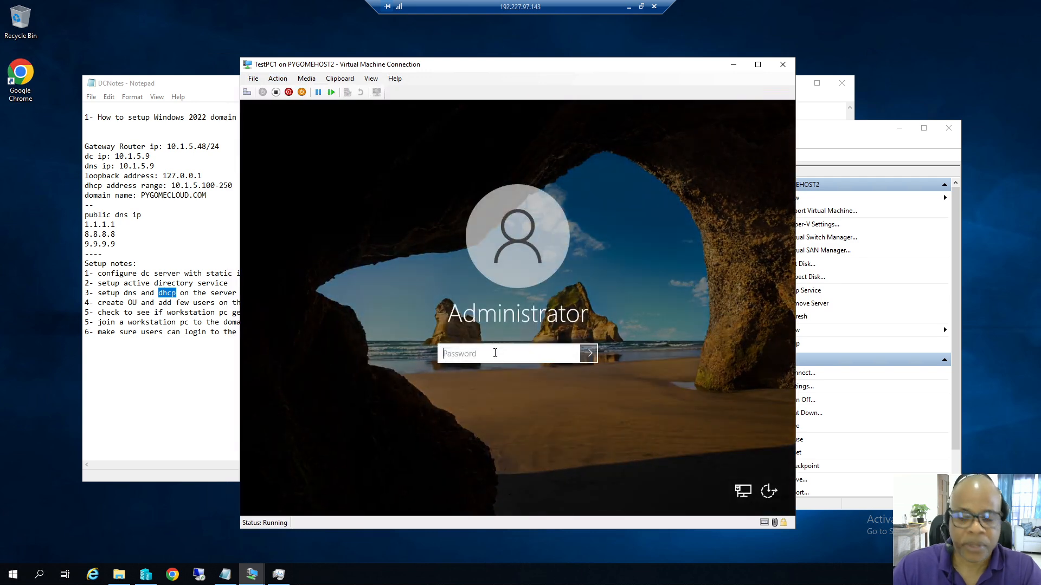
type("P••••••••••")
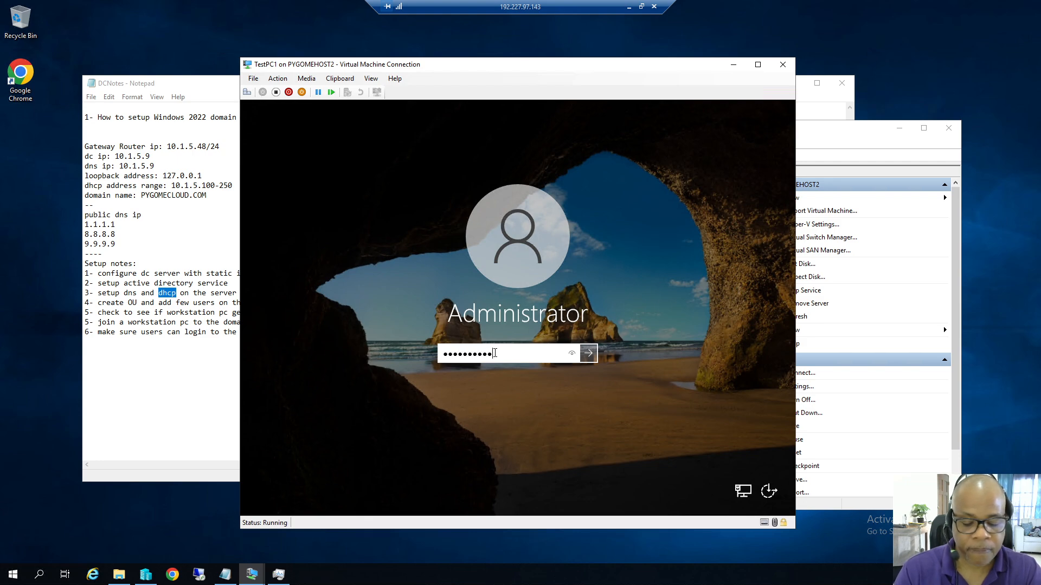
key("Return")
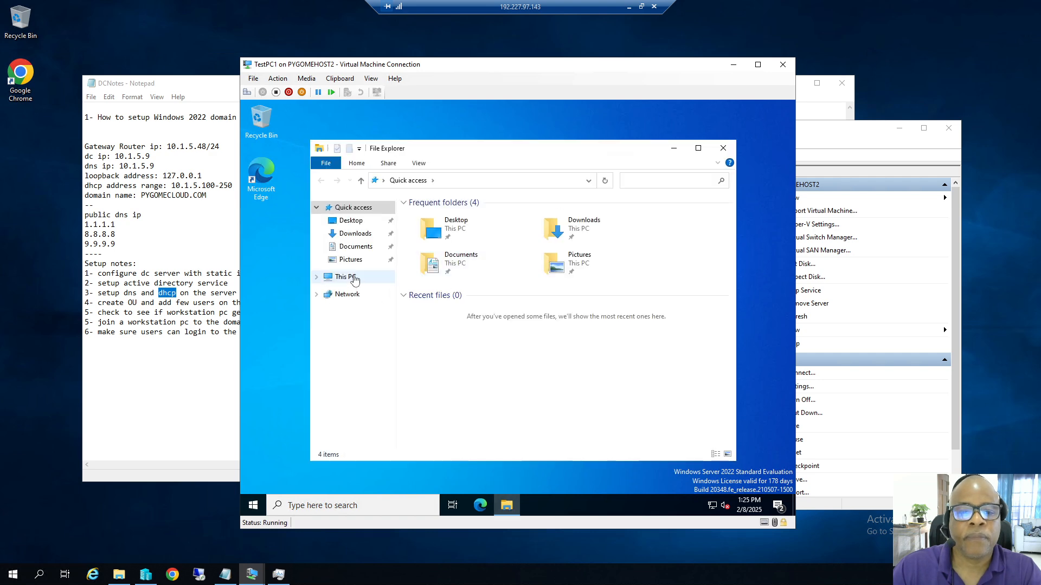
Open Advanced system settings to the Computer Name tab showing TESTPC1 in WORKGROUP.
right_click(344, 277)
left_click(394, 418)
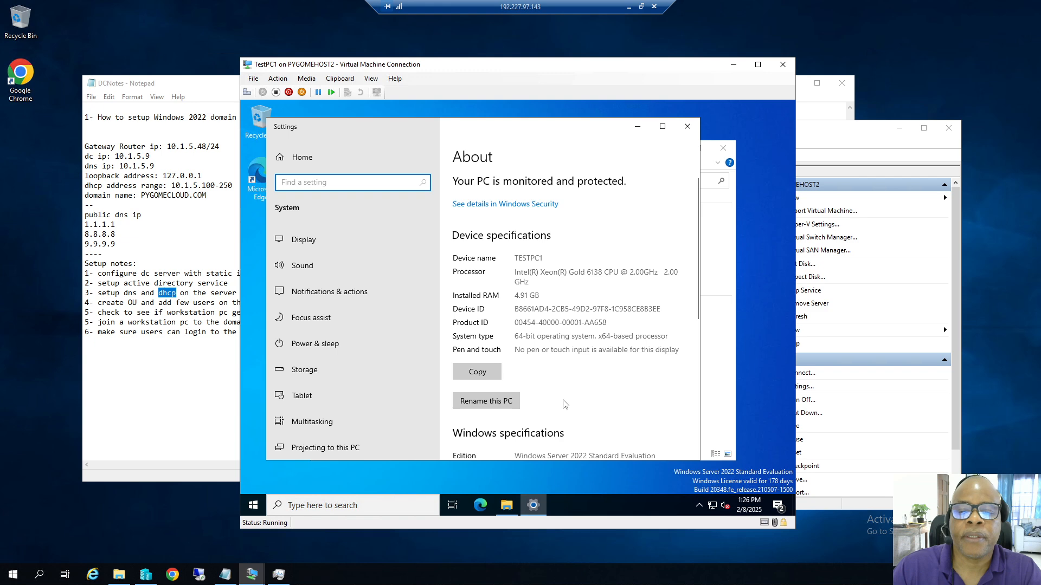
scroll(563, 398, "down", 5)
scroll(561, 411, "down", 3)
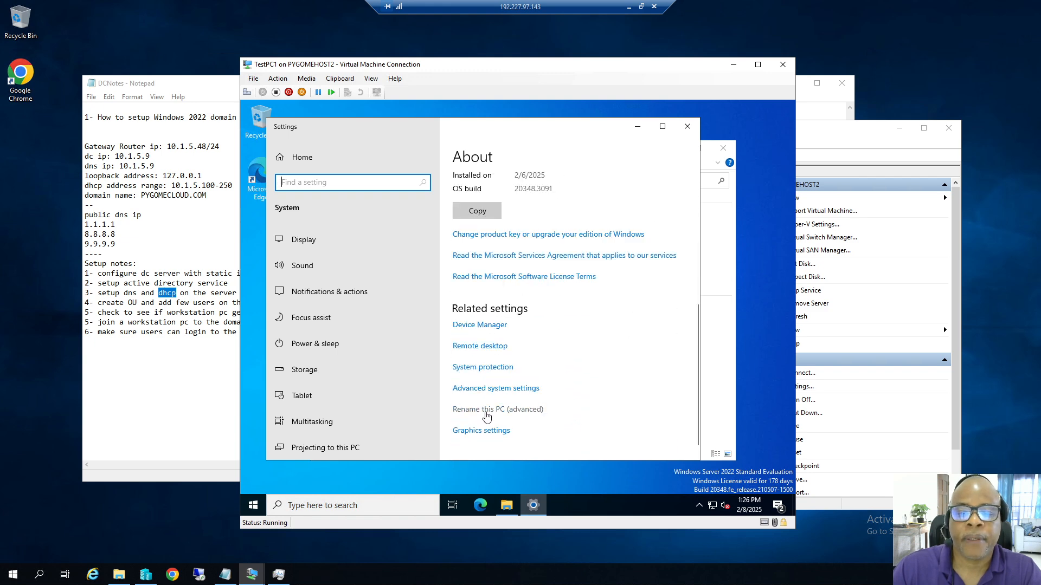
left_click(492, 389)
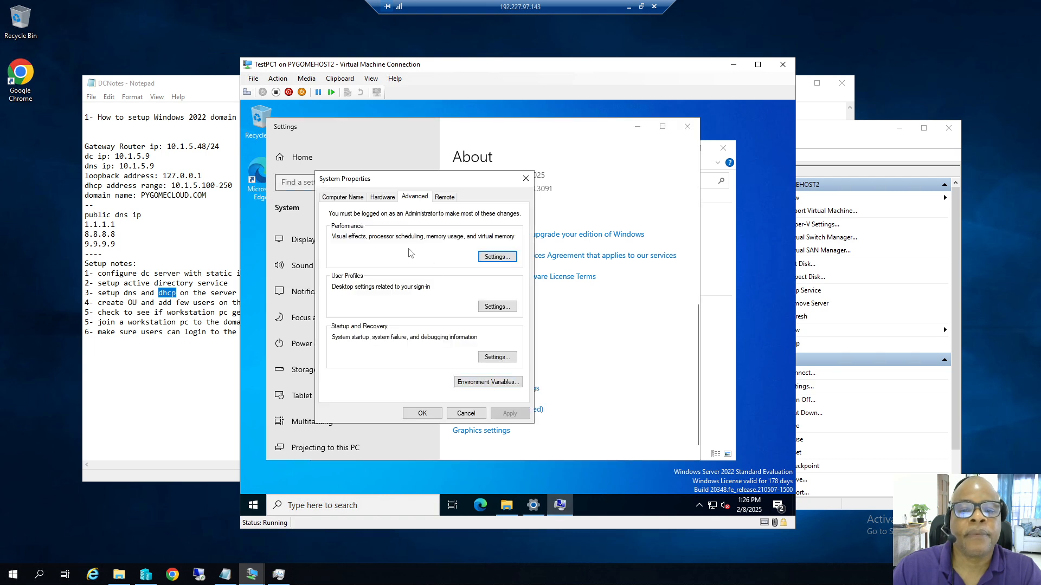
left_click(466, 413)
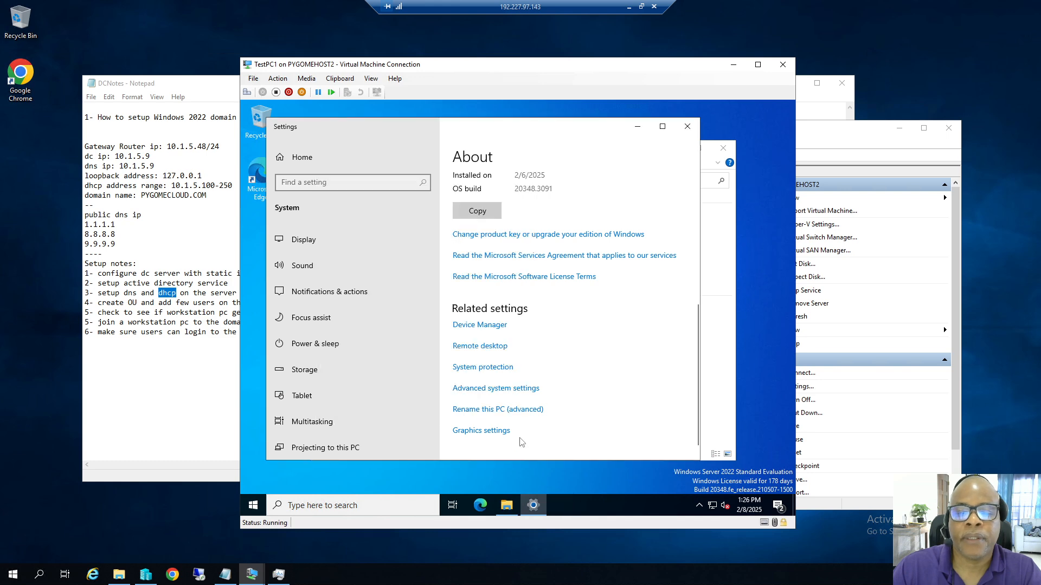
left_click(488, 389)
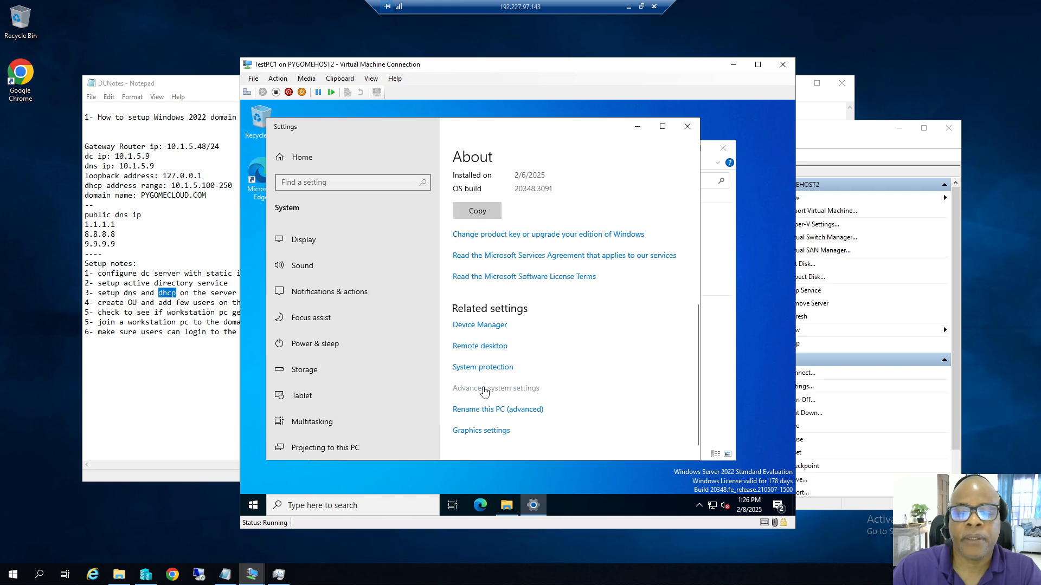
left_click(358, 213)
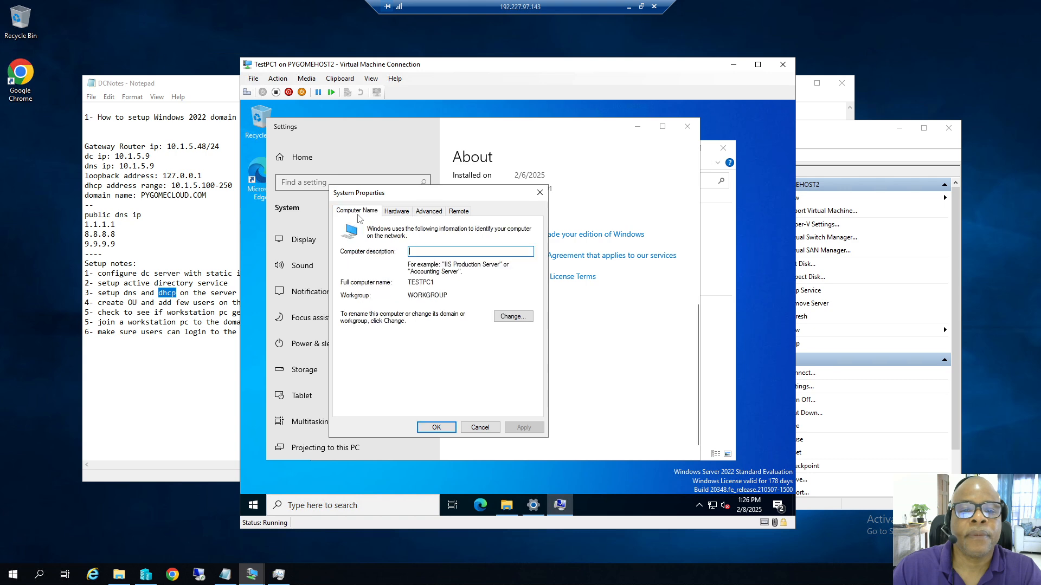
Make TestPC1 a member of domain pygomecloud.com using the domain administrator credentials.
left_click(512, 317)
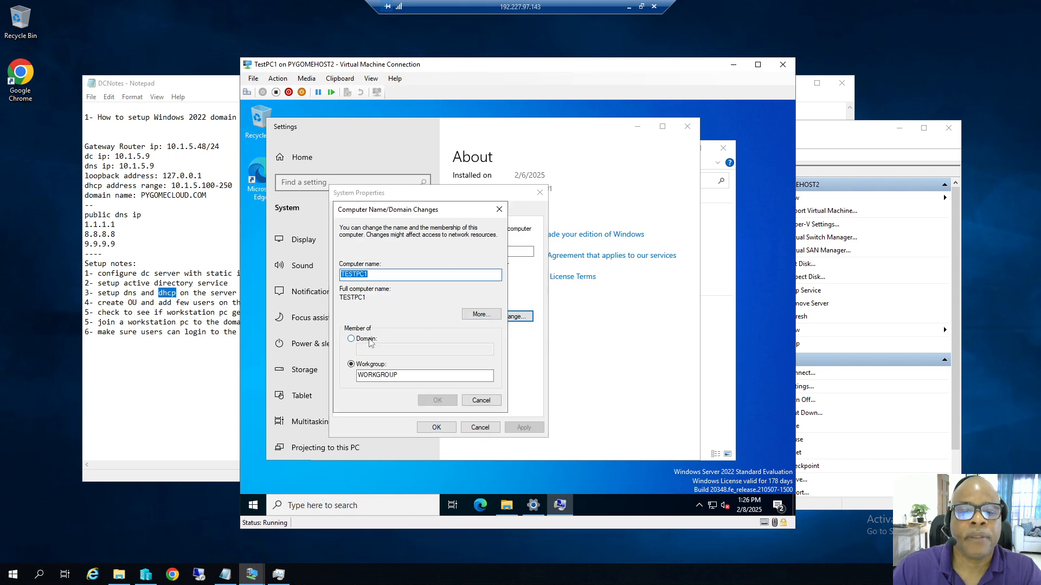
left_click(358, 340)
left_click(380, 350)
type("pygomecloud.com")
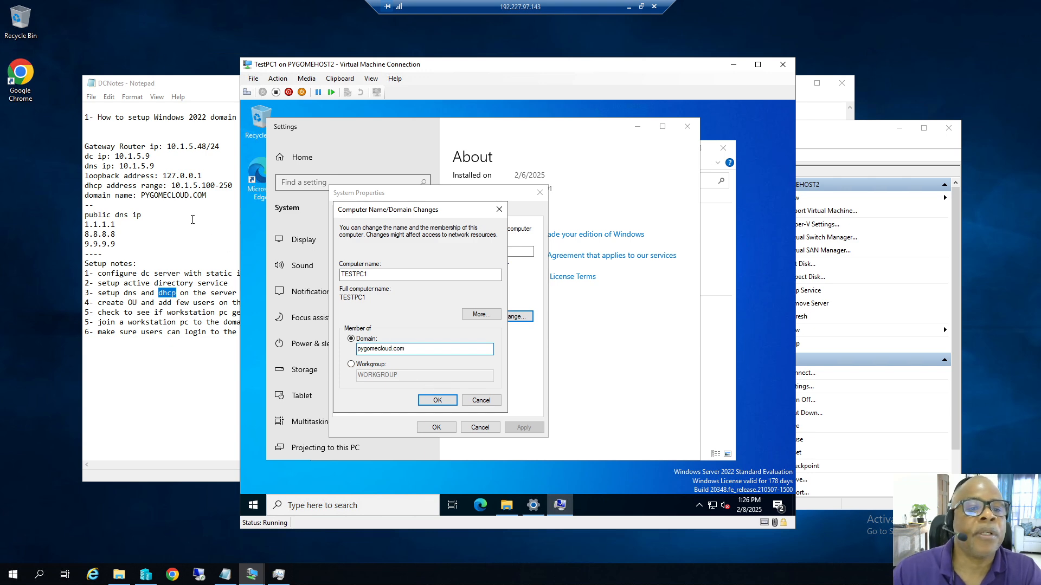
left_click(437, 401)
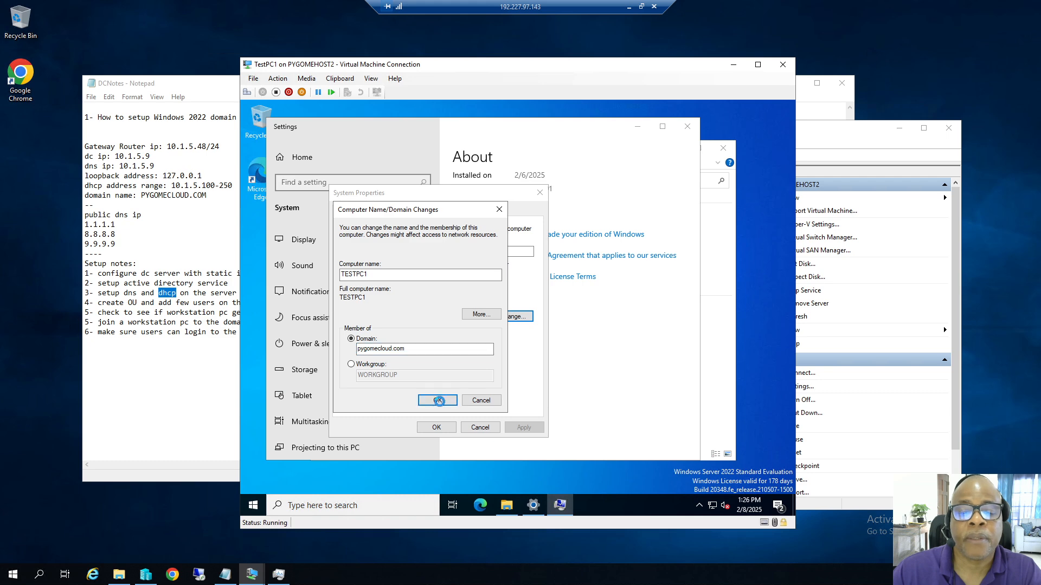
type("admini")
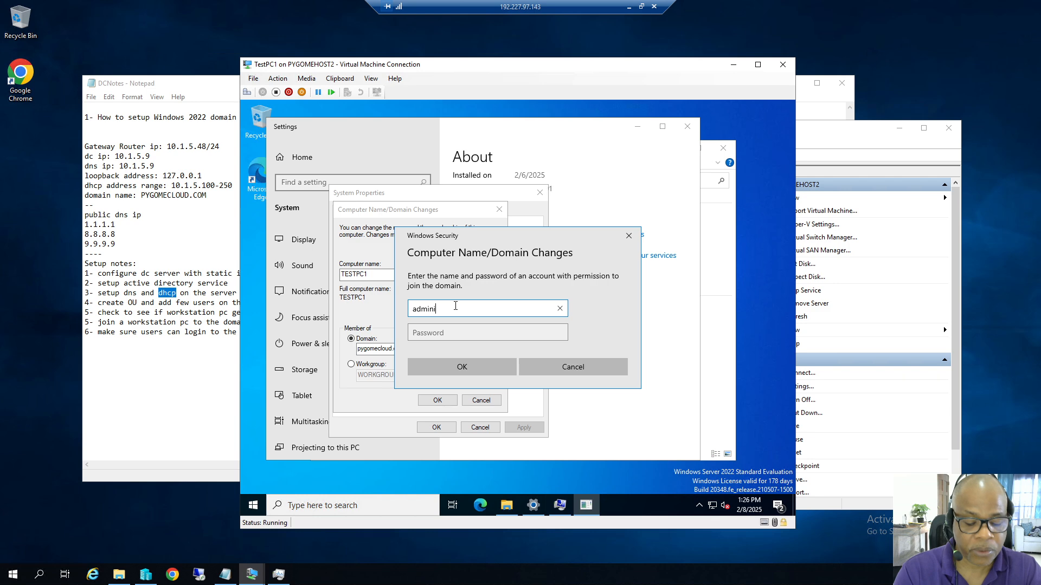
type("strator")
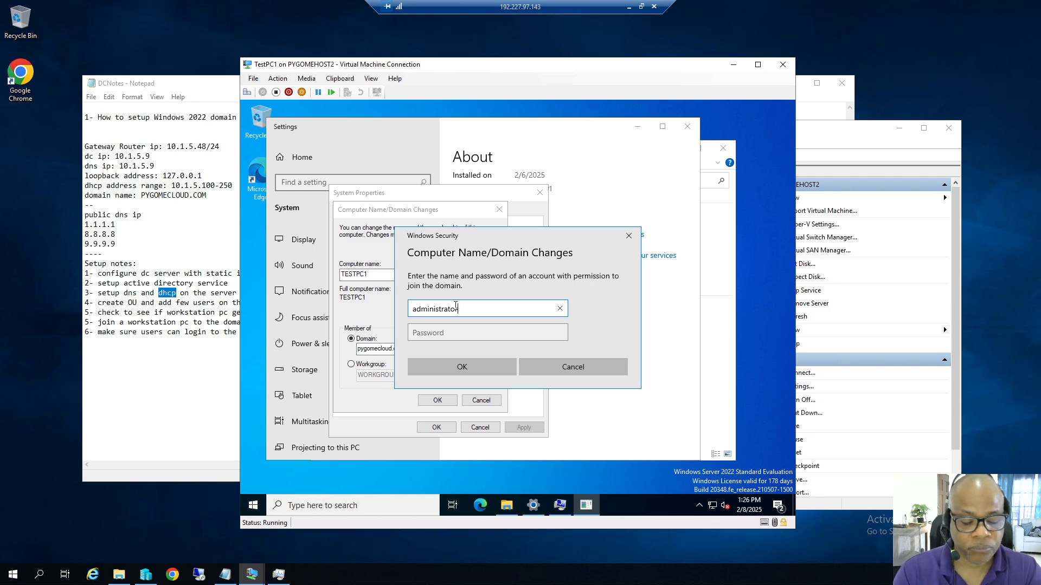
key("Tab")
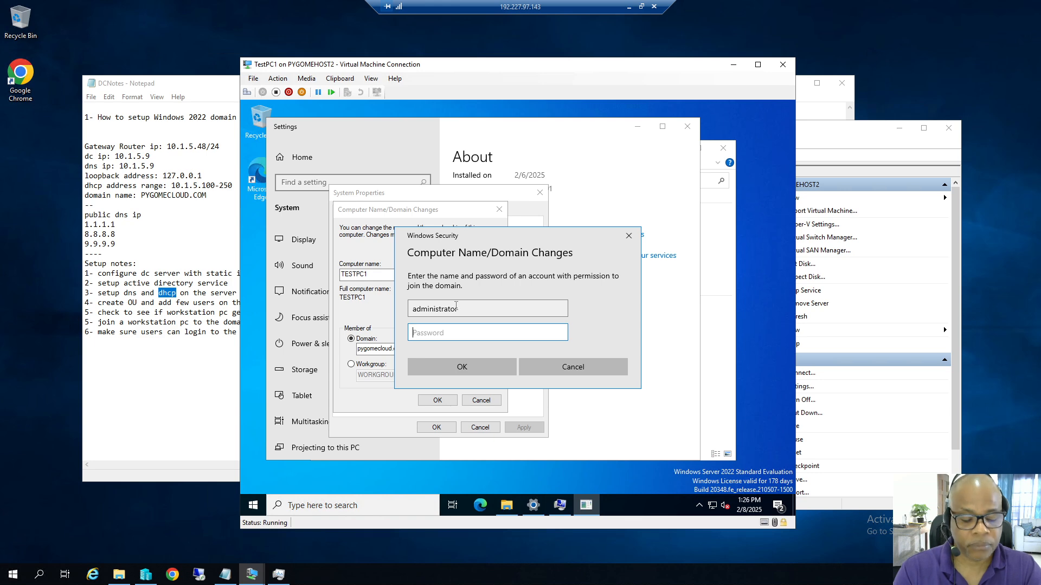
type("••••")
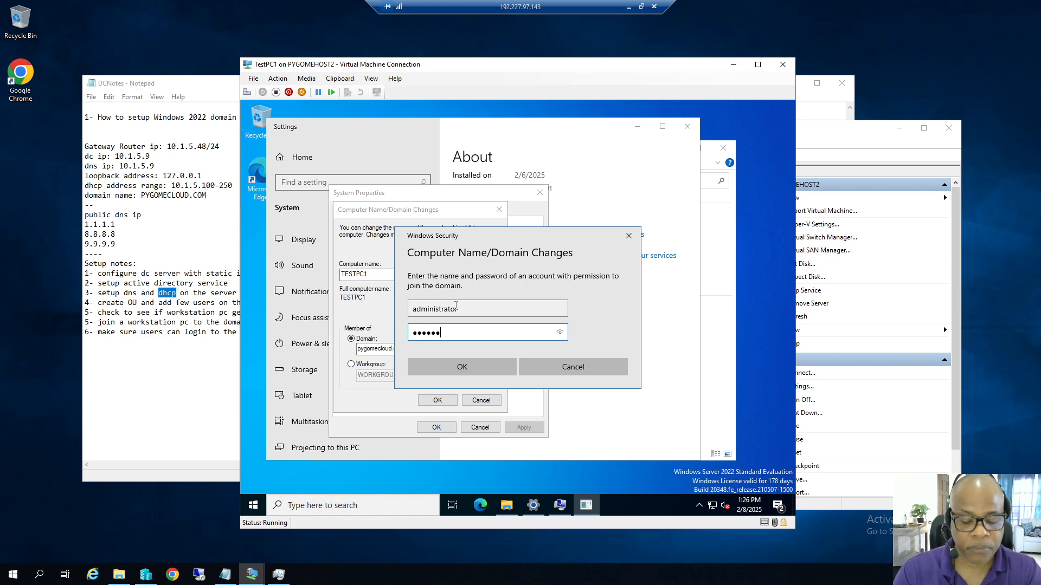
type("•••••••")
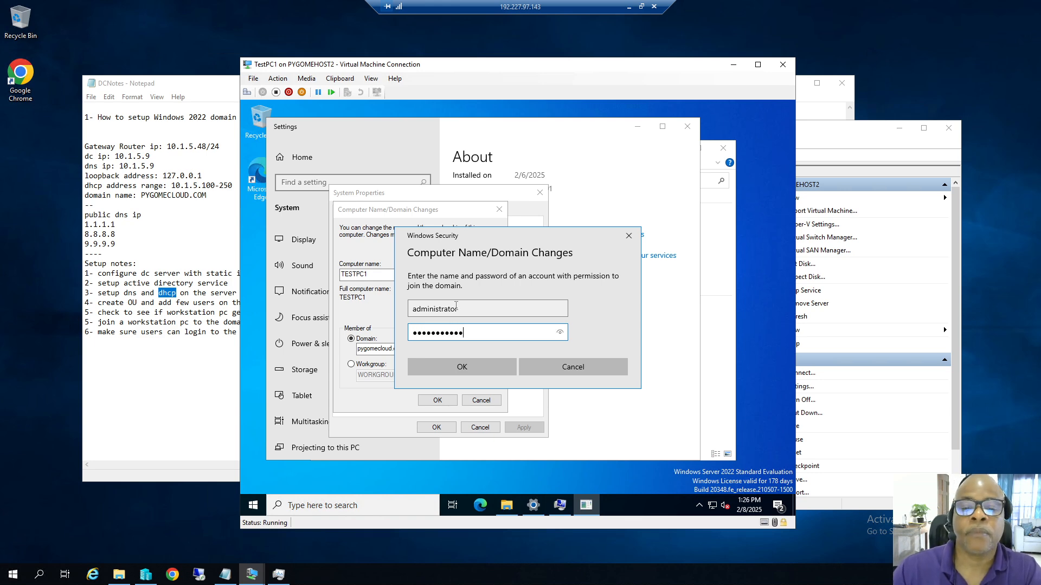
left_click(462, 367)
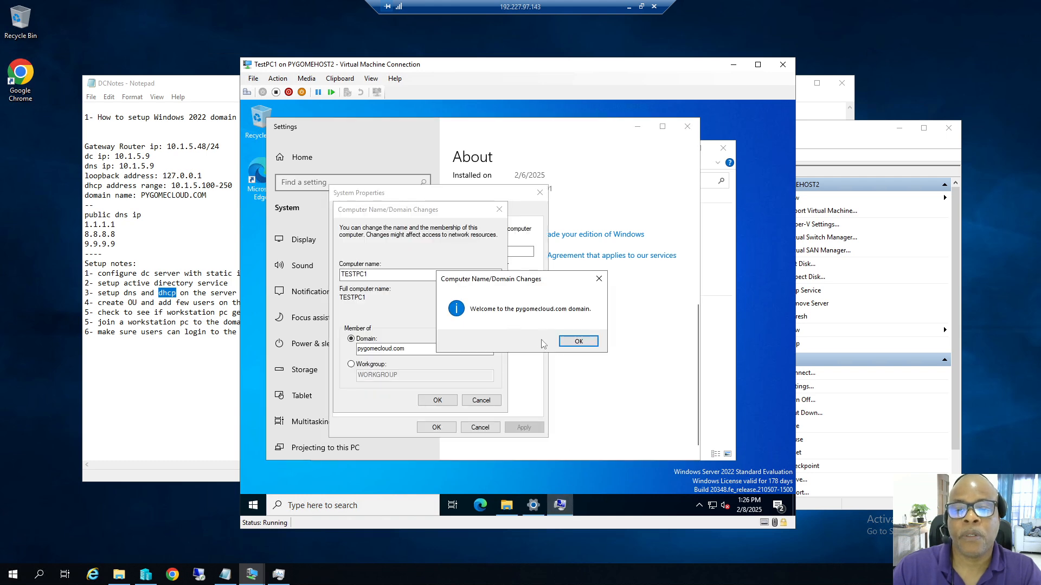
Acknowledge the welcome and restart notices, then restart TestPC1 now.
left_click(570, 342)
left_click(584, 317)
left_click(445, 429)
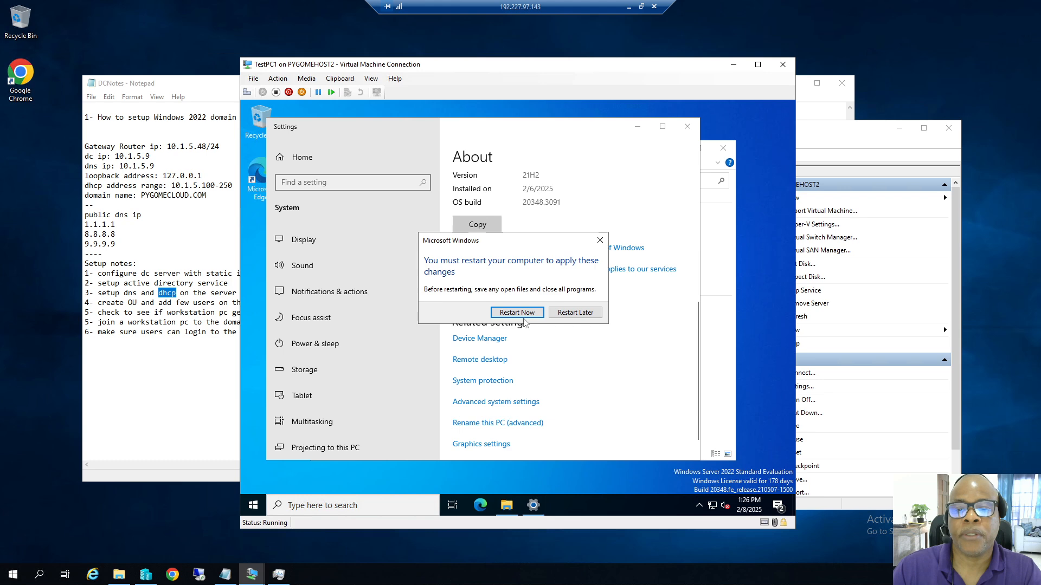
left_click(524, 315)
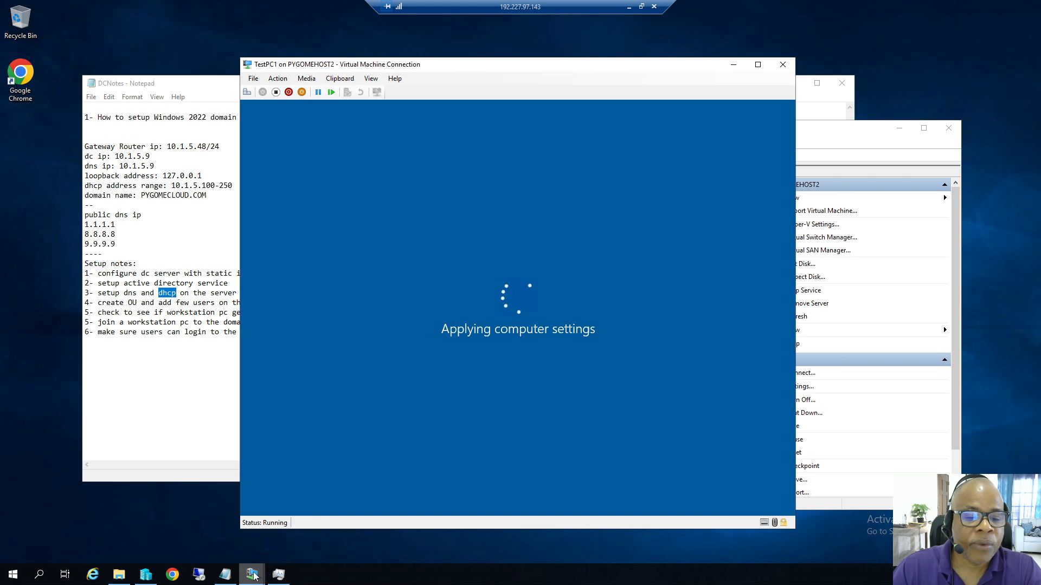
While TestPC1 reboots, switch to the DC9 server's VM window from the taskbar preview.
mouse_move(251, 573)
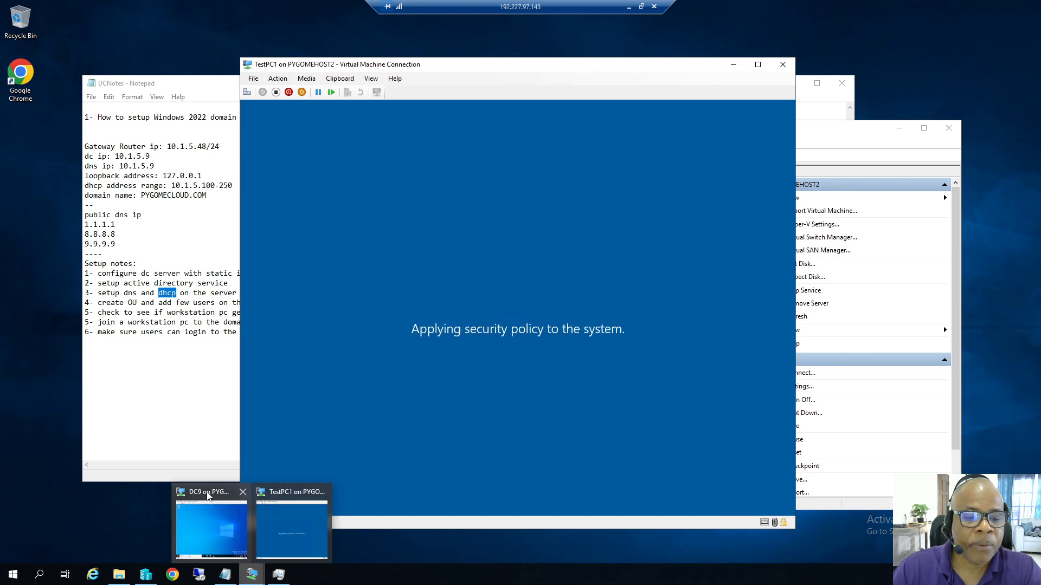
left_click(245, 531)
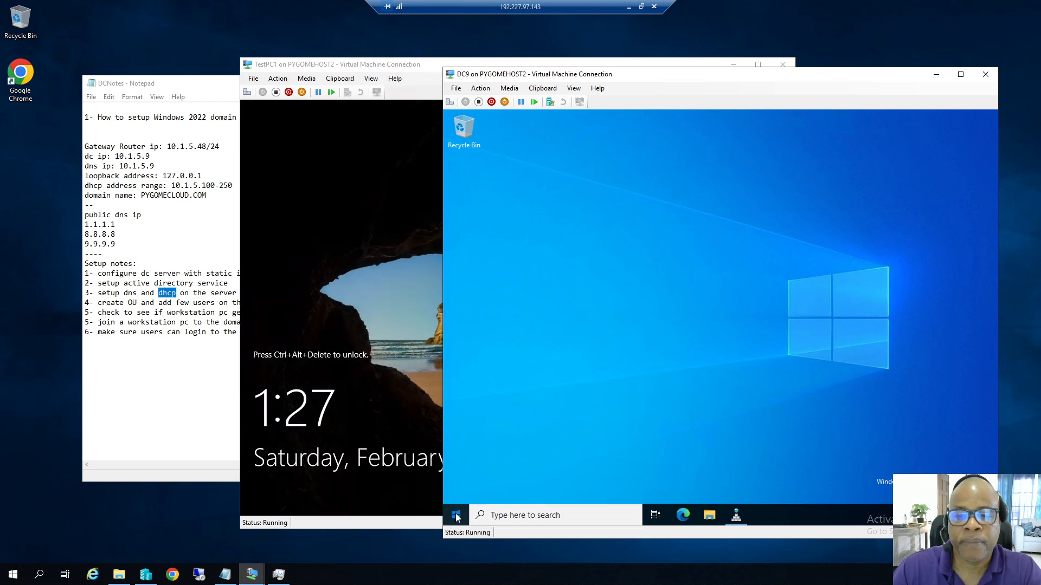
On DC9, open Active Directory Users and Computers and check the test user in the Admin OU.
left_click(457, 515)
left_click(569, 349)
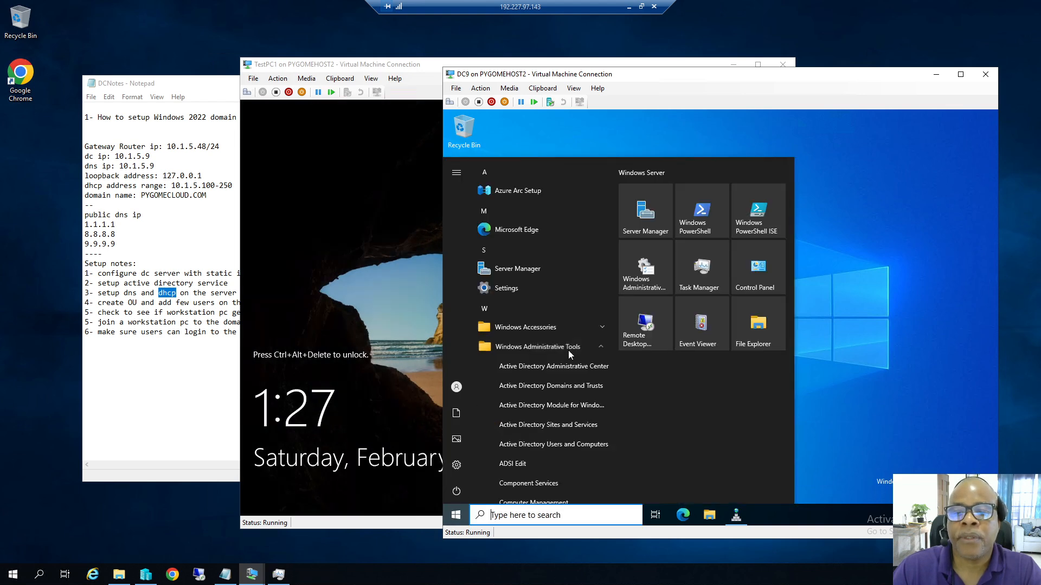
left_click(531, 447)
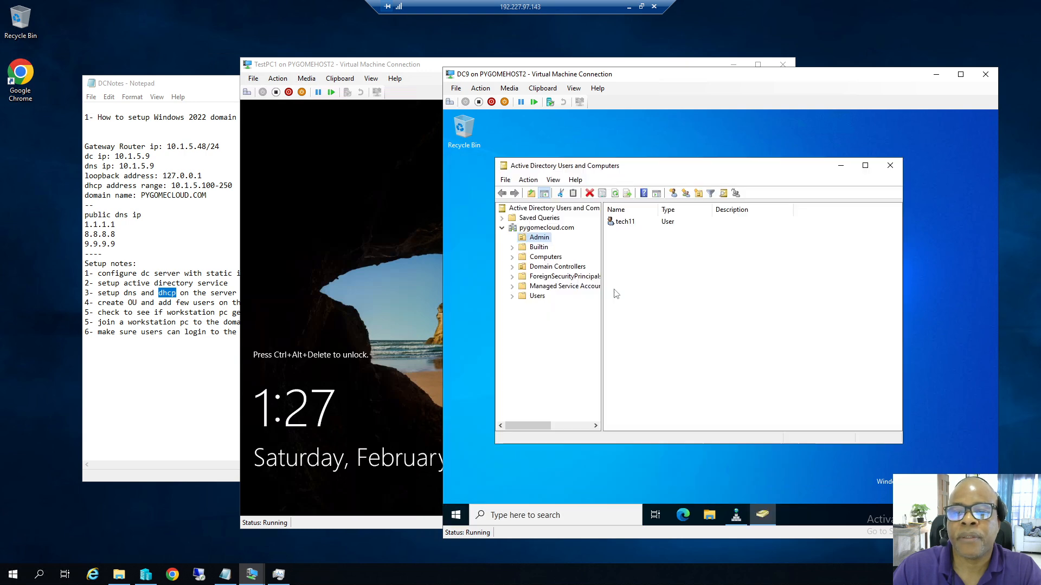
left_click(627, 226)
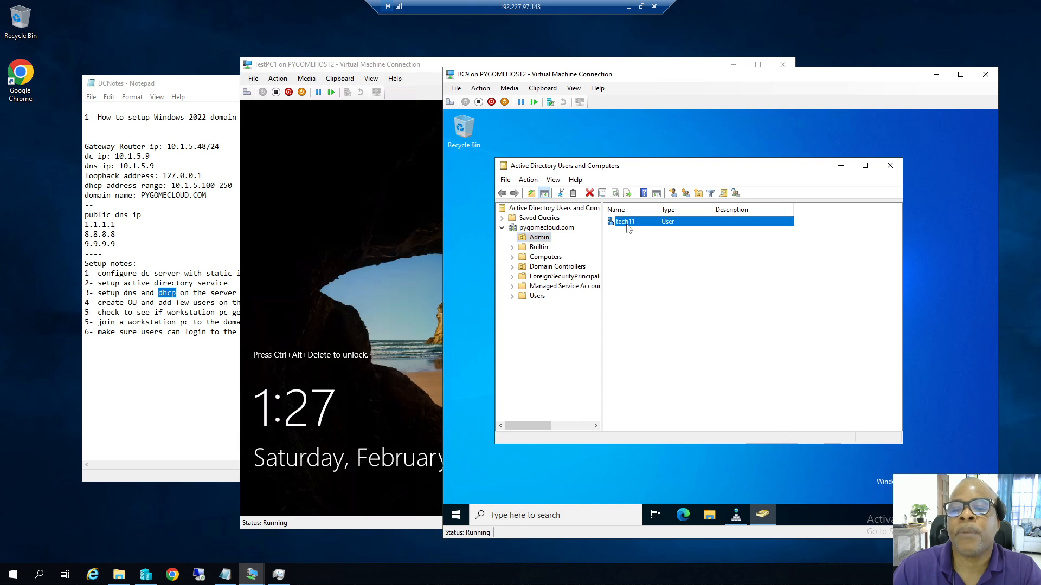
Send Ctrl+Alt+Delete to TestPC1 from the Action menu to reach its sign-in screen.
left_click(420, 84)
left_click(278, 79)
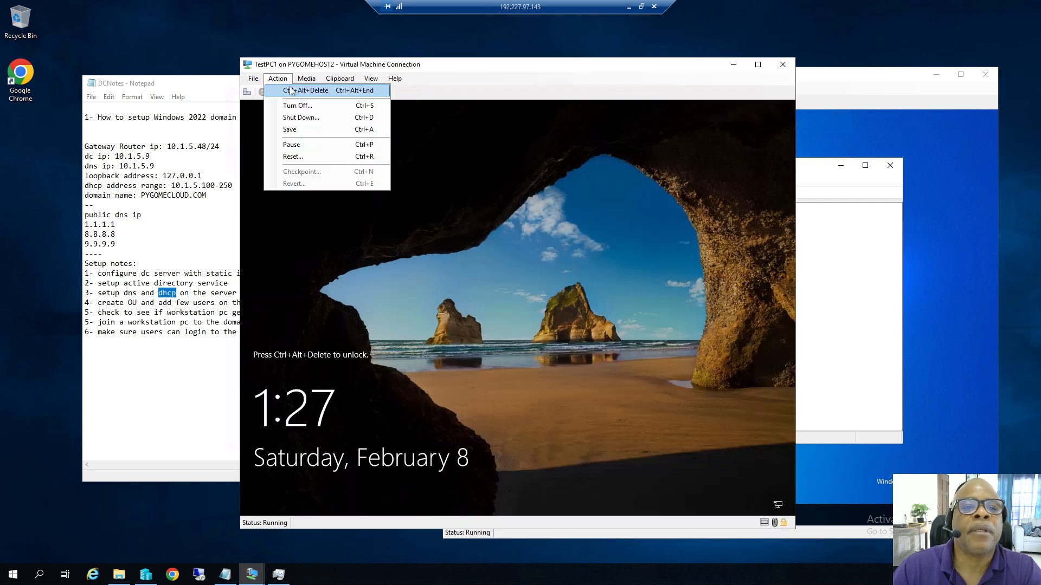
left_click(296, 90)
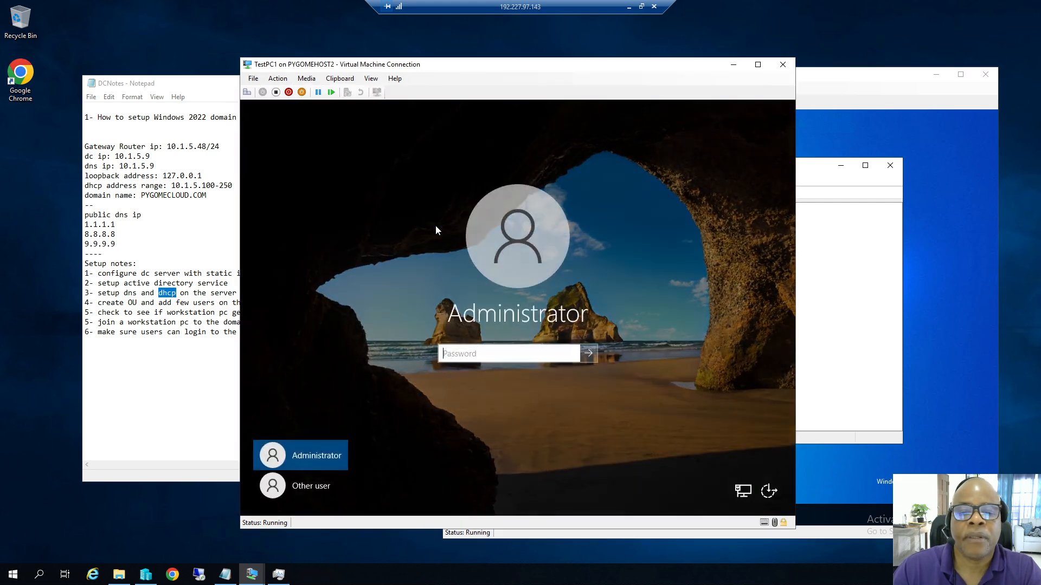
Sign in to TestPC1 via Other user with the PYGOMECLOUD domain username and its password.
left_click(325, 488)
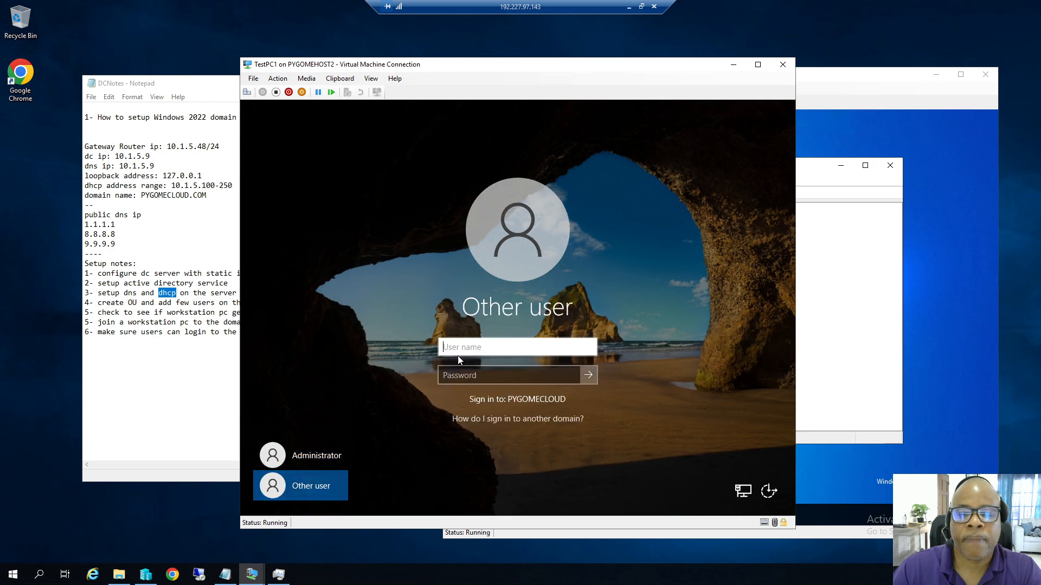
type("tech11")
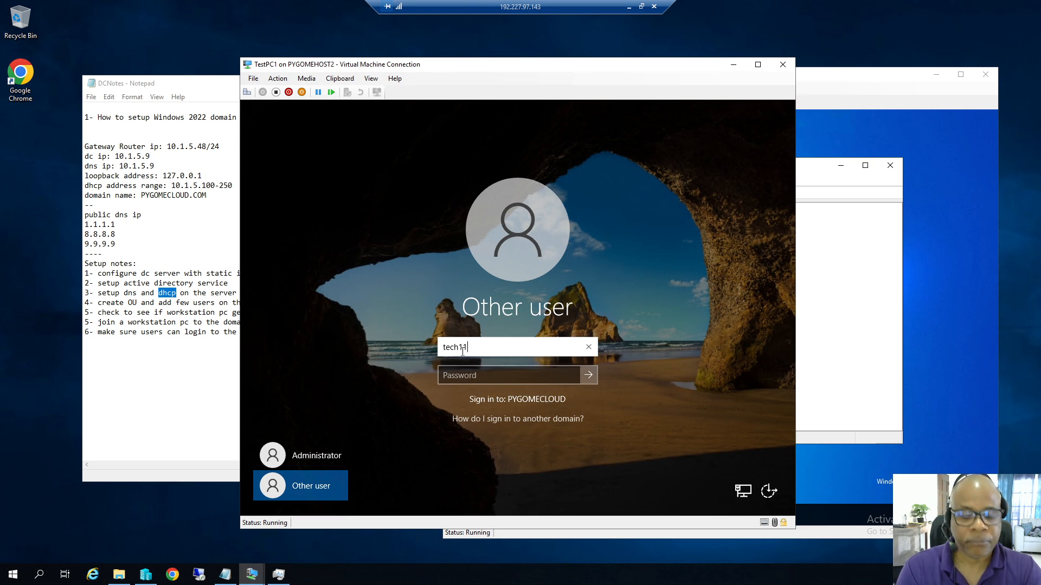
key("Tab")
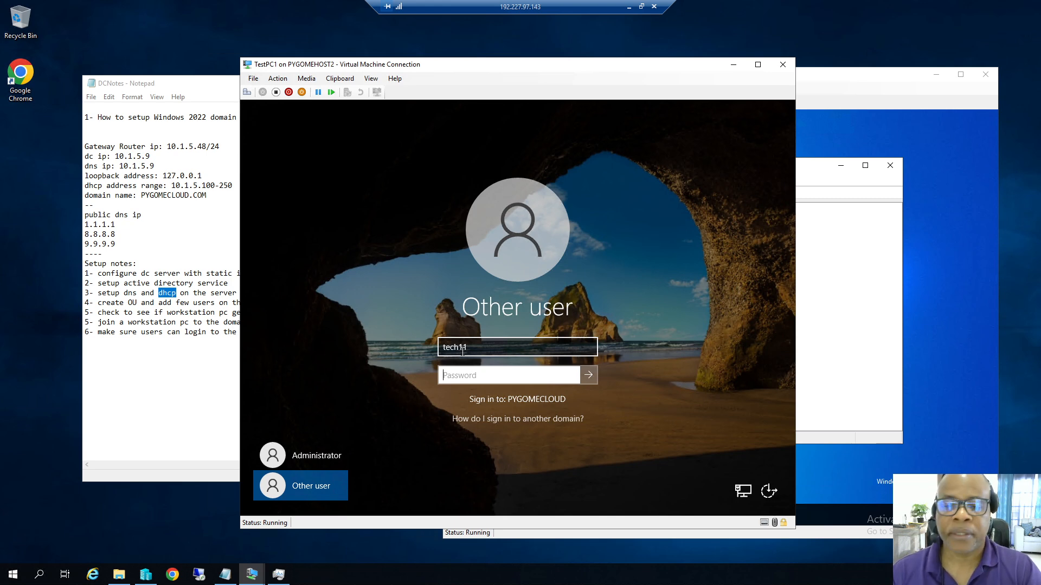
type("********")
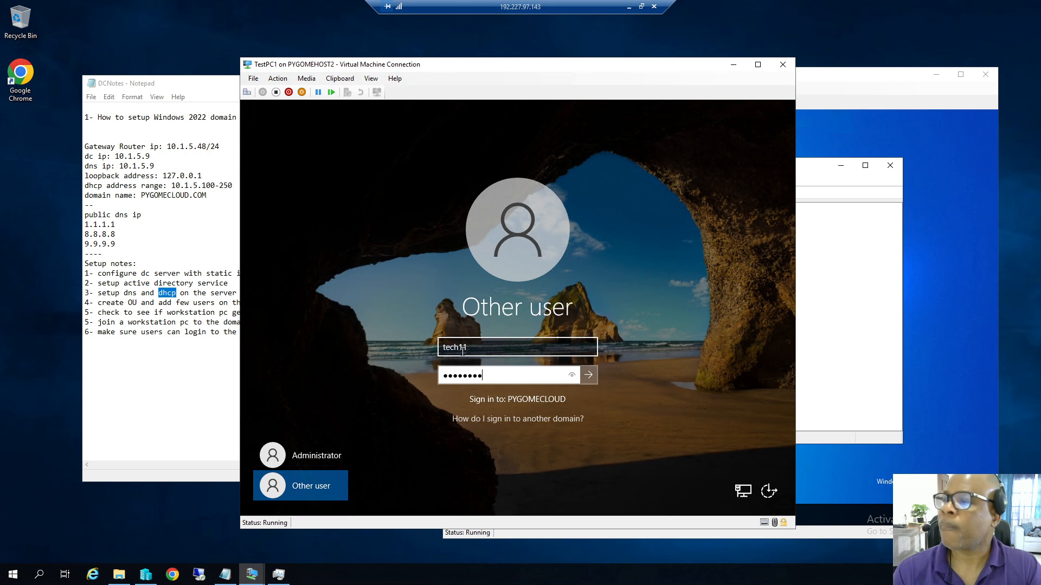
type("***")
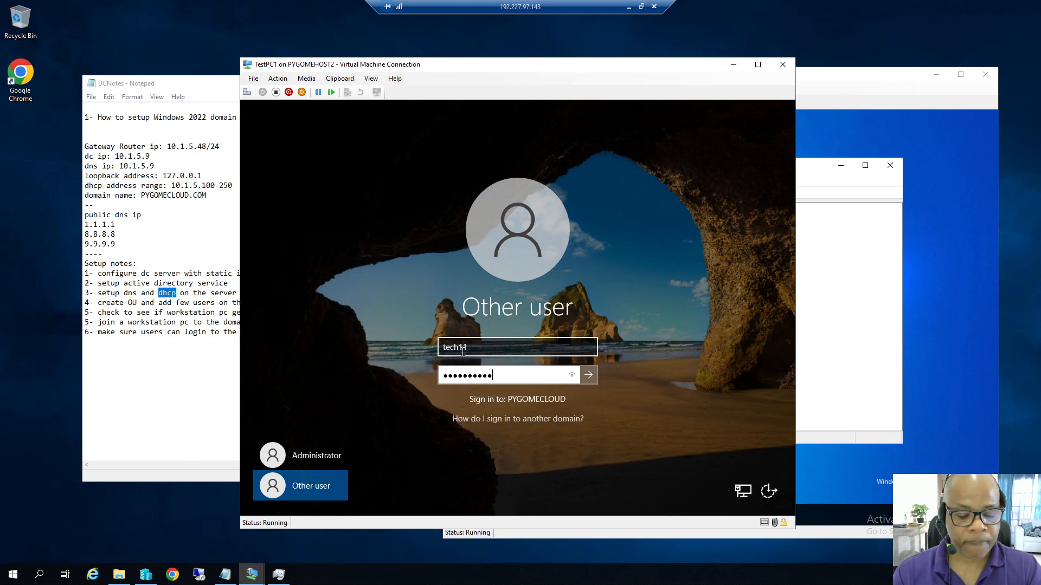
type("*")
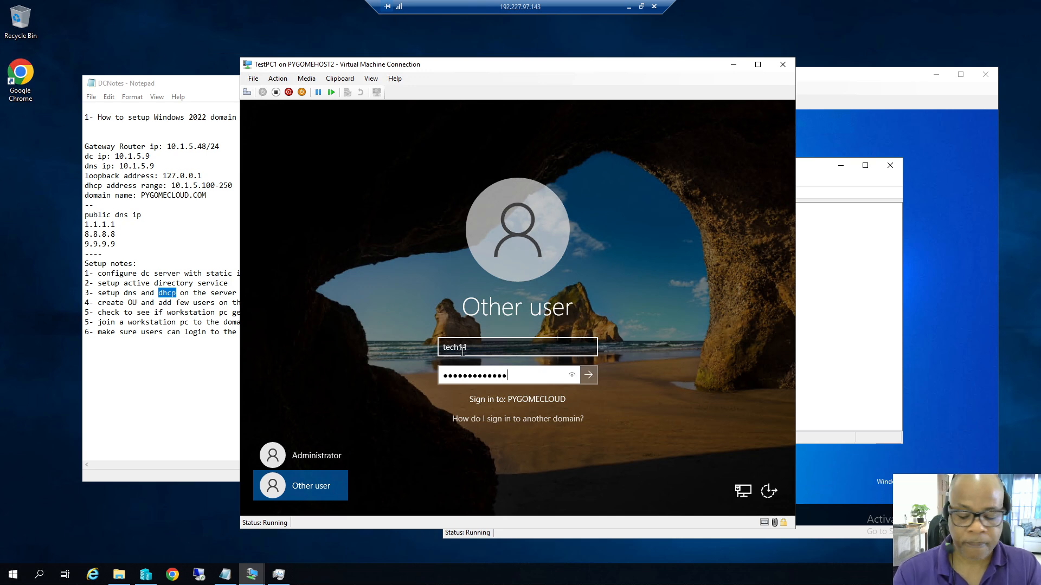
key("Return")
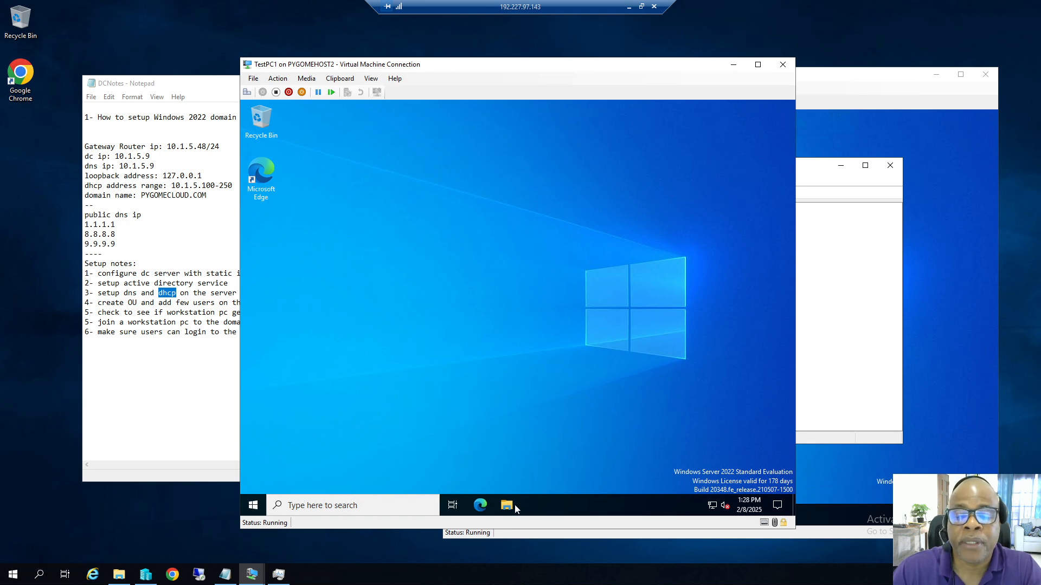
Open Command Prompt on TestPC1 and run hostname, which returns TESTPC1.
left_click(366, 506)
type("cmd")
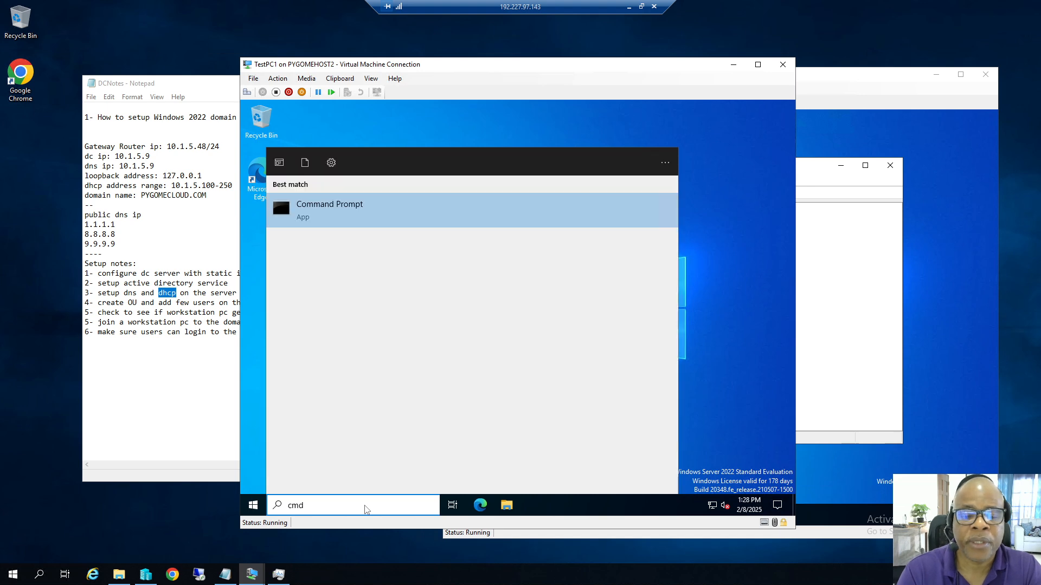
left_click(342, 215)
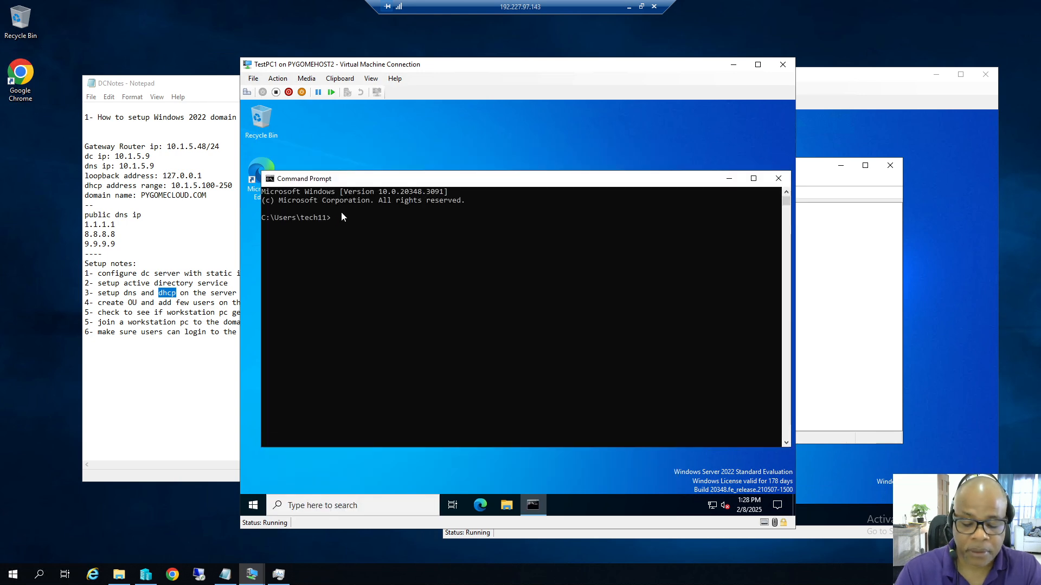
type("hostname")
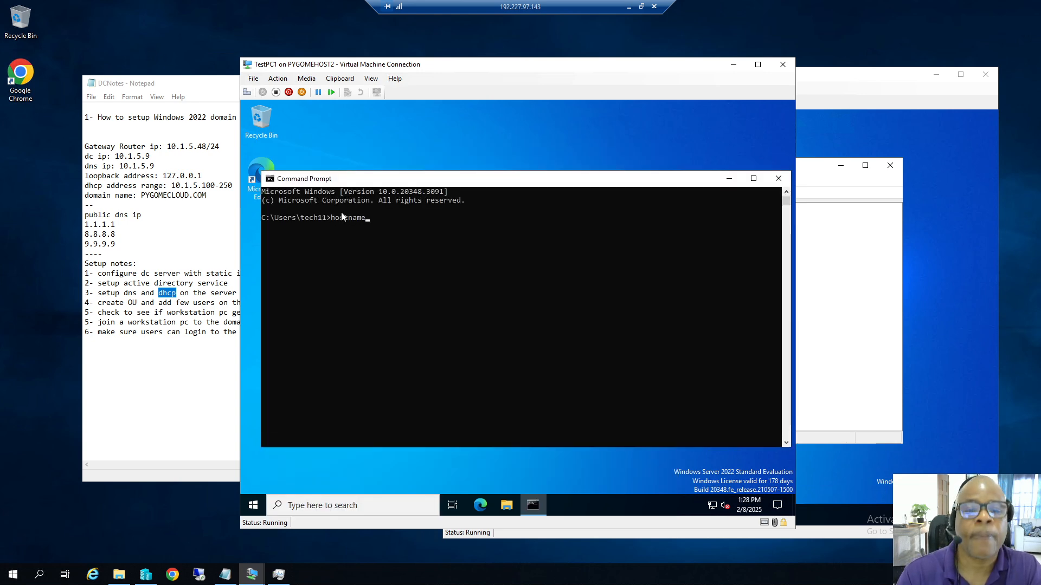
key("Return")
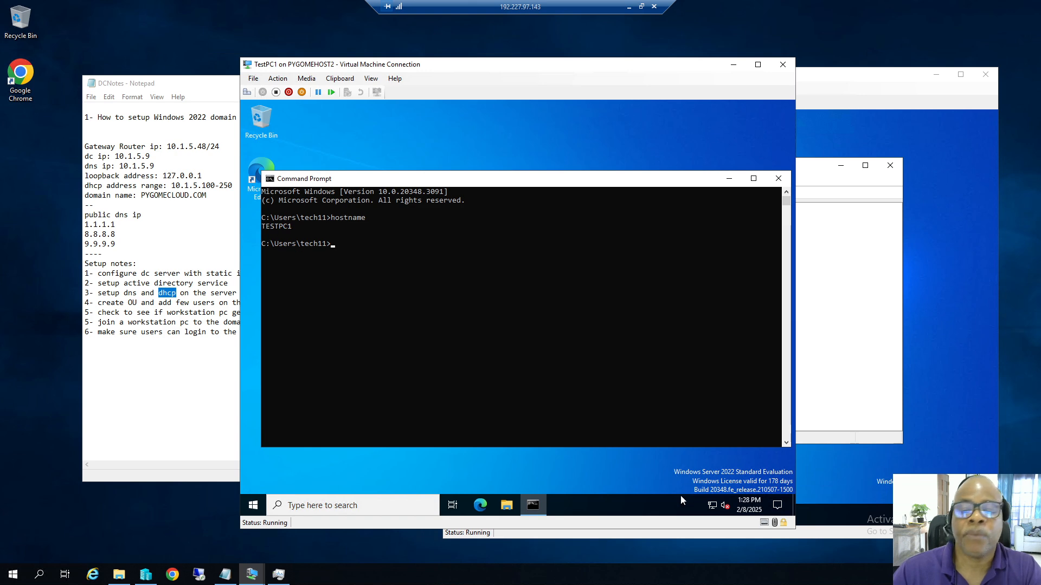
On DC9, confirm the TESTPC1 computer account is listed under Computers in AD.
left_click(919, 147)
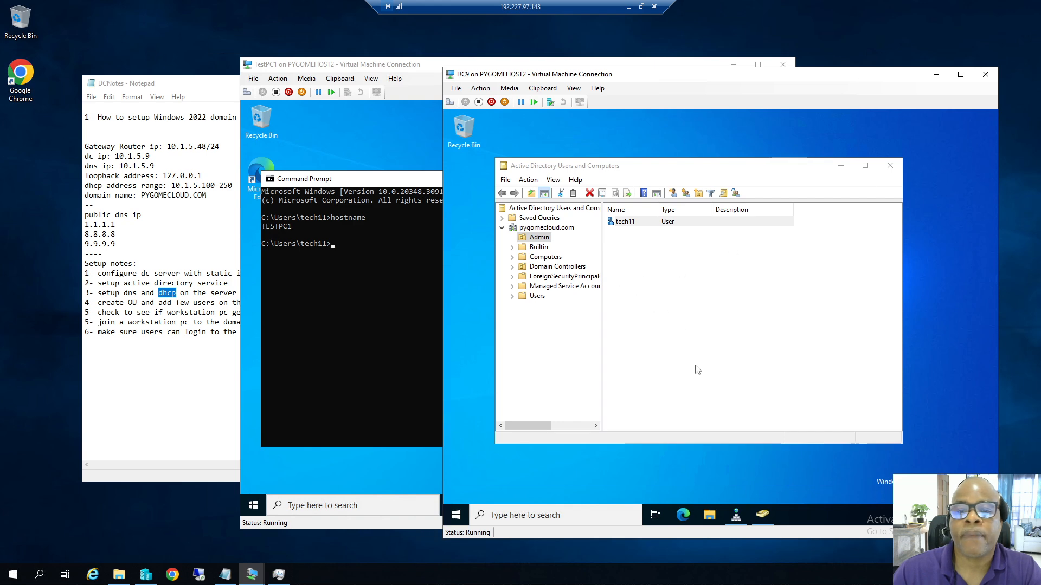
left_click(547, 258)
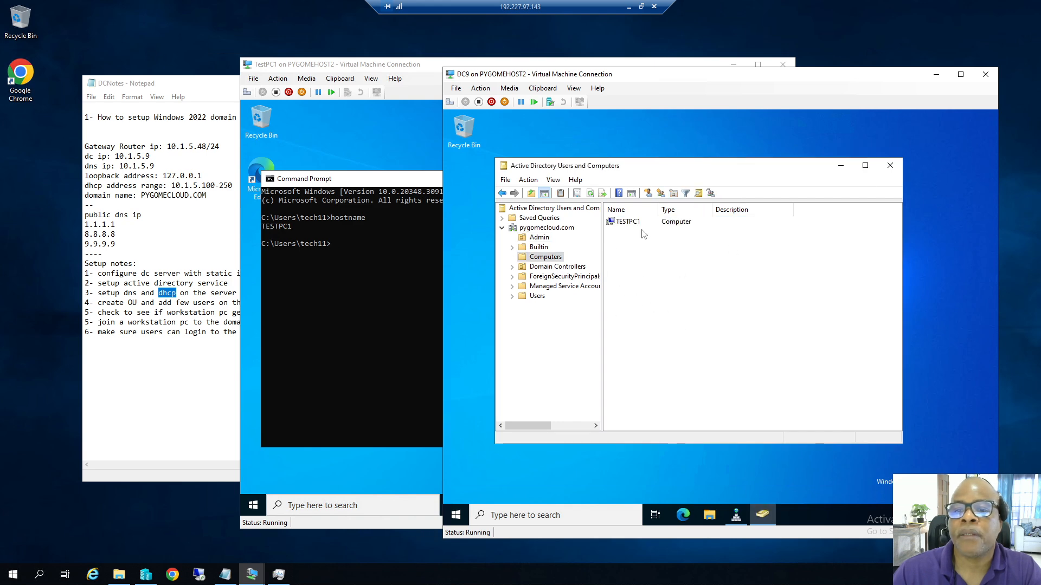
left_click(627, 221)
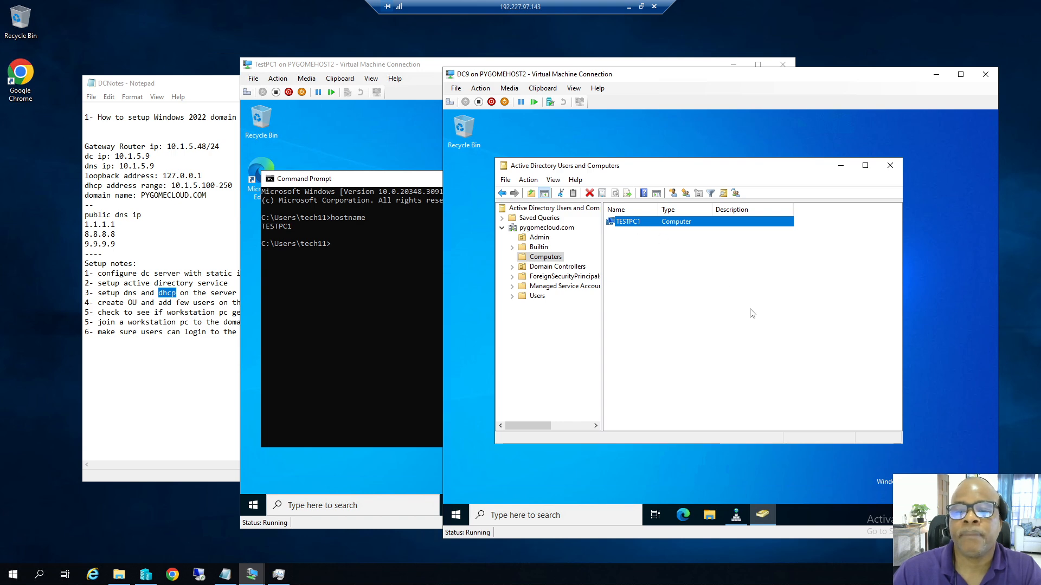
Refresh the pygomecloud.com DNS zone and locate TESTPC1's host record at 10.1.5.246.
left_click(739, 514)
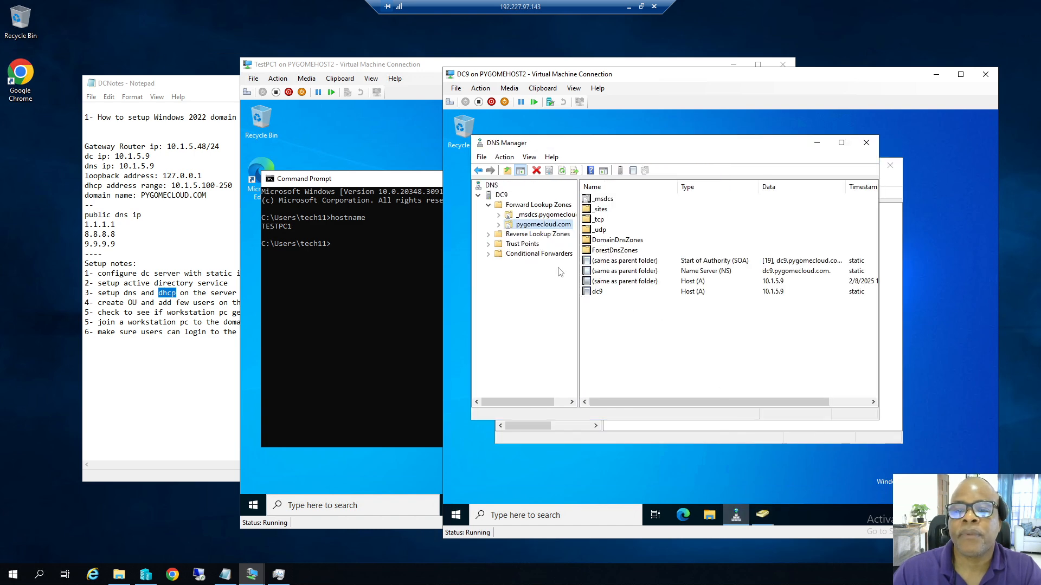
right_click(532, 225)
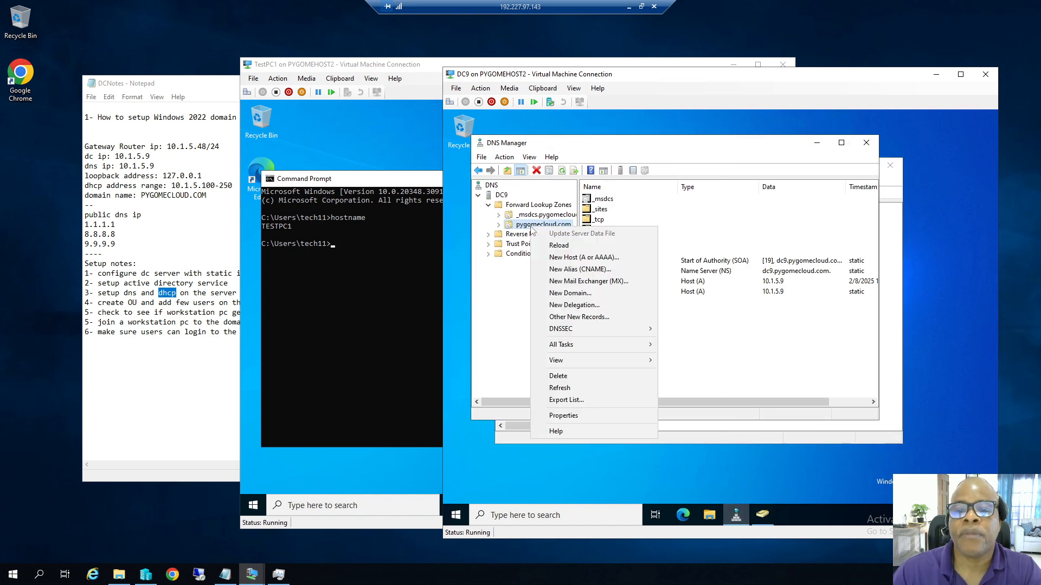
left_click(566, 389)
left_click(614, 307)
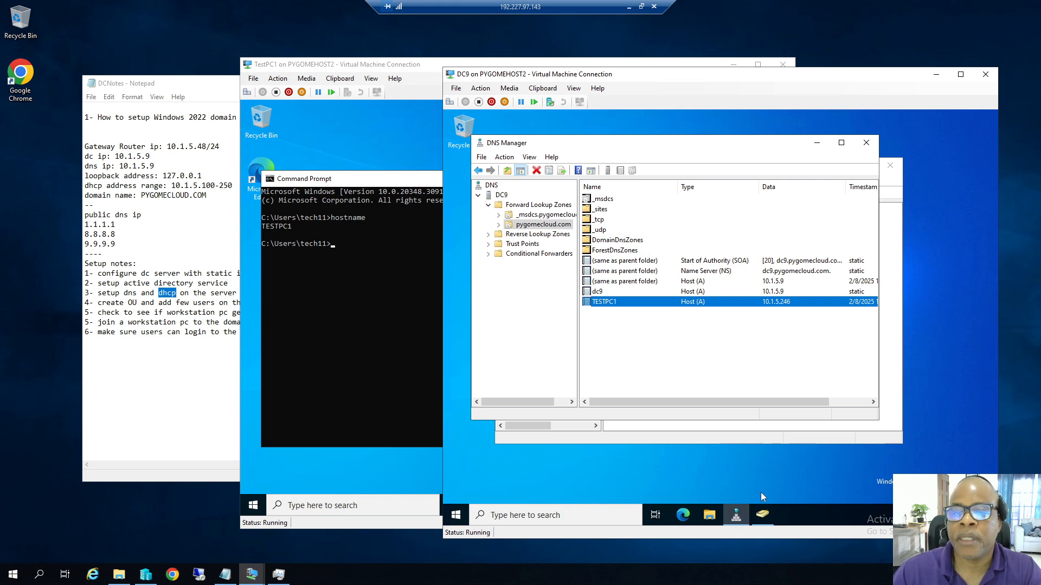
Open the DHCP console and view the IPv4 scope's Address Leases showing TESTPC1.
left_click(456, 515)
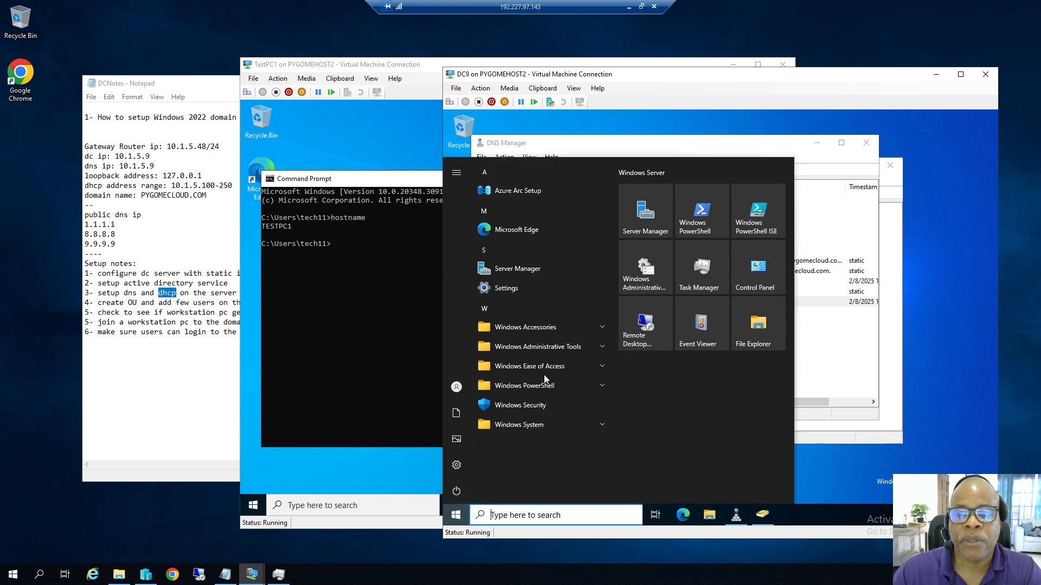
left_click(587, 349)
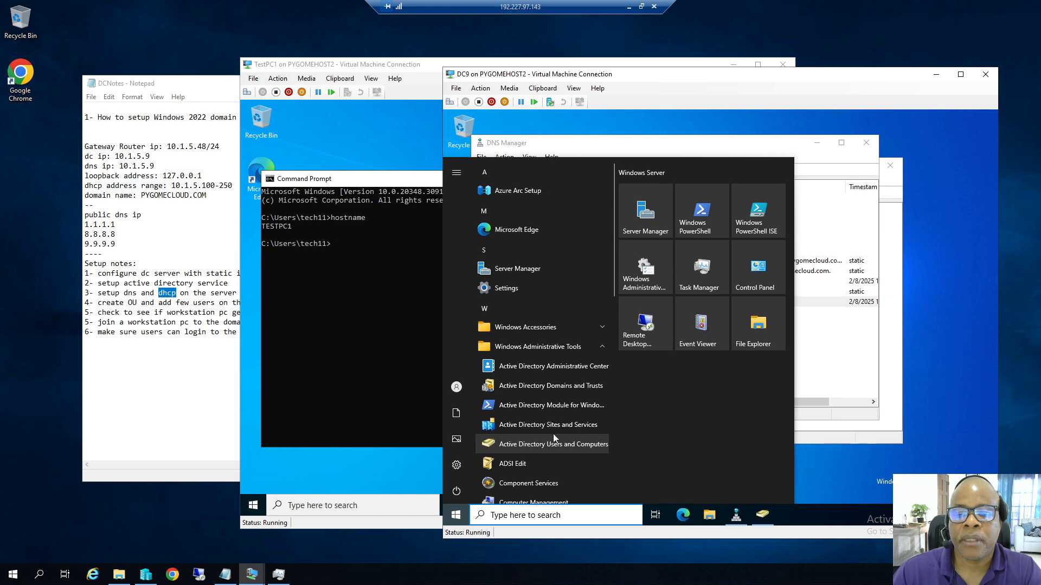
scroll(554, 437, "down", 3)
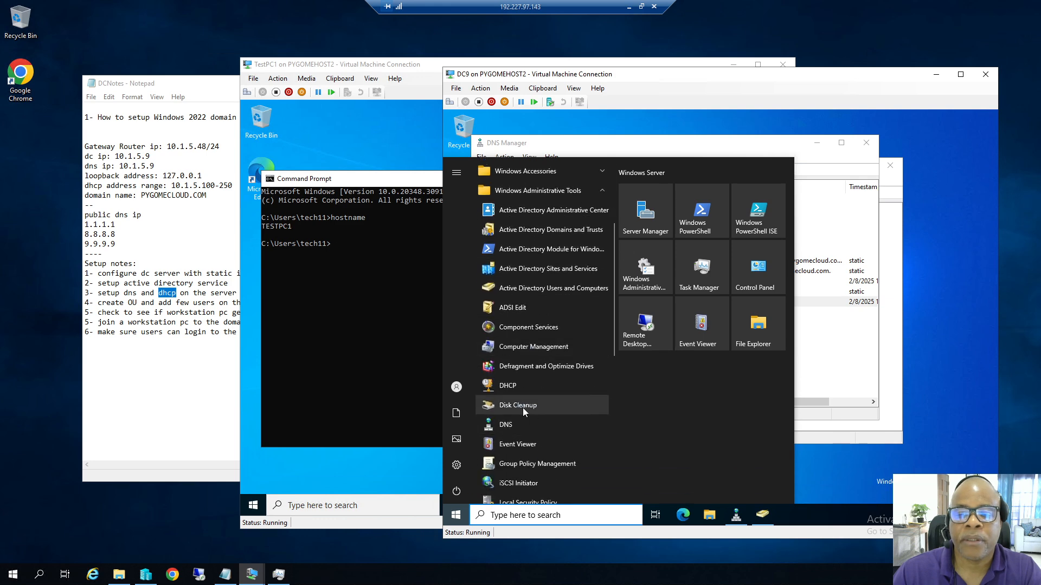
left_click(519, 387)
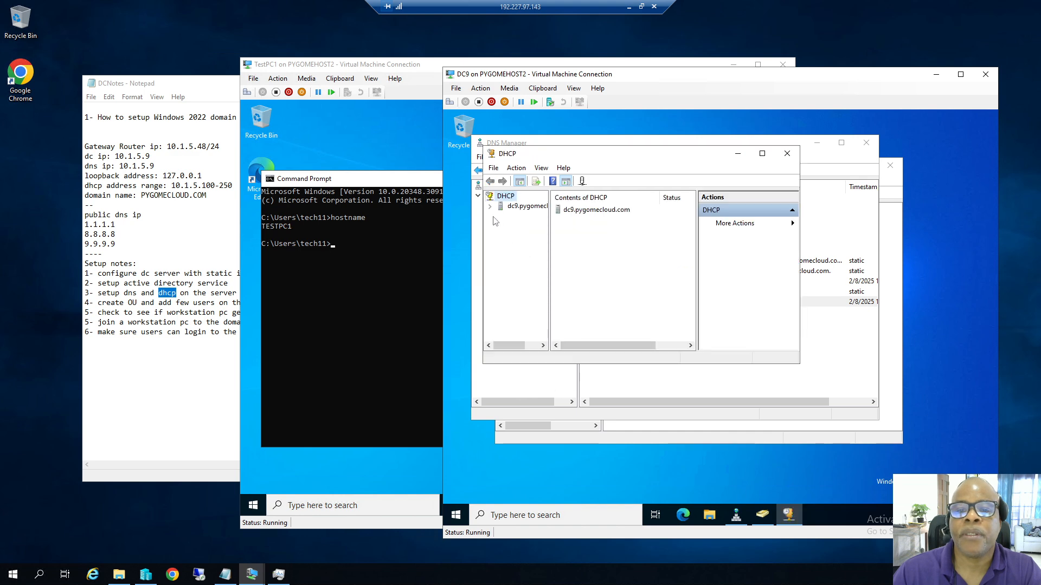
left_click(490, 207)
left_click(501, 216)
left_click(510, 226)
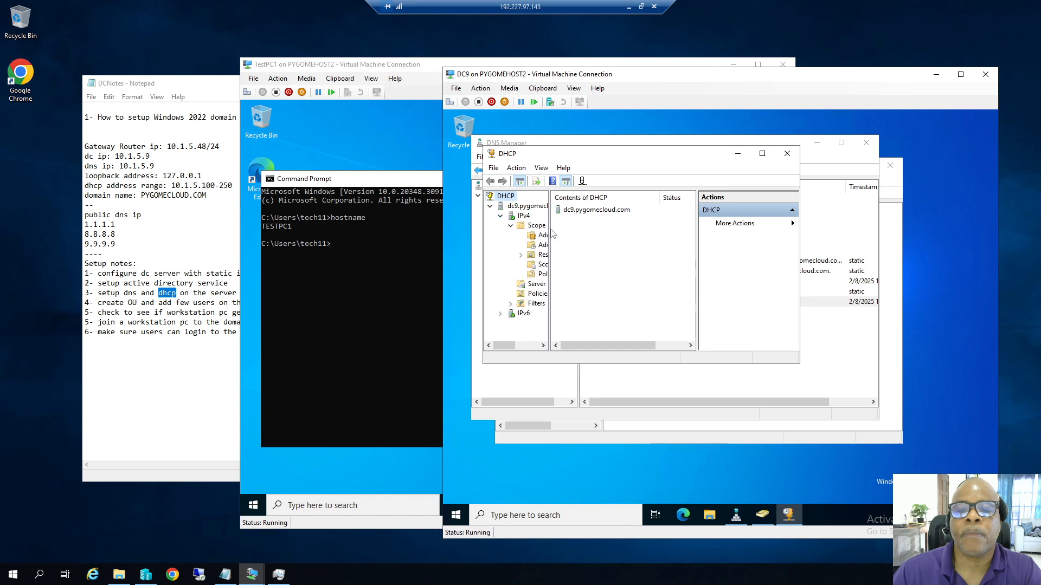
left_click_drag(550, 234, 588, 234)
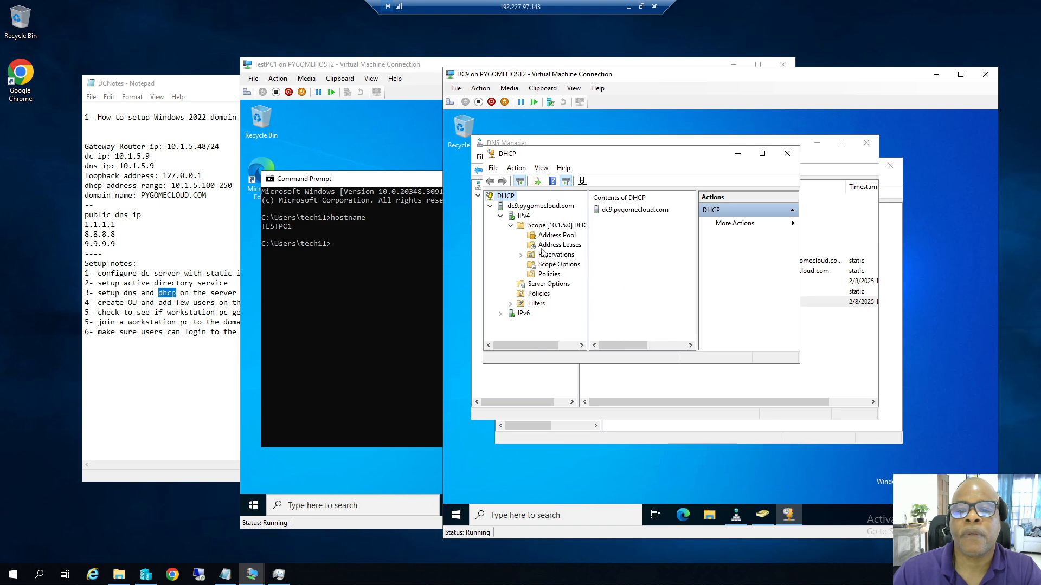
left_click(559, 245)
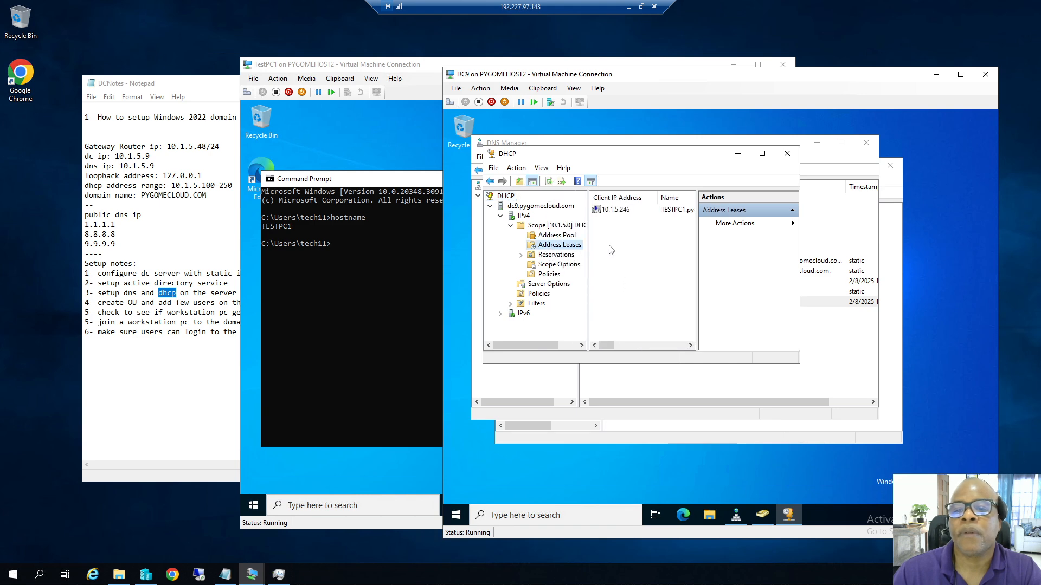
left_click_drag(696, 233, 745, 235)
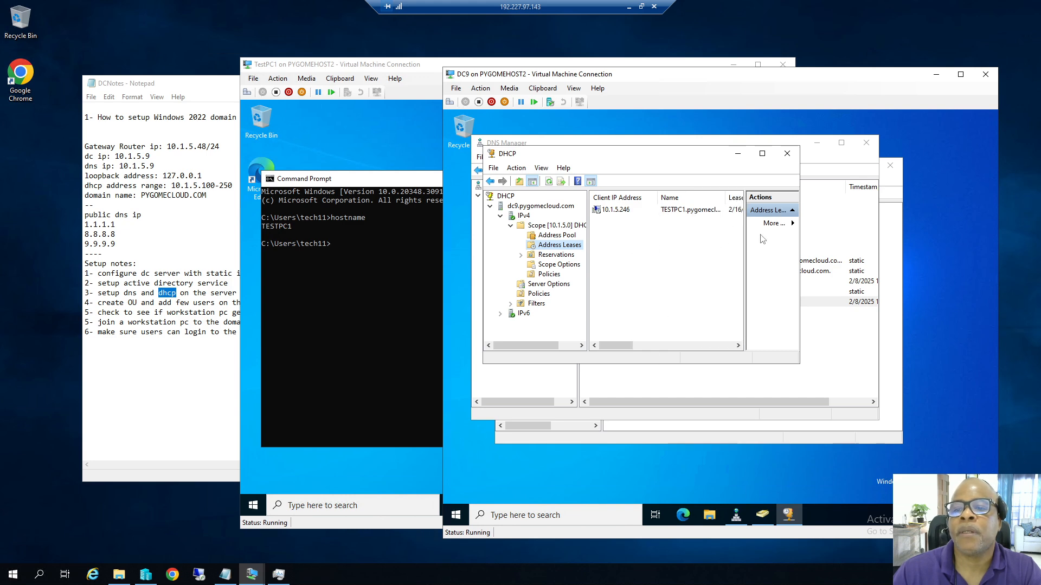
Close the DHCP, DNS Manager and AD Users and Computers consoles and return to TestPC1.
left_click(787, 155)
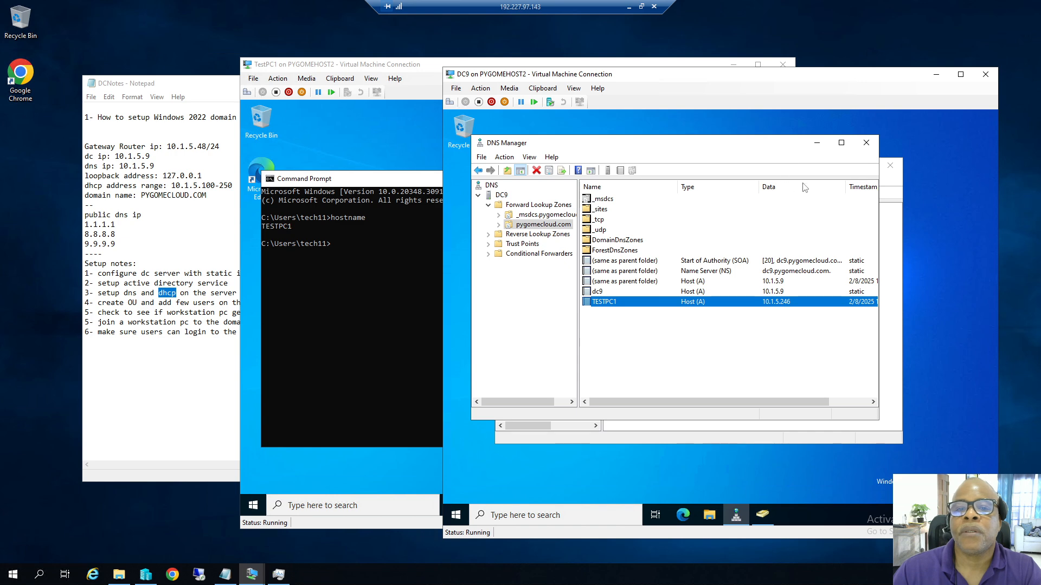
left_click(866, 144)
left_click(888, 165)
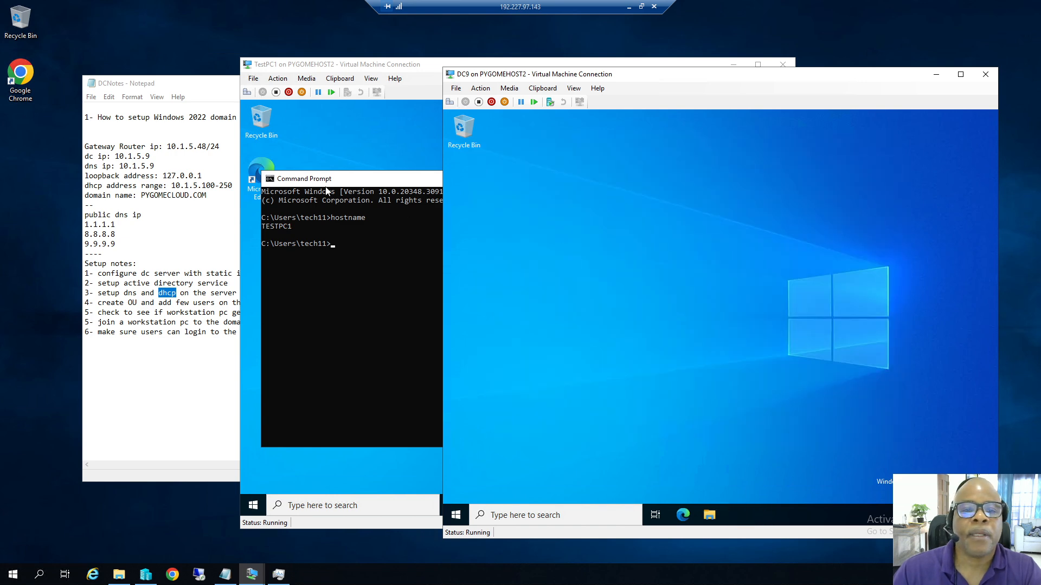
left_click(360, 182)
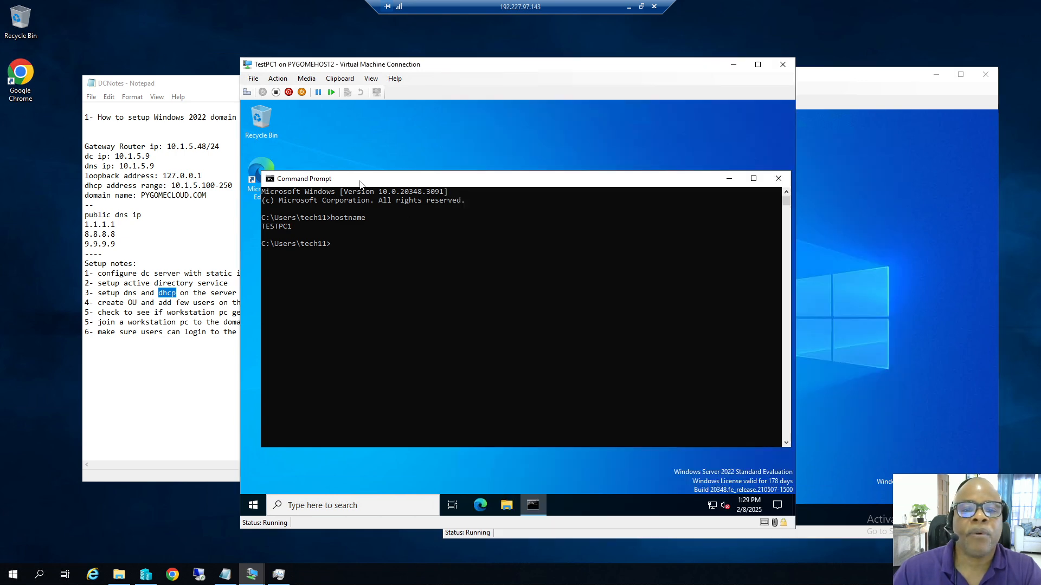
Close Command Prompt and finish Edge's first-run setup without importing data or personalisation.
left_click(778, 178)
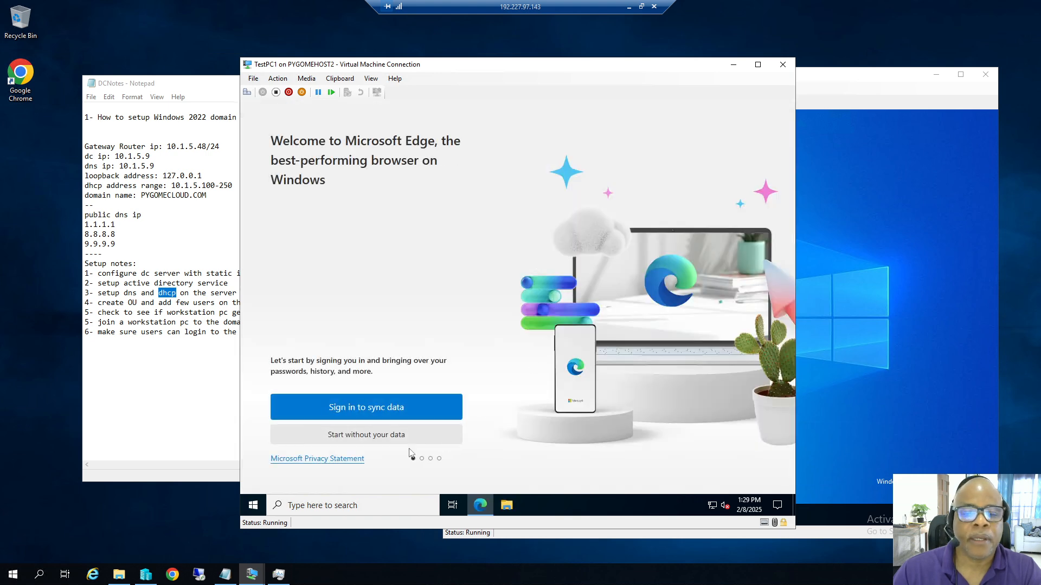
left_click(369, 441)
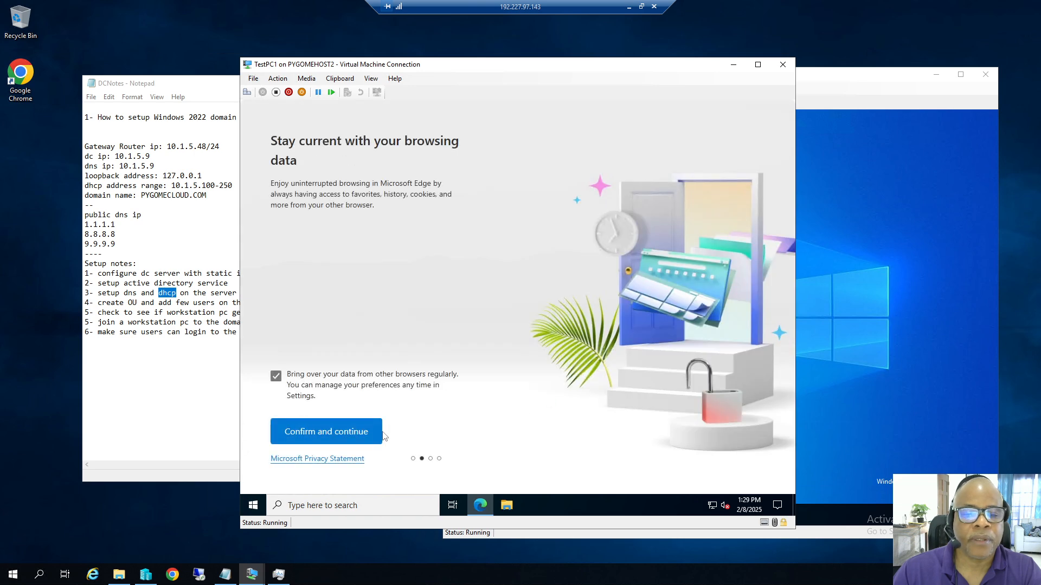
left_click(276, 376)
left_click(347, 432)
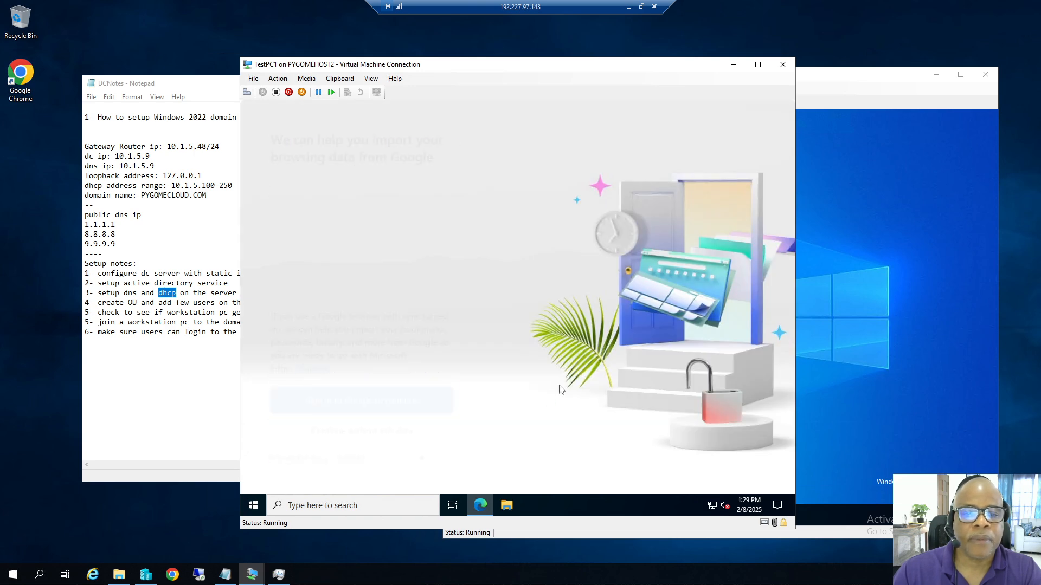
left_click(384, 433)
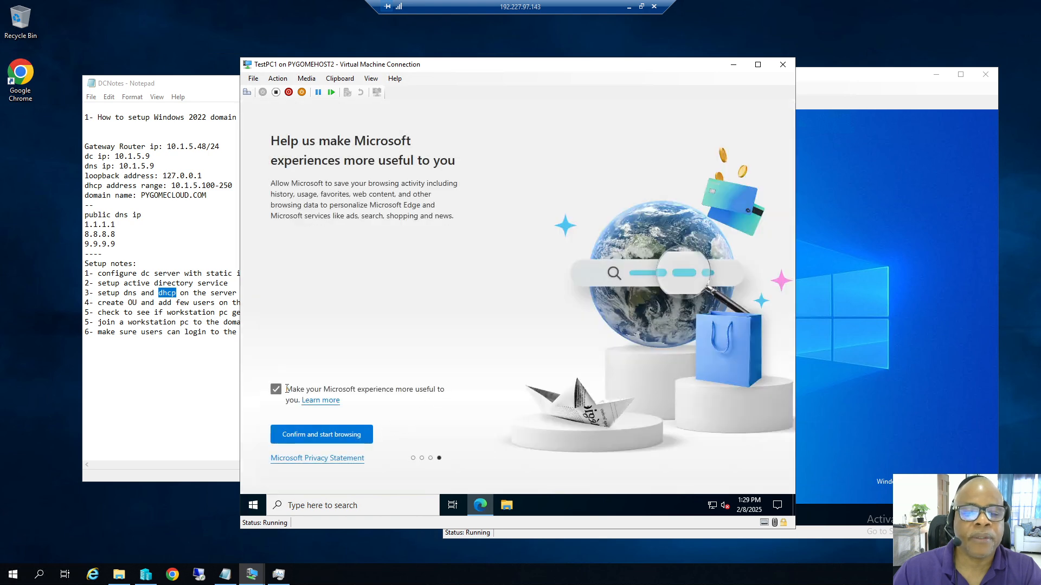
left_click(276, 389)
left_click(321, 434)
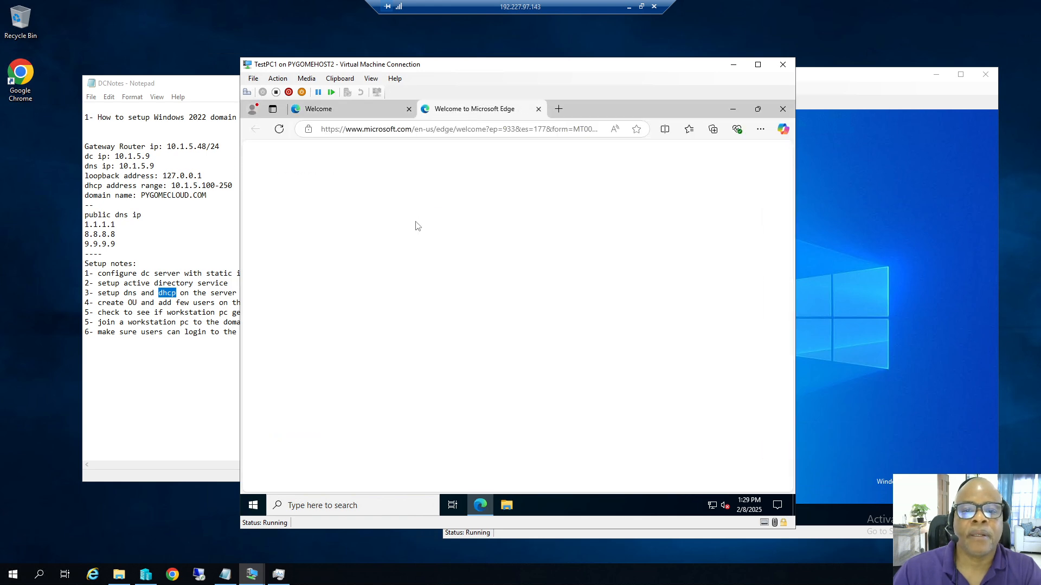
left_click(489, 126)
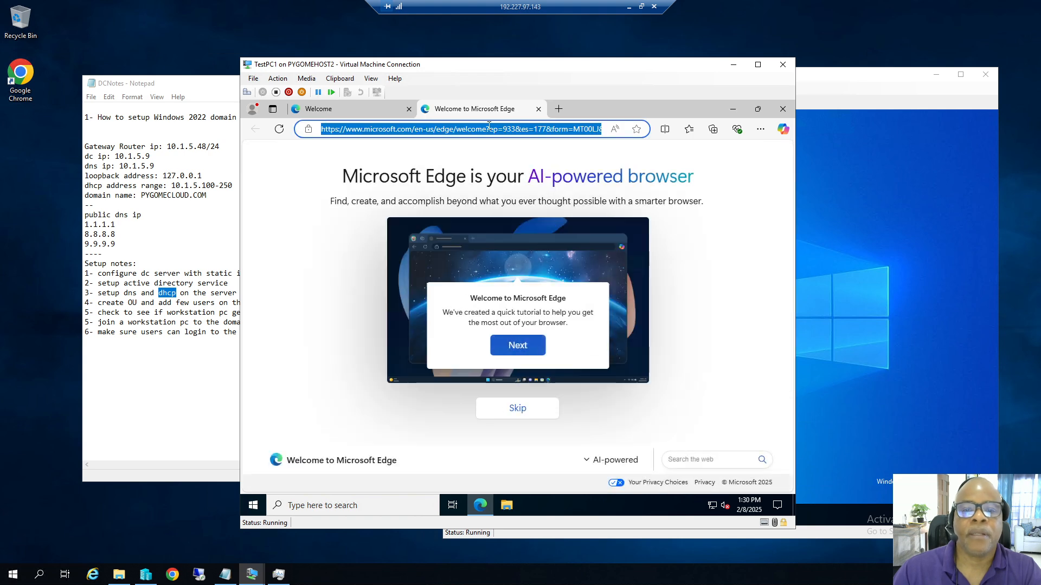
type("www")
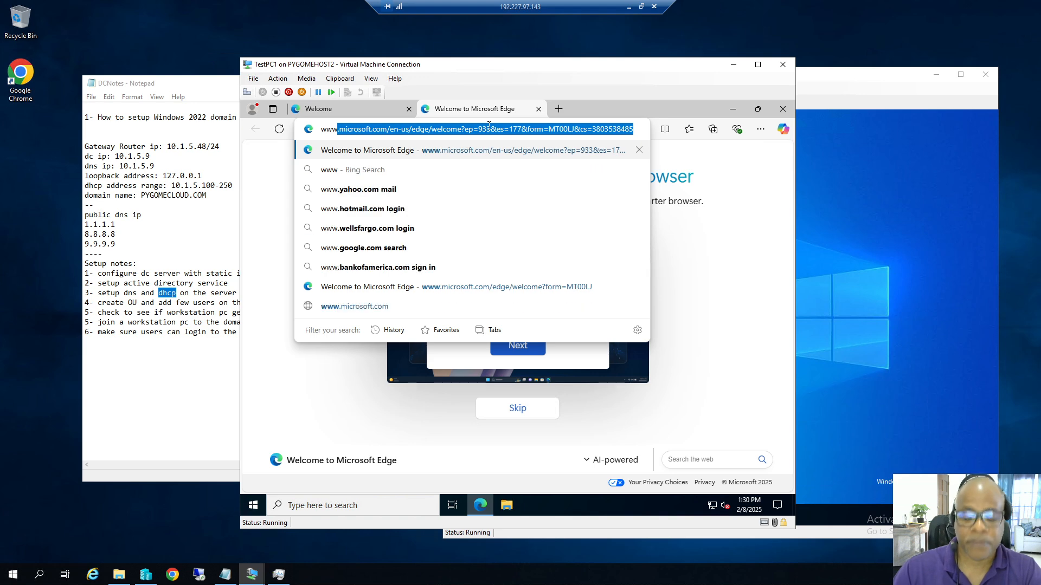
type(".google.com")
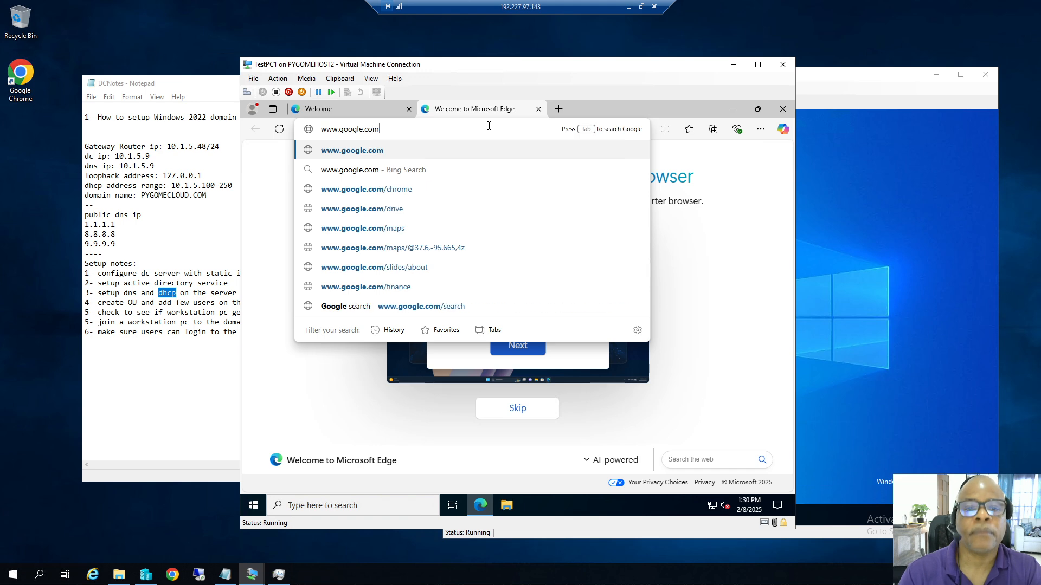
key("Return")
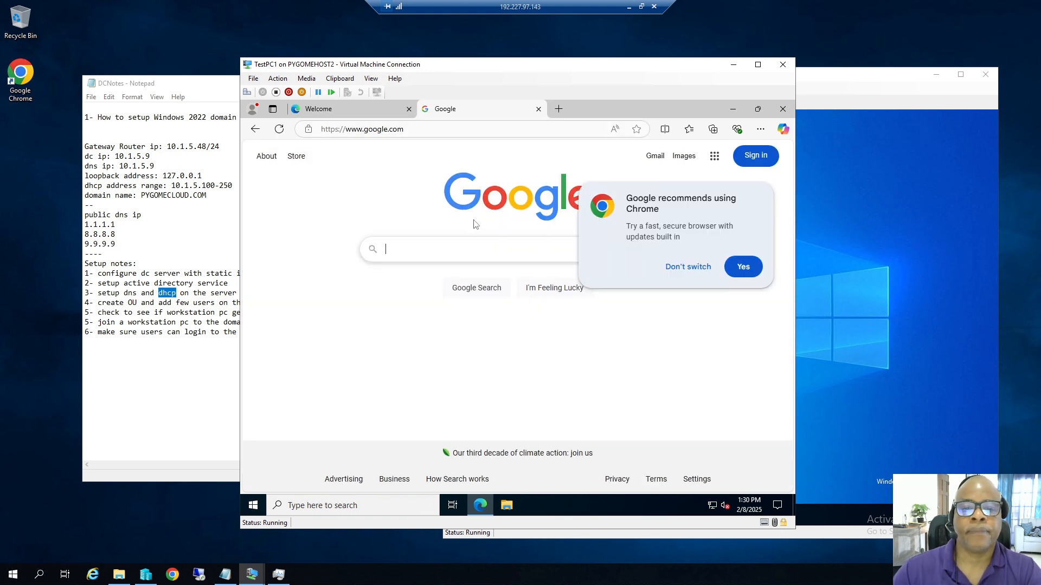
left_click(675, 268)
left_click(407, 242)
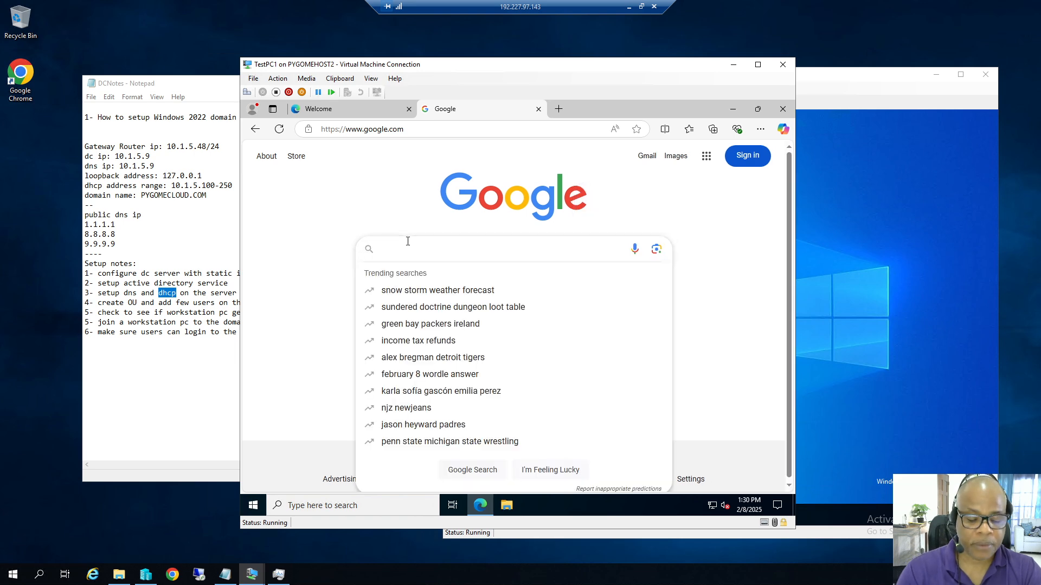
type("car")
key("Return")
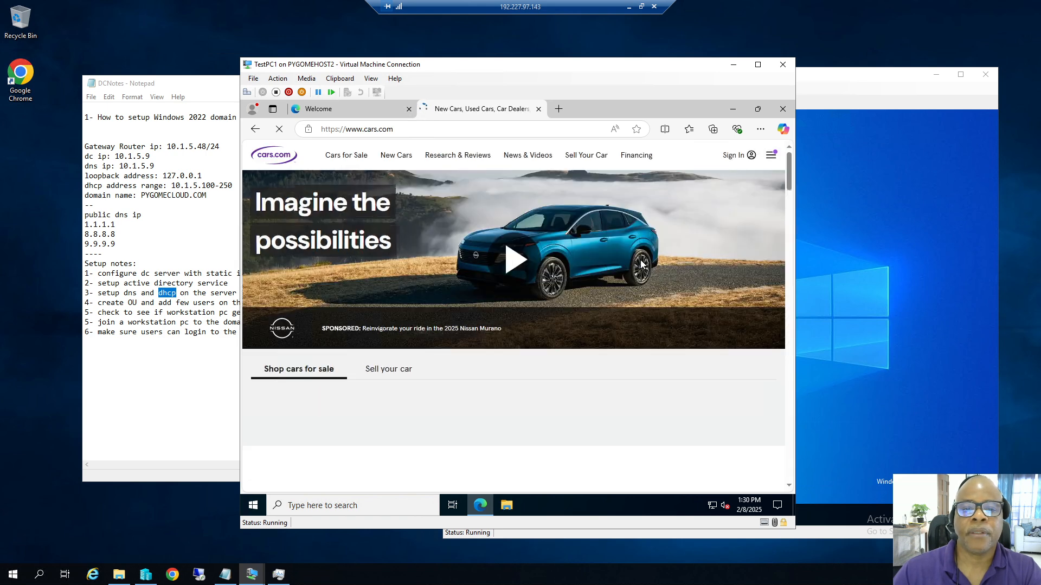
left_click(782, 109)
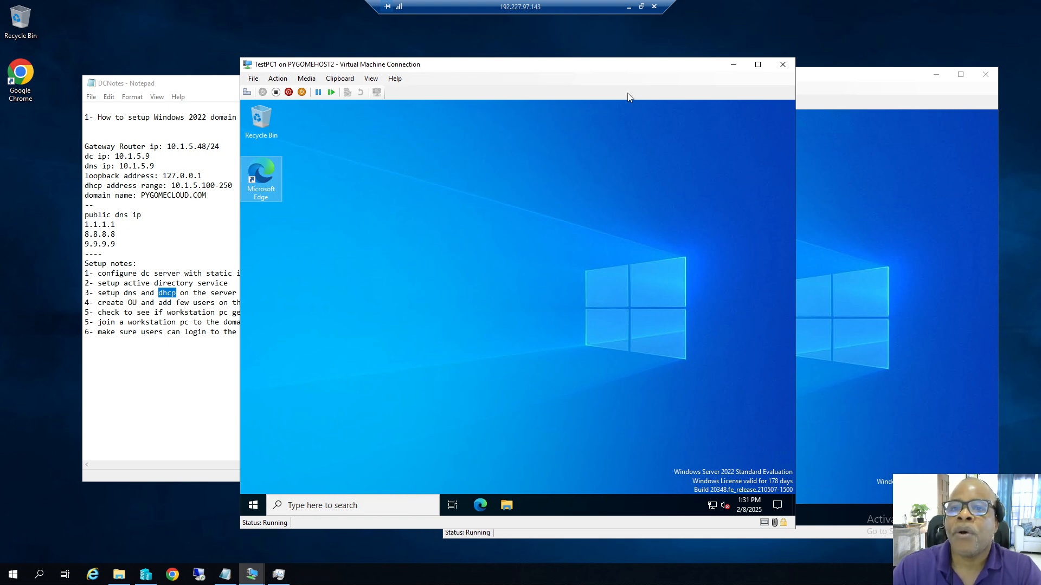
Minimize the VM session to return to the host desktop with OBS Studio.
left_click(629, 9)
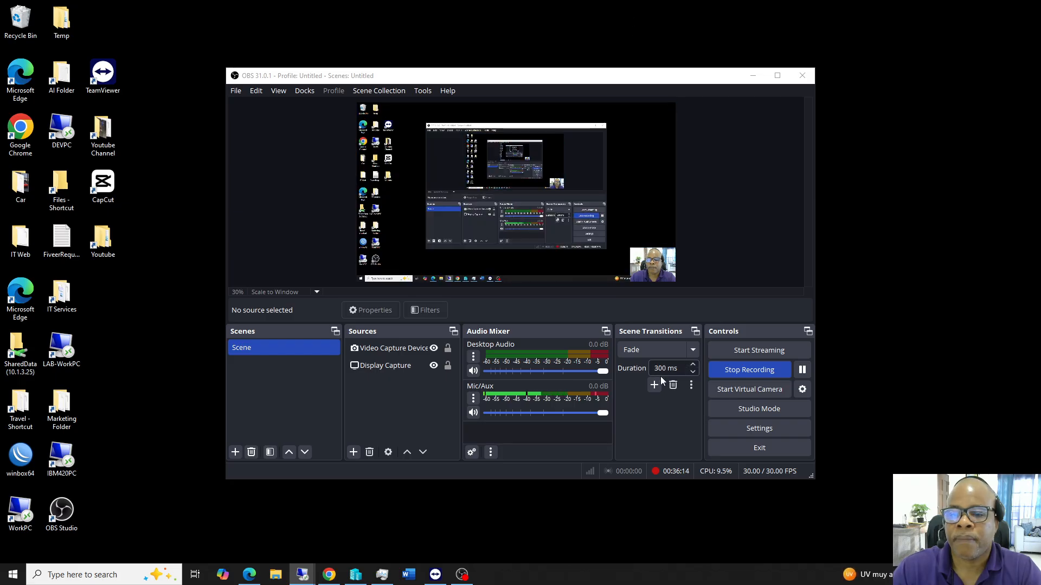